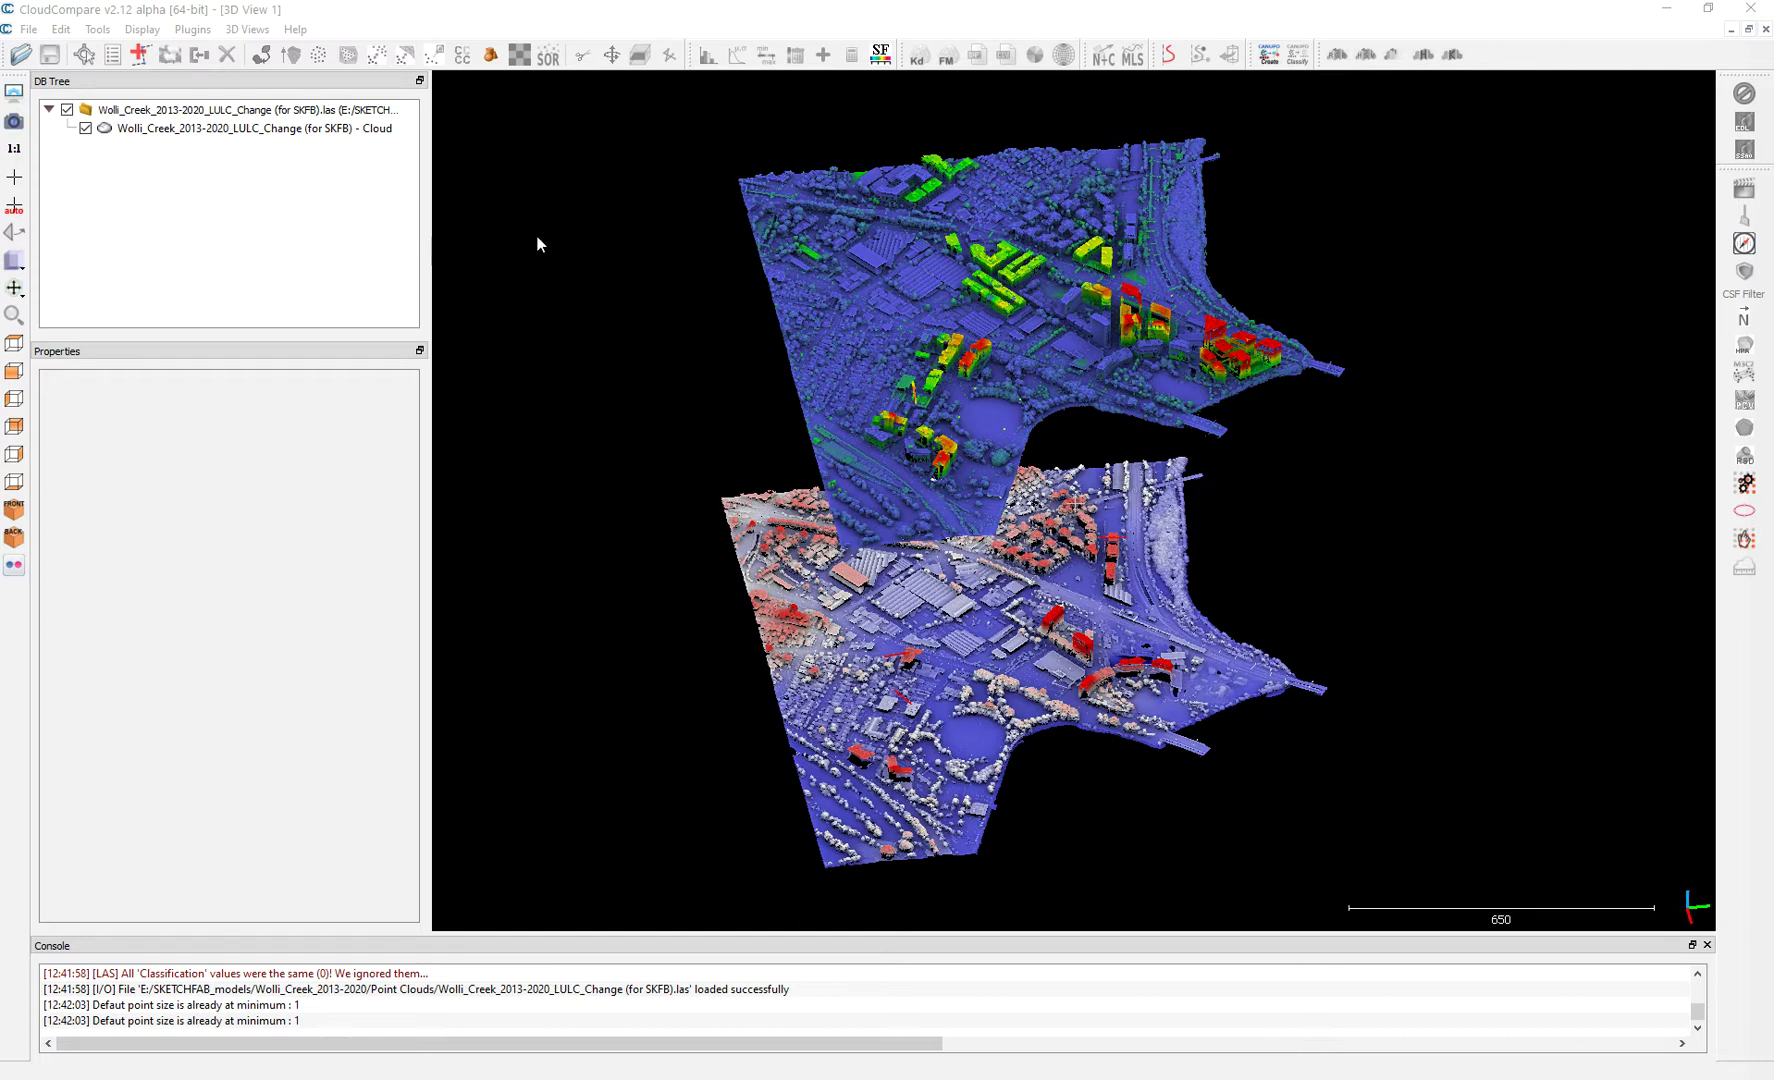
Orbit the Wolli Creek cloud so its two stacked layers show a clear gap, then deselect it
{"action": "left_click", "coordinate": [240, 128]}
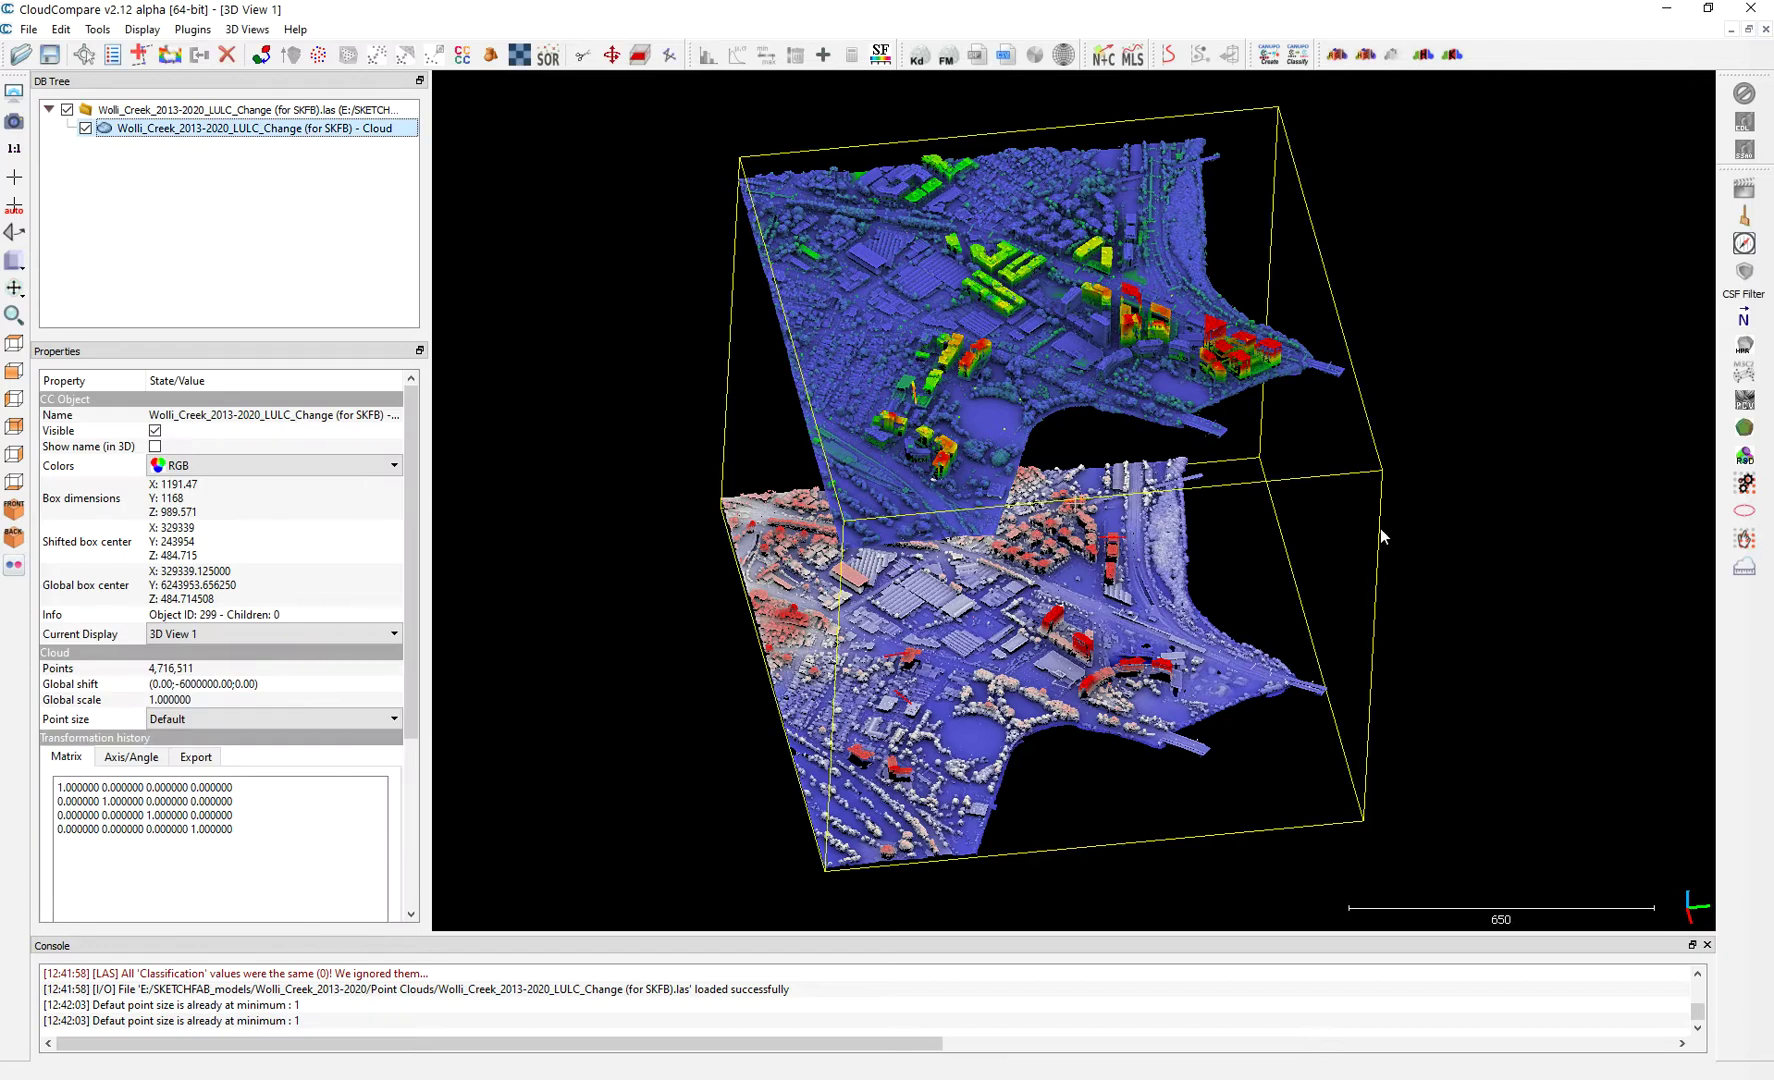
{"action": "left_click_drag", "start_coordinate": [1186, 517], "coordinate": [1346, 447]}
{"action": "left_click", "coordinate": [291, 189]}
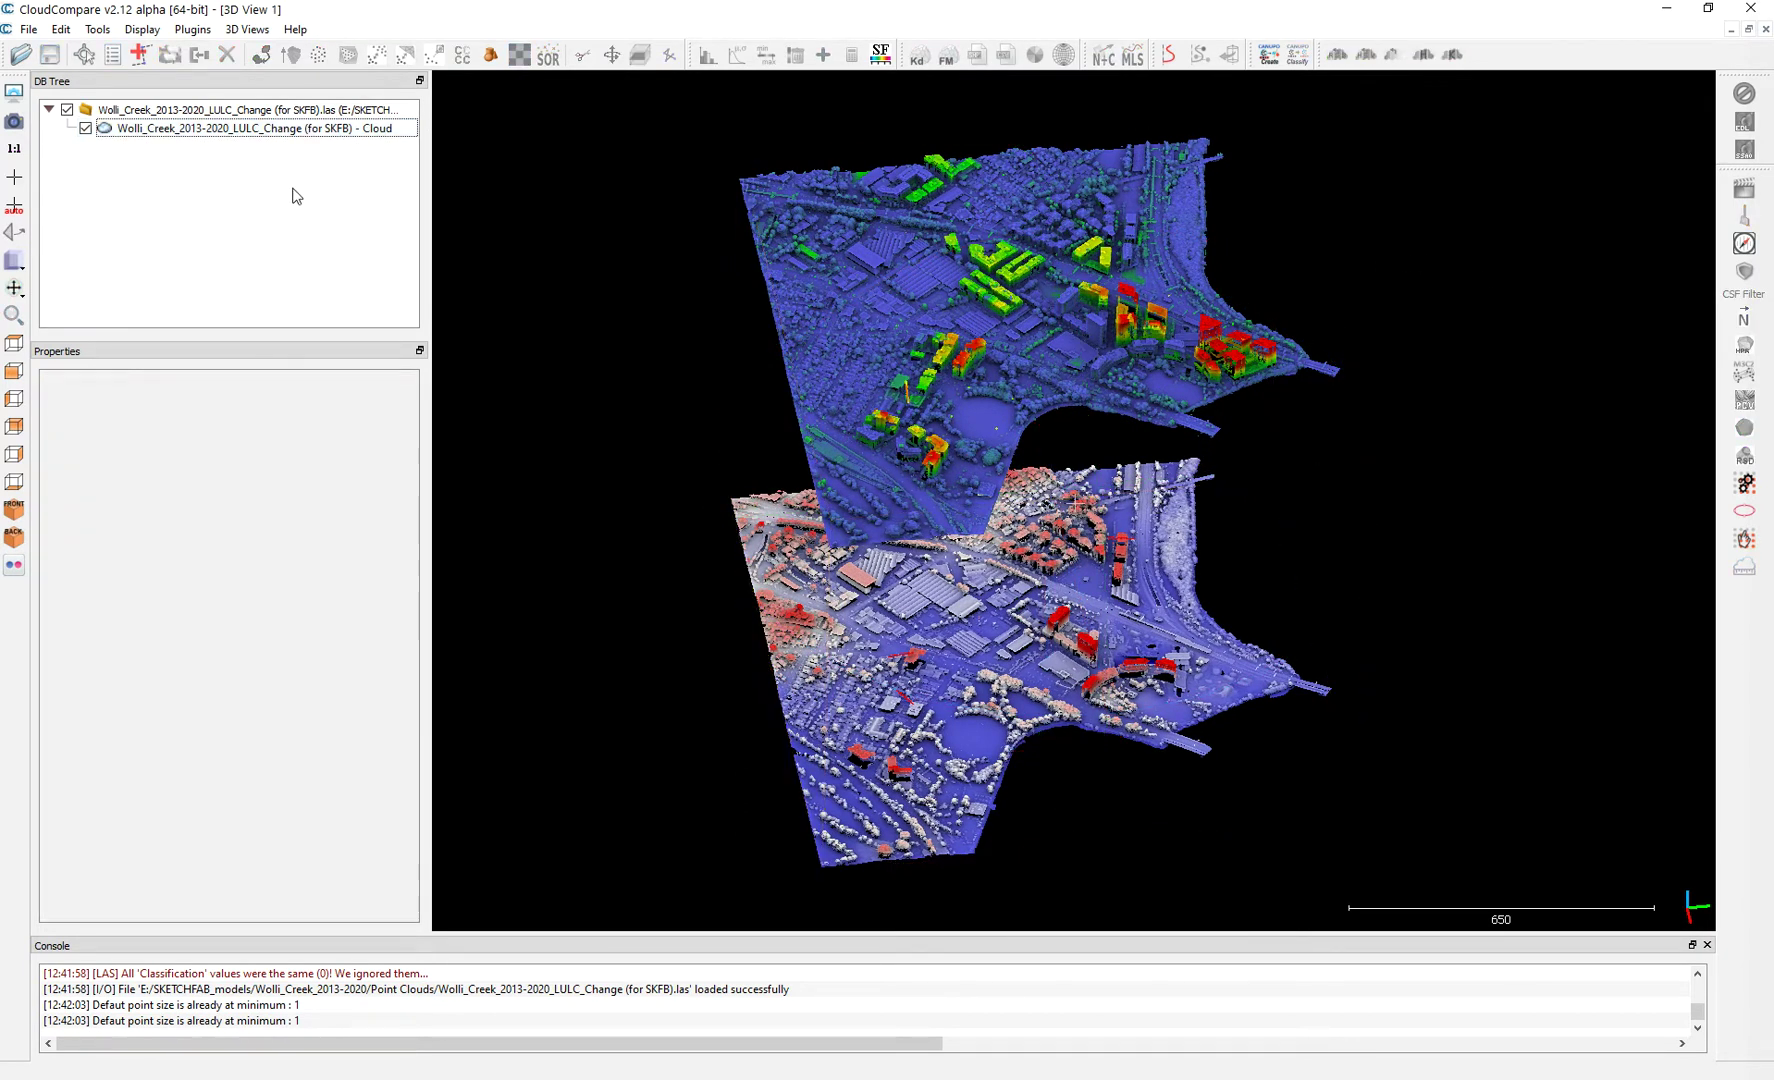
{"action": "left_click", "coordinate": [816, 203]}
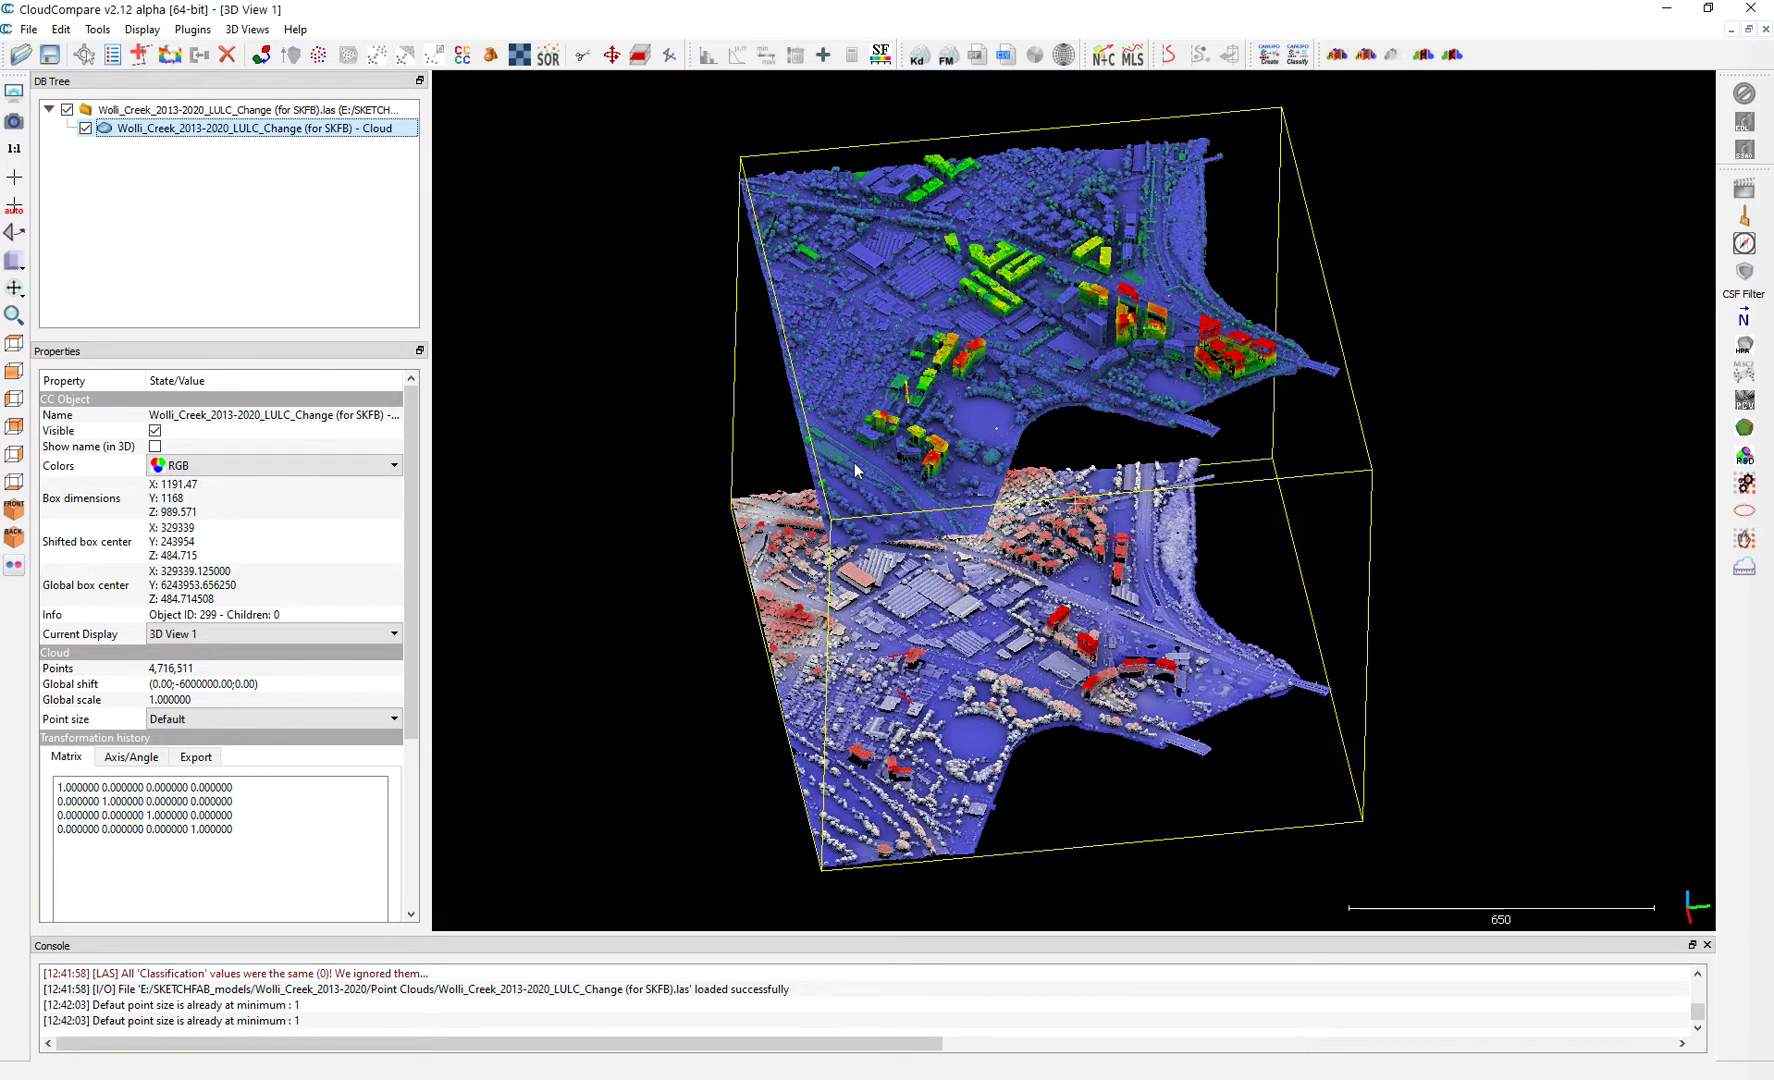
{"action": "left_click", "coordinate": [955, 453]}
{"action": "left_click_drag", "start_coordinate": [955, 453], "coordinate": [1000, 440]}
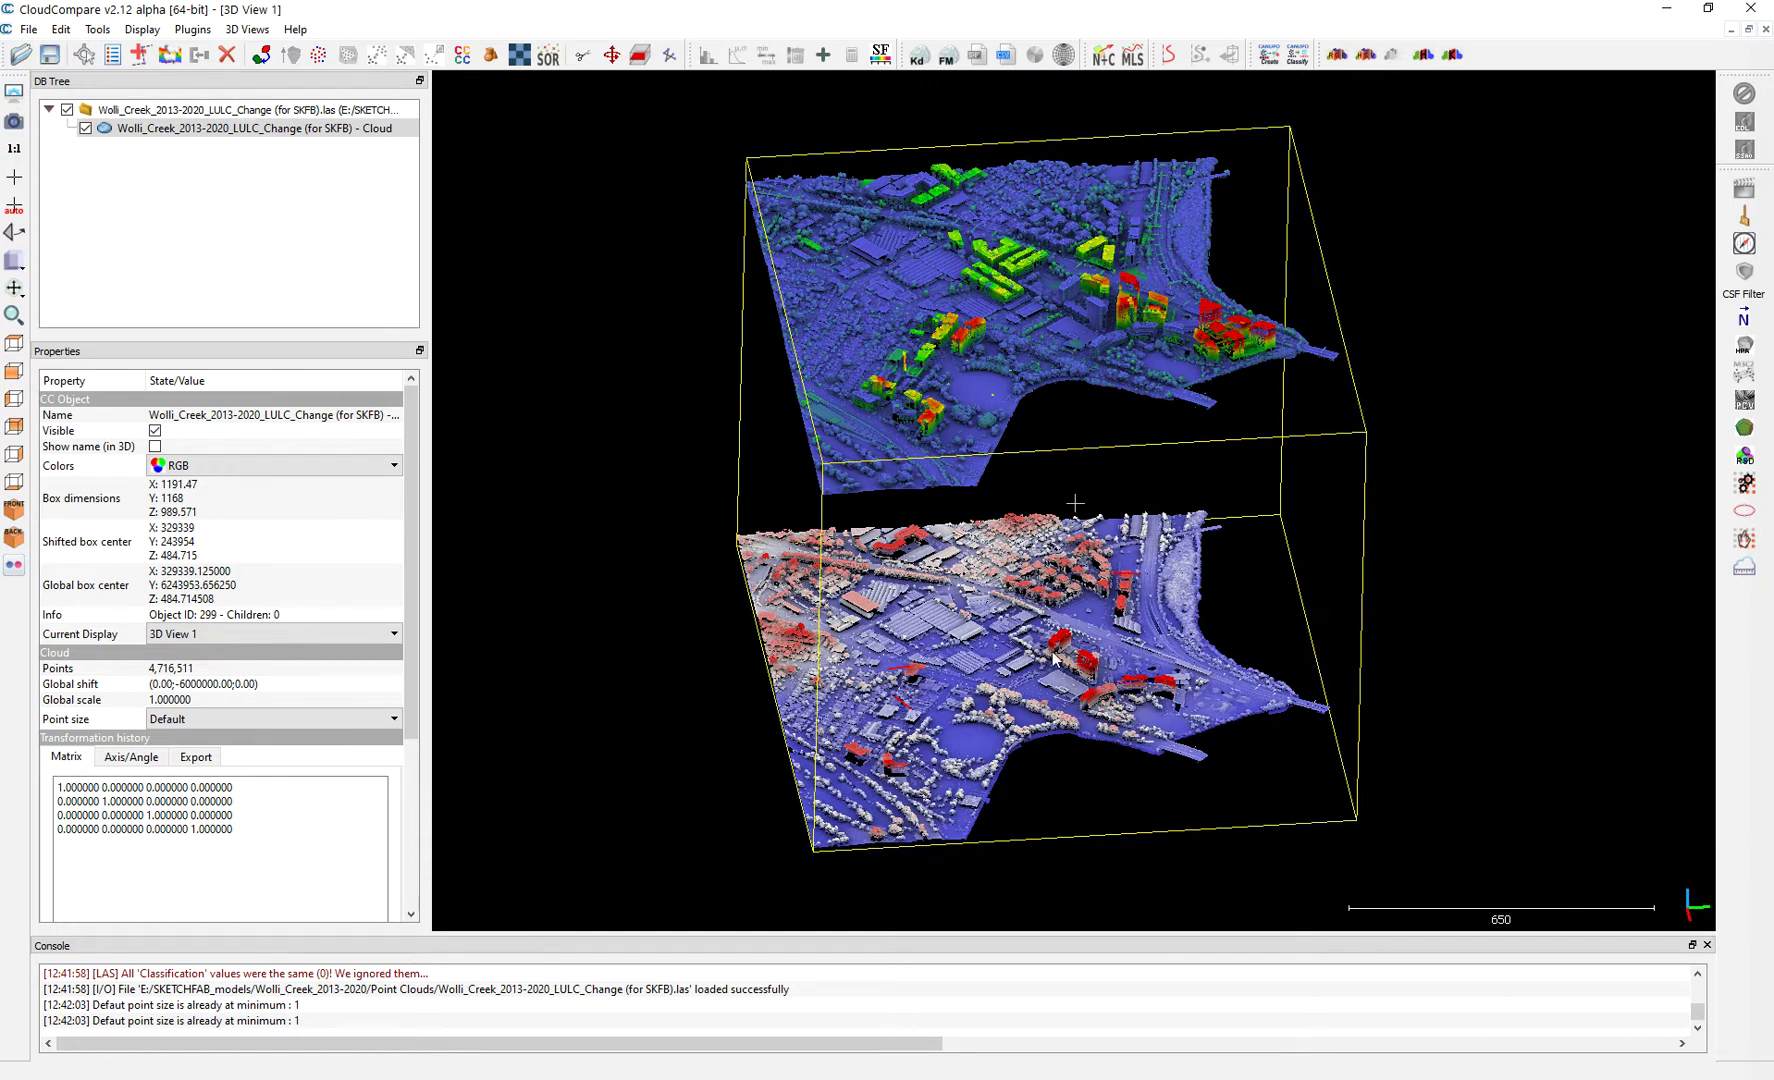
{"action": "left_click", "coordinate": [1520, 336]}
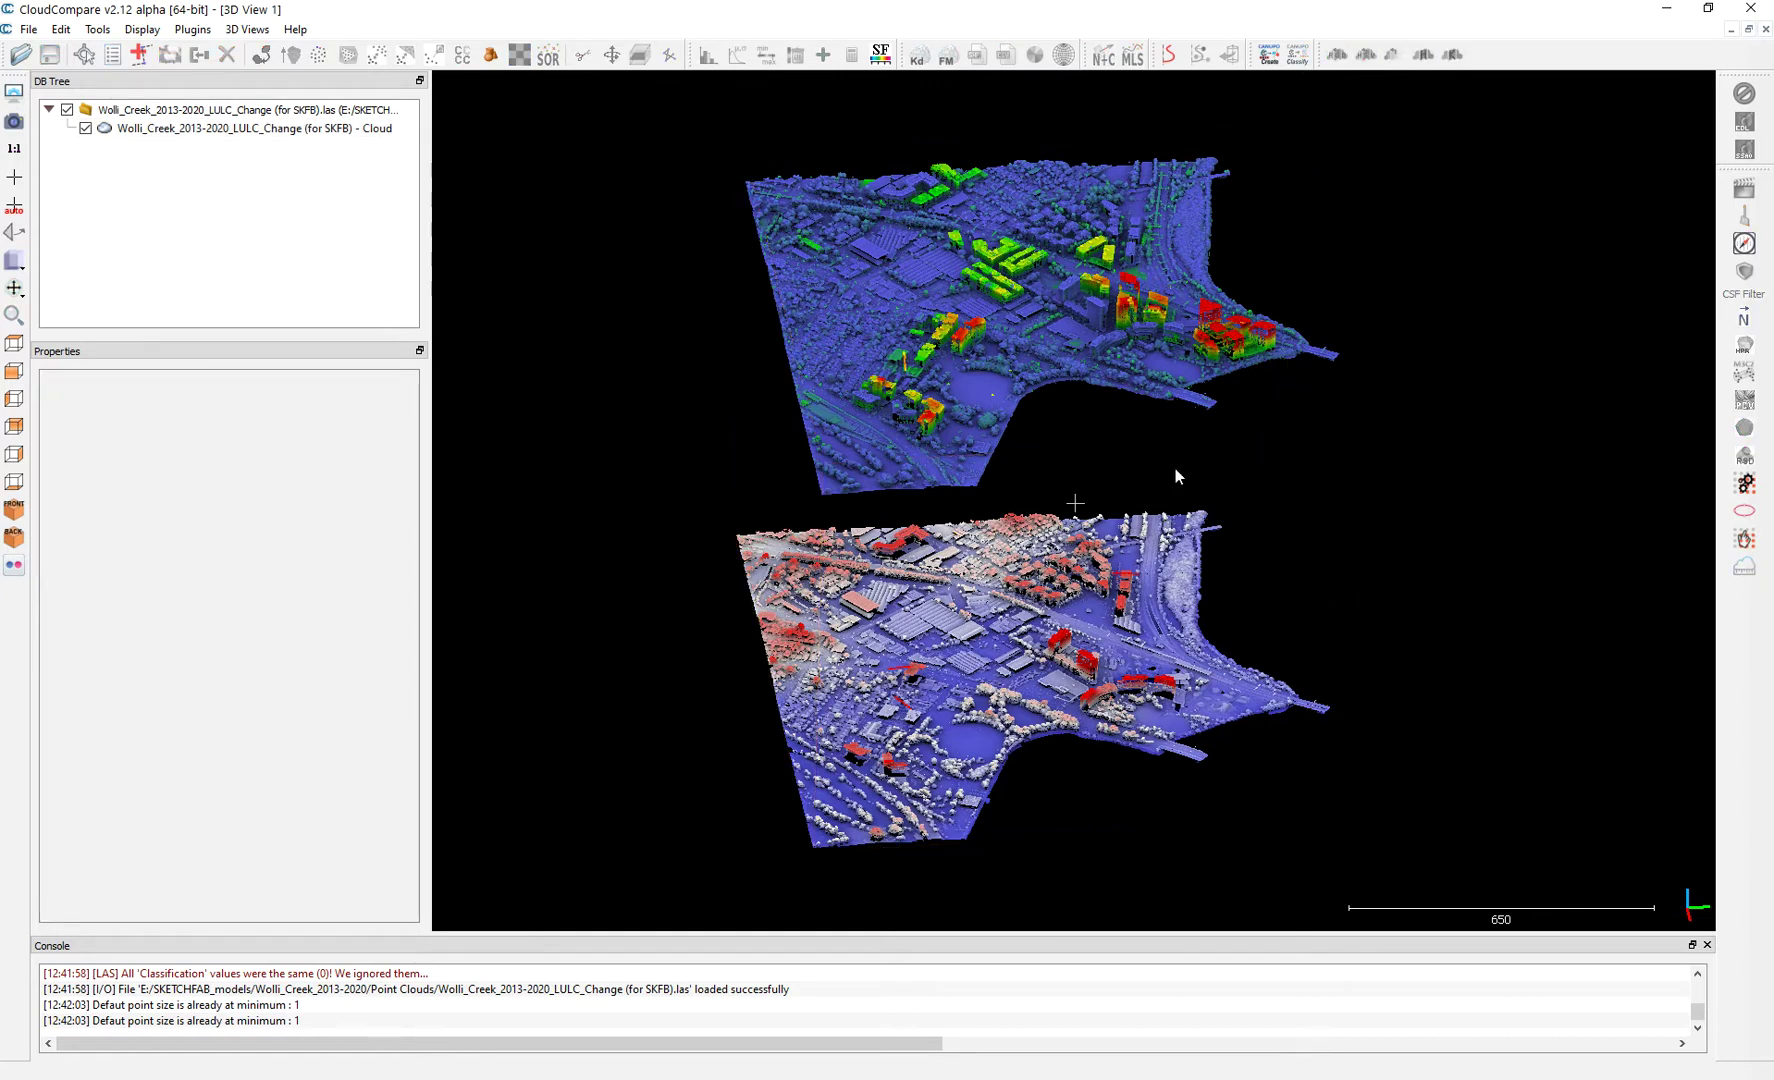
Zoom and pan so both stacked layers sit lower and slightly right in the view
{"action": "scroll", "coordinate": [984, 655], "scroll_direction": "up", "scroll_amount": 5}
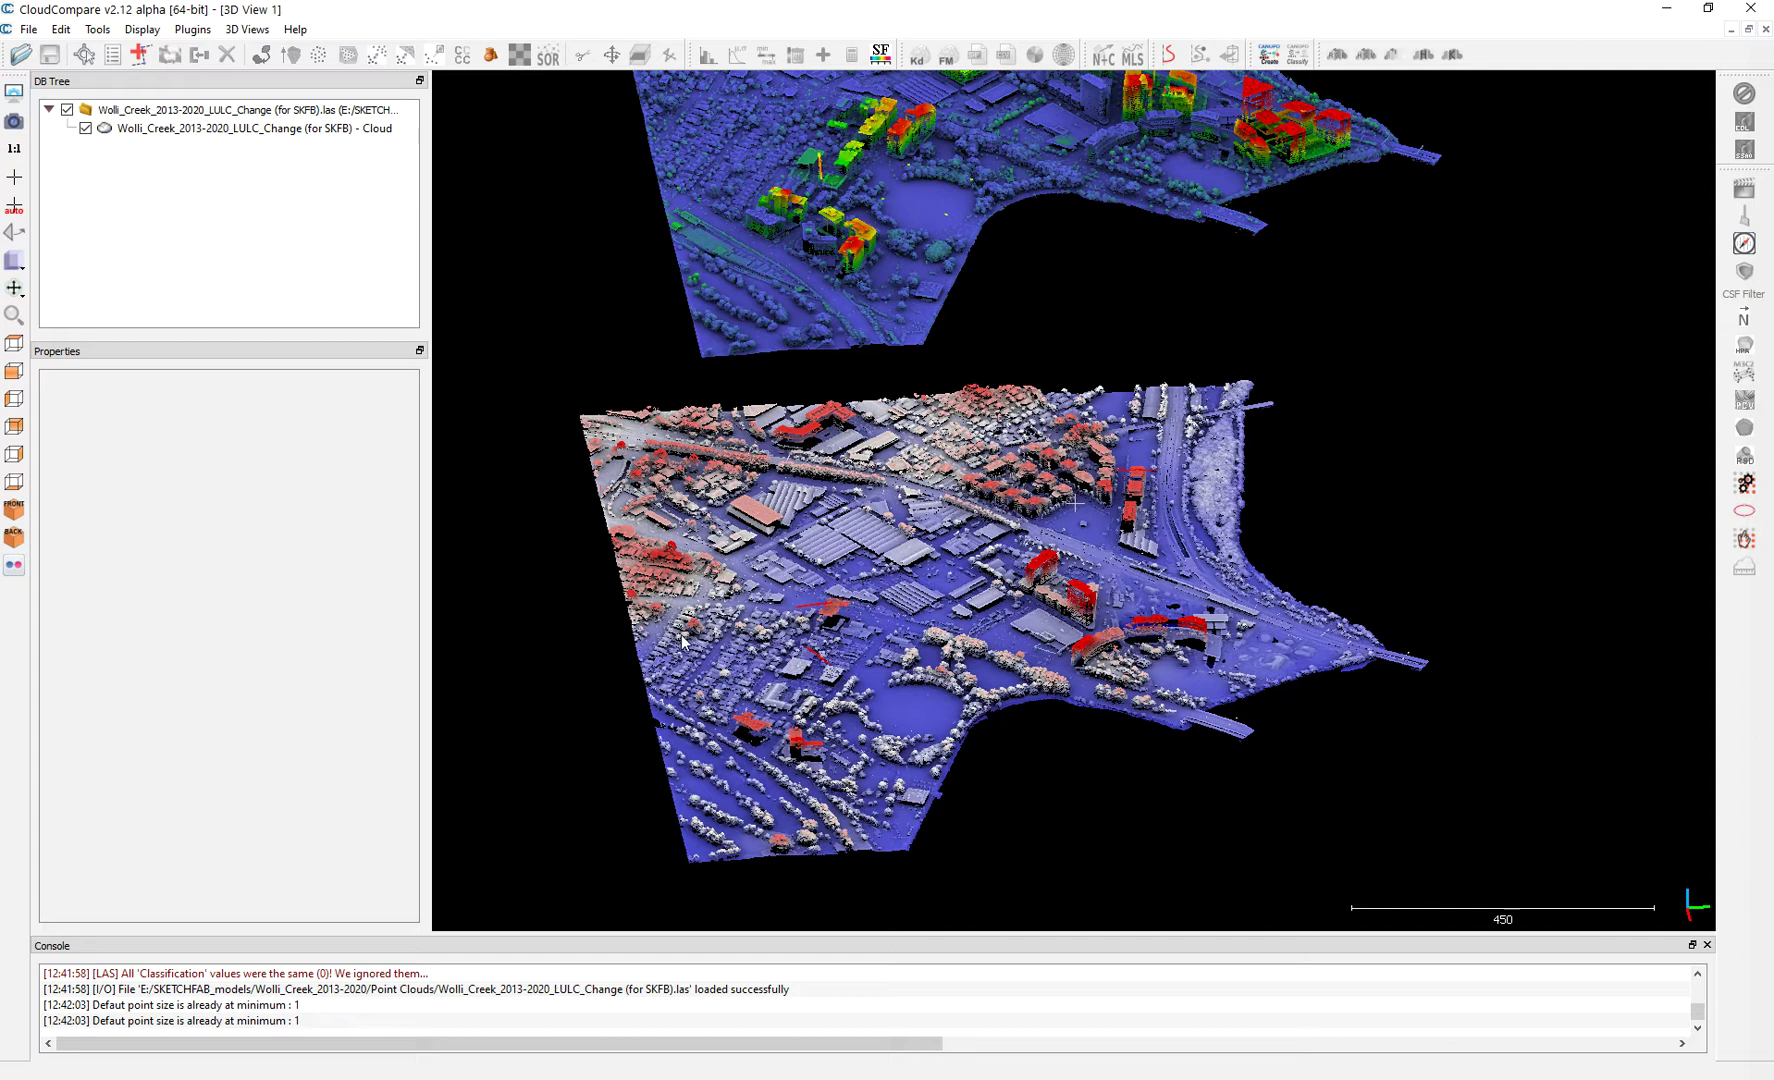
{"action": "scroll", "coordinate": [1090, 590], "scroll_direction": "down", "scroll_amount": 2}
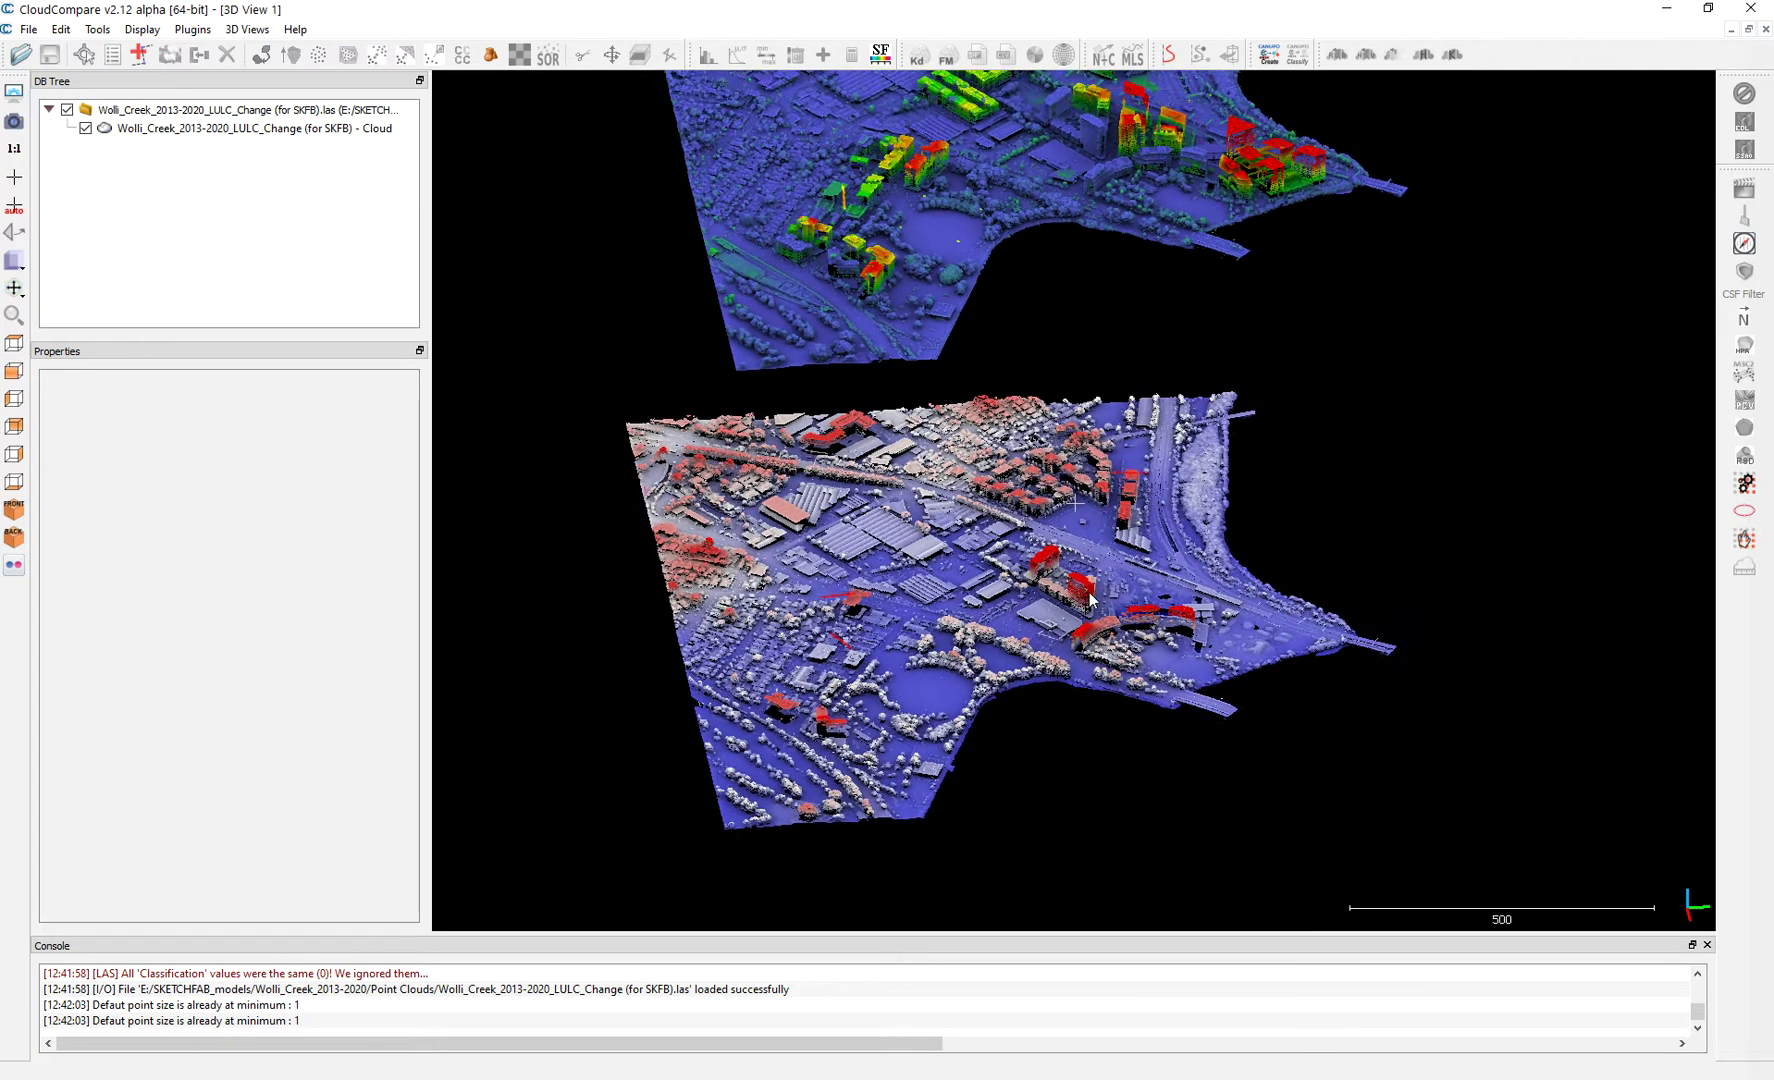
{"action": "right_click_drag", "start_coordinate": [1178, 338], "coordinate": [1199, 432]}
{"action": "scroll", "coordinate": [1177, 398], "scroll_direction": "down", "scroll_amount": 1}
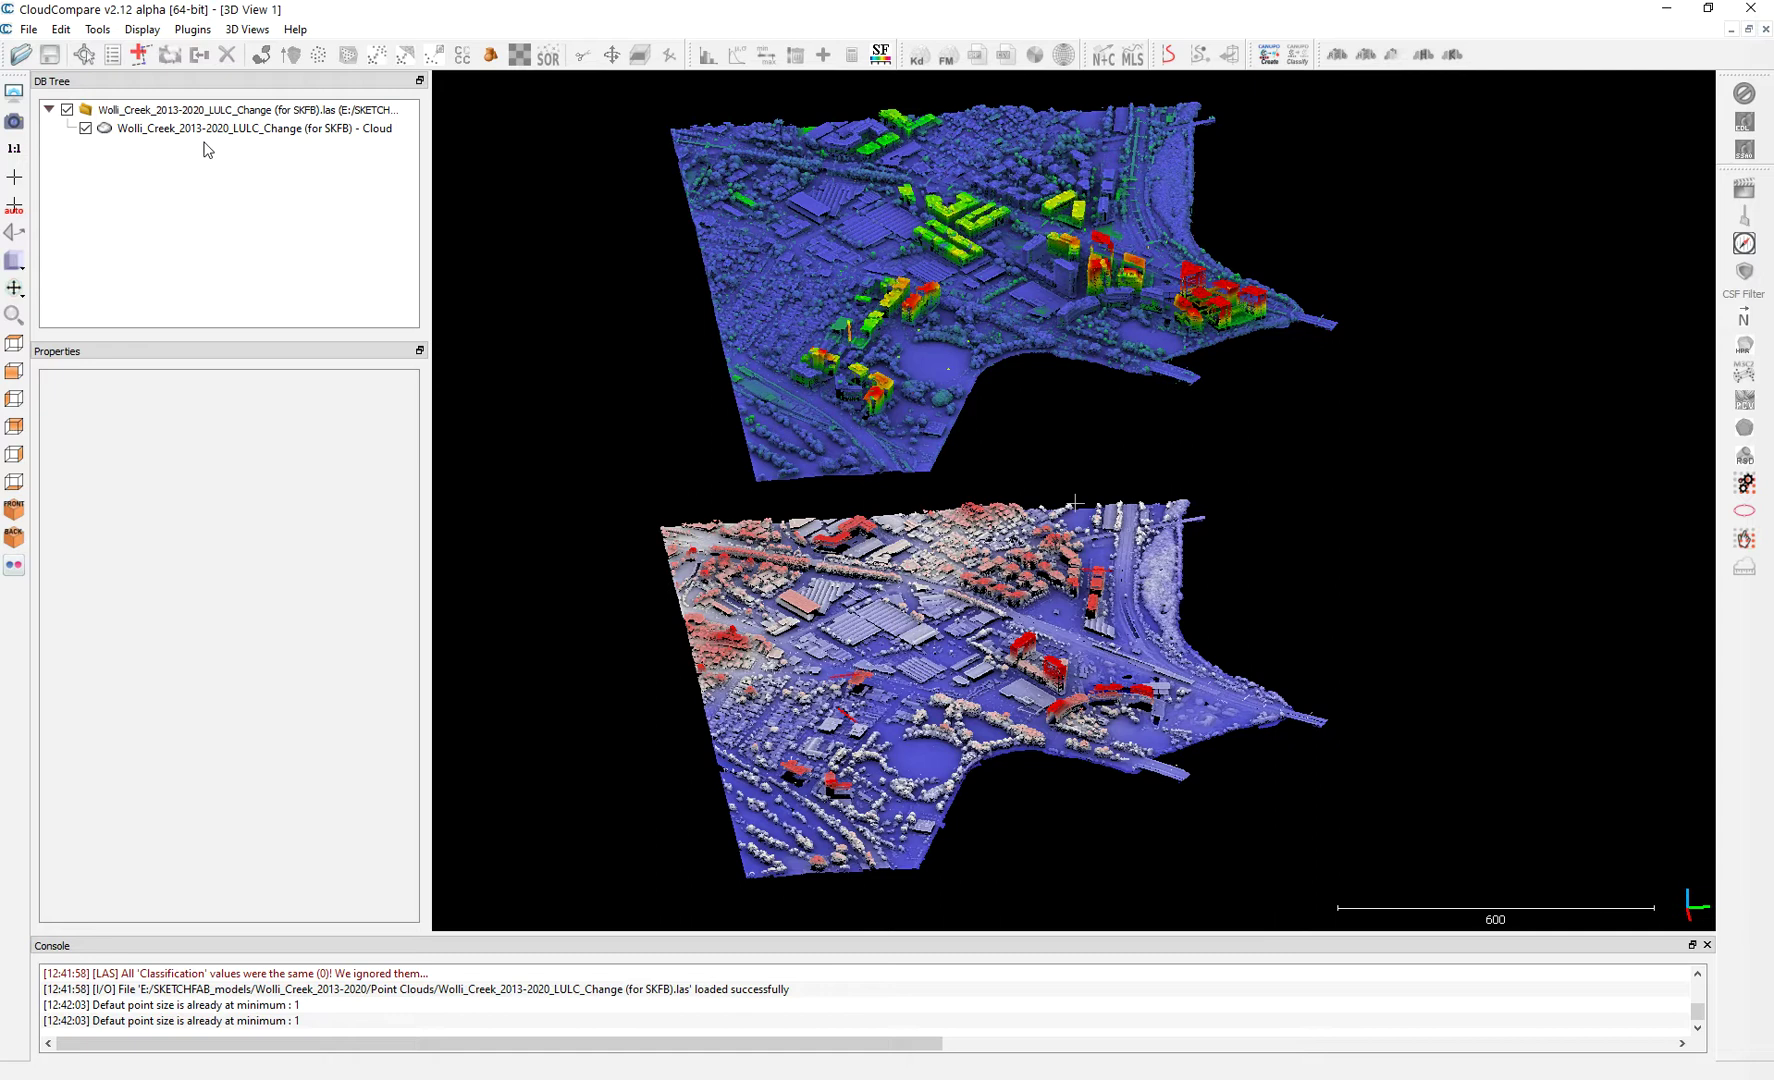
{"action": "left_click_drag", "start_coordinate": [953, 535], "coordinate": [970, 530]}
{"action": "right_click_drag", "start_coordinate": [1112, 442], "coordinate": [1152, 443]}
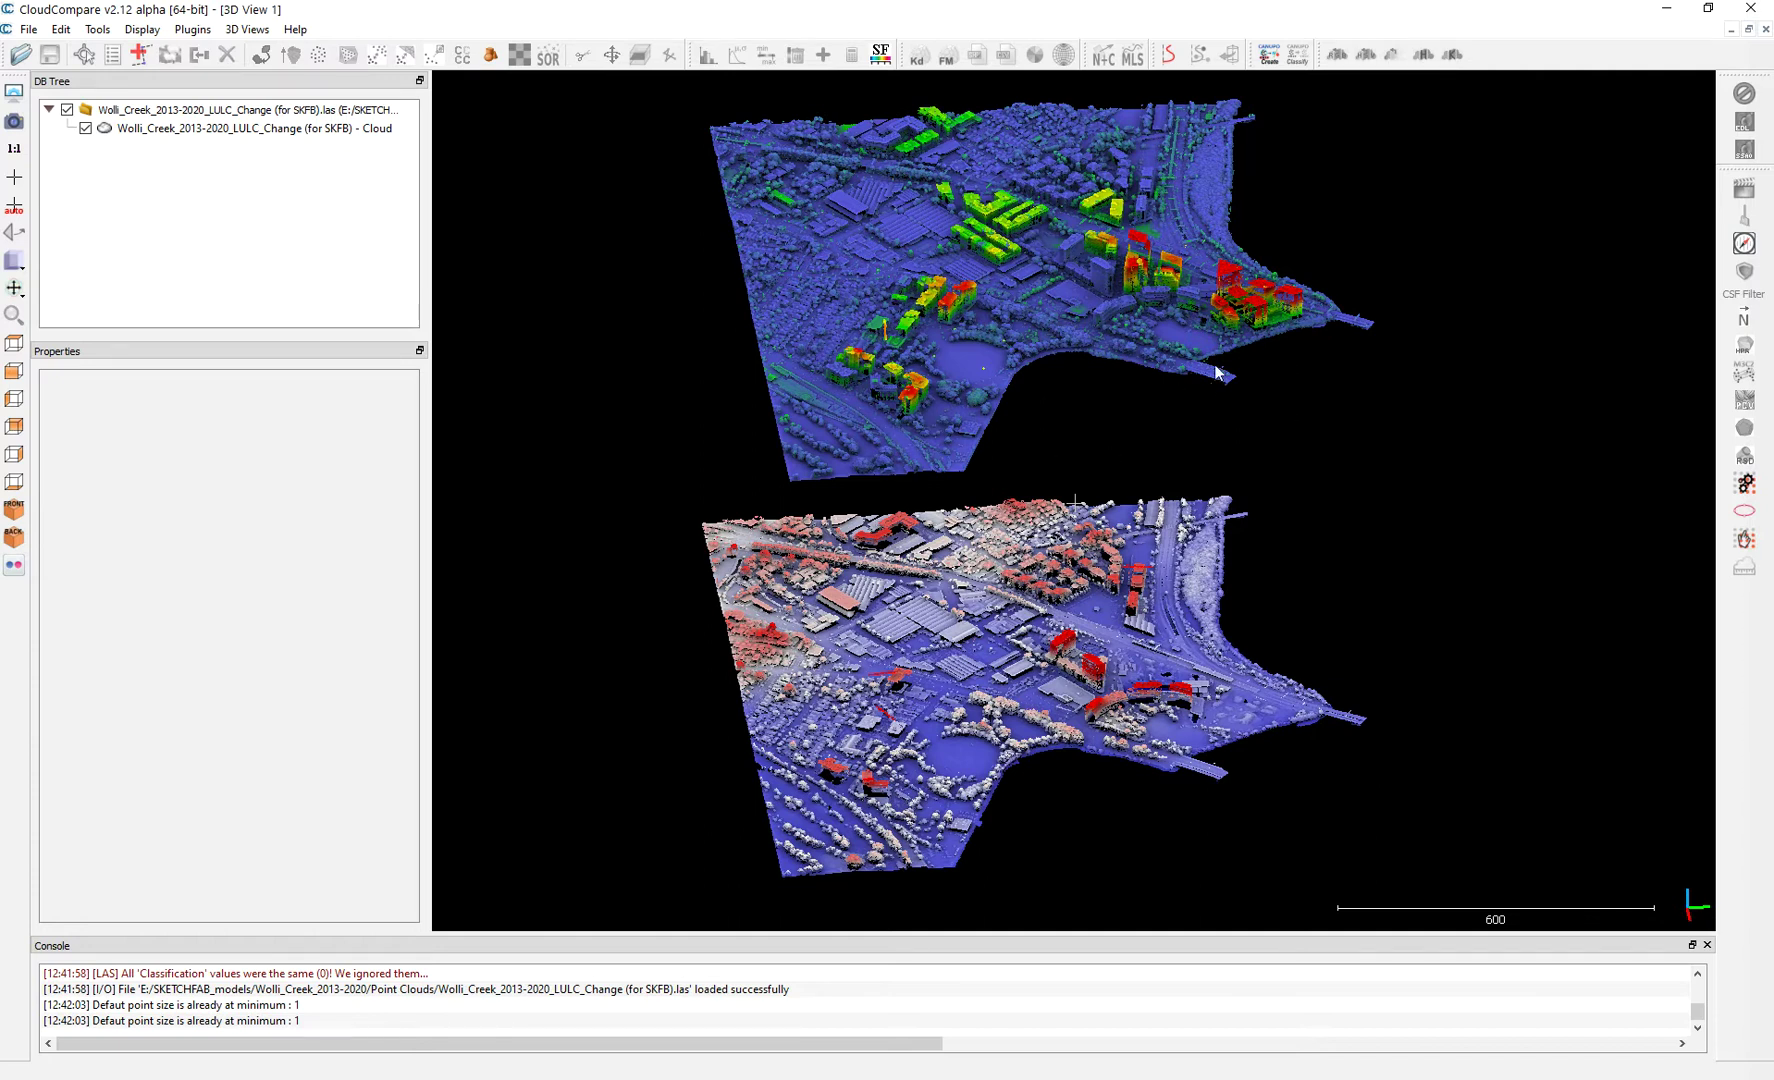
Rotate and zoom in close on the lower layer's buildings and shoreline with the red changed buildings
{"action": "scroll", "coordinate": [1069, 280], "scroll_direction": "up", "scroll_amount": 3}
{"action": "scroll", "coordinate": [1123, 227], "scroll_direction": "down", "scroll_amount": 1}
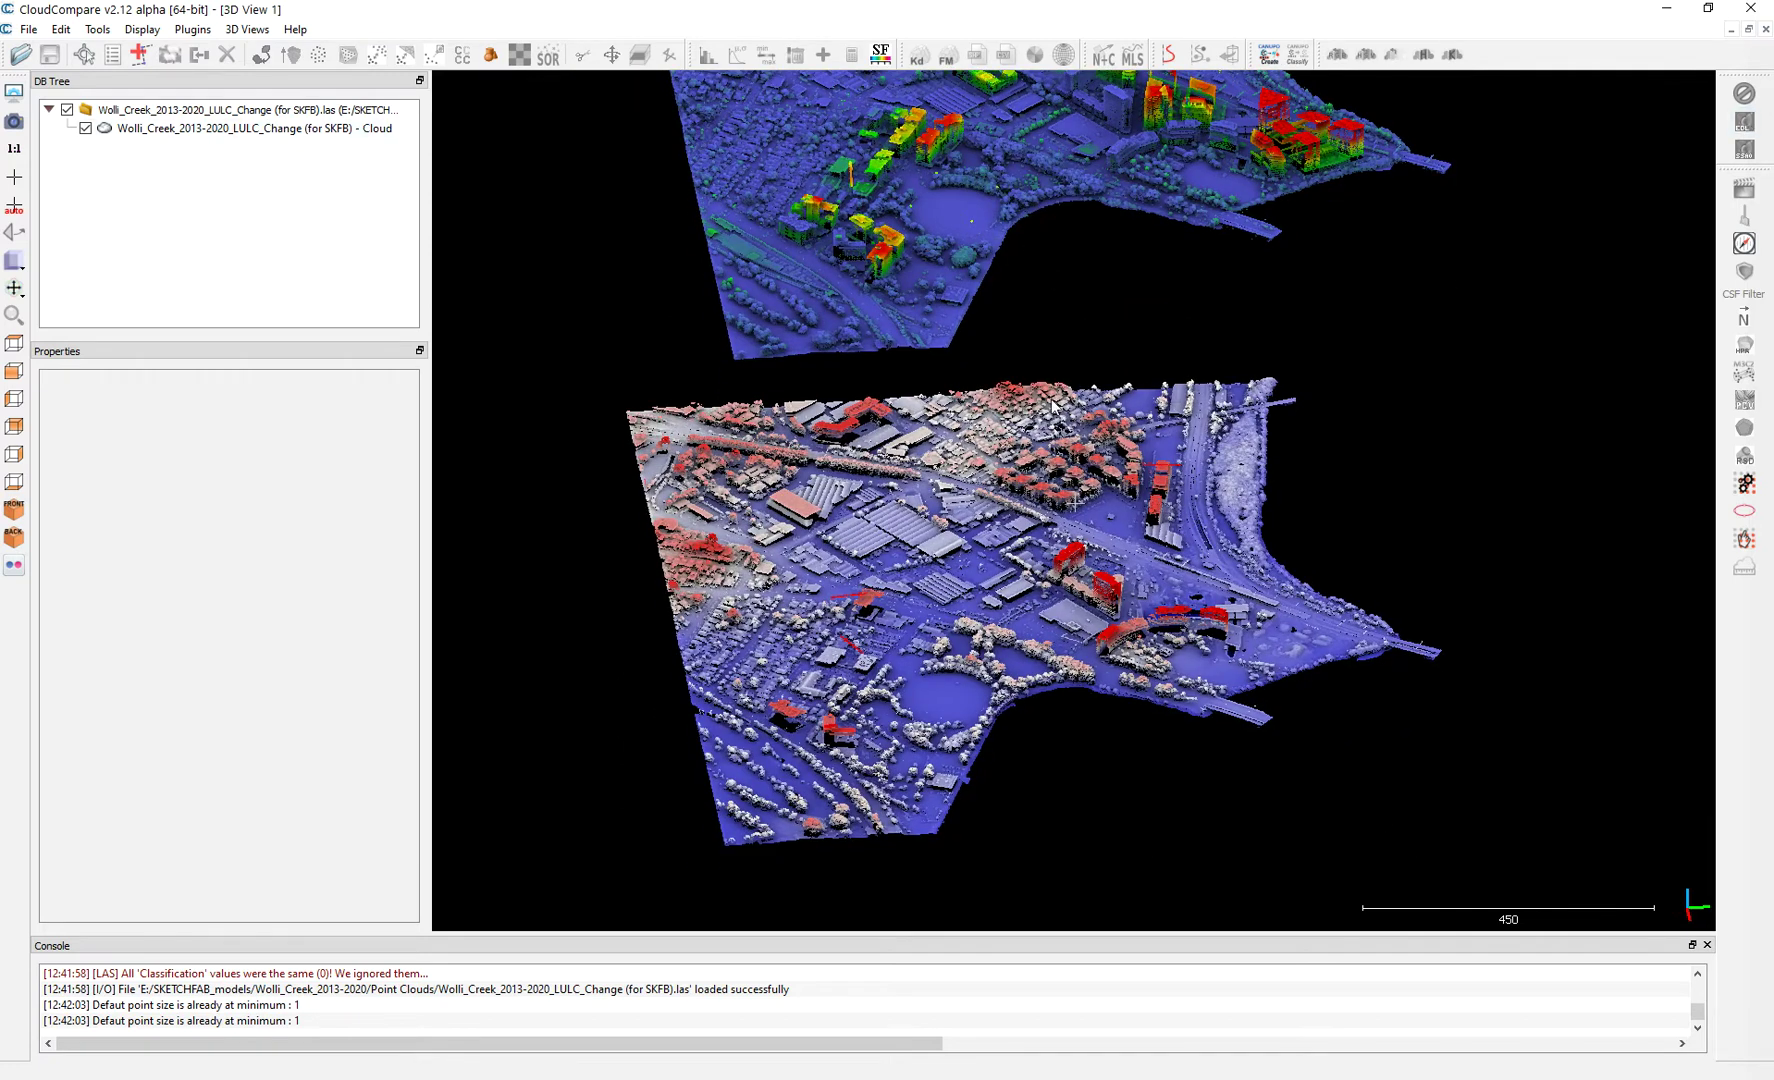
{"action": "scroll", "coordinate": [986, 490], "scroll_direction": "up", "scroll_amount": 4}
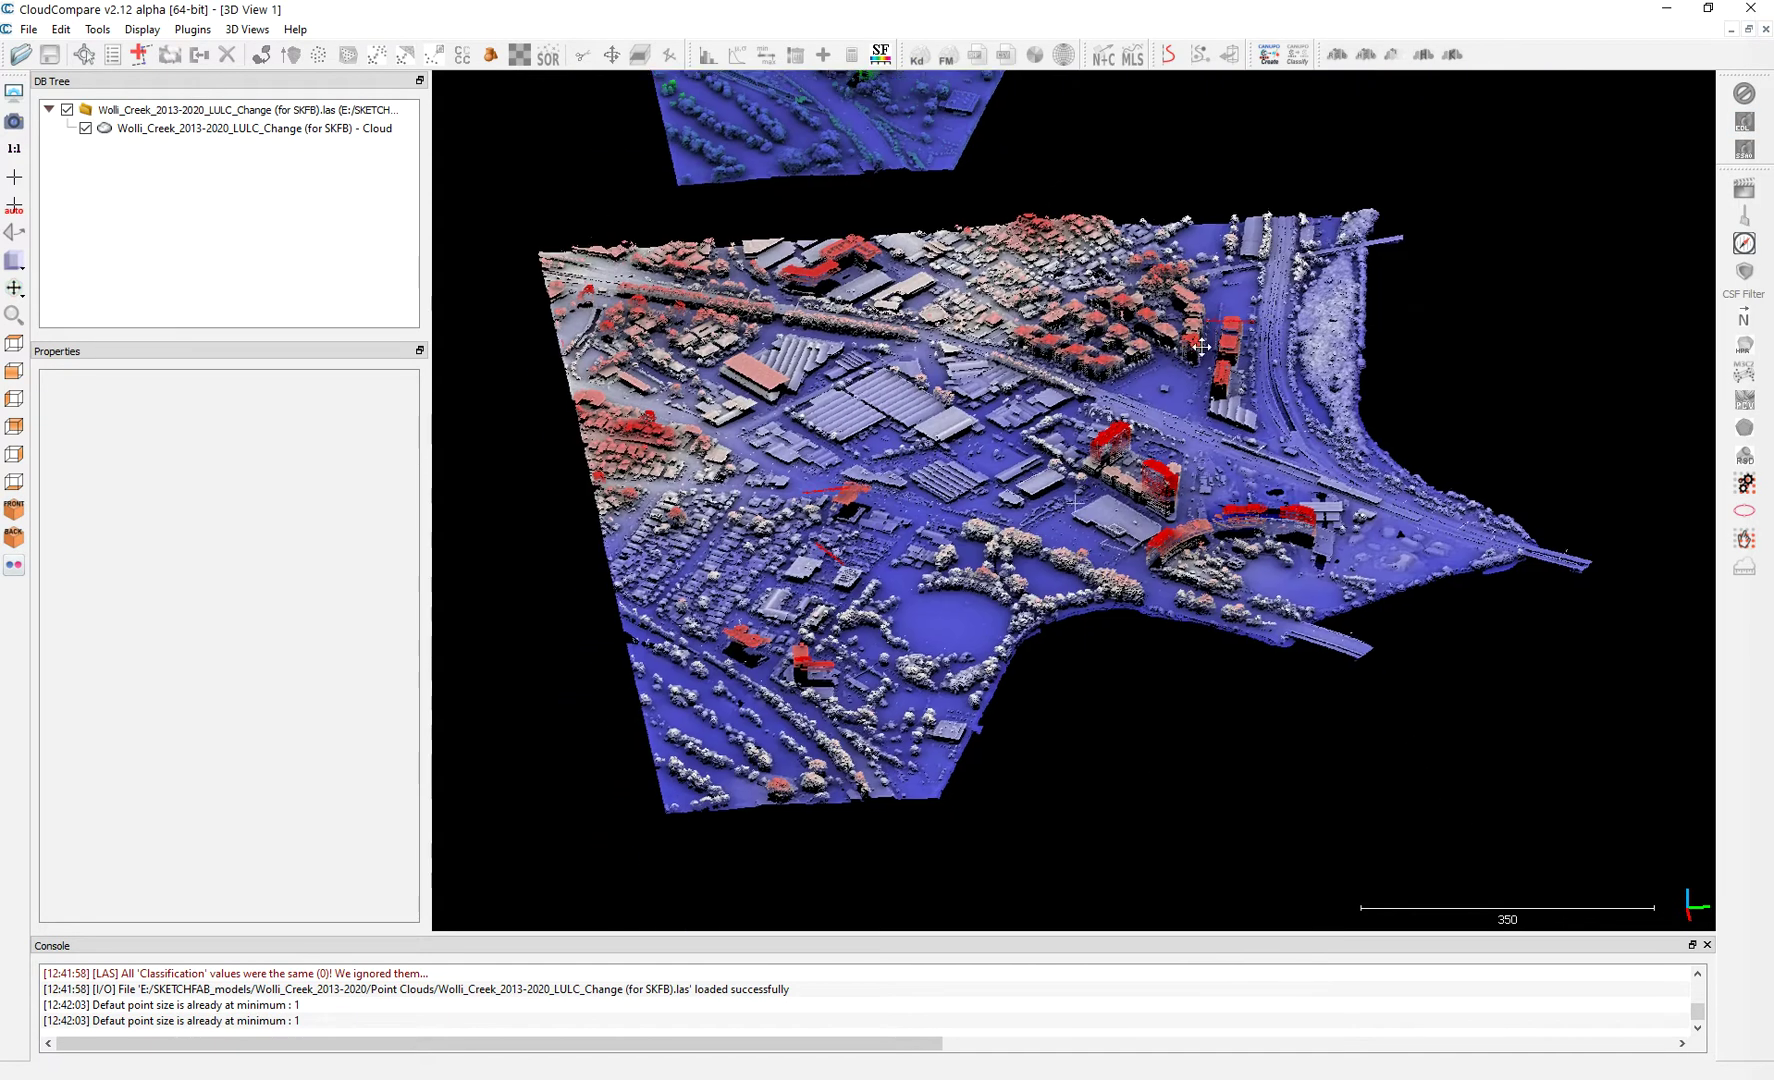
{"action": "left_click_drag", "start_coordinate": [1128, 393], "coordinate": [1099, 450]}
{"action": "scroll", "coordinate": [1099, 450], "scroll_direction": "up", "scroll_amount": 2}
{"action": "scroll", "coordinate": [1290, 290], "scroll_direction": "up", "scroll_amount": 2}
{"action": "scroll", "coordinate": [1383, 351], "scroll_direction": "up", "scroll_amount": 4}
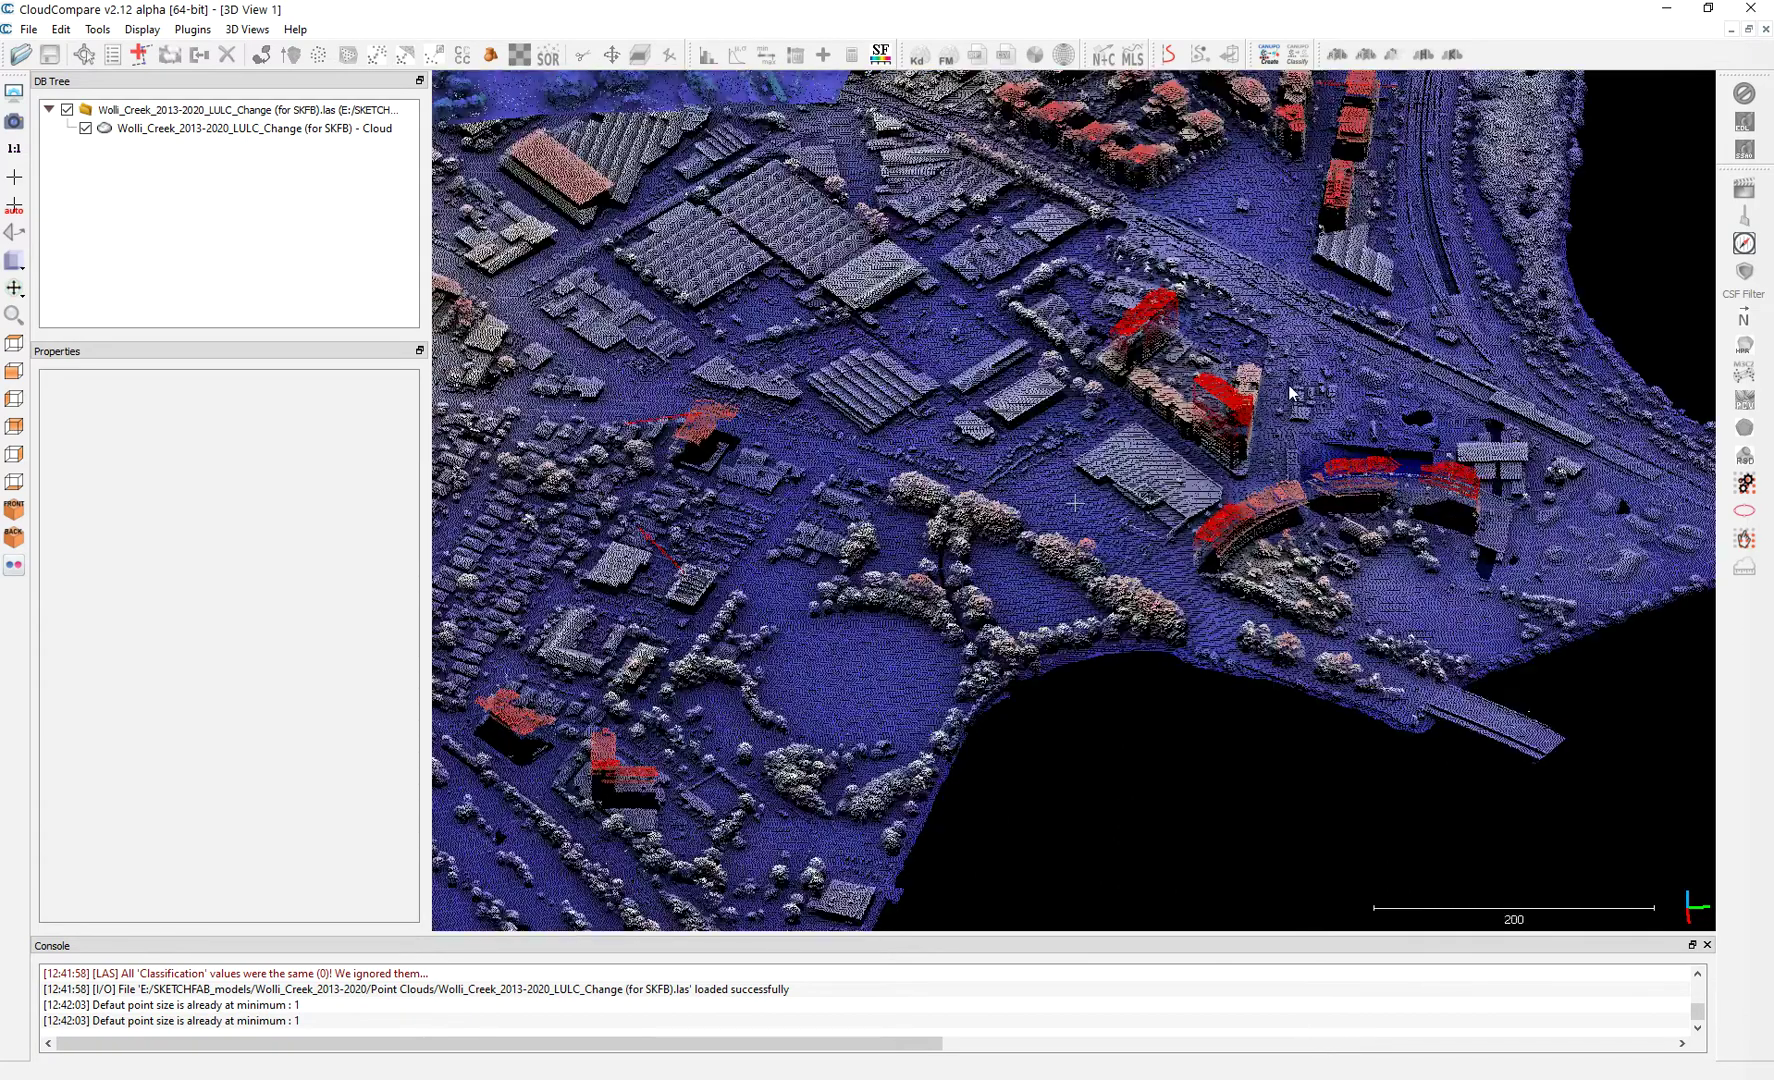
{"action": "right_click_drag", "start_coordinate": [1383, 351], "coordinate": [1178, 461]}
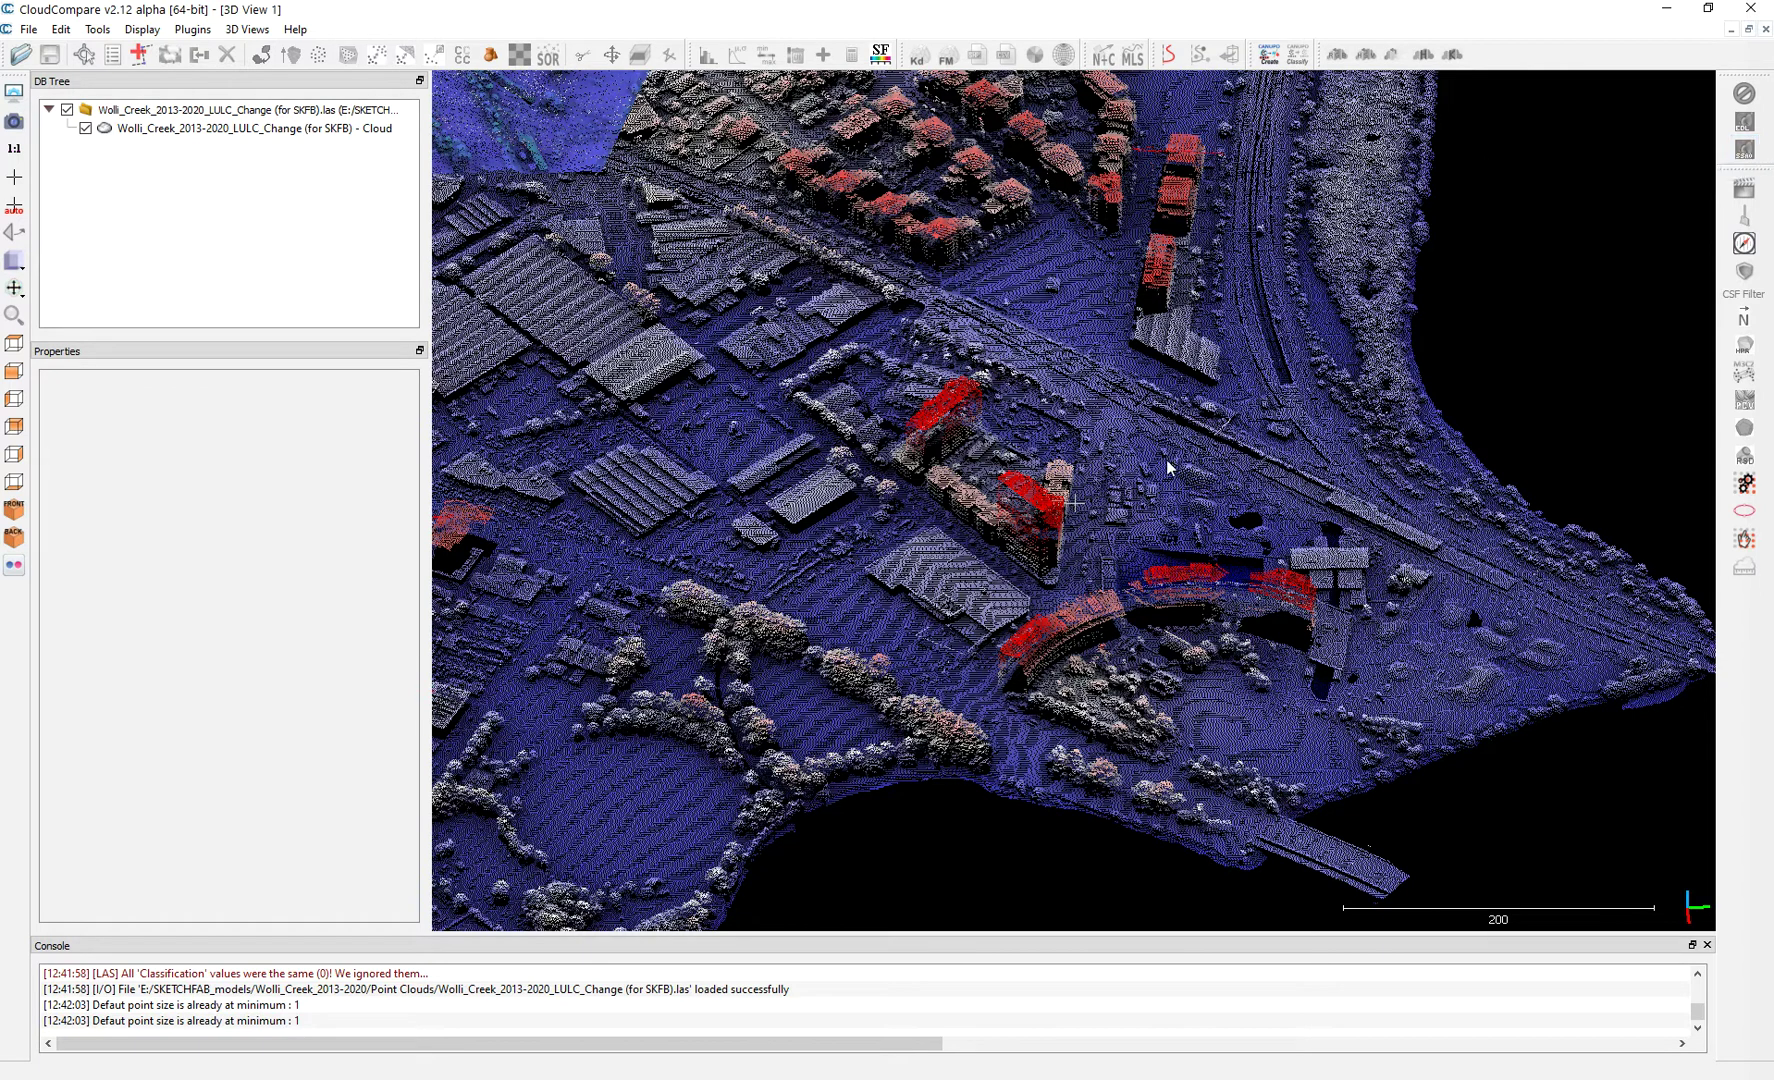
{"action": "right_click_drag", "start_coordinate": [1158, 458], "coordinate": [1064, 442]}
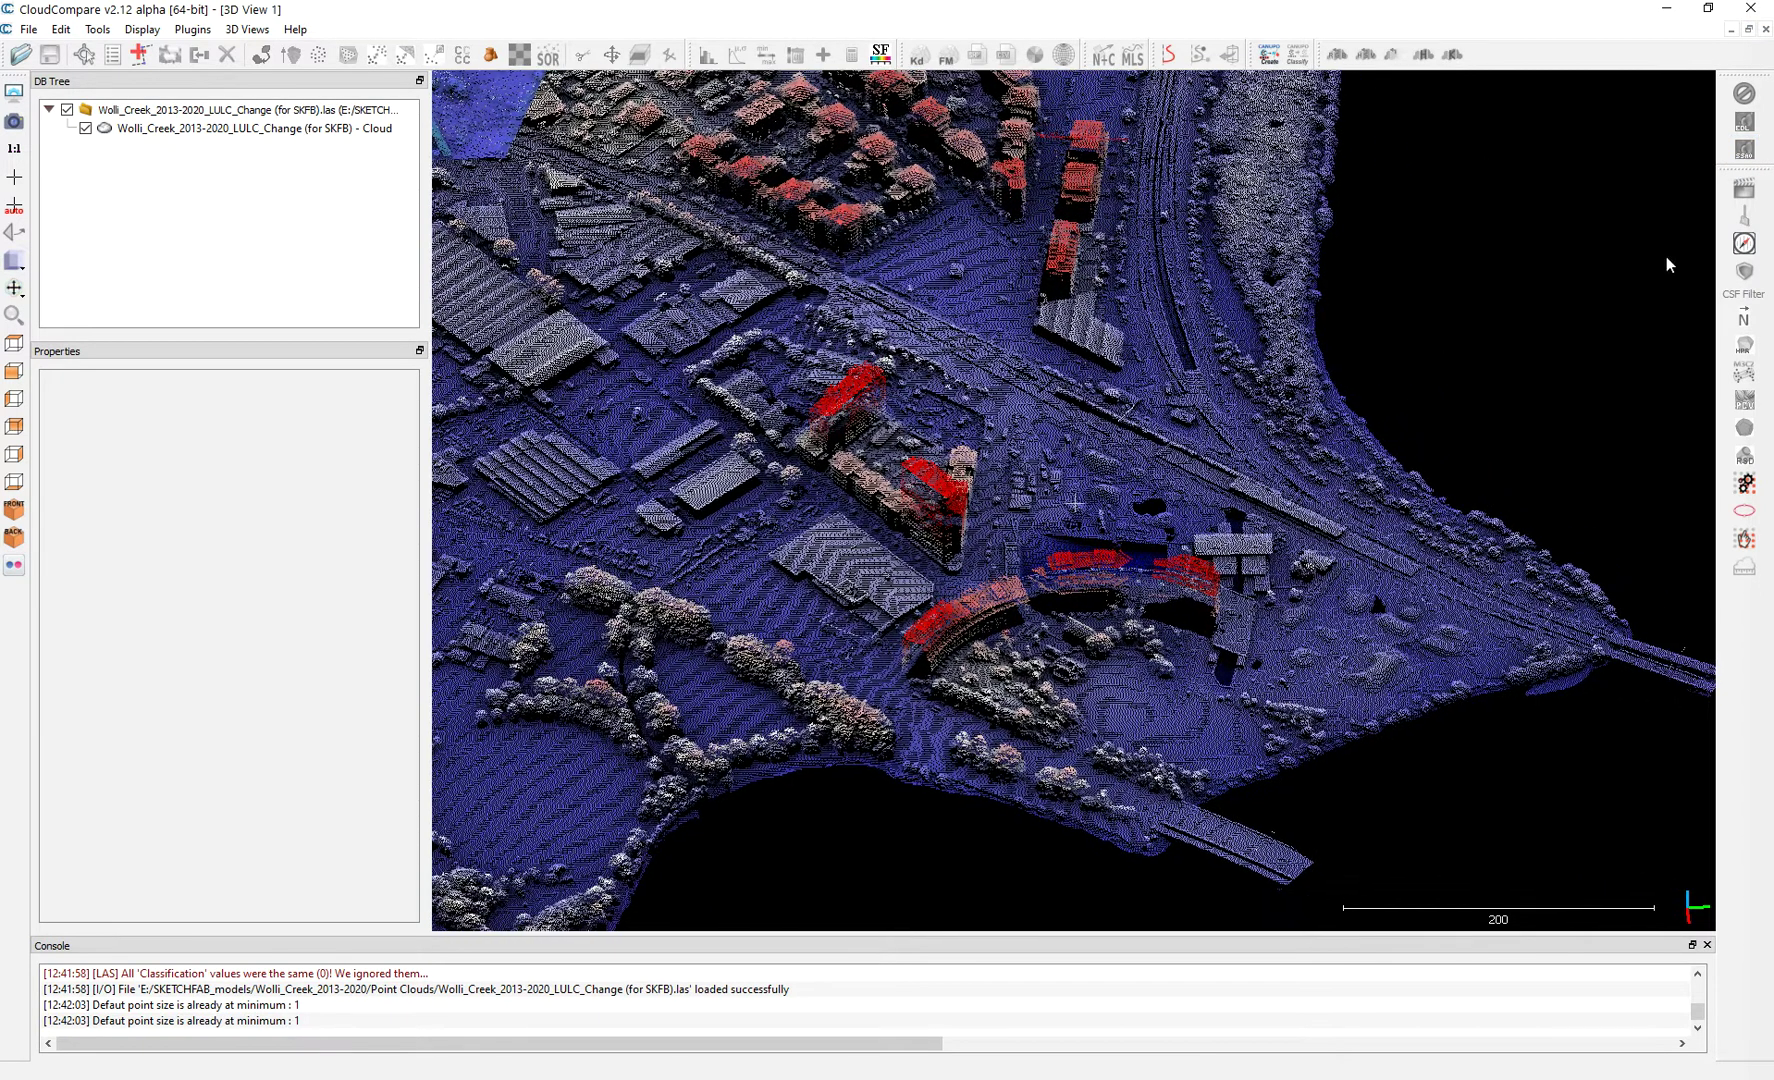
Turn on Screen Space Ambient Occlusion shading for the Wolli Creek cloud
{"action": "left_click", "coordinate": [1746, 151]}
{"action": "scroll", "coordinate": [1105, 485], "scroll_direction": "down", "scroll_amount": 3}
{"action": "scroll", "coordinate": [1137, 482], "scroll_direction": "down", "scroll_amount": 3}
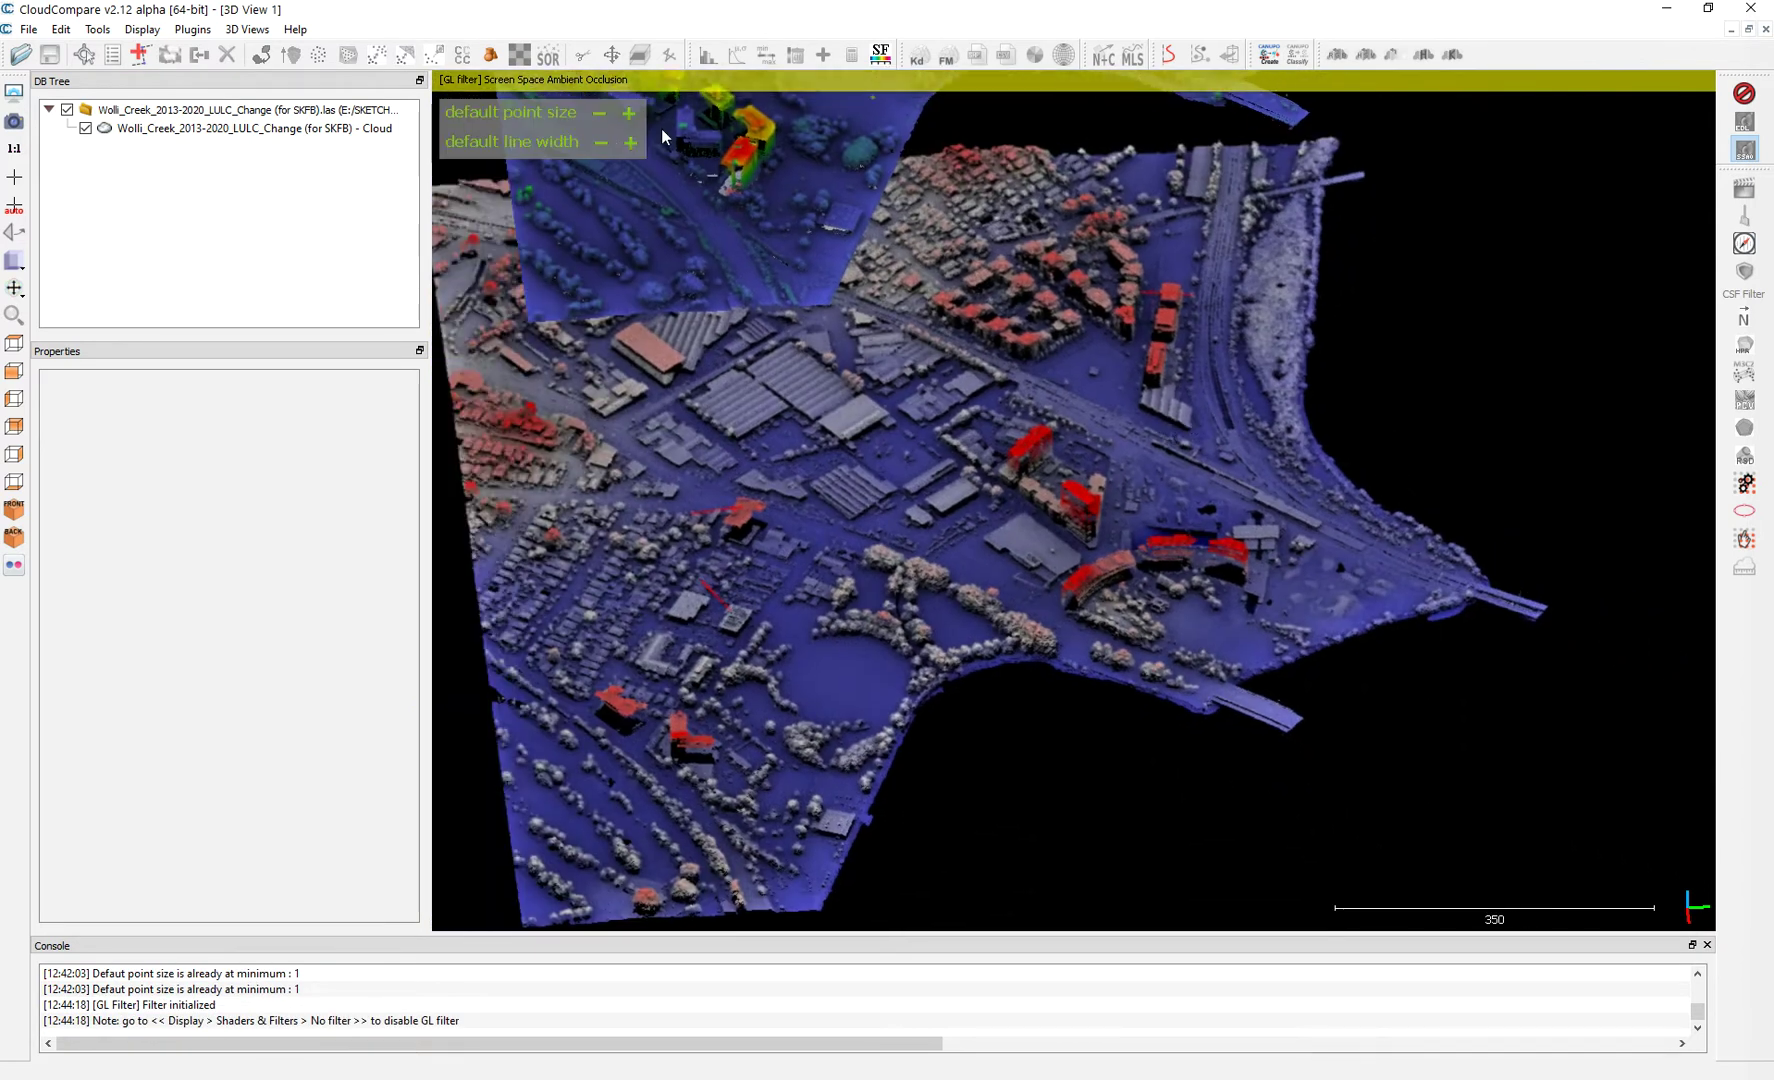
Try default point sizes up to 3, then reset the point size to 1
{"action": "double_click", "coordinate": [600, 113]}
{"action": "scroll", "coordinate": [1192, 421], "scroll_direction": "up", "scroll_amount": 2}
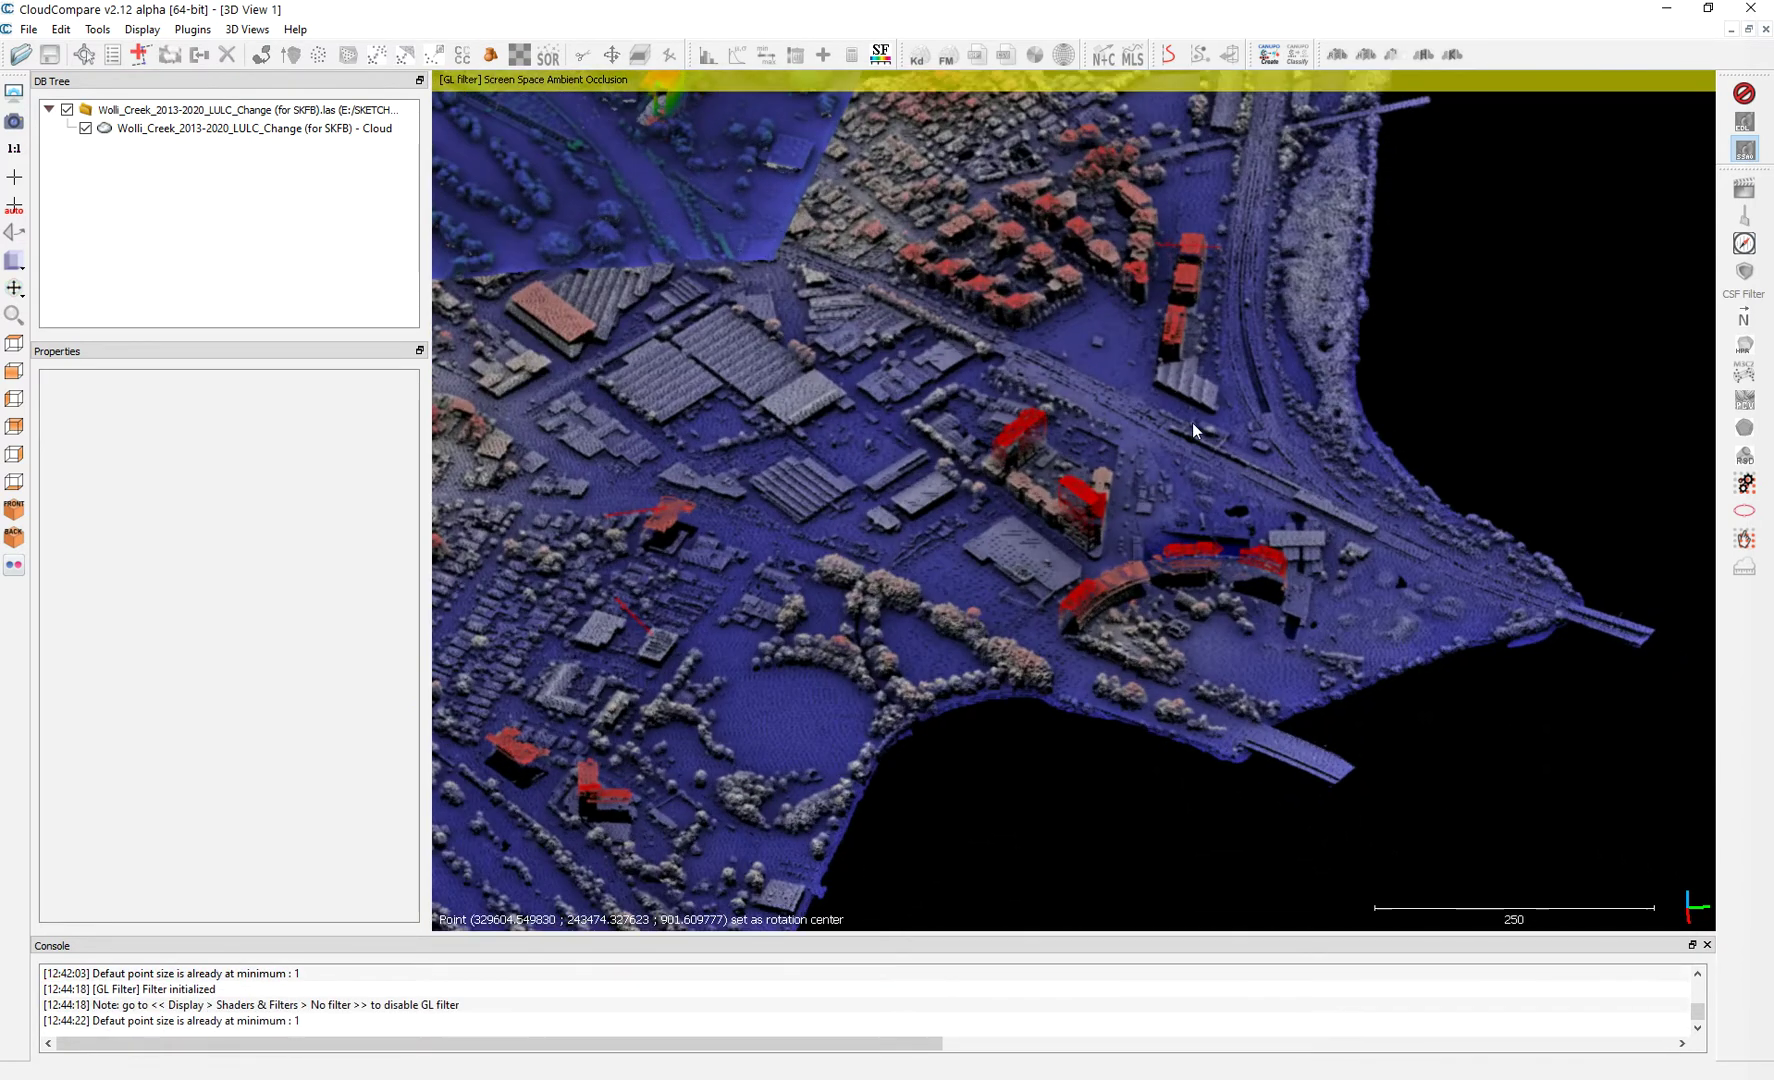
{"action": "double_click", "coordinate": [628, 112]}
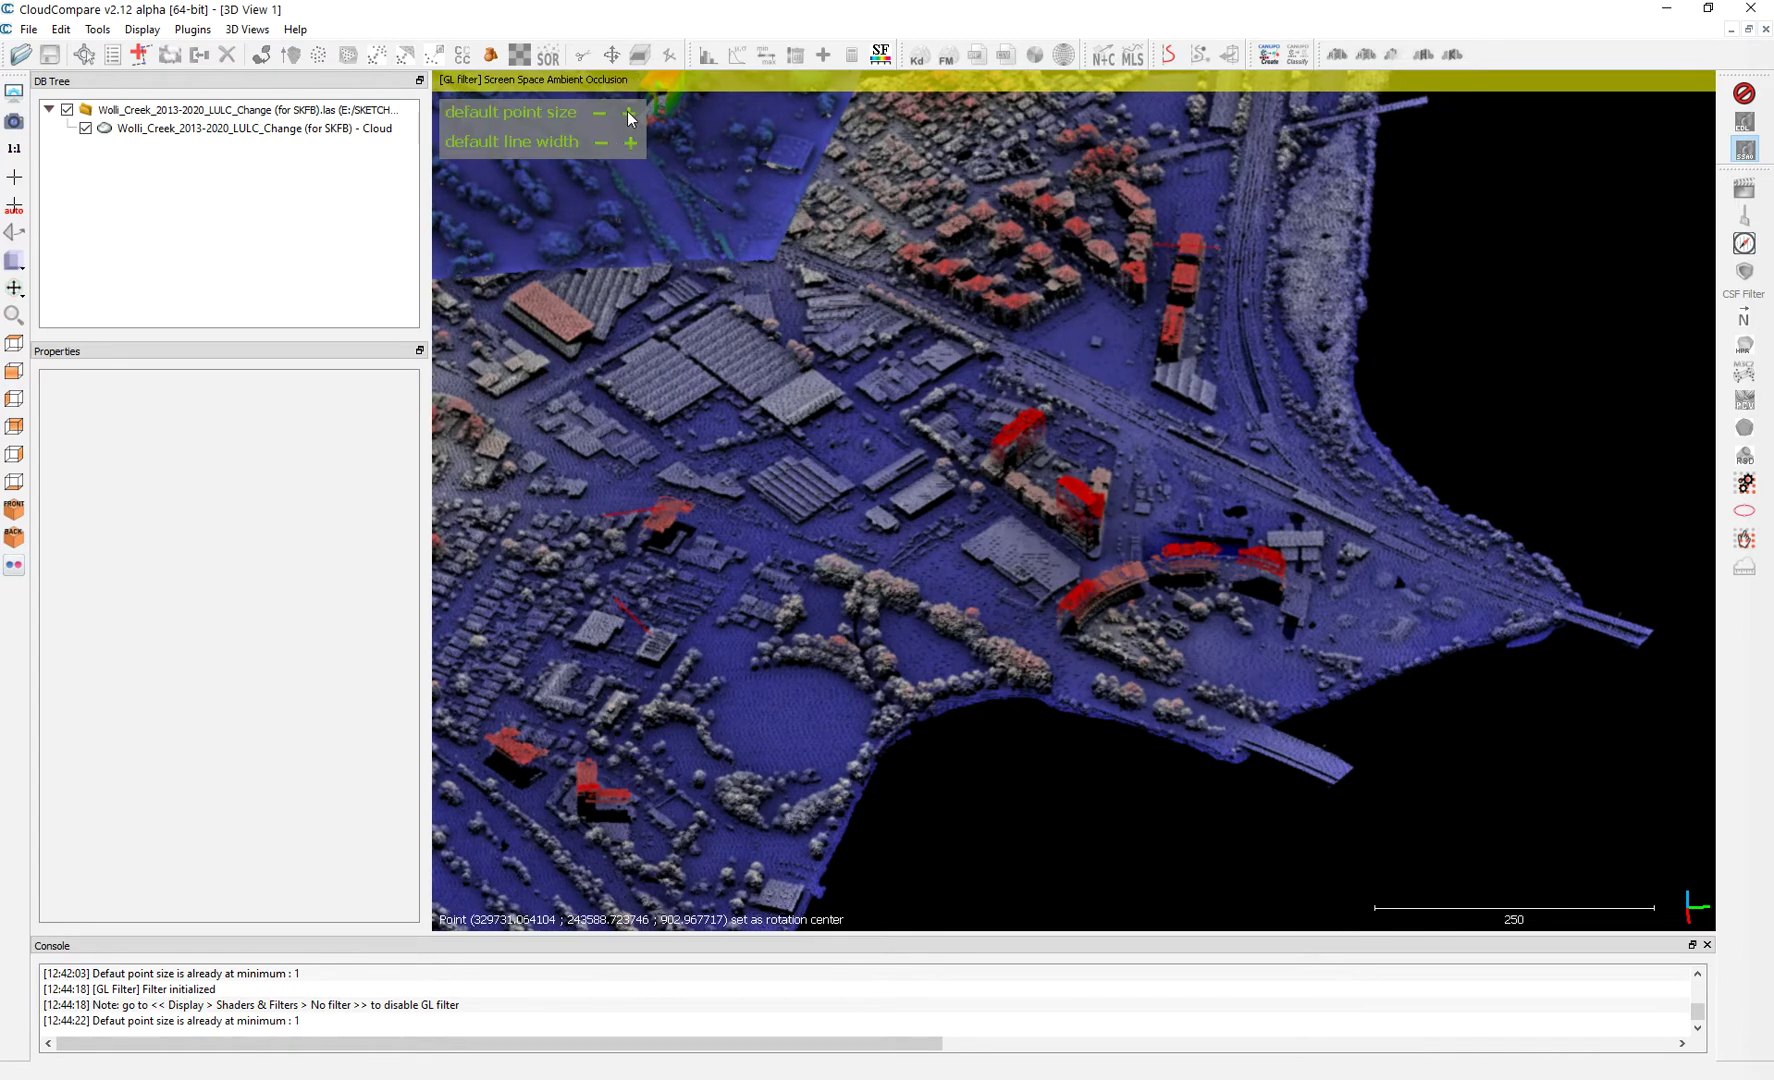
{"action": "left_click", "coordinate": [629, 112]}
{"action": "left_click", "coordinate": [629, 112]}
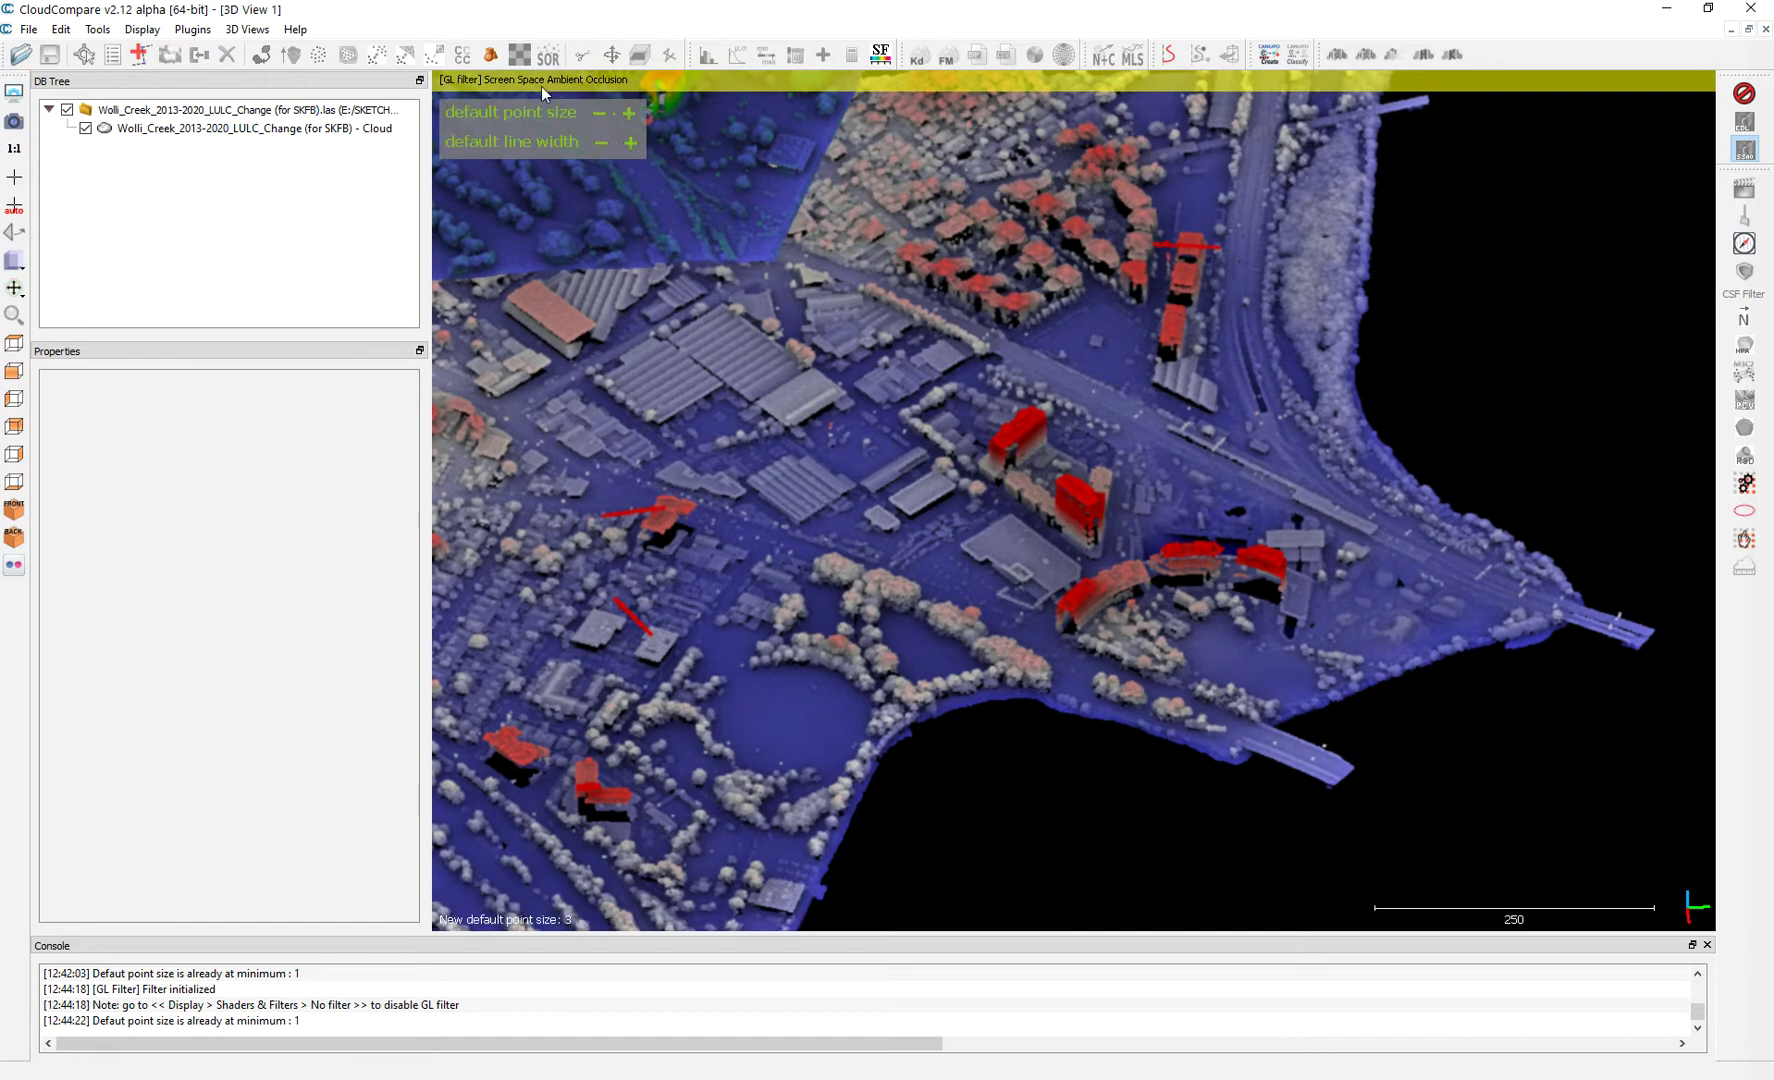
{"action": "triple_click", "coordinate": [600, 114]}
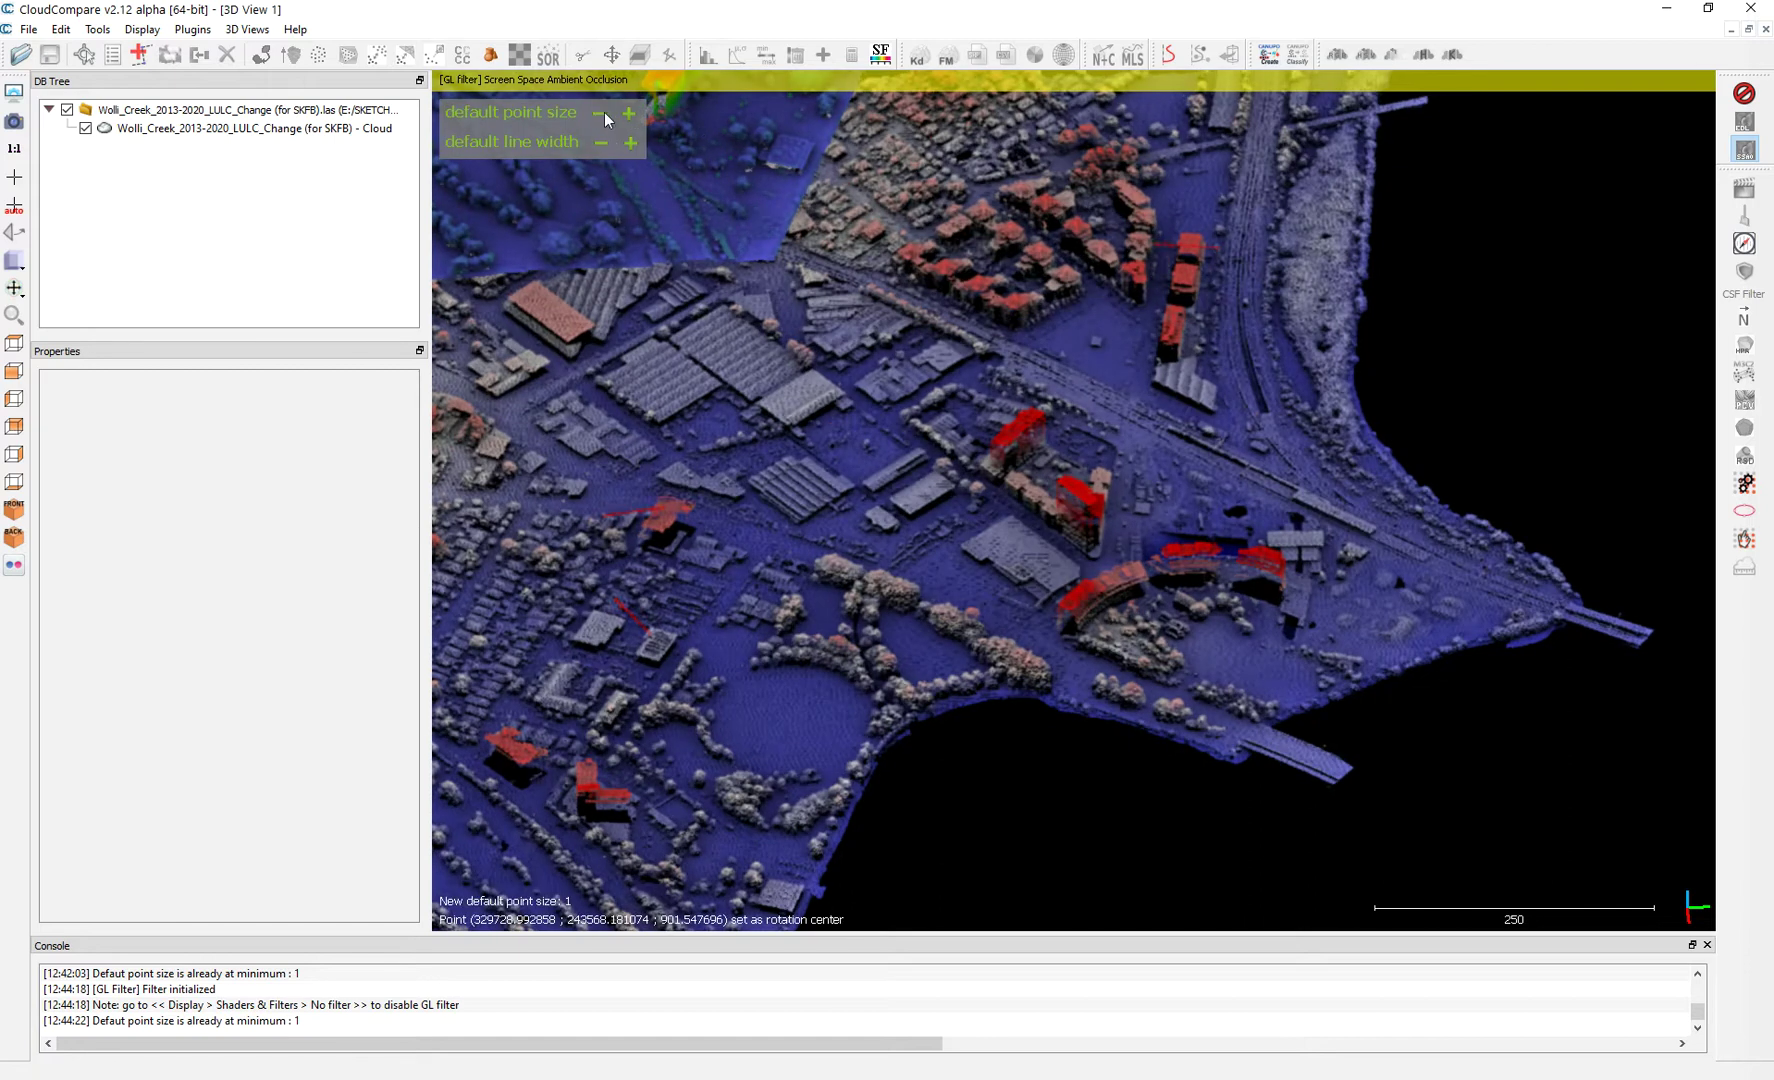
Switch the shading to EyeDome Lighting and set the default point size to 2
{"action": "left_click", "coordinate": [1752, 127]}
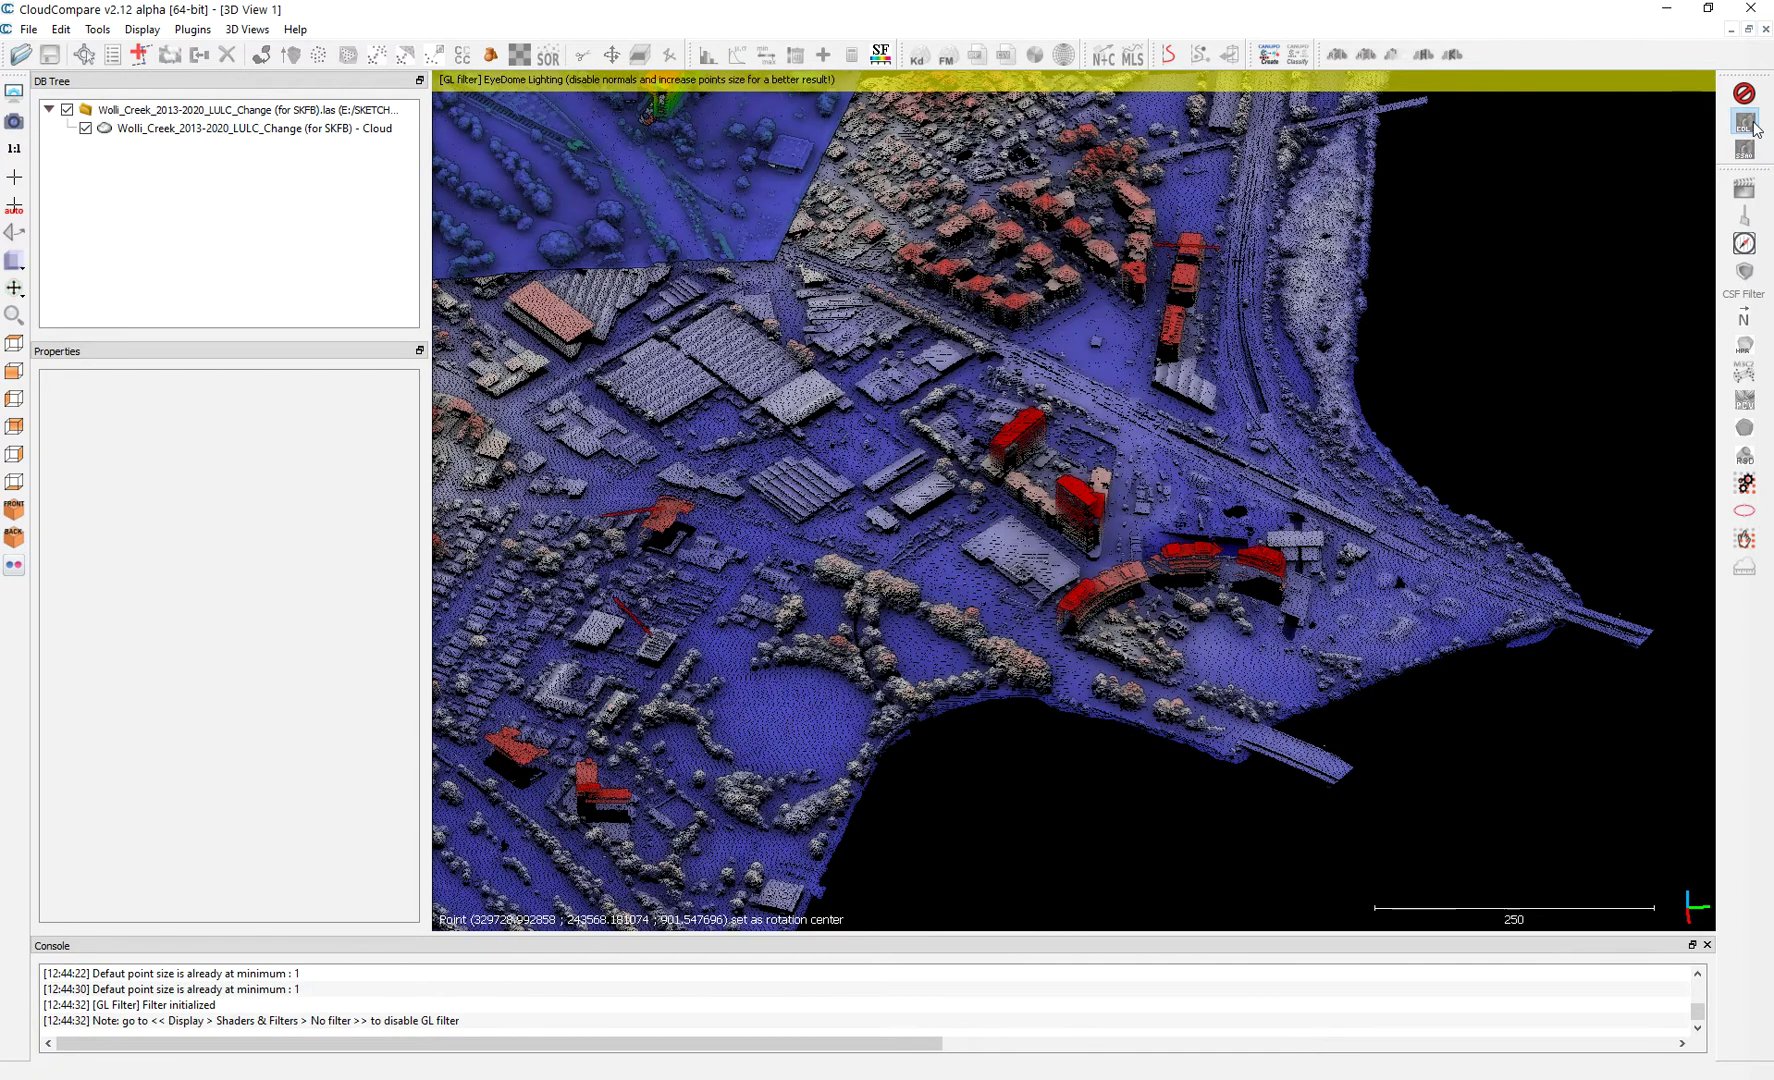
{"action": "scroll", "coordinate": [1053, 399], "scroll_direction": "down", "scroll_amount": 2}
{"action": "scroll", "coordinate": [1053, 399], "scroll_direction": "down", "scroll_amount": 2}
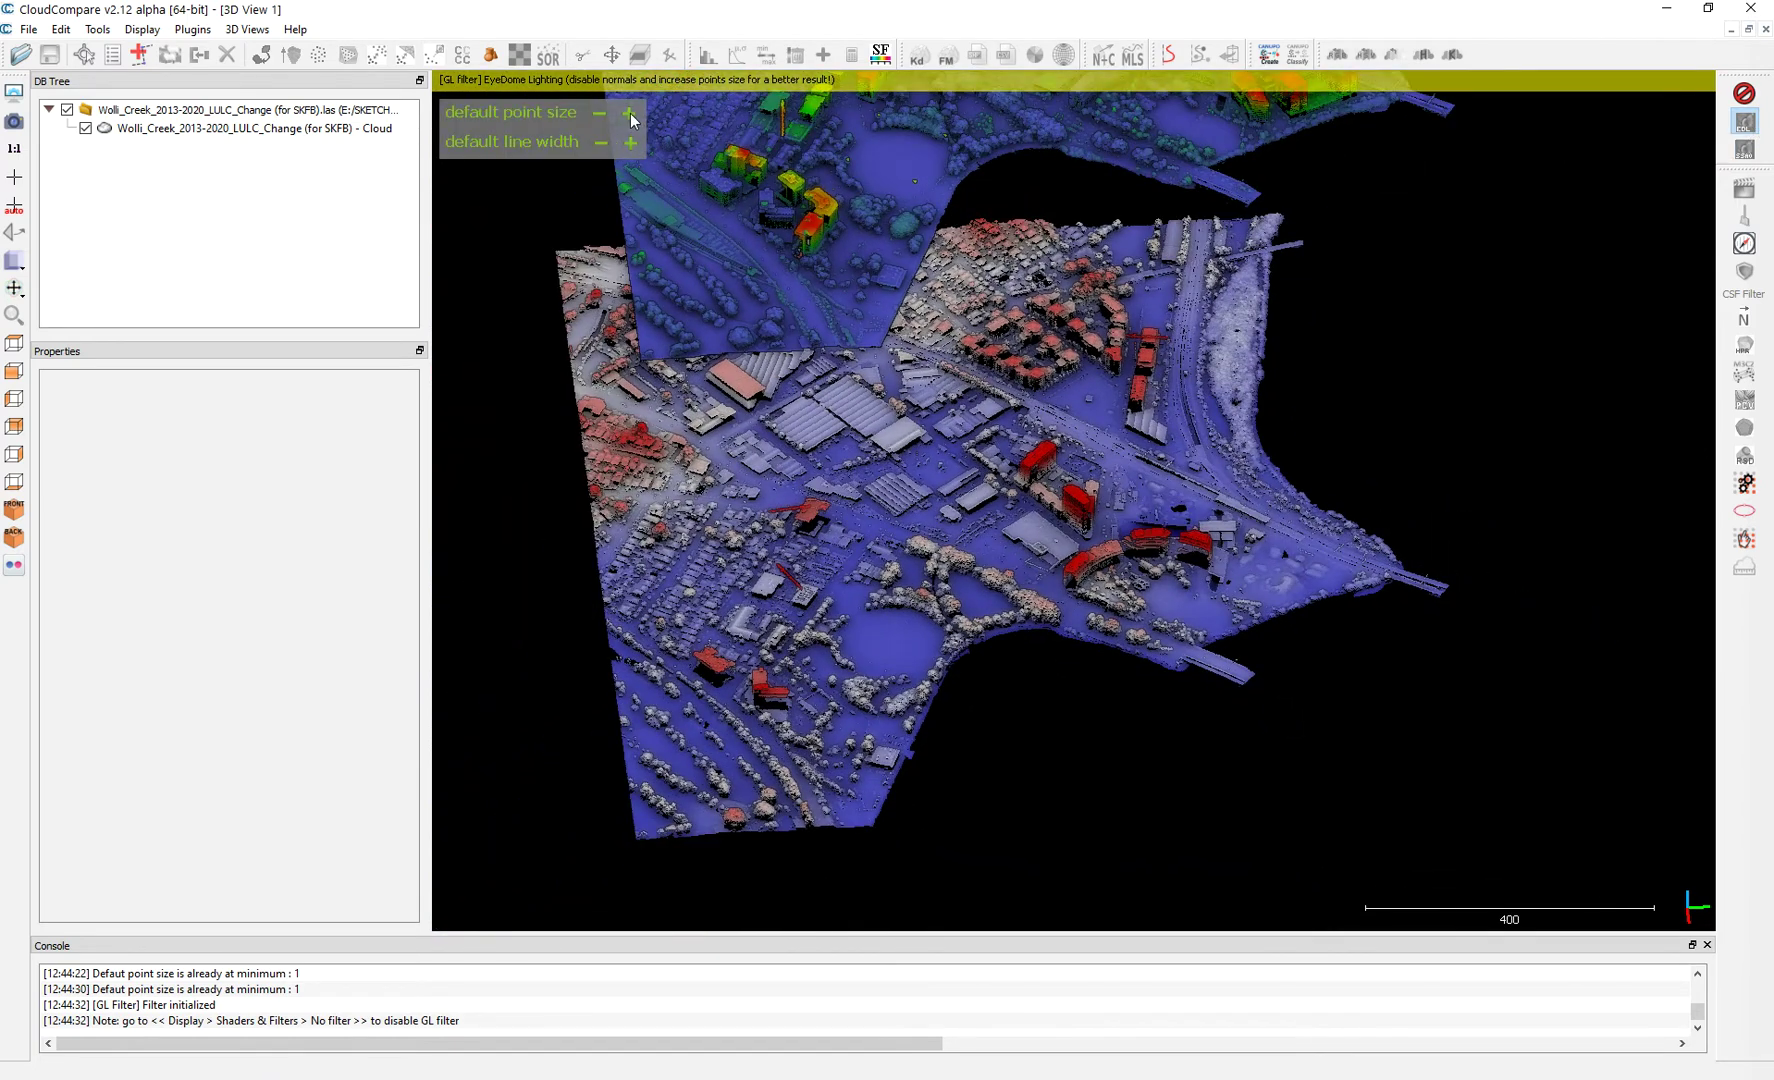
{"action": "left_click", "coordinate": [630, 113]}
{"action": "left_click", "coordinate": [630, 113]}
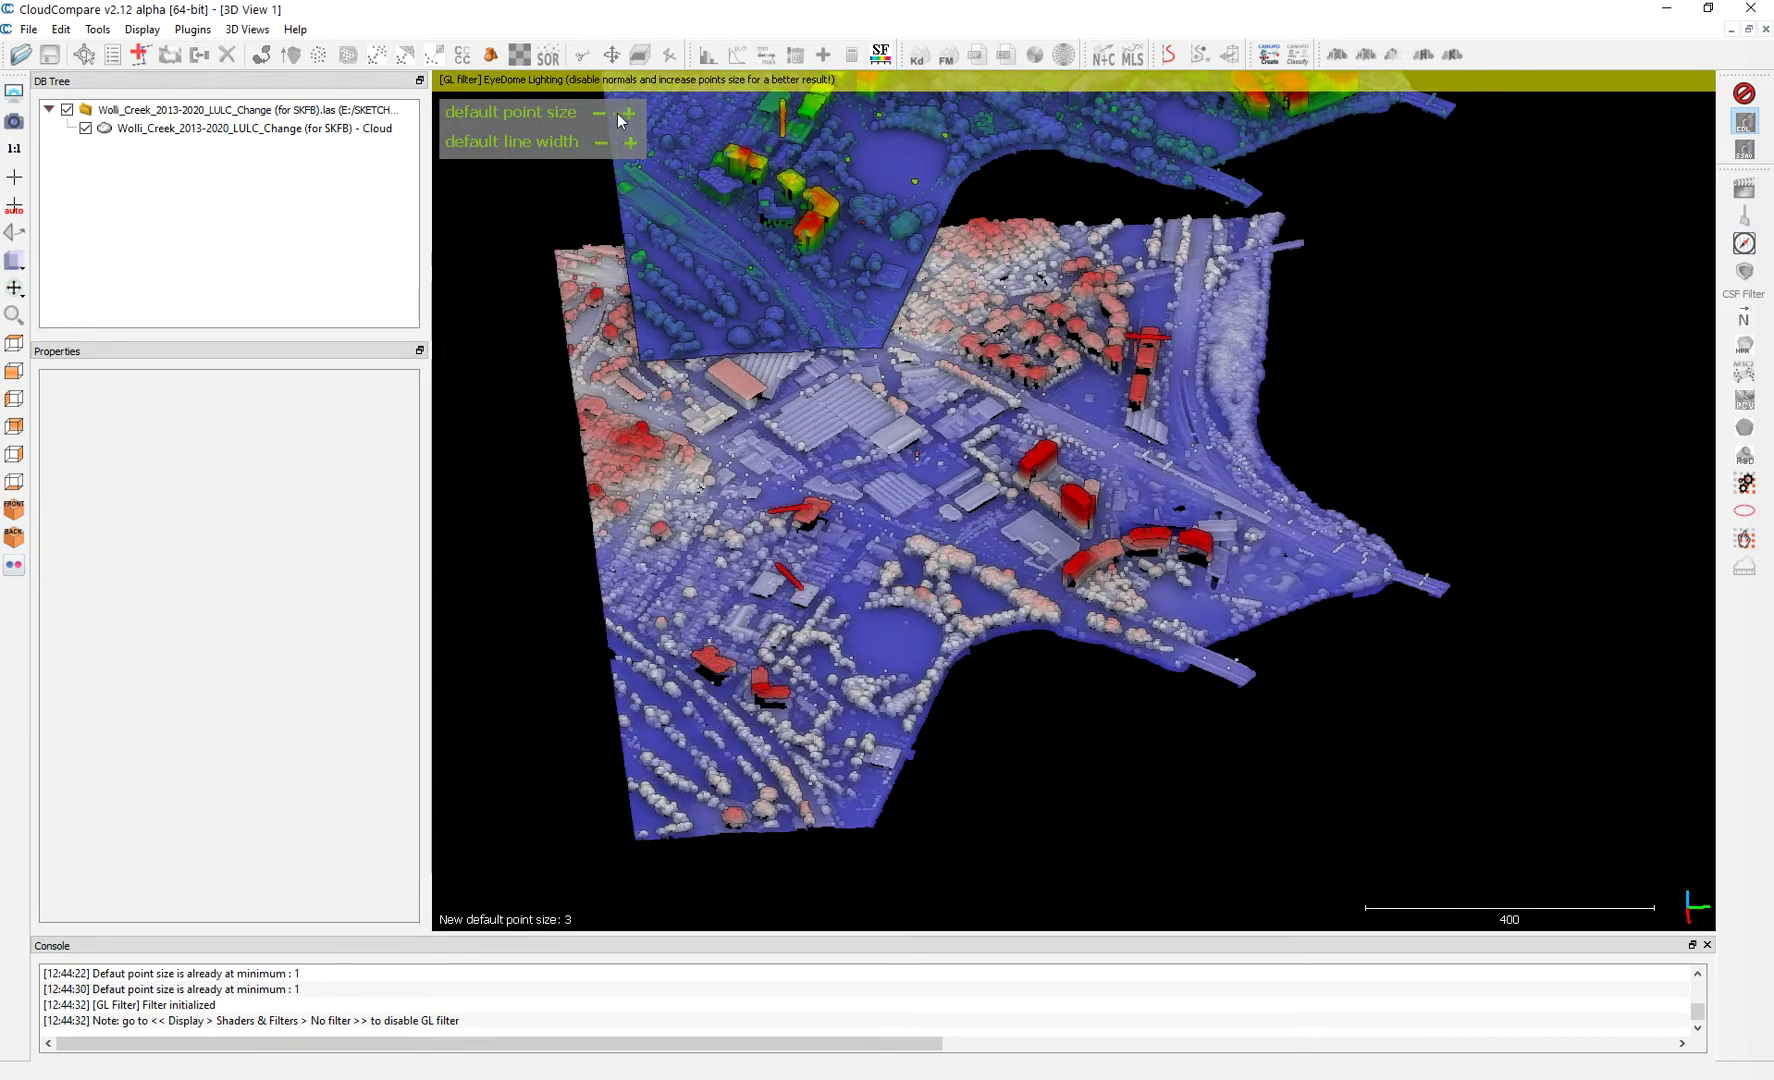
{"action": "left_click", "coordinate": [601, 114]}
Tilt the view to show more building walls, keeping the default point size at 2
{"action": "left_click_drag", "start_coordinate": [1307, 388], "coordinate": [1272, 432]}
{"action": "left_click_drag", "start_coordinate": [1172, 245], "coordinate": [828, 460]}
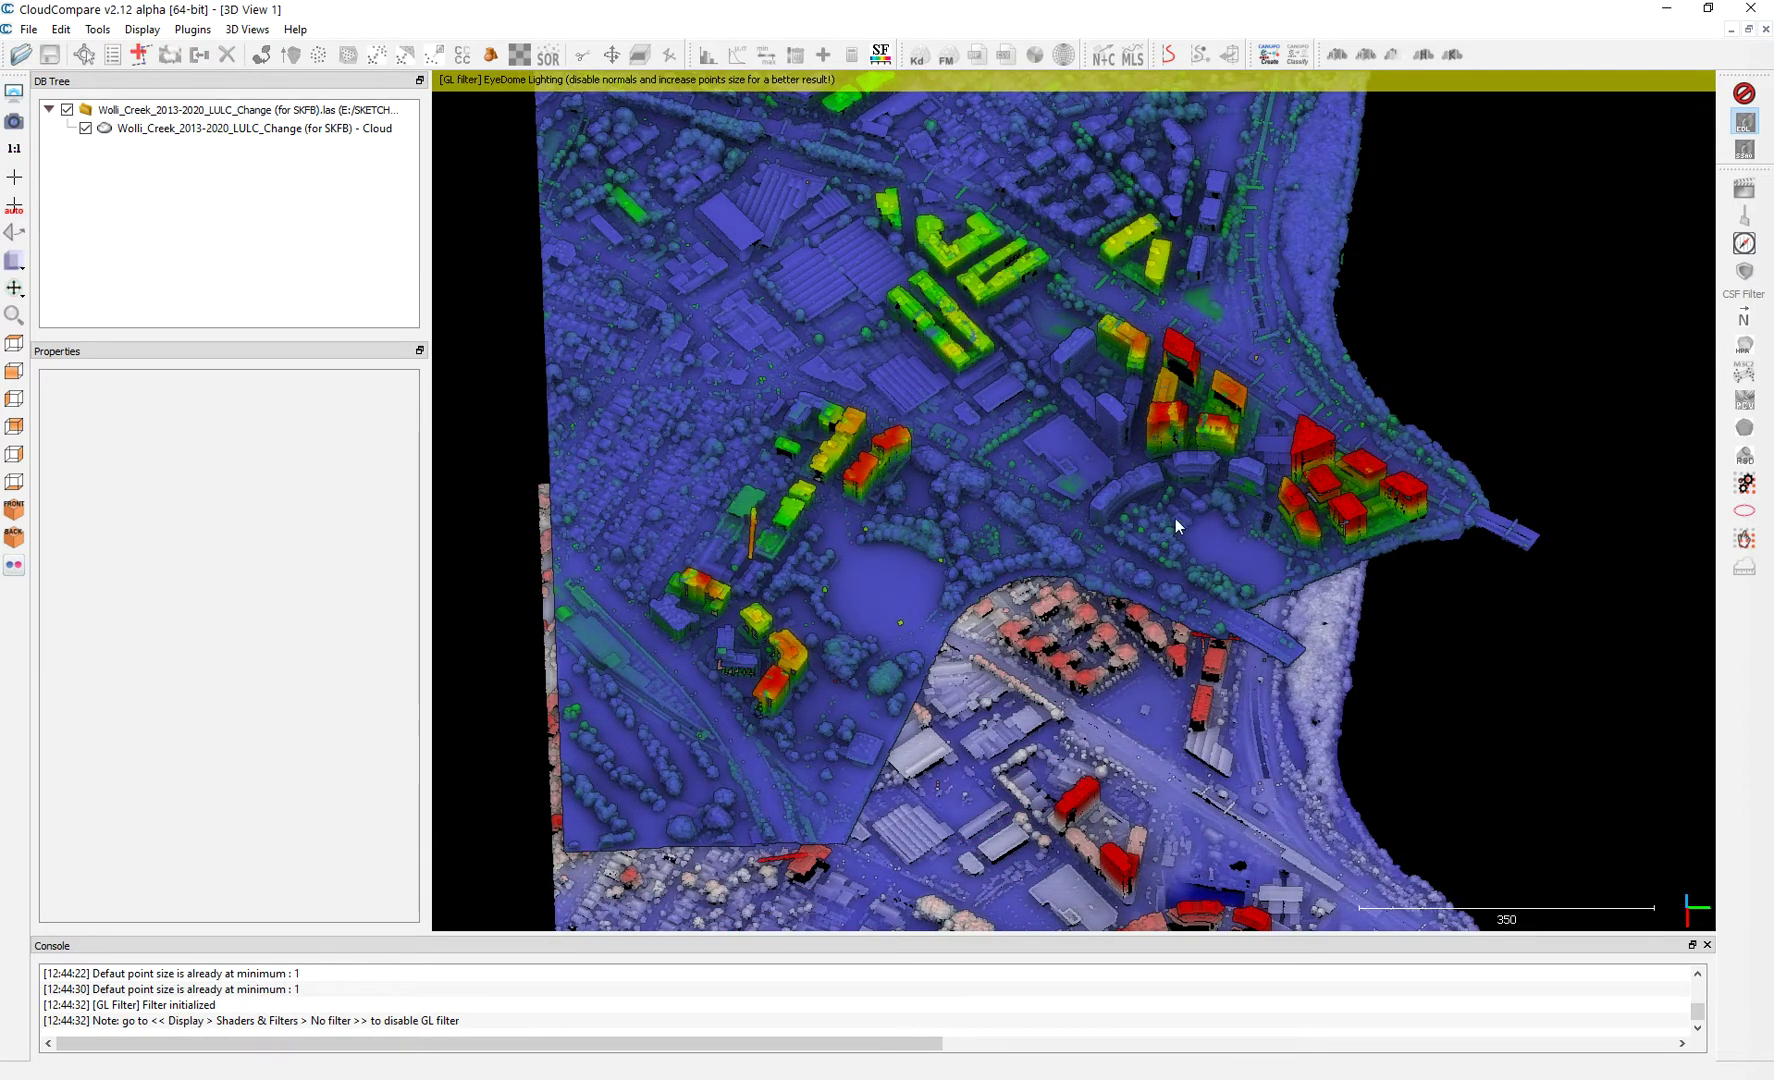
{"action": "scroll", "coordinate": [1131, 423], "scroll_direction": "up", "scroll_amount": 2}
{"action": "scroll", "coordinate": [1131, 423], "scroll_direction": "up", "scroll_amount": 5}
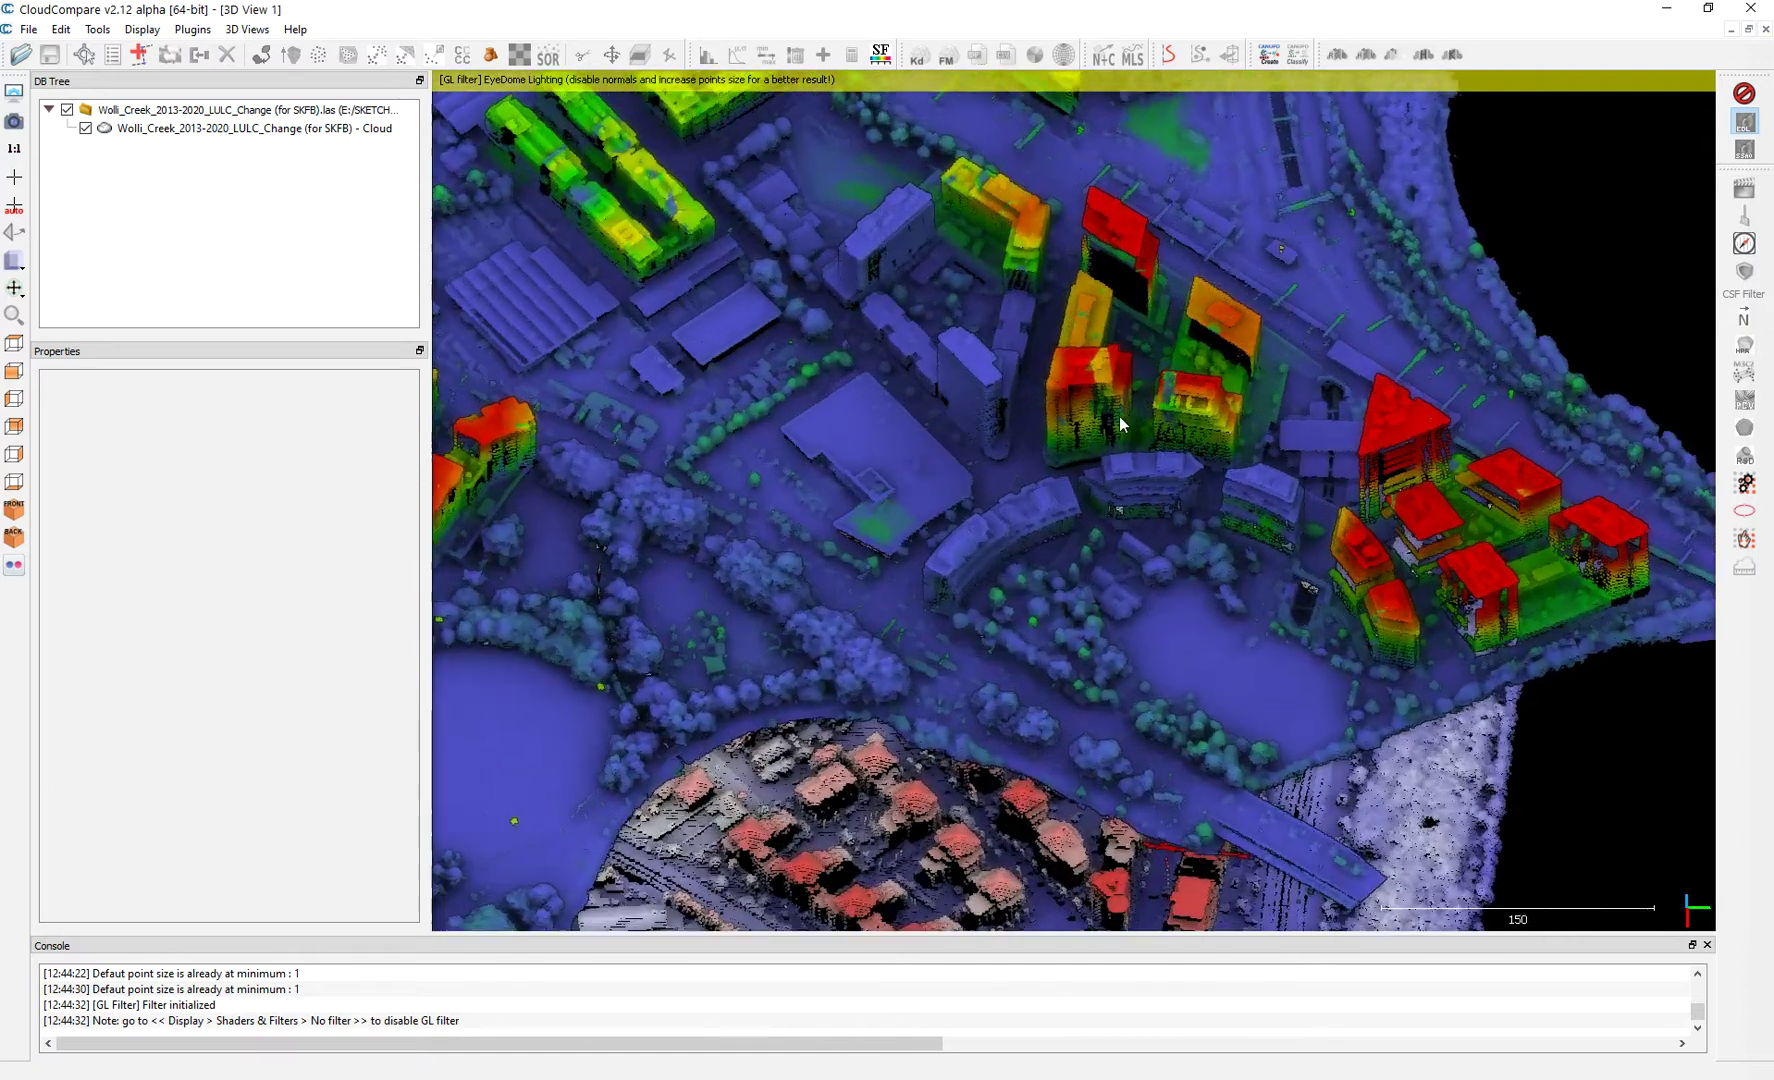
{"action": "scroll", "coordinate": [804, 447], "scroll_direction": "up", "scroll_amount": 1}
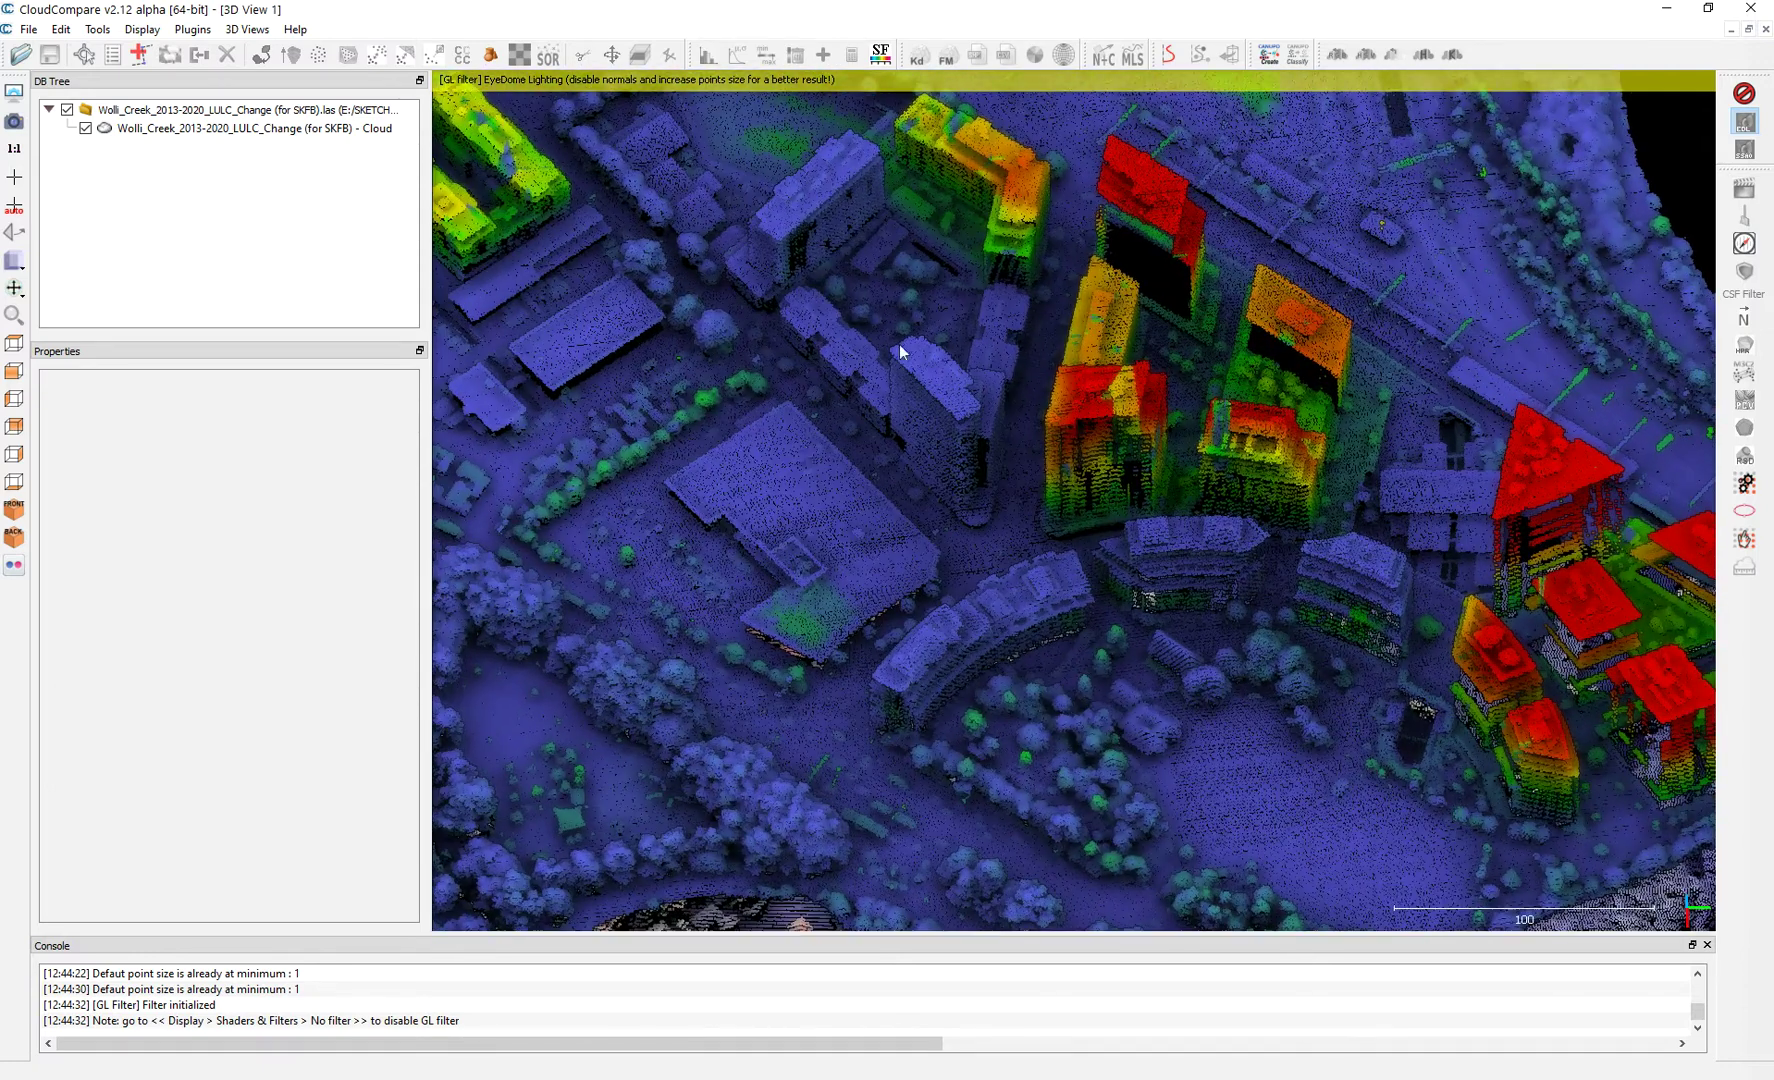
{"action": "scroll", "coordinate": [904, 376], "scroll_direction": "up", "scroll_amount": 1}
{"action": "scroll", "coordinate": [904, 371], "scroll_direction": "down", "scroll_amount": 2}
{"action": "mouse_move", "coordinate": [588, 141]}
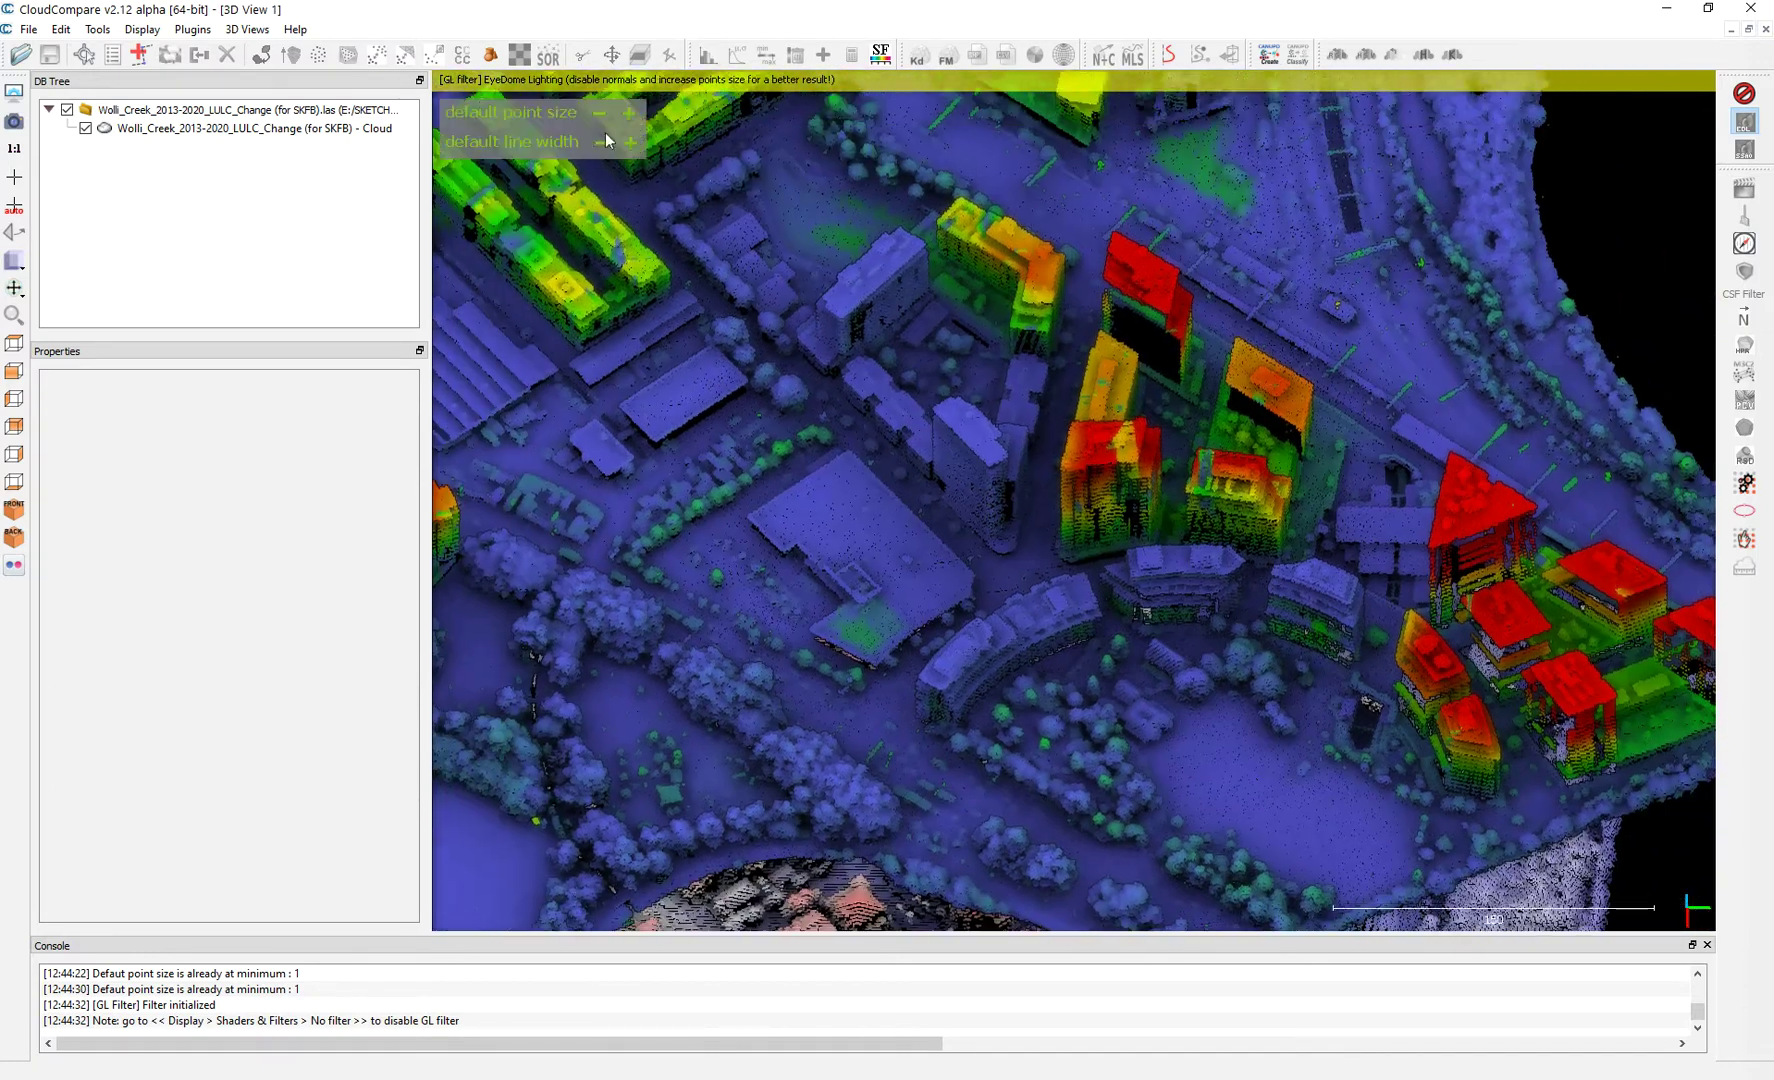
{"action": "left_click", "coordinate": [632, 112]}
{"action": "left_click", "coordinate": [632, 112]}
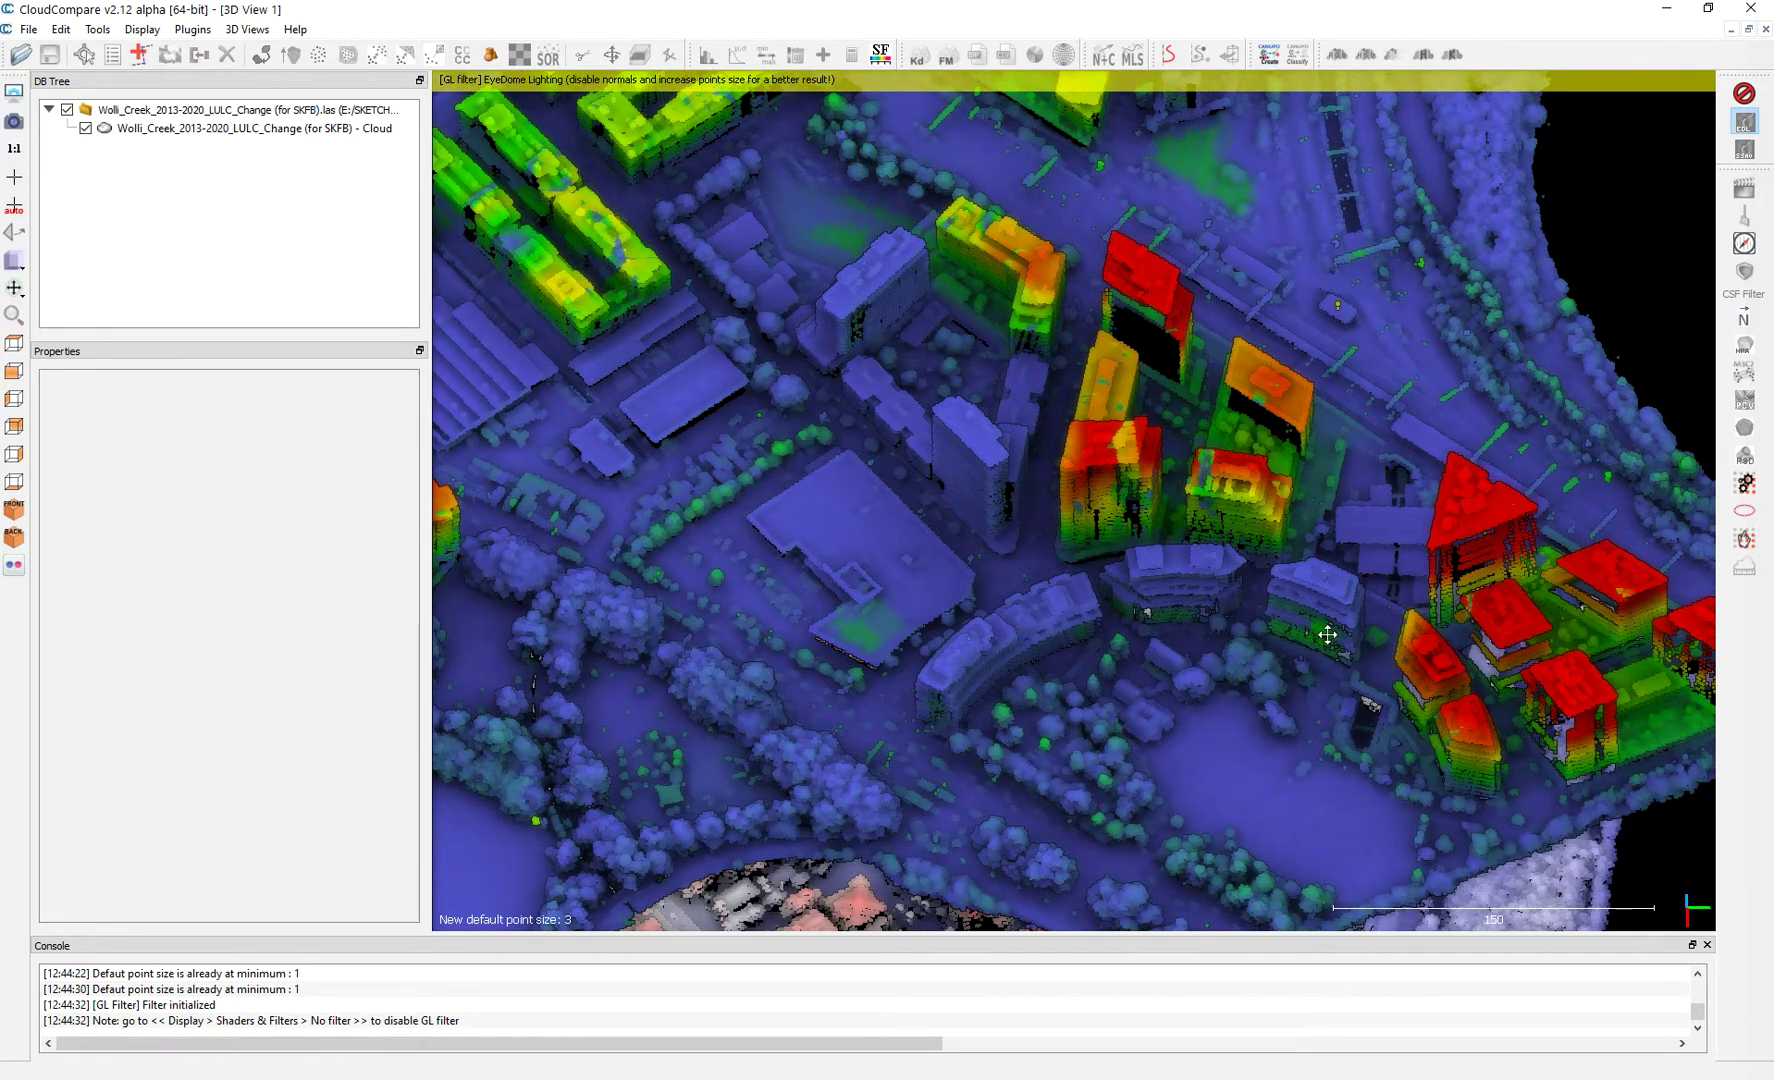
{"action": "right_click_drag", "start_coordinate": [1322, 635], "coordinate": [1170, 597]}
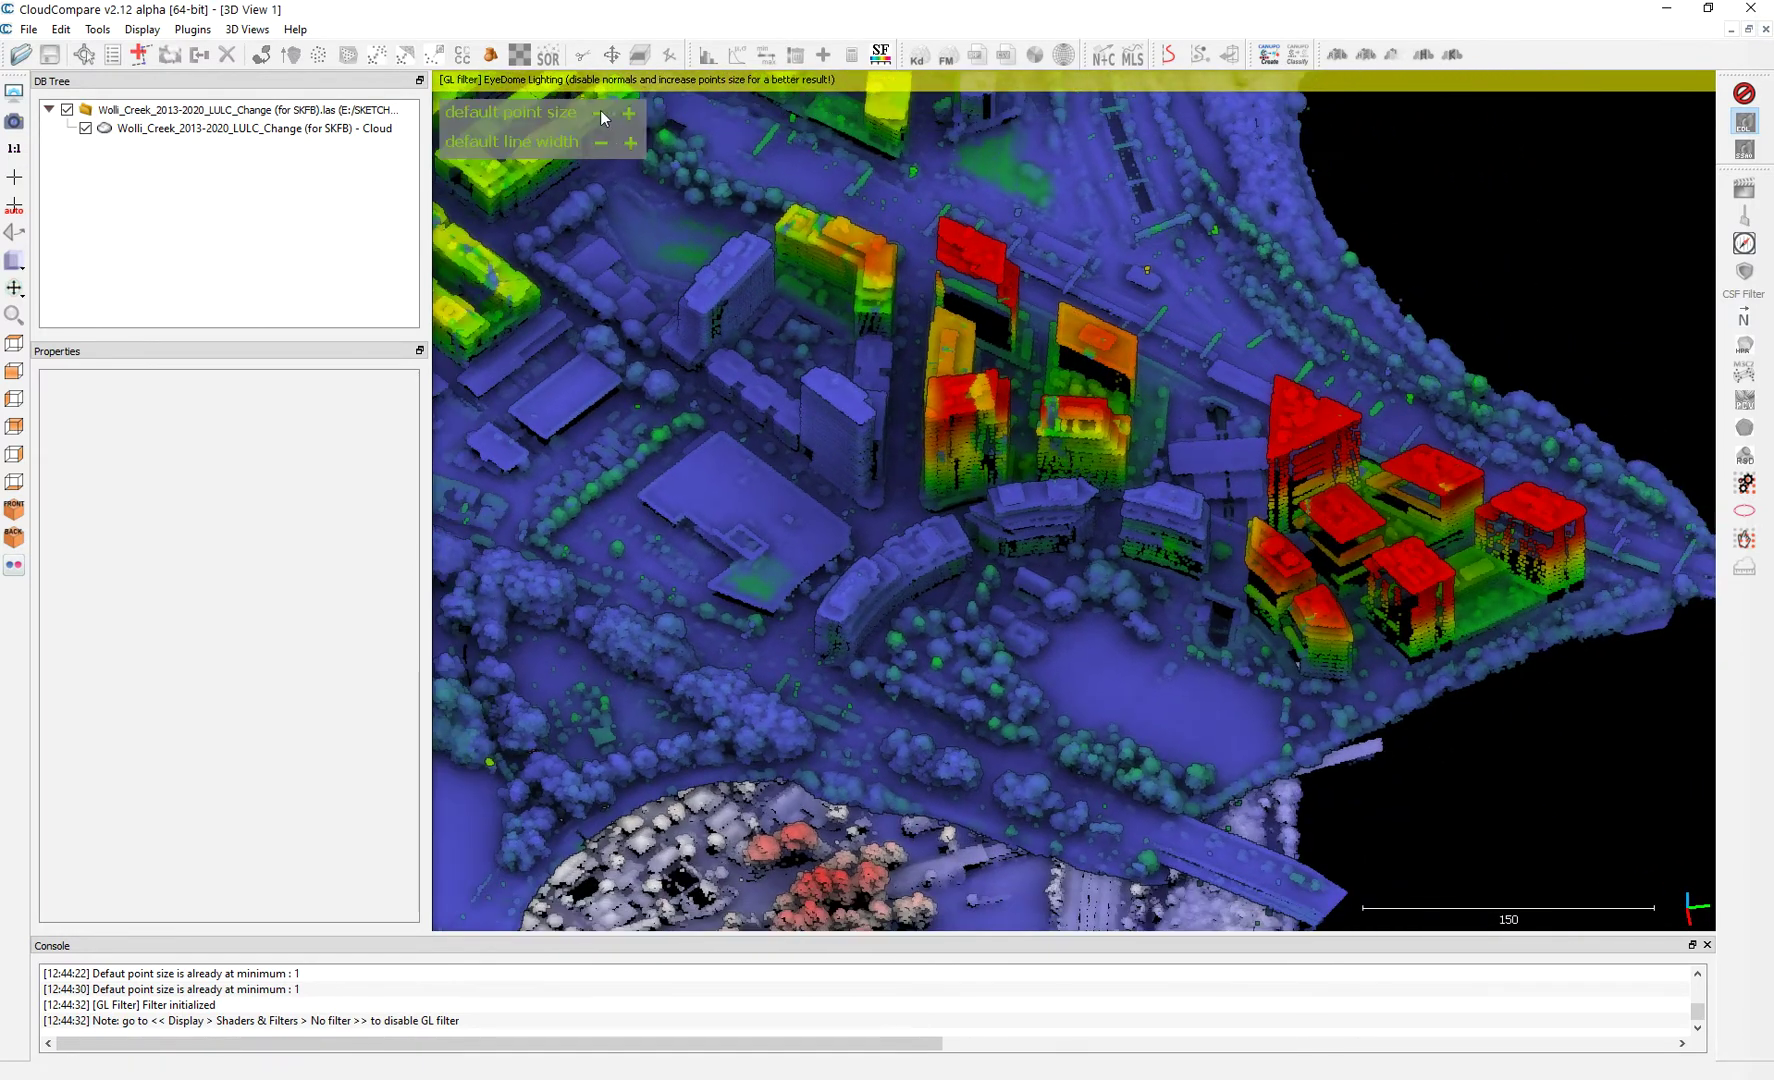
{"action": "left_click", "coordinate": [600, 112]}
Zoom out and pan until both Wolli Creek clouds fit centred in the 3D view
{"action": "scroll", "coordinate": [1143, 445], "scroll_direction": "down", "scroll_amount": 1}
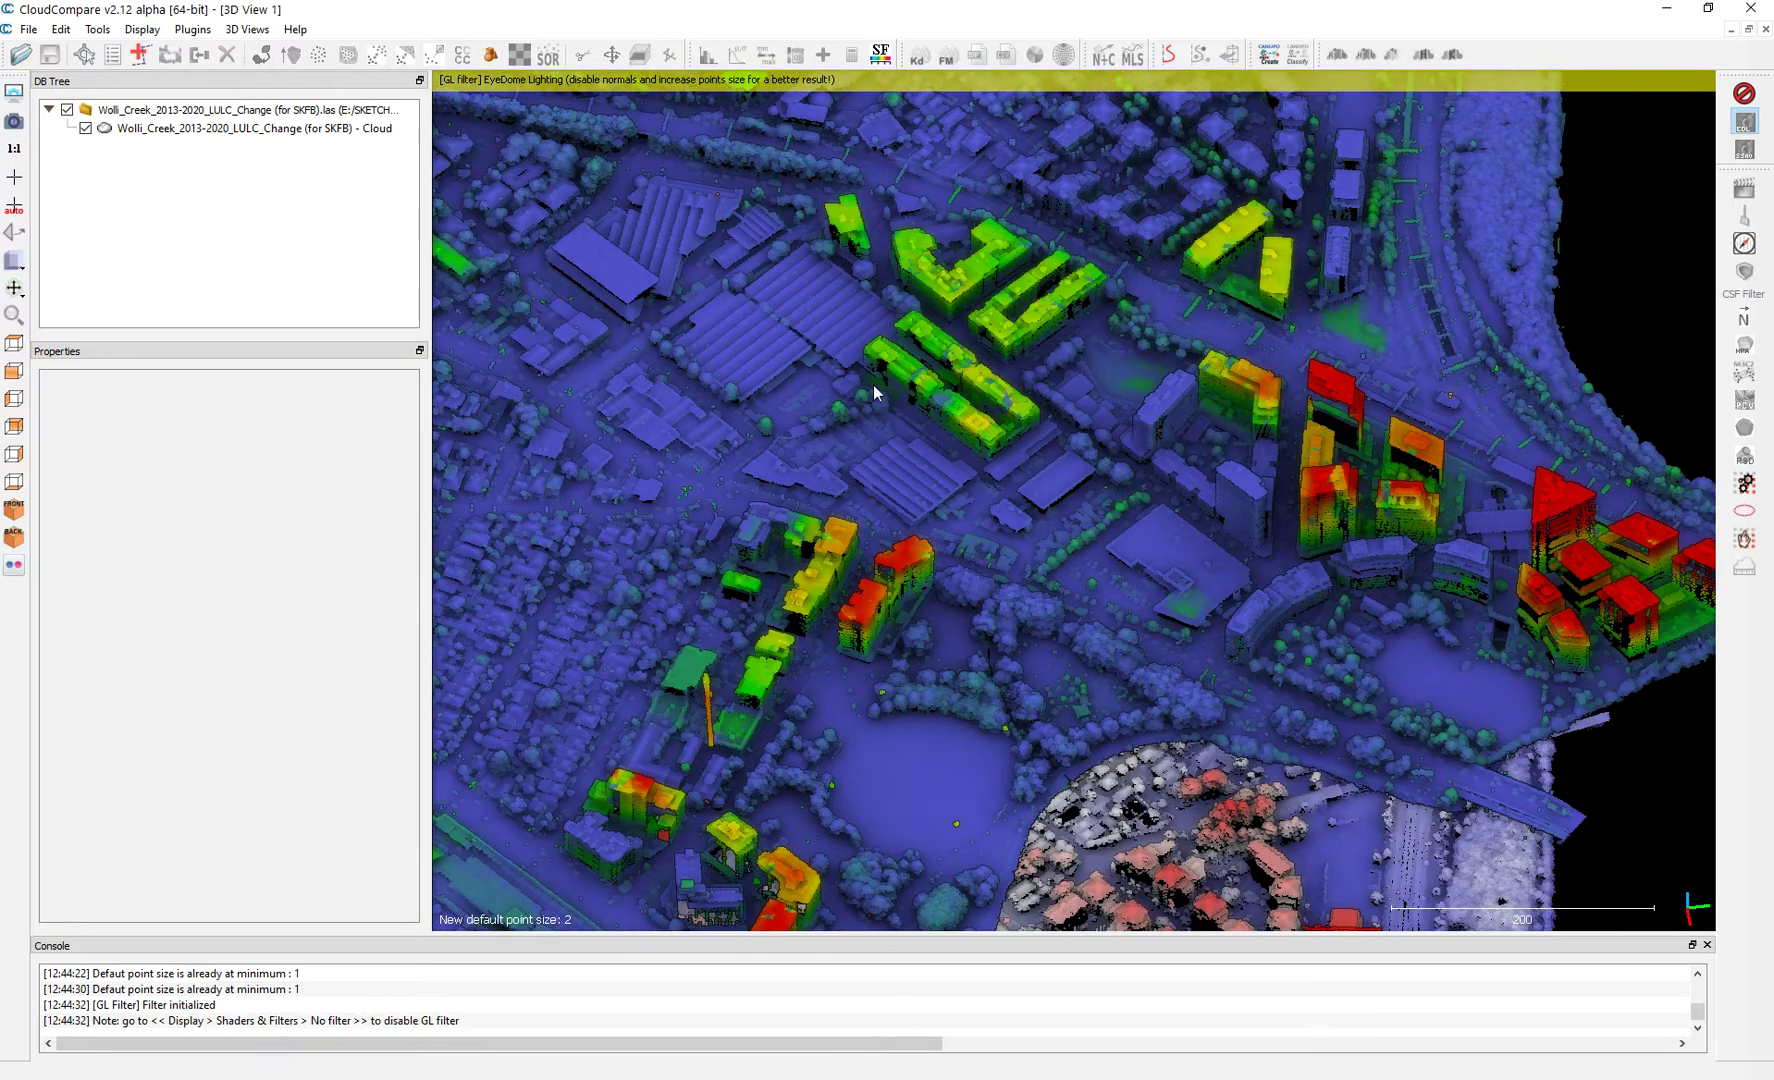
{"action": "mouse_move", "coordinate": [610, 135]}
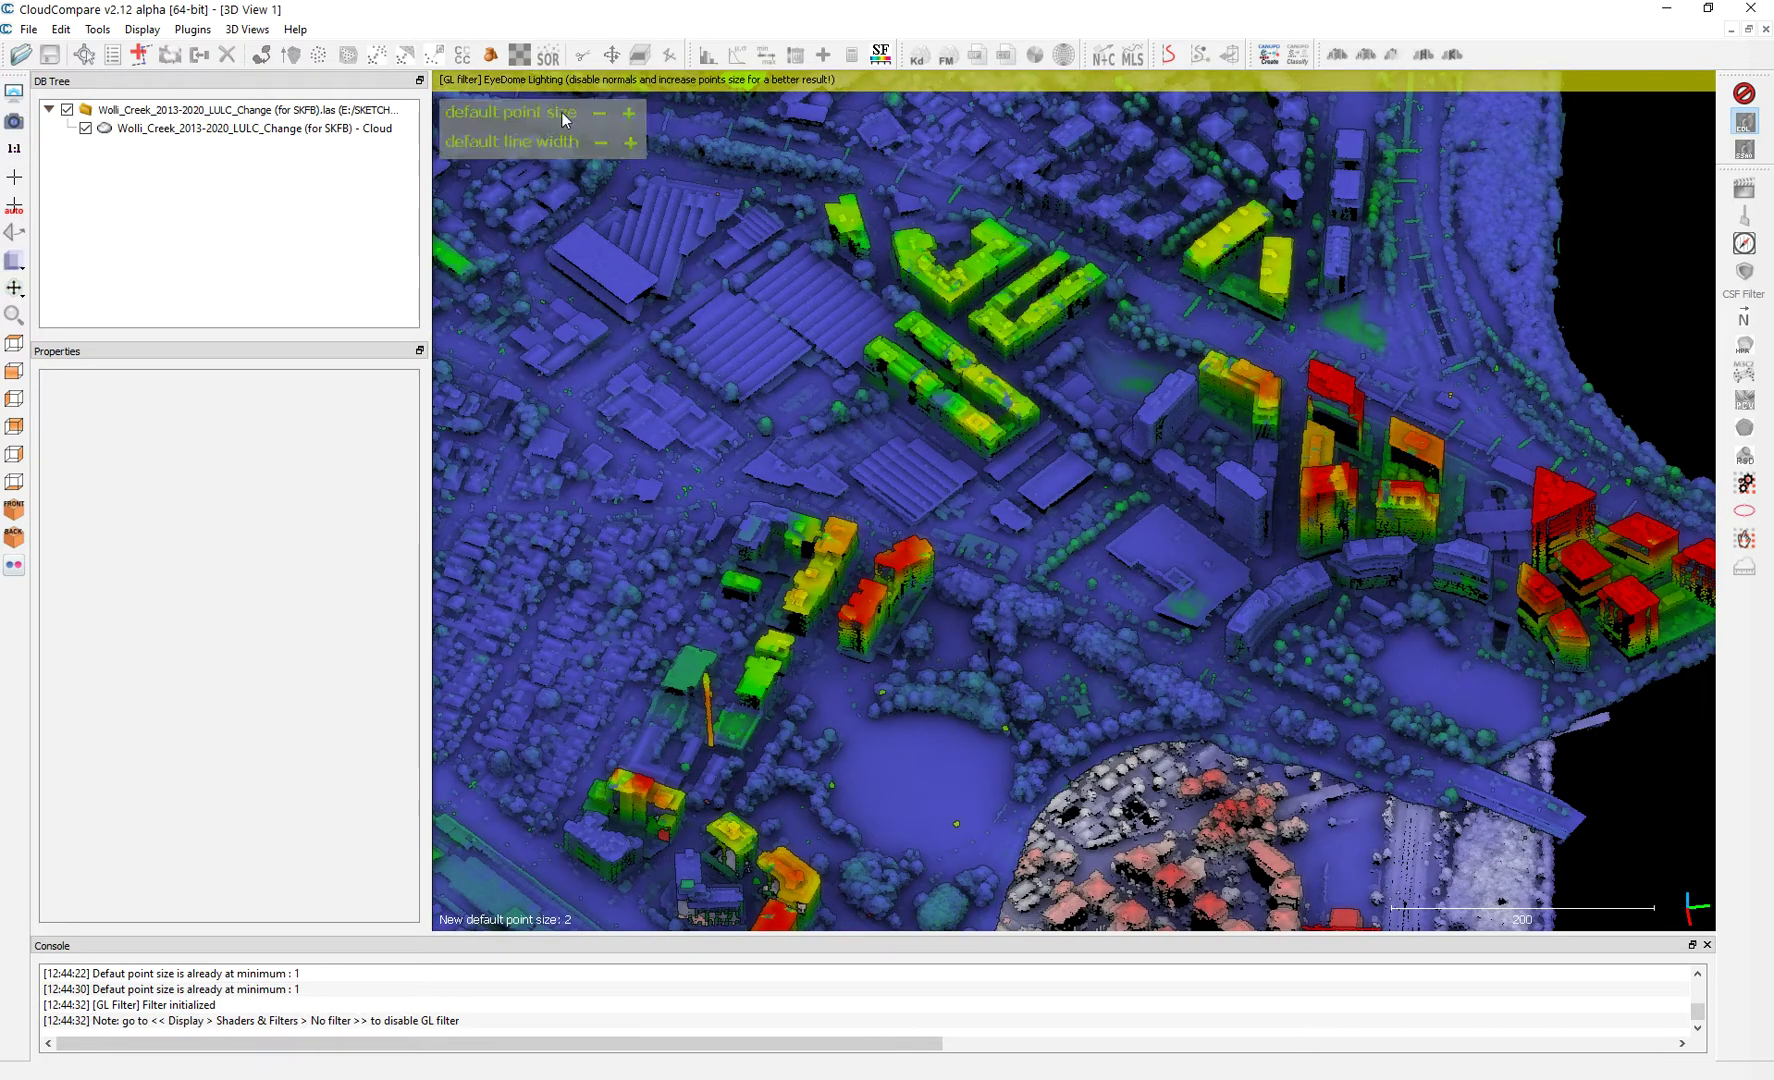
{"action": "scroll", "coordinate": [835, 372], "scroll_direction": "down", "scroll_amount": 2}
{"action": "right_click_drag", "start_coordinate": [1142, 378], "coordinate": [1105, 325]}
{"action": "scroll", "coordinate": [1340, 420], "scroll_direction": "down", "scroll_amount": 1}
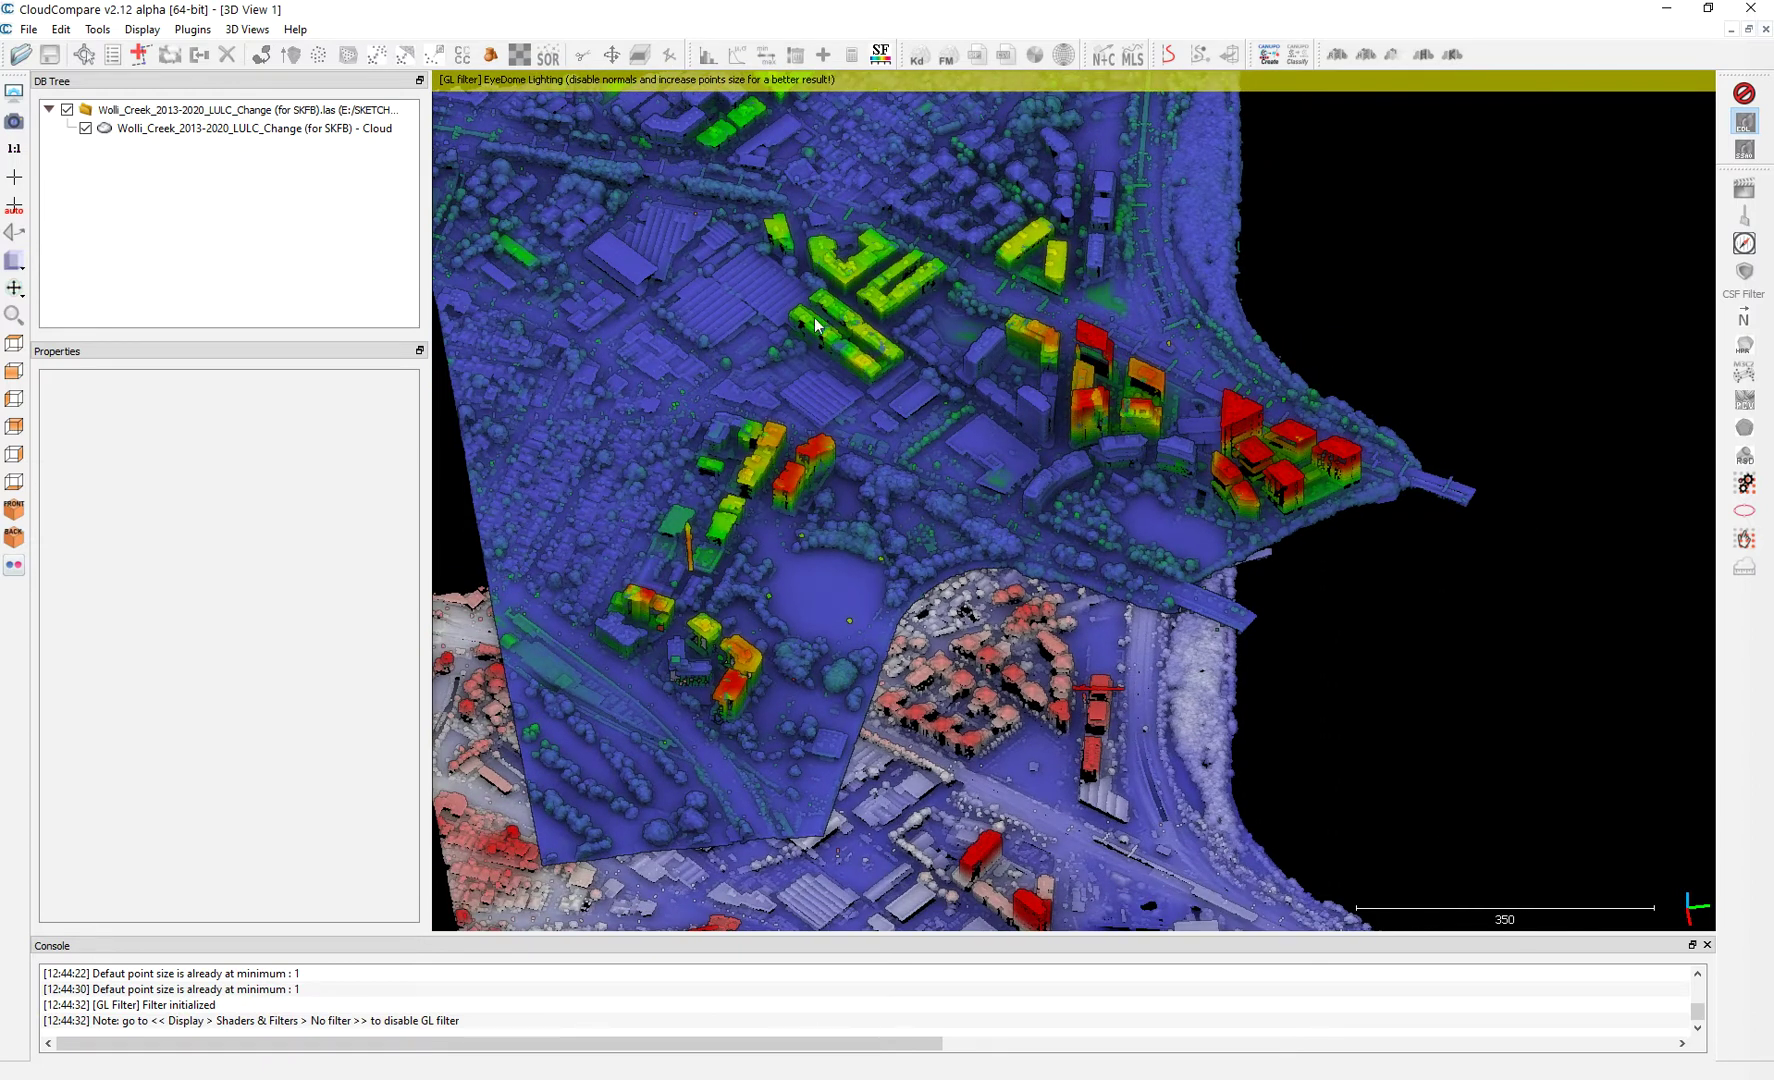
{"action": "scroll", "coordinate": [672, 302], "scroll_direction": "down", "scroll_amount": 1}
{"action": "scroll", "coordinate": [890, 450], "scroll_direction": "down", "scroll_amount": 1}
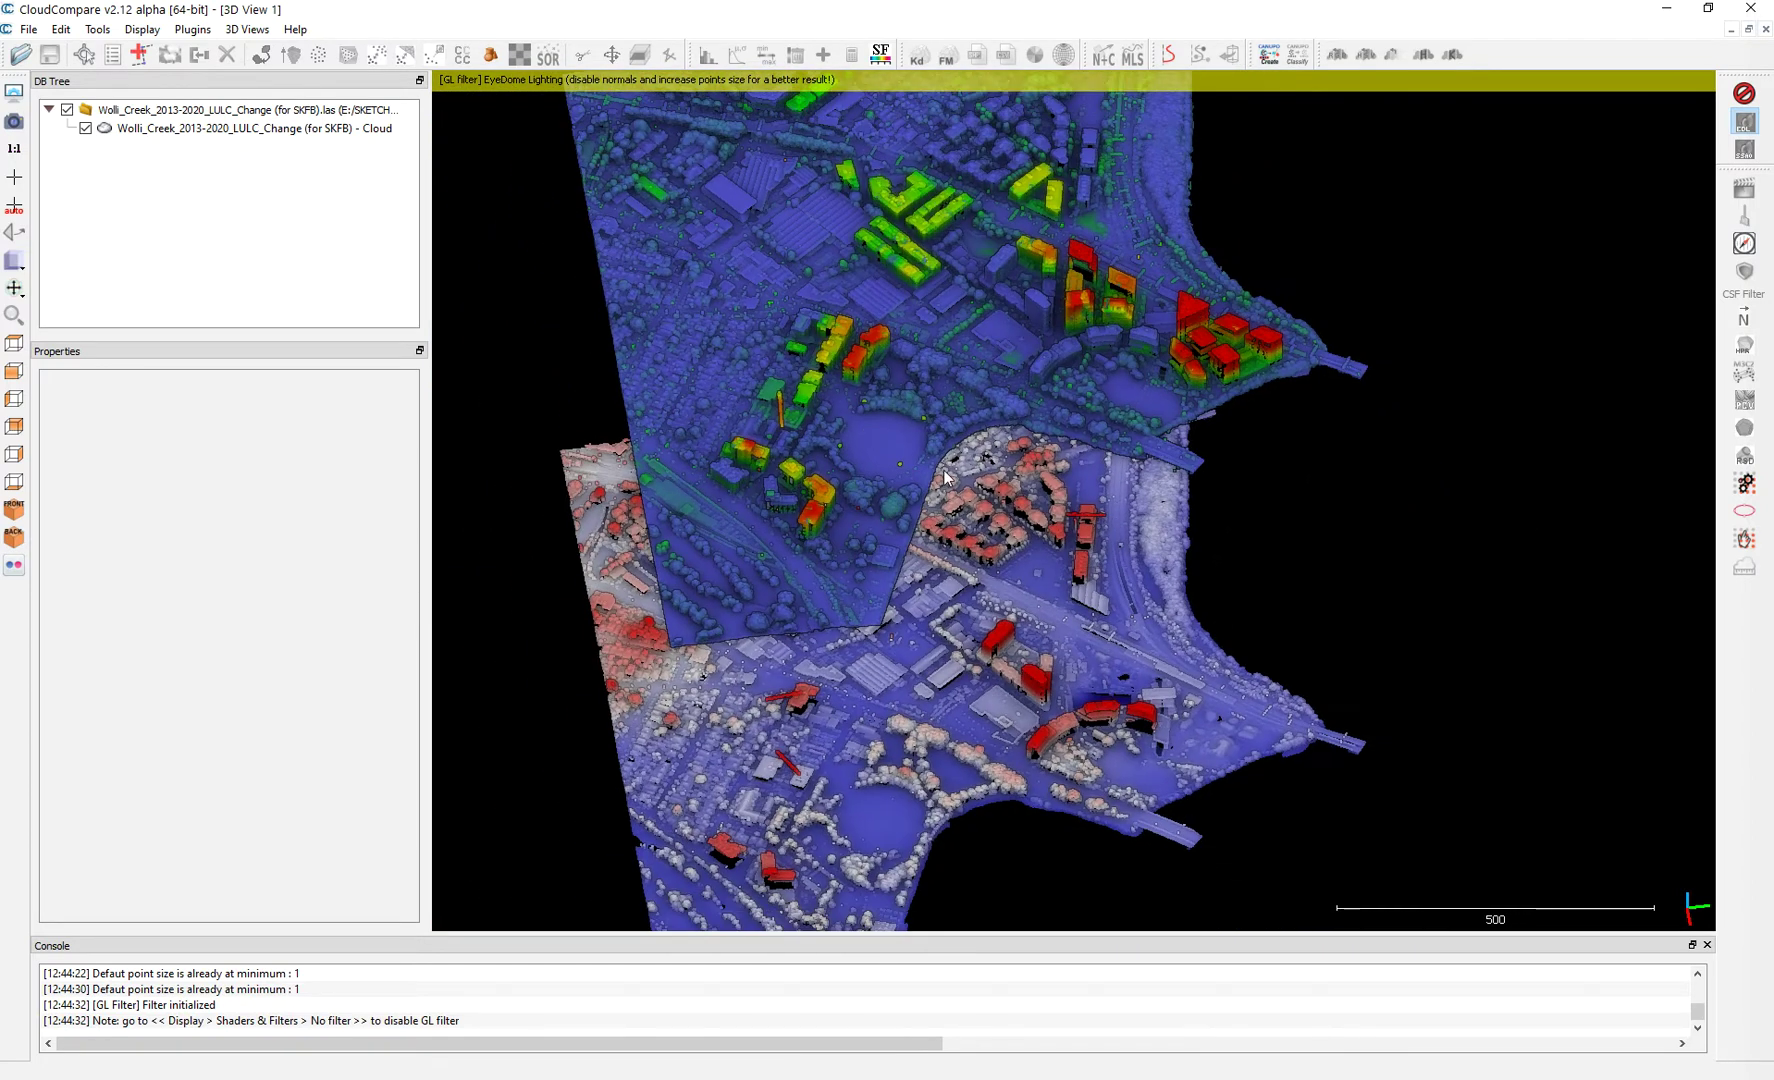
{"action": "left_click_drag", "start_coordinate": [931, 493], "coordinate": [911, 573]}
{"action": "scroll", "coordinate": [1000, 520], "scroll_direction": "down", "scroll_amount": 1}
{"action": "right_click_drag", "start_coordinate": [1080, 560], "coordinate": [1160, 441]}
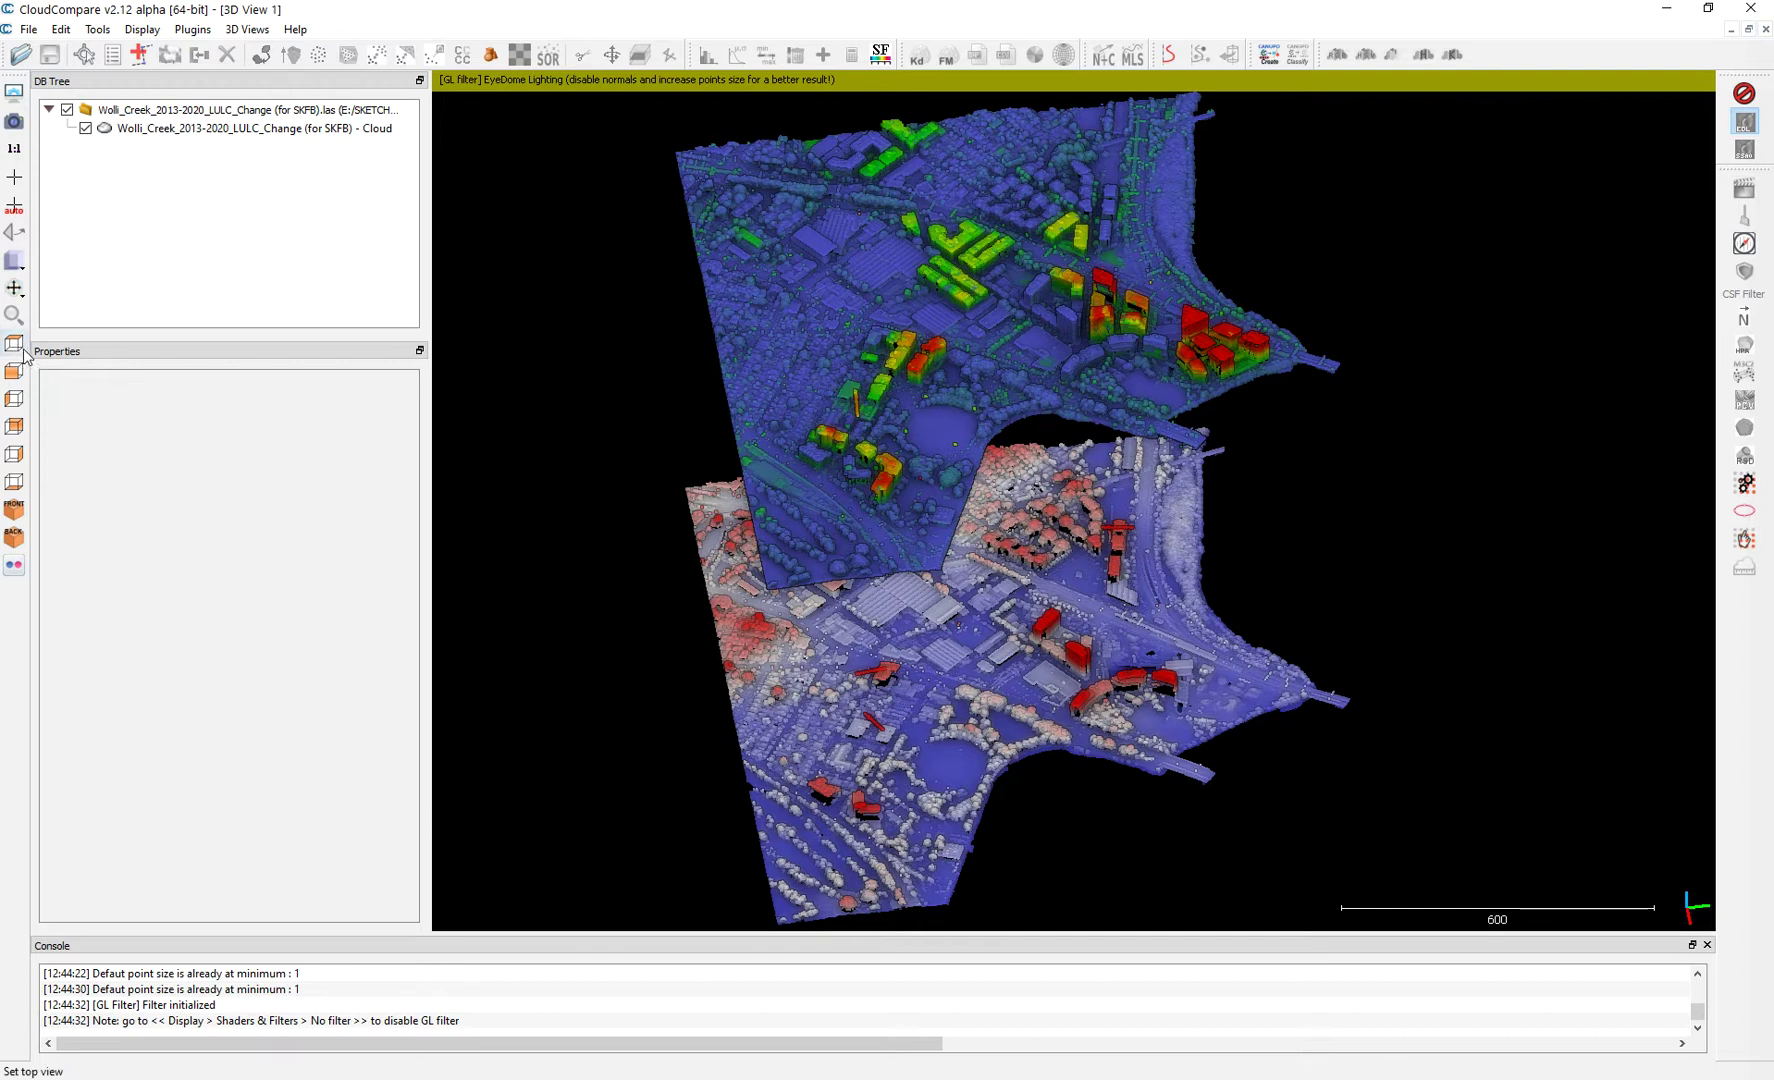
Switch to the top view and centre the Wolli Creek cloud in the frame
{"action": "left_click", "coordinate": [148, 31]}
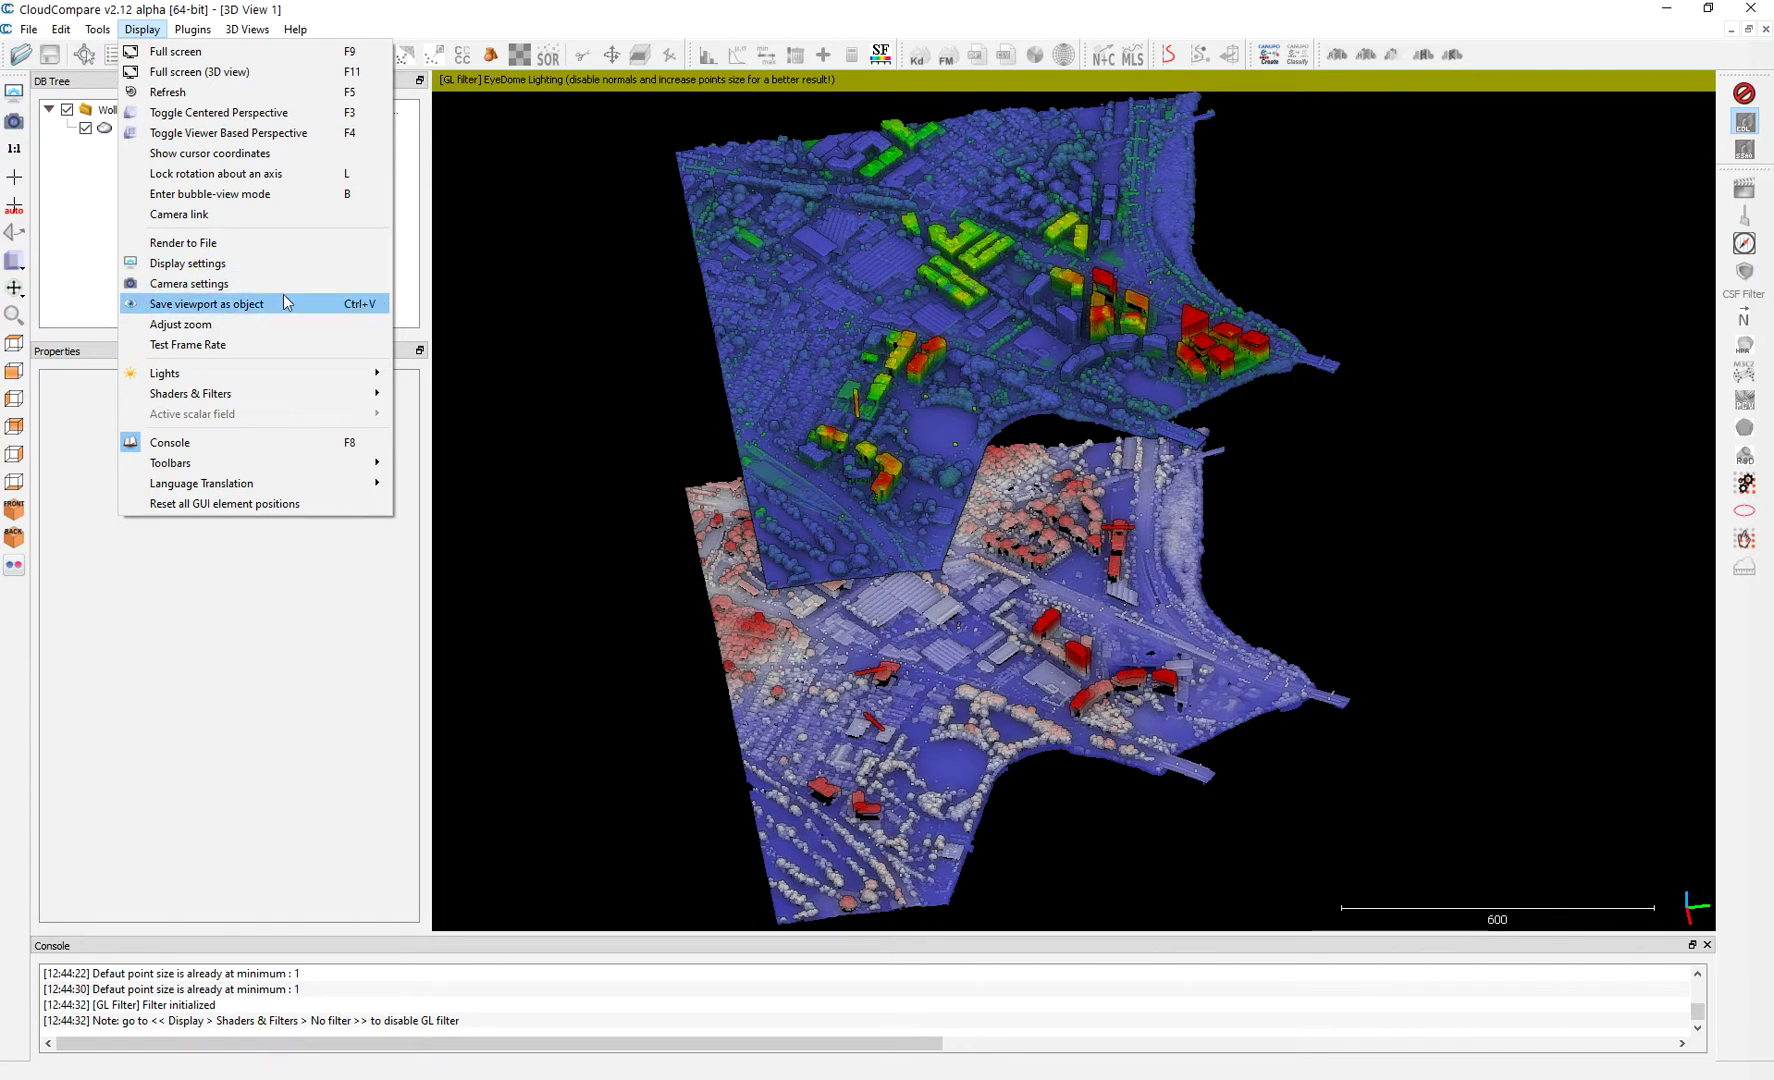
{"action": "left_click", "coordinate": [22, 352]}
{"action": "left_click", "coordinate": [15, 346]}
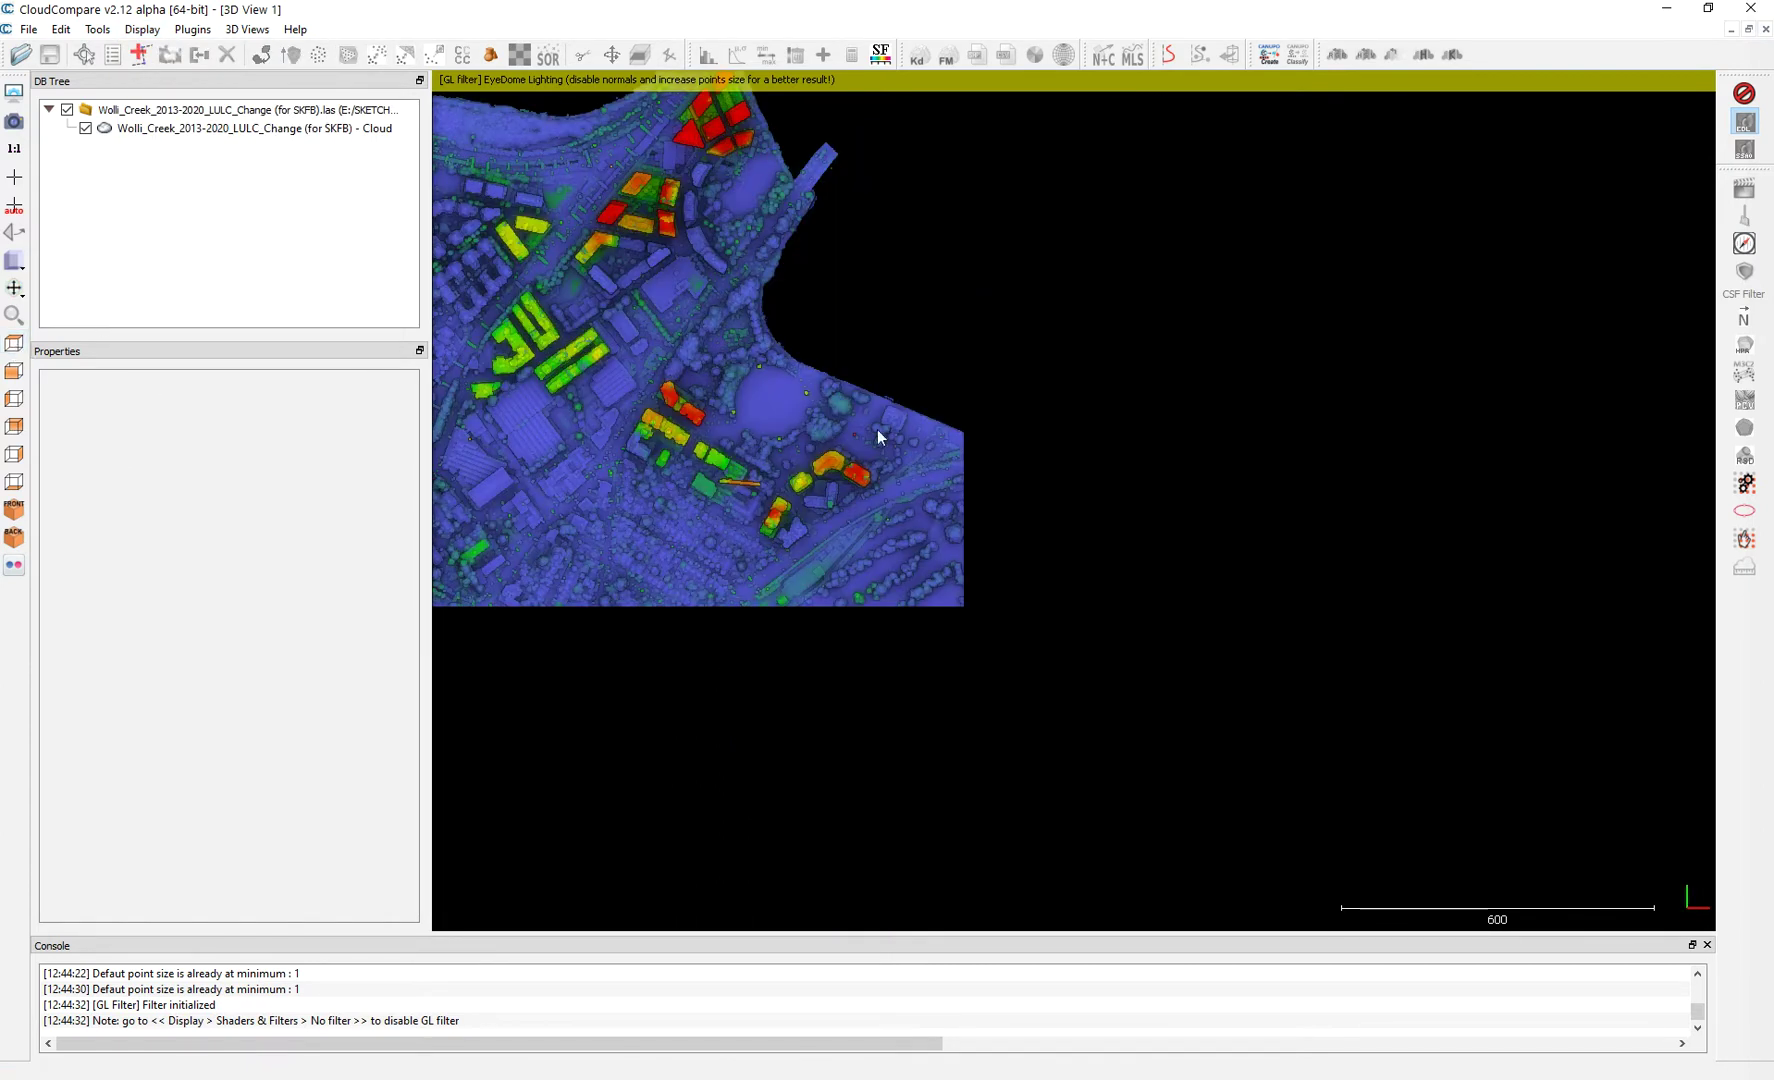
{"action": "right_click_drag", "start_coordinate": [931, 404], "coordinate": [1067, 461]}
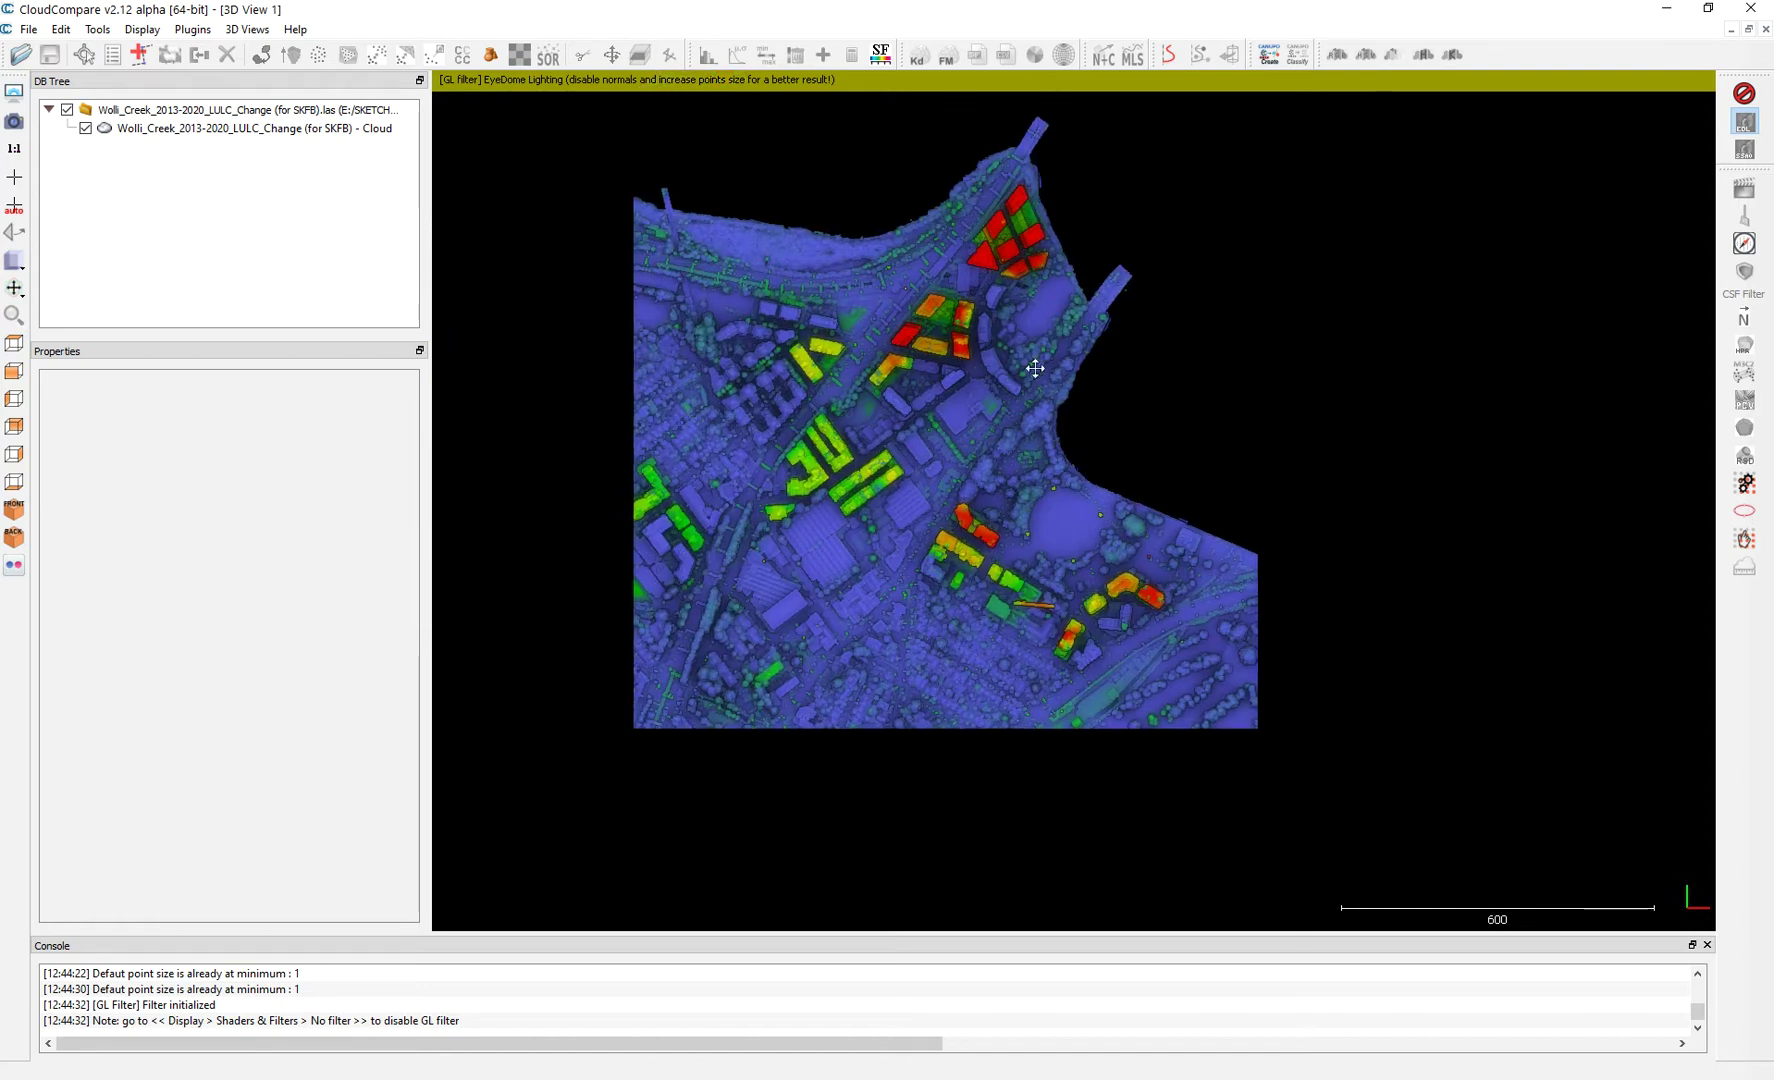
{"action": "right_click_drag", "start_coordinate": [1046, 374], "coordinate": [1080, 400]}
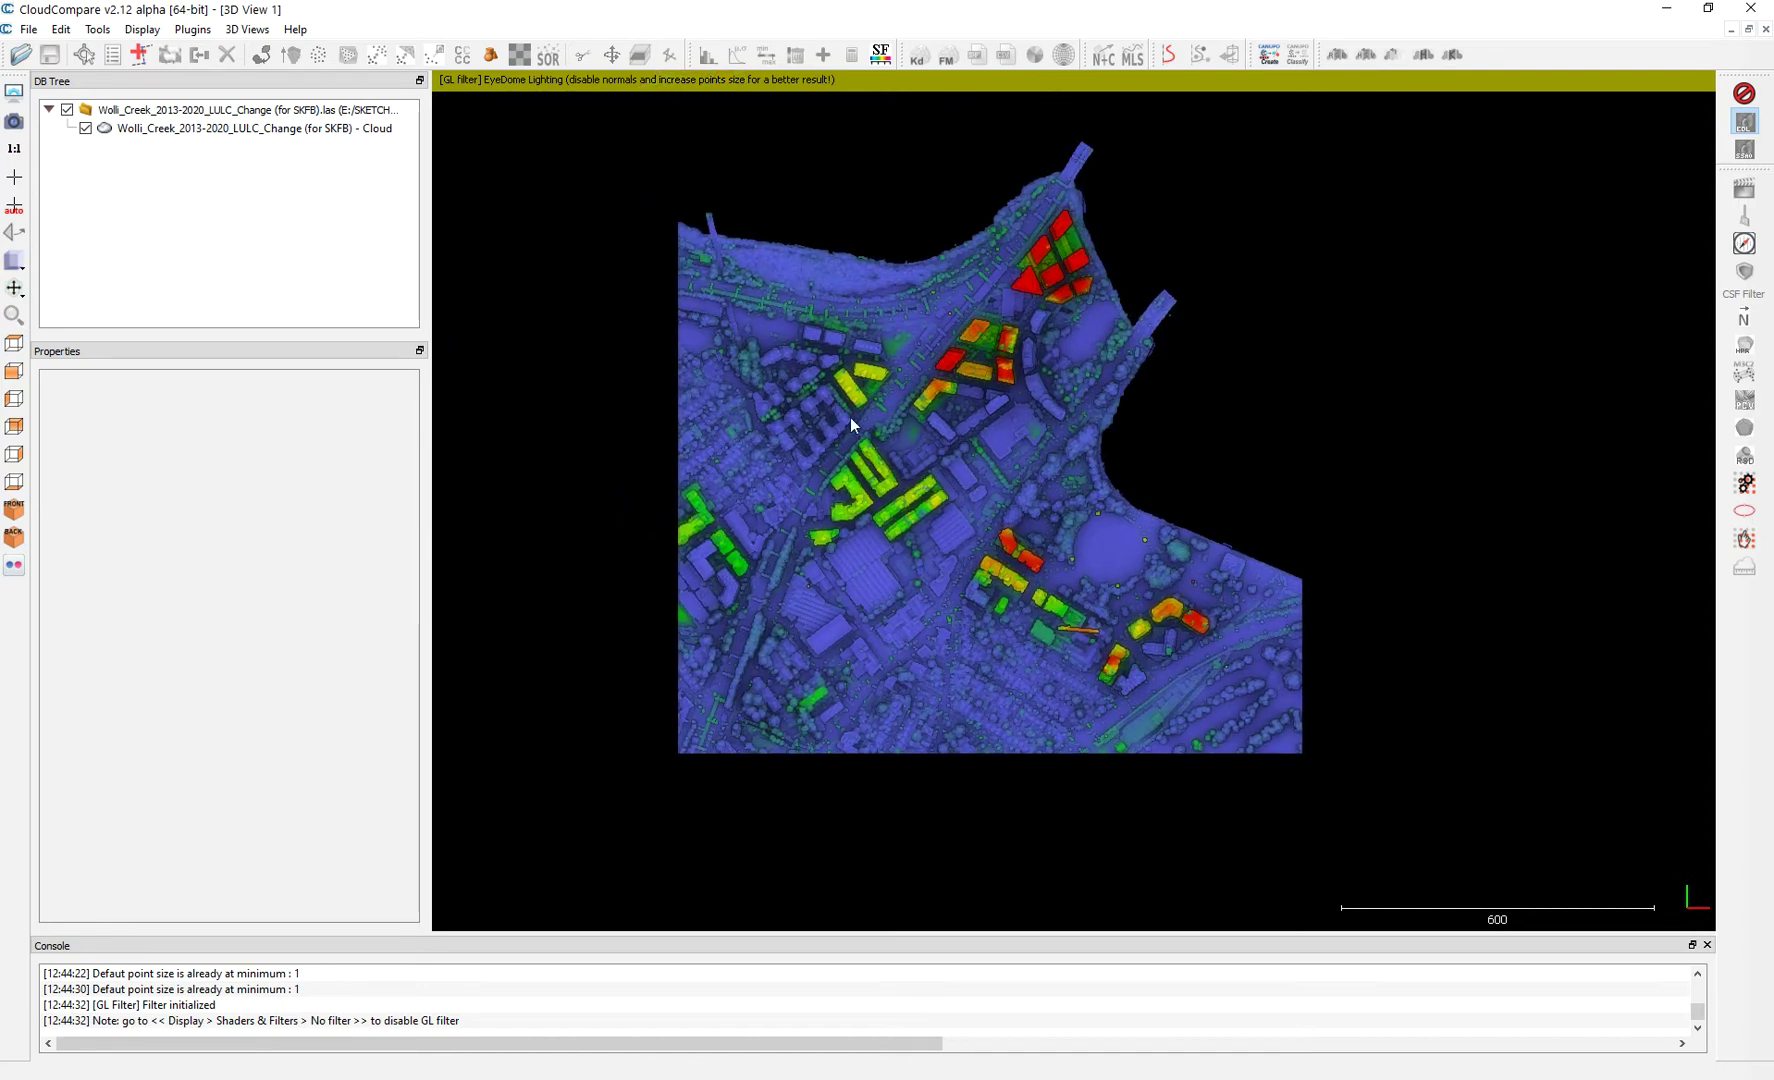
{"action": "scroll", "coordinate": [894, 421], "scroll_direction": "up", "scroll_amount": 2}
Fine-tune the top-down framing and save it as Viewport #10
{"action": "right_click_drag", "start_coordinate": [1022, 424], "coordinate": [1080, 456]}
{"action": "scroll", "coordinate": [959, 444], "scroll_direction": "up", "scroll_amount": 1}
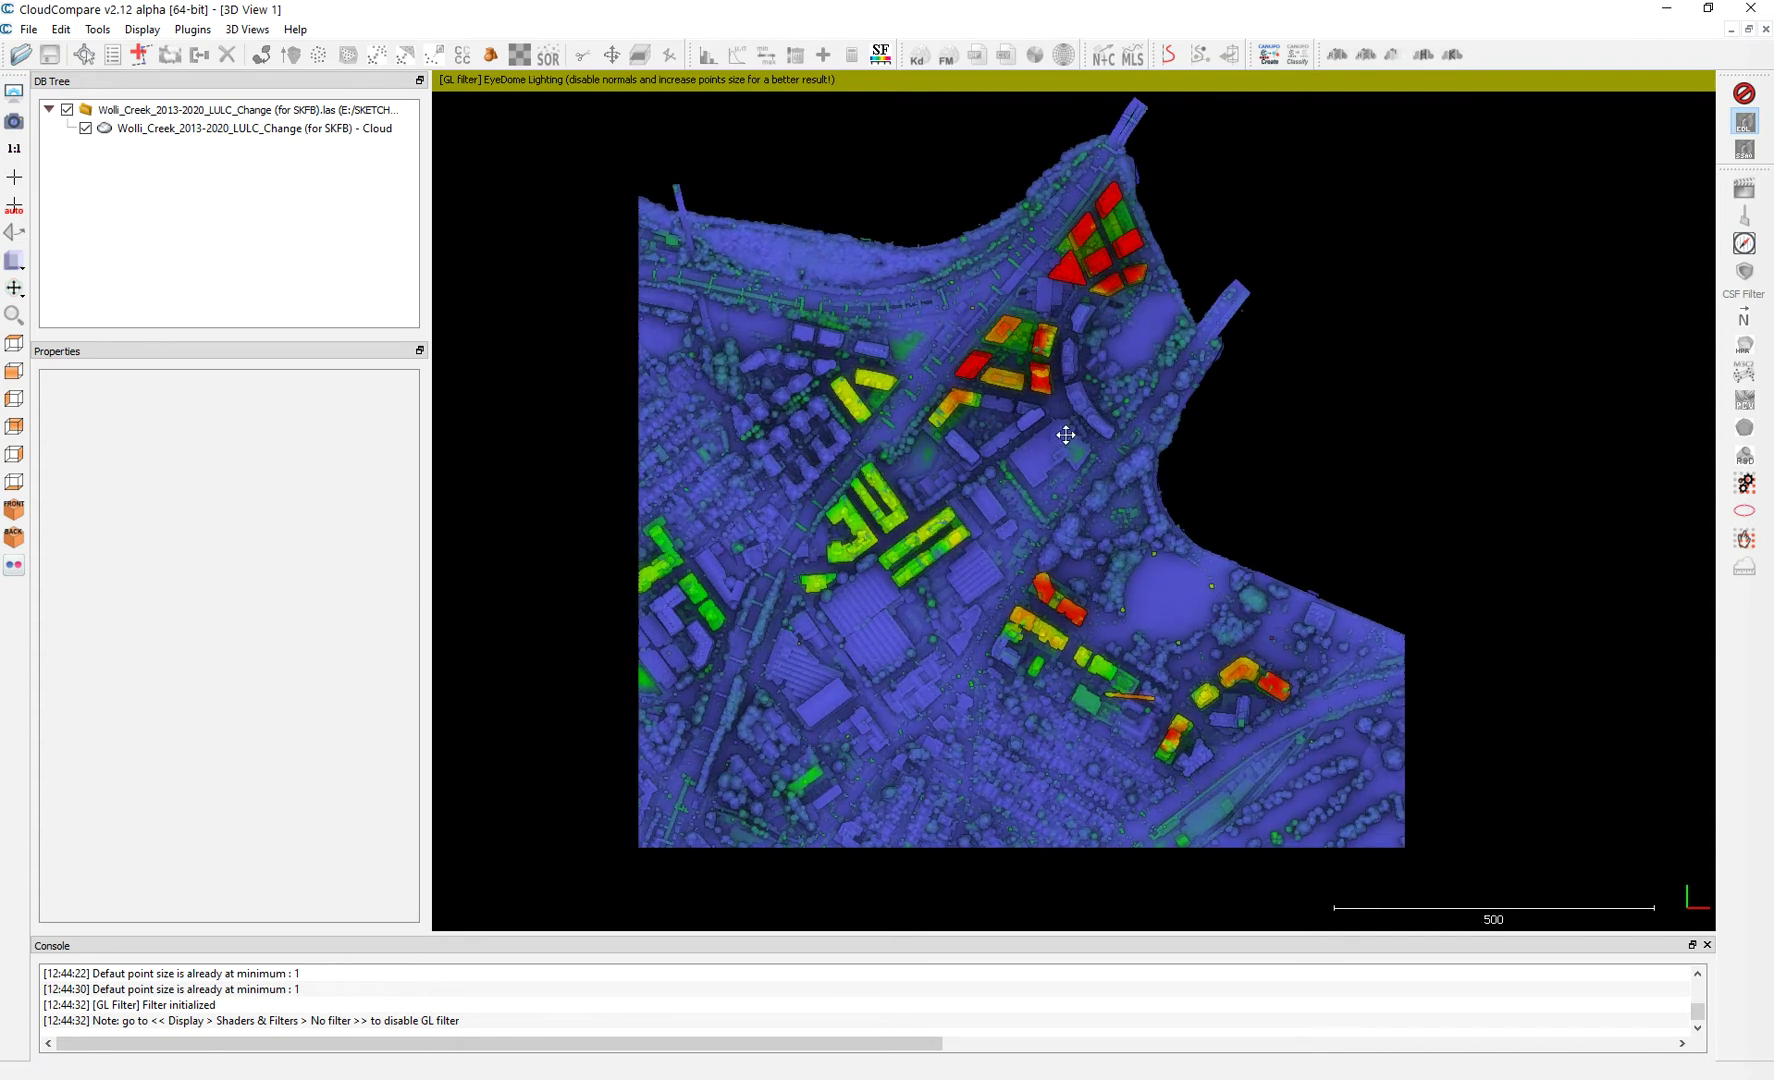
{"action": "right_click_drag", "start_coordinate": [1069, 436], "coordinate": [1078, 434]}
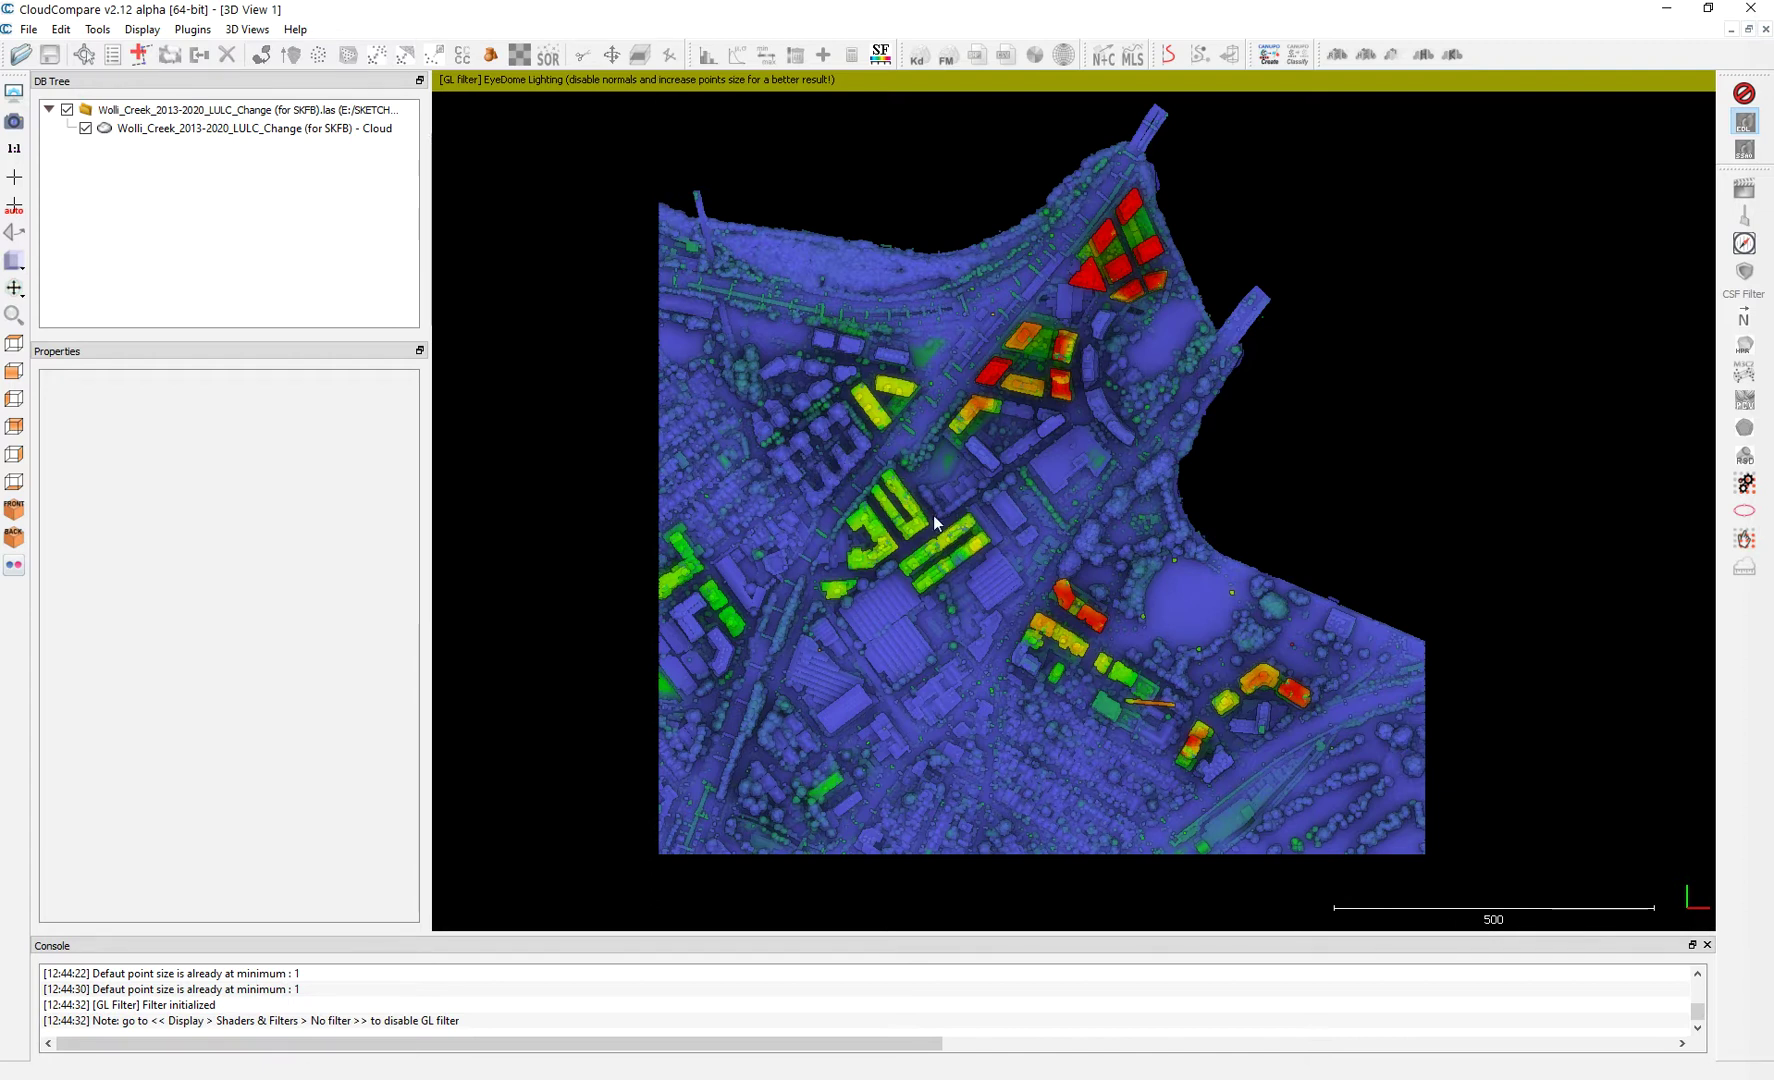
{"action": "key", "text": "ctrl+v"}
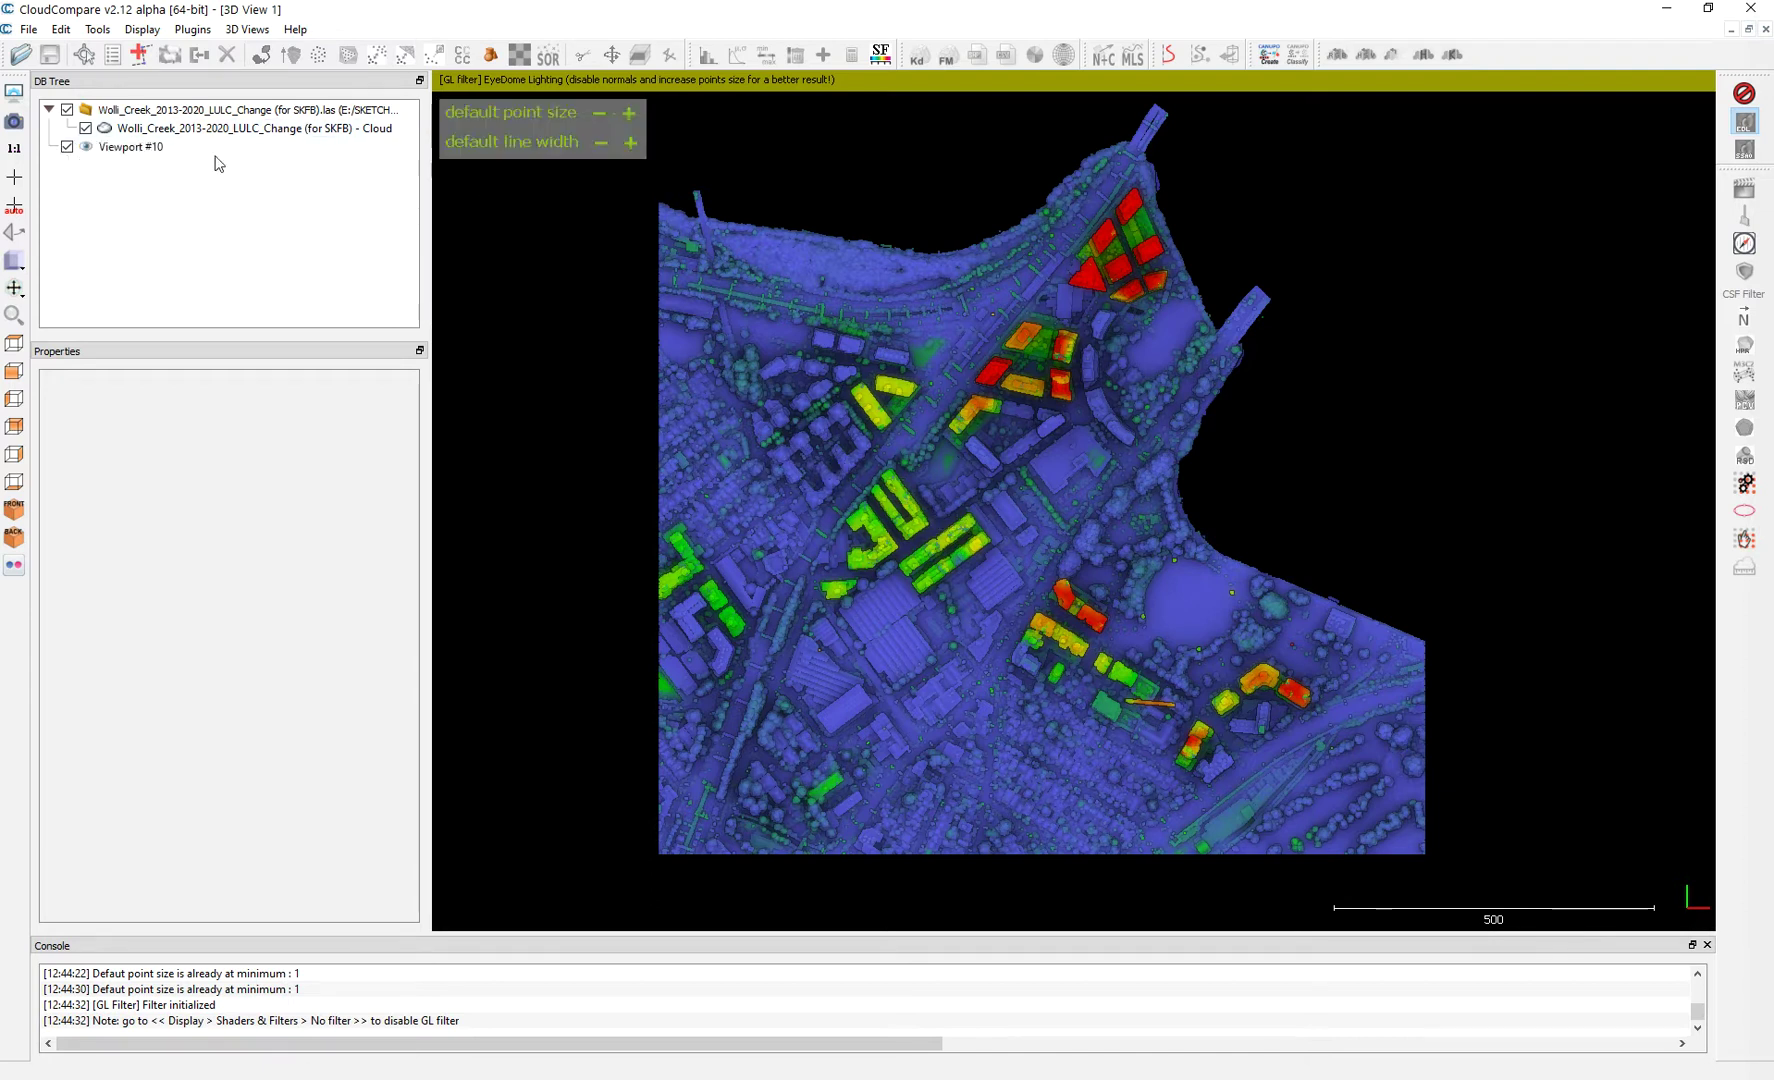
{"action": "left_click", "coordinate": [148, 150]}
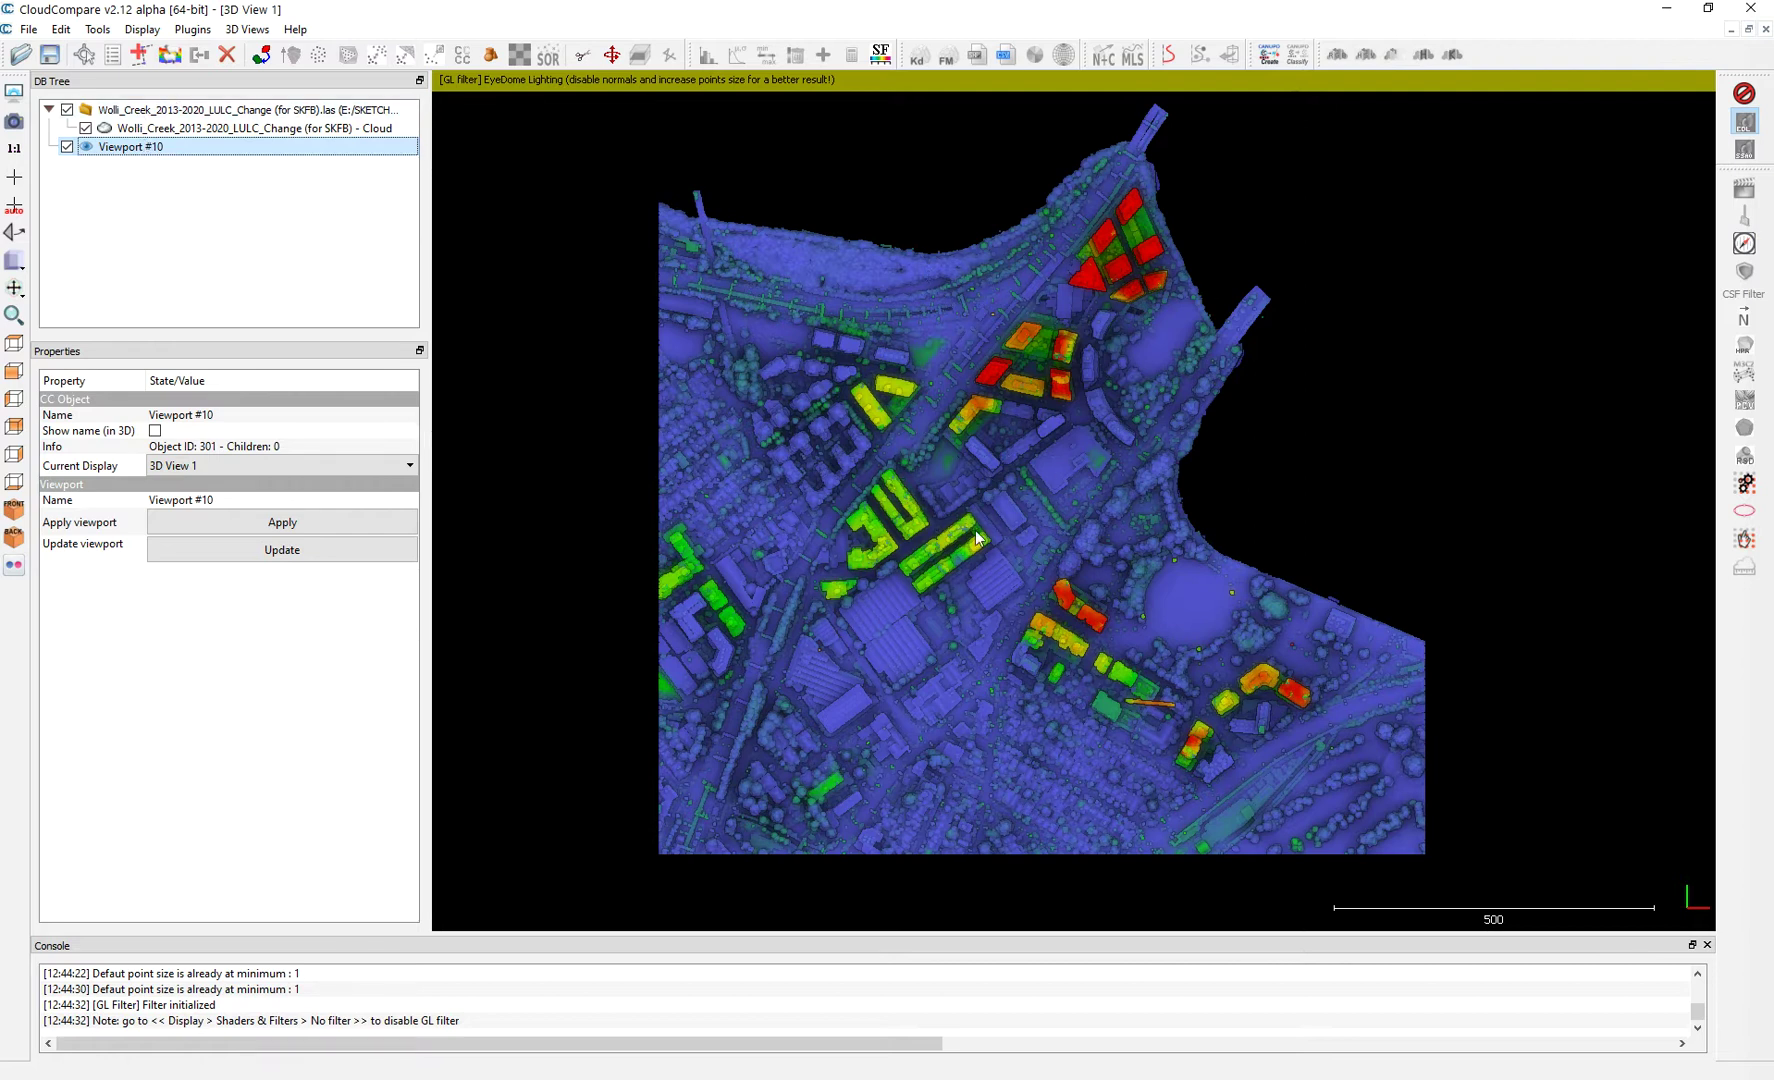
Tilt the view to reveal the lower red cloud and save it as Viewport #11
{"action": "left_click_drag", "start_coordinate": [1015, 509], "coordinate": [1110, 585]}
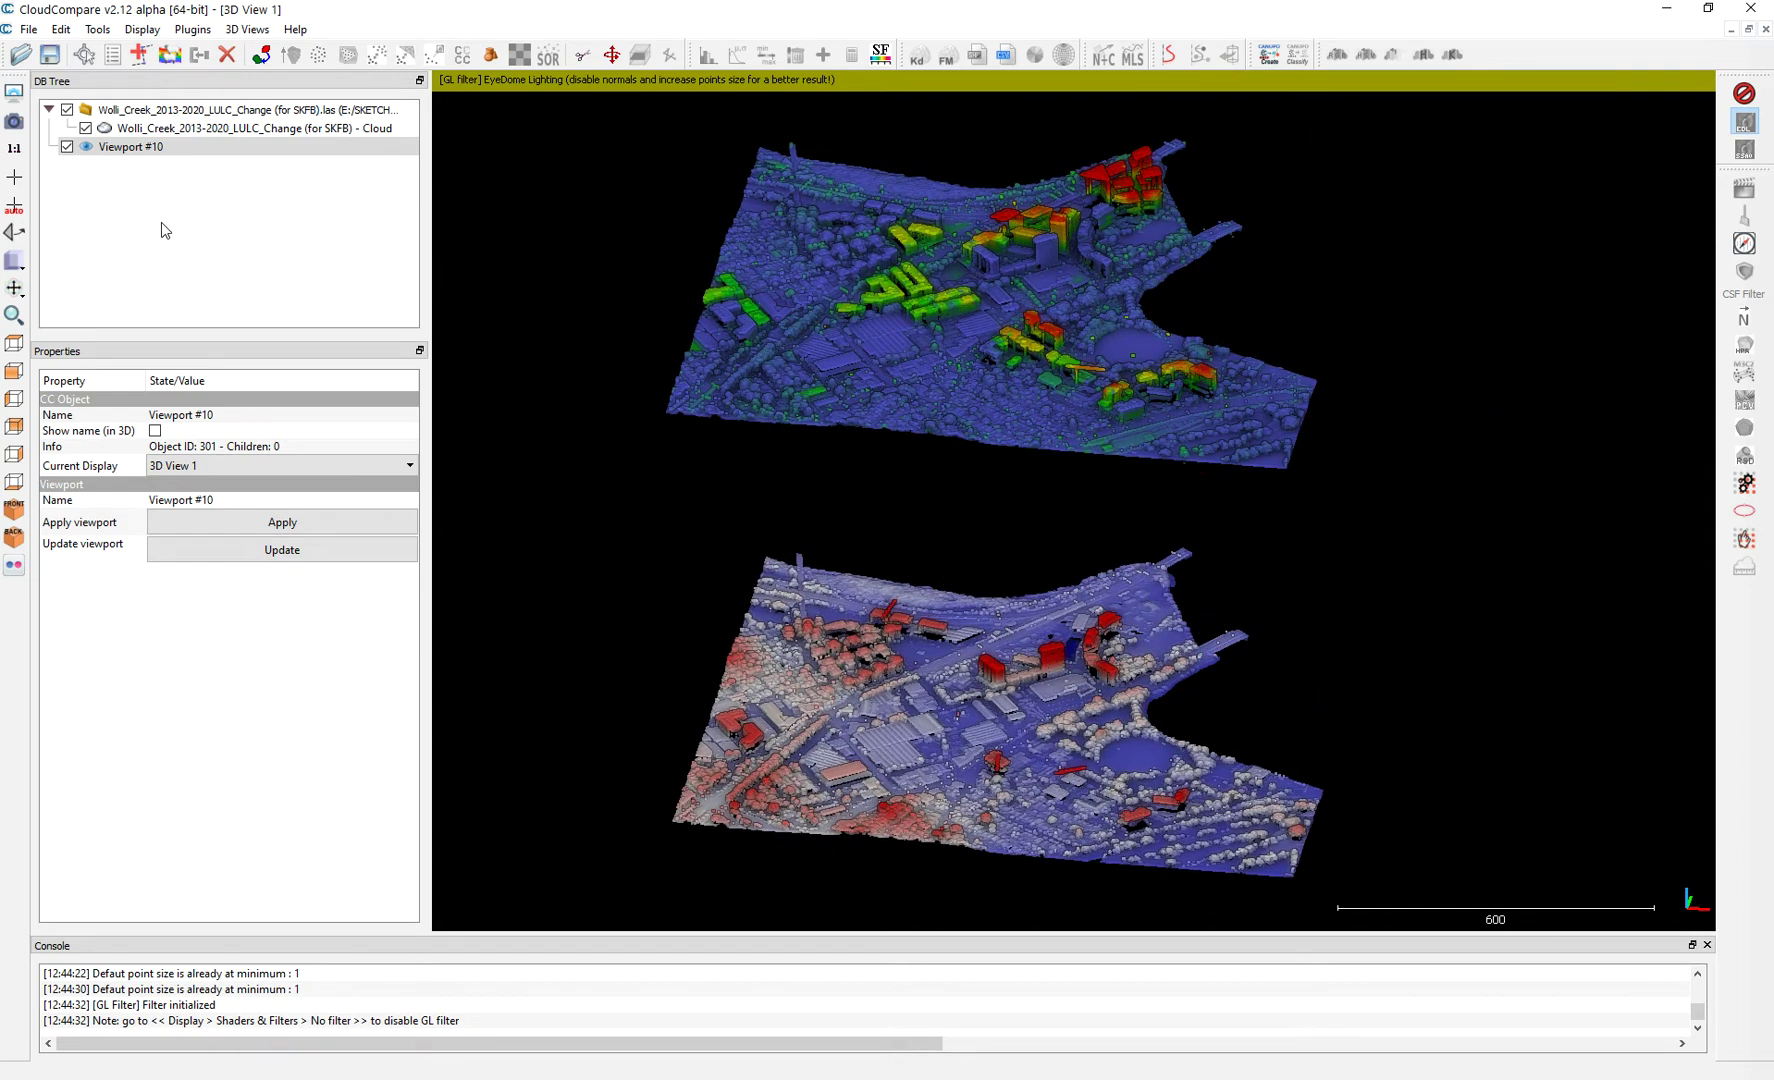
{"action": "key", "text": "ctrl+v"}
{"action": "left_click_drag", "start_coordinate": [1216, 606], "coordinate": [1129, 673]}
Zoom, orbit and pan to a close oblique view of the red-and-white buildings and upper road
{"action": "scroll", "coordinate": [1155, 672], "scroll_direction": "up", "scroll_amount": 5}
{"action": "right_click_drag", "start_coordinate": [1318, 388], "coordinate": [1376, 405]}
{"action": "left_click_drag", "start_coordinate": [1376, 405], "coordinate": [1100, 590]}
{"action": "scroll", "coordinate": [1109, 595], "scroll_direction": "up", "scroll_amount": 1}
{"action": "scroll", "coordinate": [1109, 595], "scroll_direction": "up", "scroll_amount": 1}
{"action": "right_click_drag", "start_coordinate": [1088, 601], "coordinate": [1165, 553]}
{"action": "left_click_drag", "start_coordinate": [1165, 553], "coordinate": [1200, 543]}
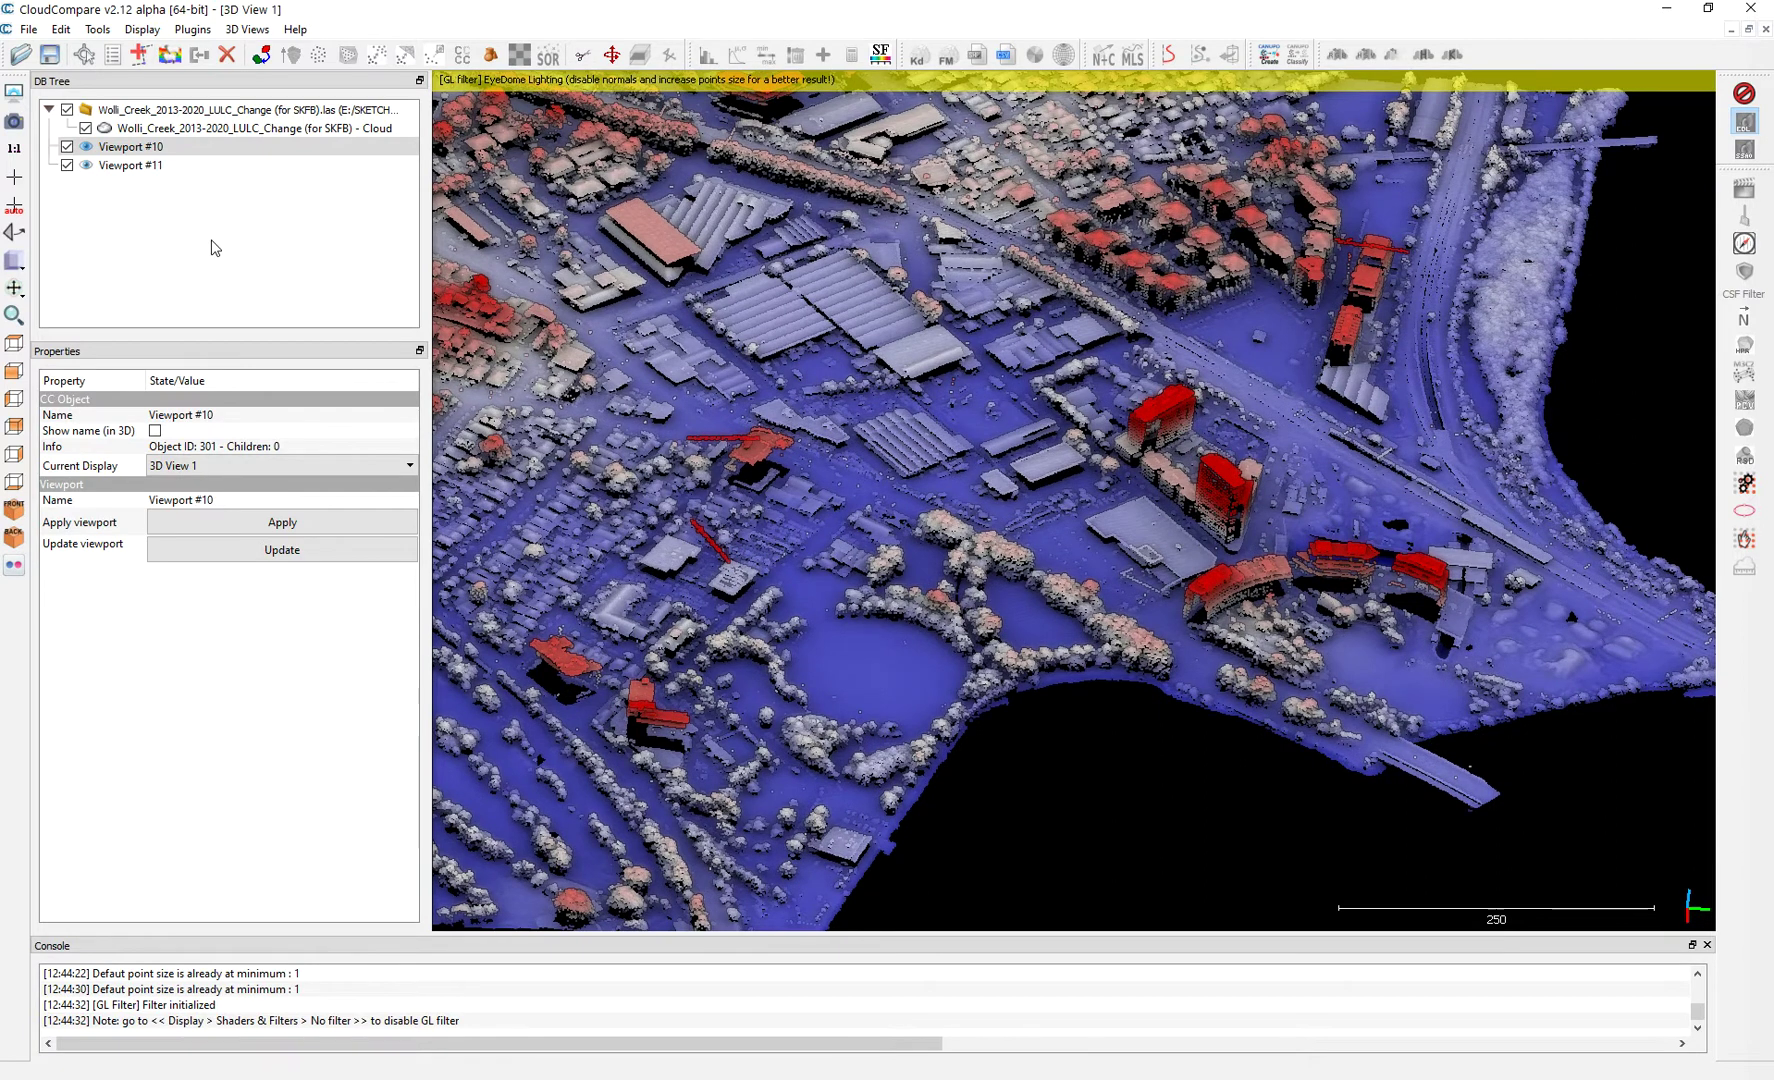
Save the oblique close-up as Viewport #12, then a slightly nearer view as Viewport #13
{"action": "key", "text": "ctrl+v"}
{"action": "scroll", "coordinate": [829, 547], "scroll_direction": "up", "scroll_amount": 2}
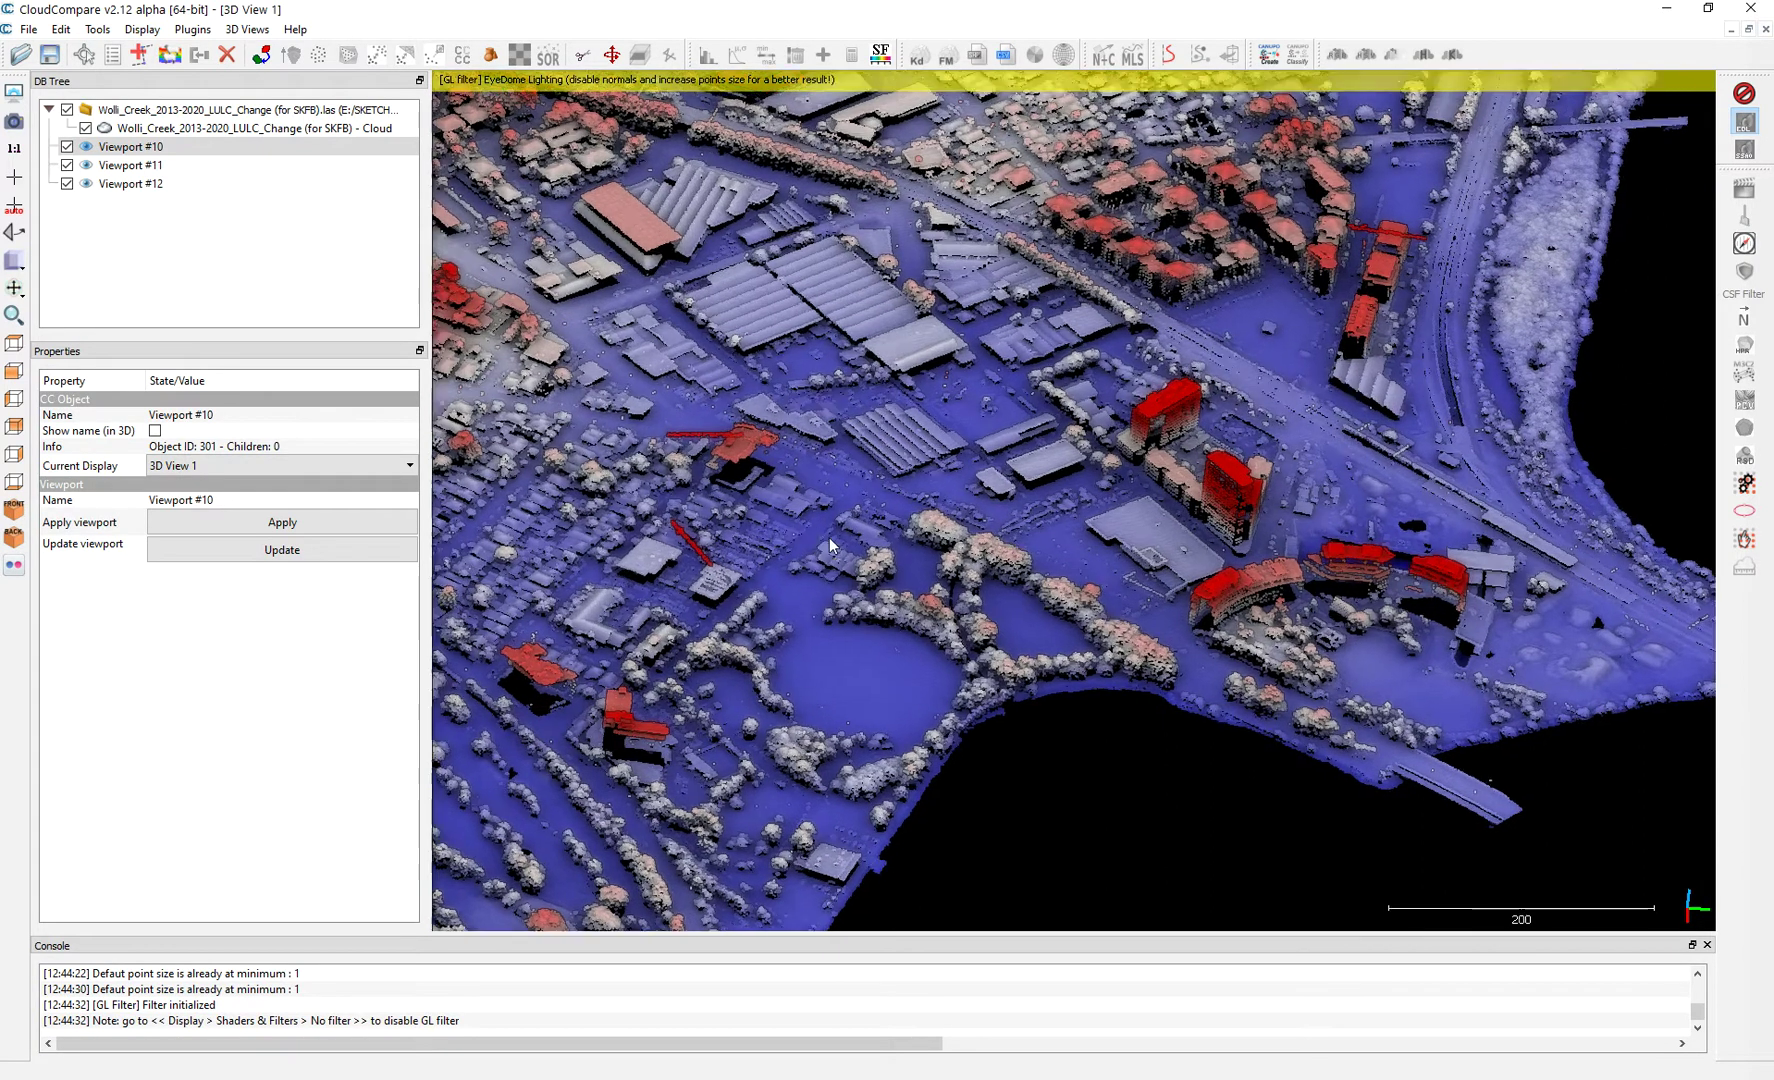
{"action": "right_click_drag", "start_coordinate": [1005, 437], "coordinate": [1075, 438]}
{"action": "scroll", "coordinate": [922, 465], "scroll_direction": "up", "scroll_amount": 1}
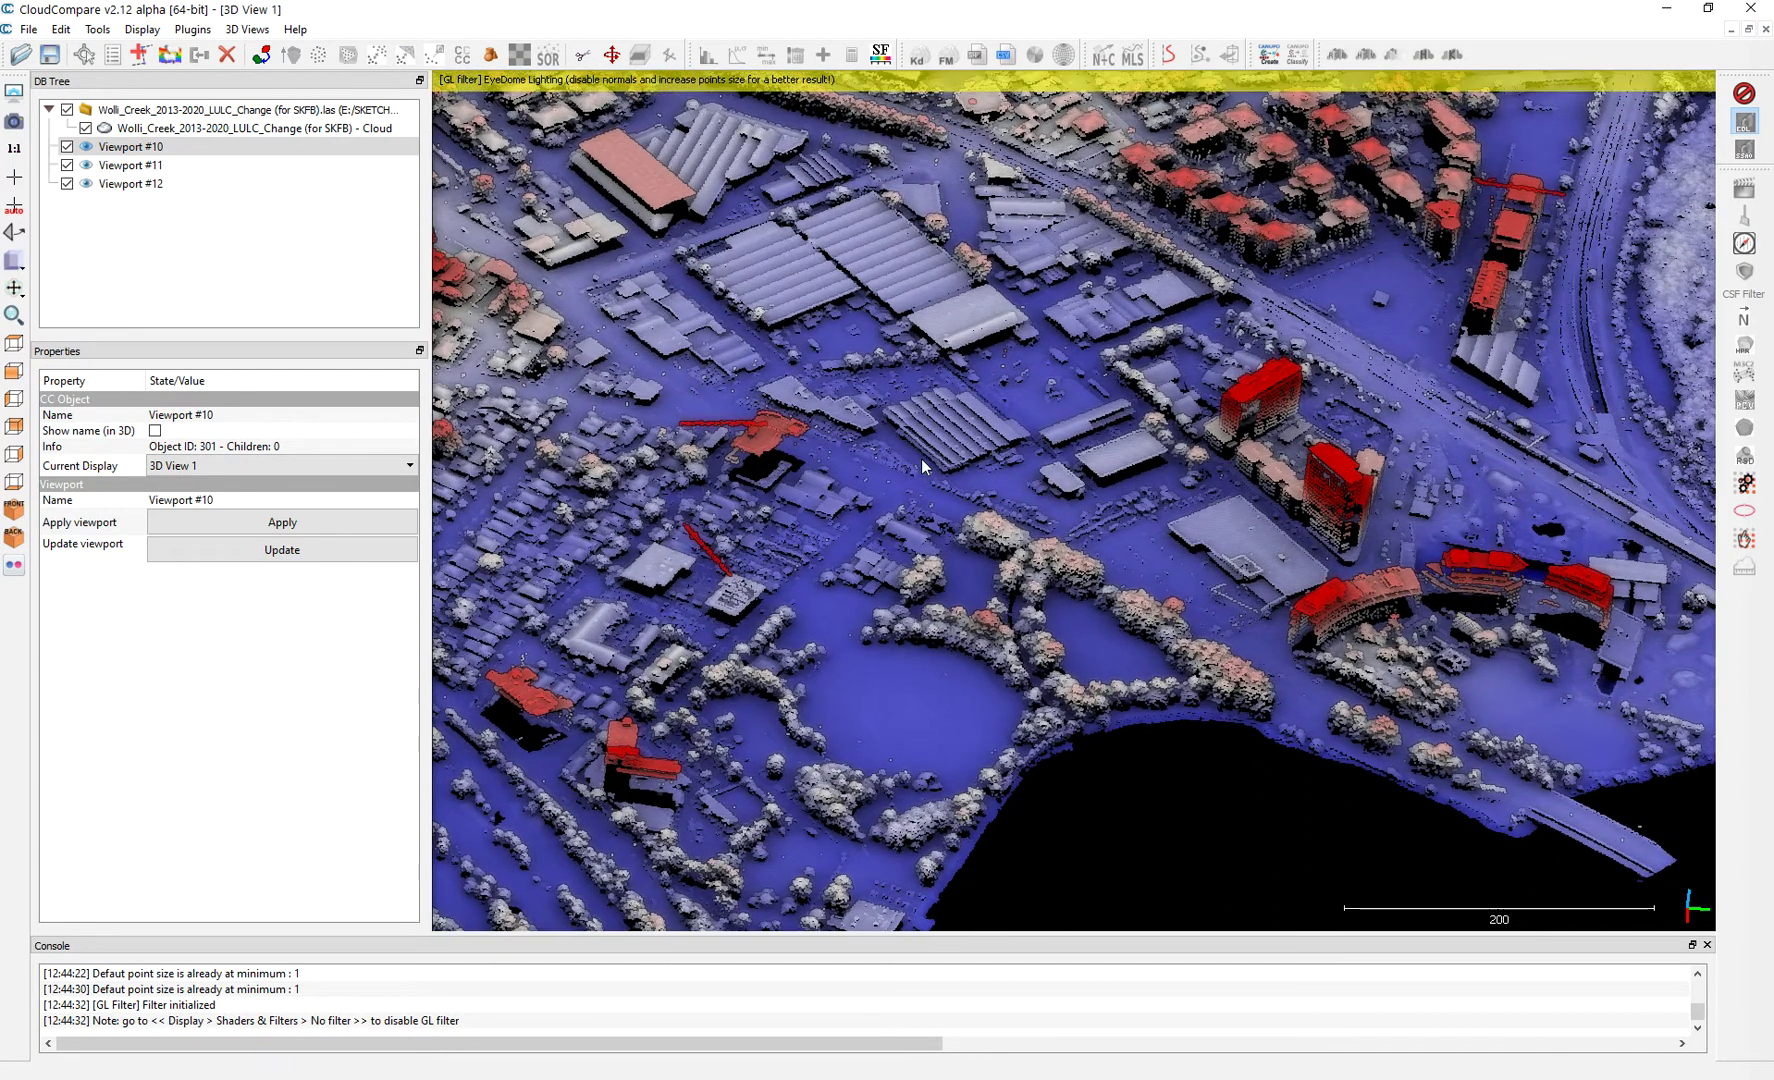
{"action": "right_click_drag", "start_coordinate": [929, 463], "coordinate": [958, 464]}
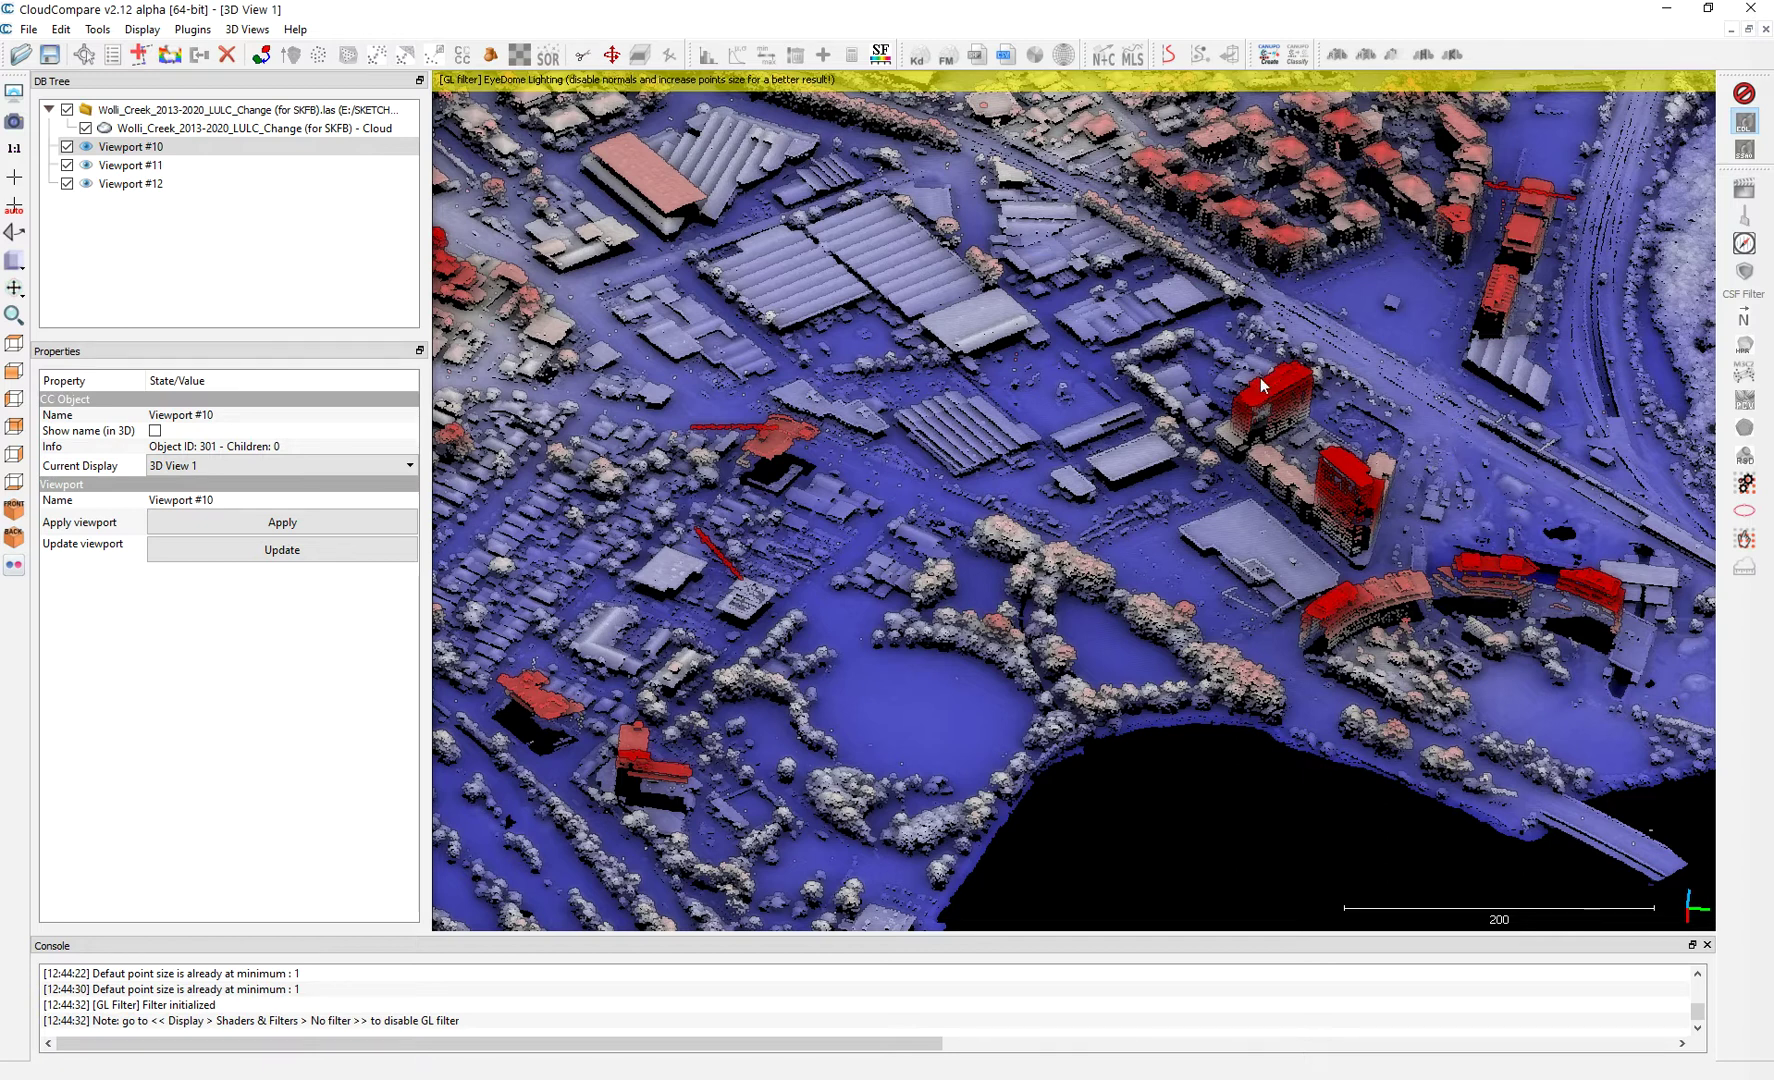
{"action": "key", "text": "ctrl+v"}
Select Viewports #10 through #13 and launch the Animation tool from its toolbar icon
{"action": "left_click", "coordinate": [150, 201]}
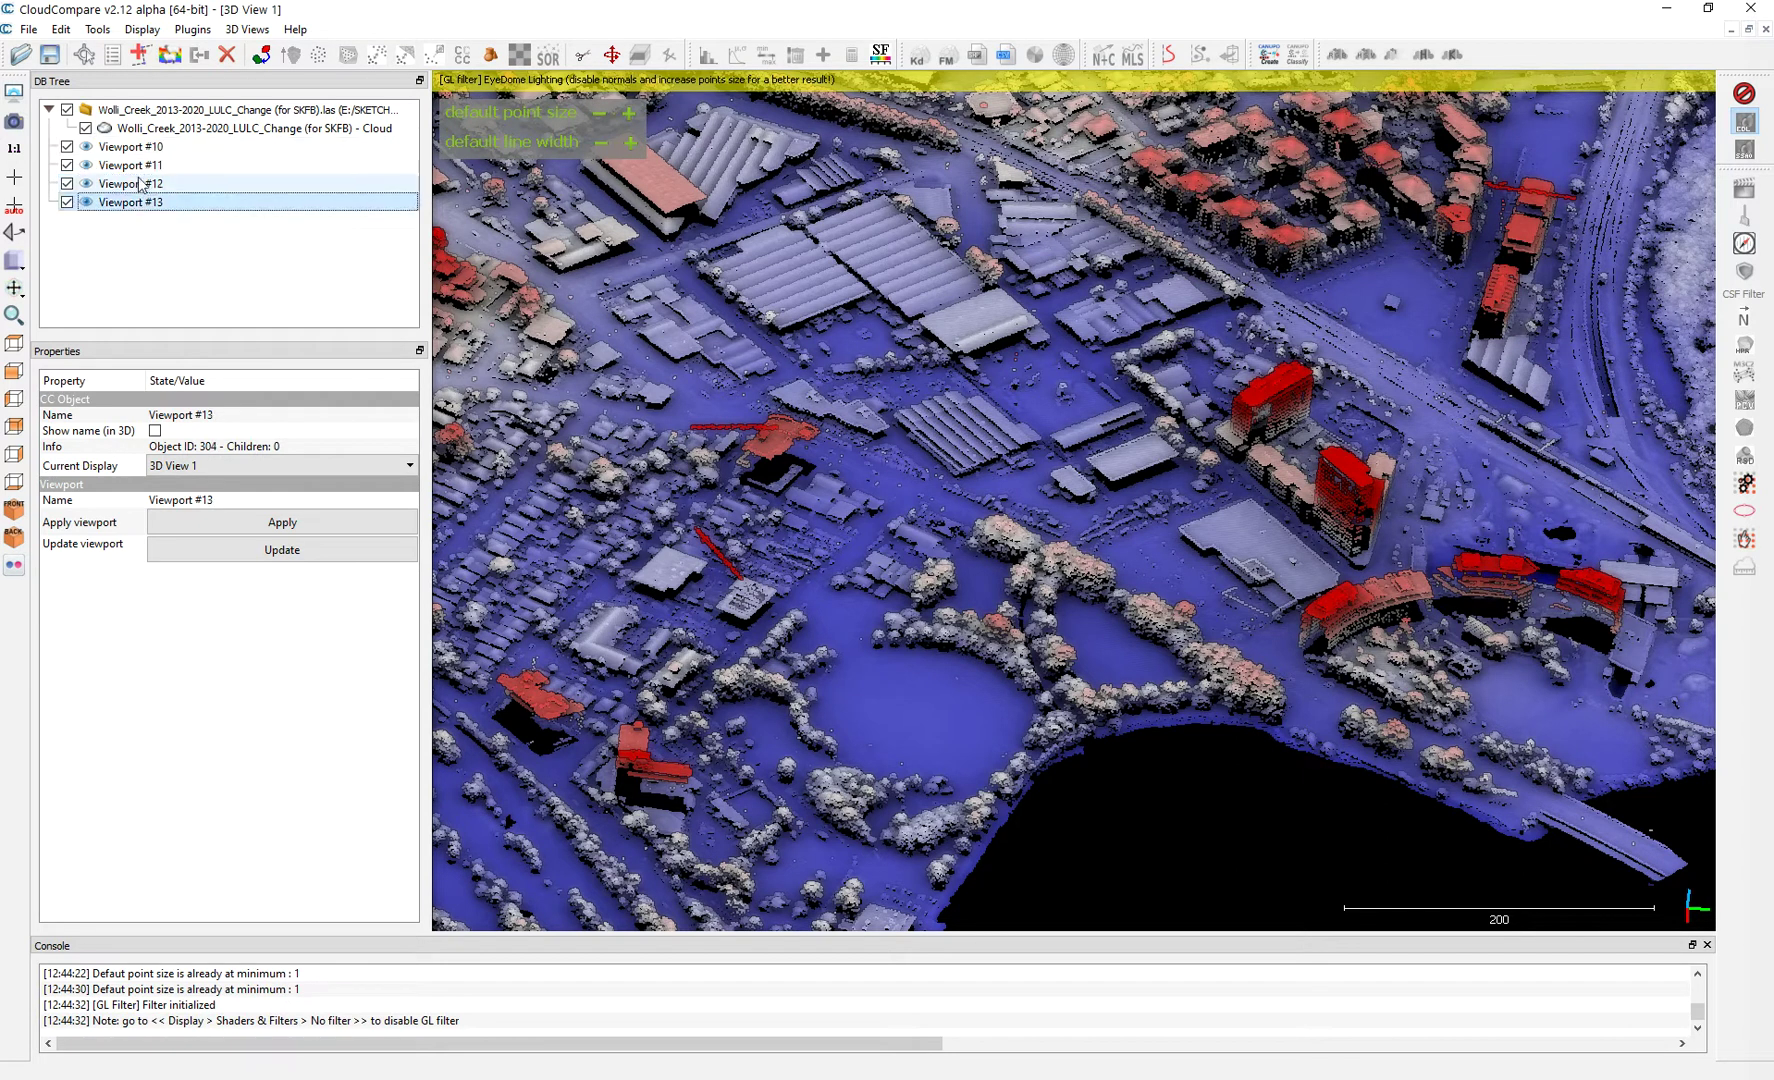
{"action": "left_click", "coordinate": [130, 146]}
{"action": "left_click", "coordinate": [149, 203], "text": "shift"}
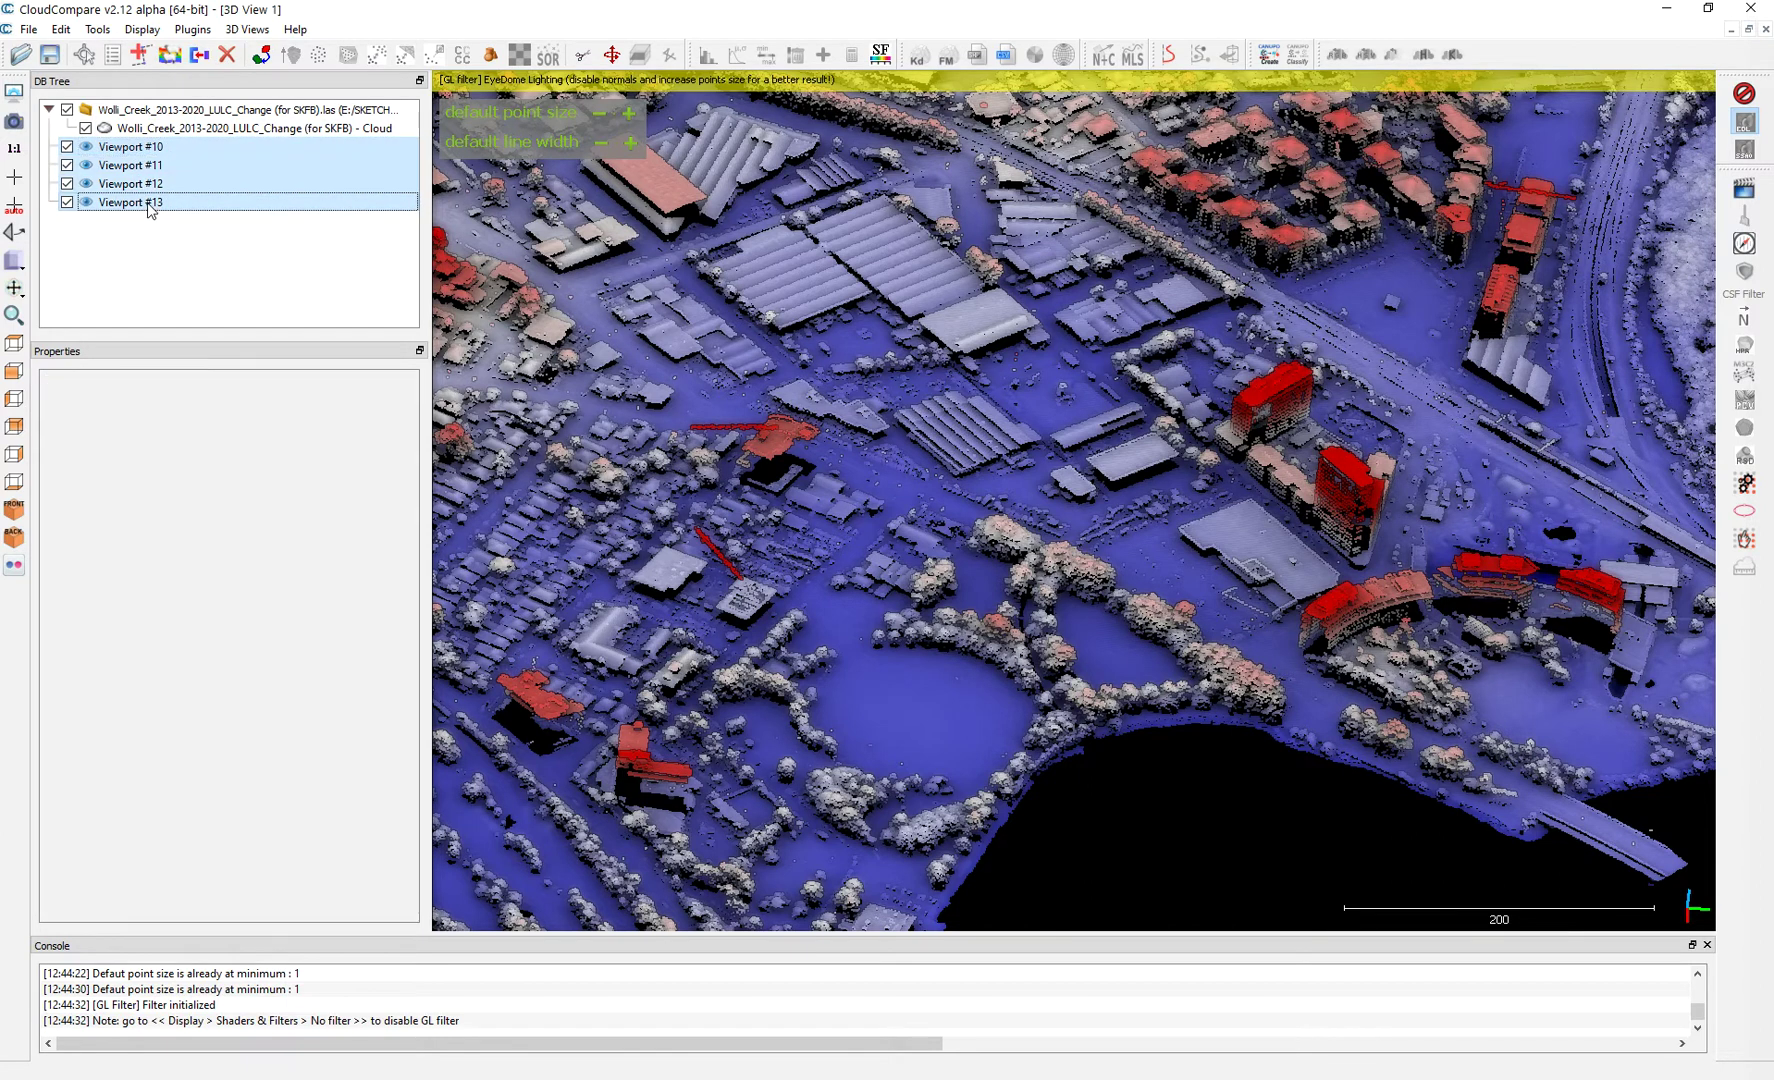
{"action": "left_click", "coordinate": [195, 31]}
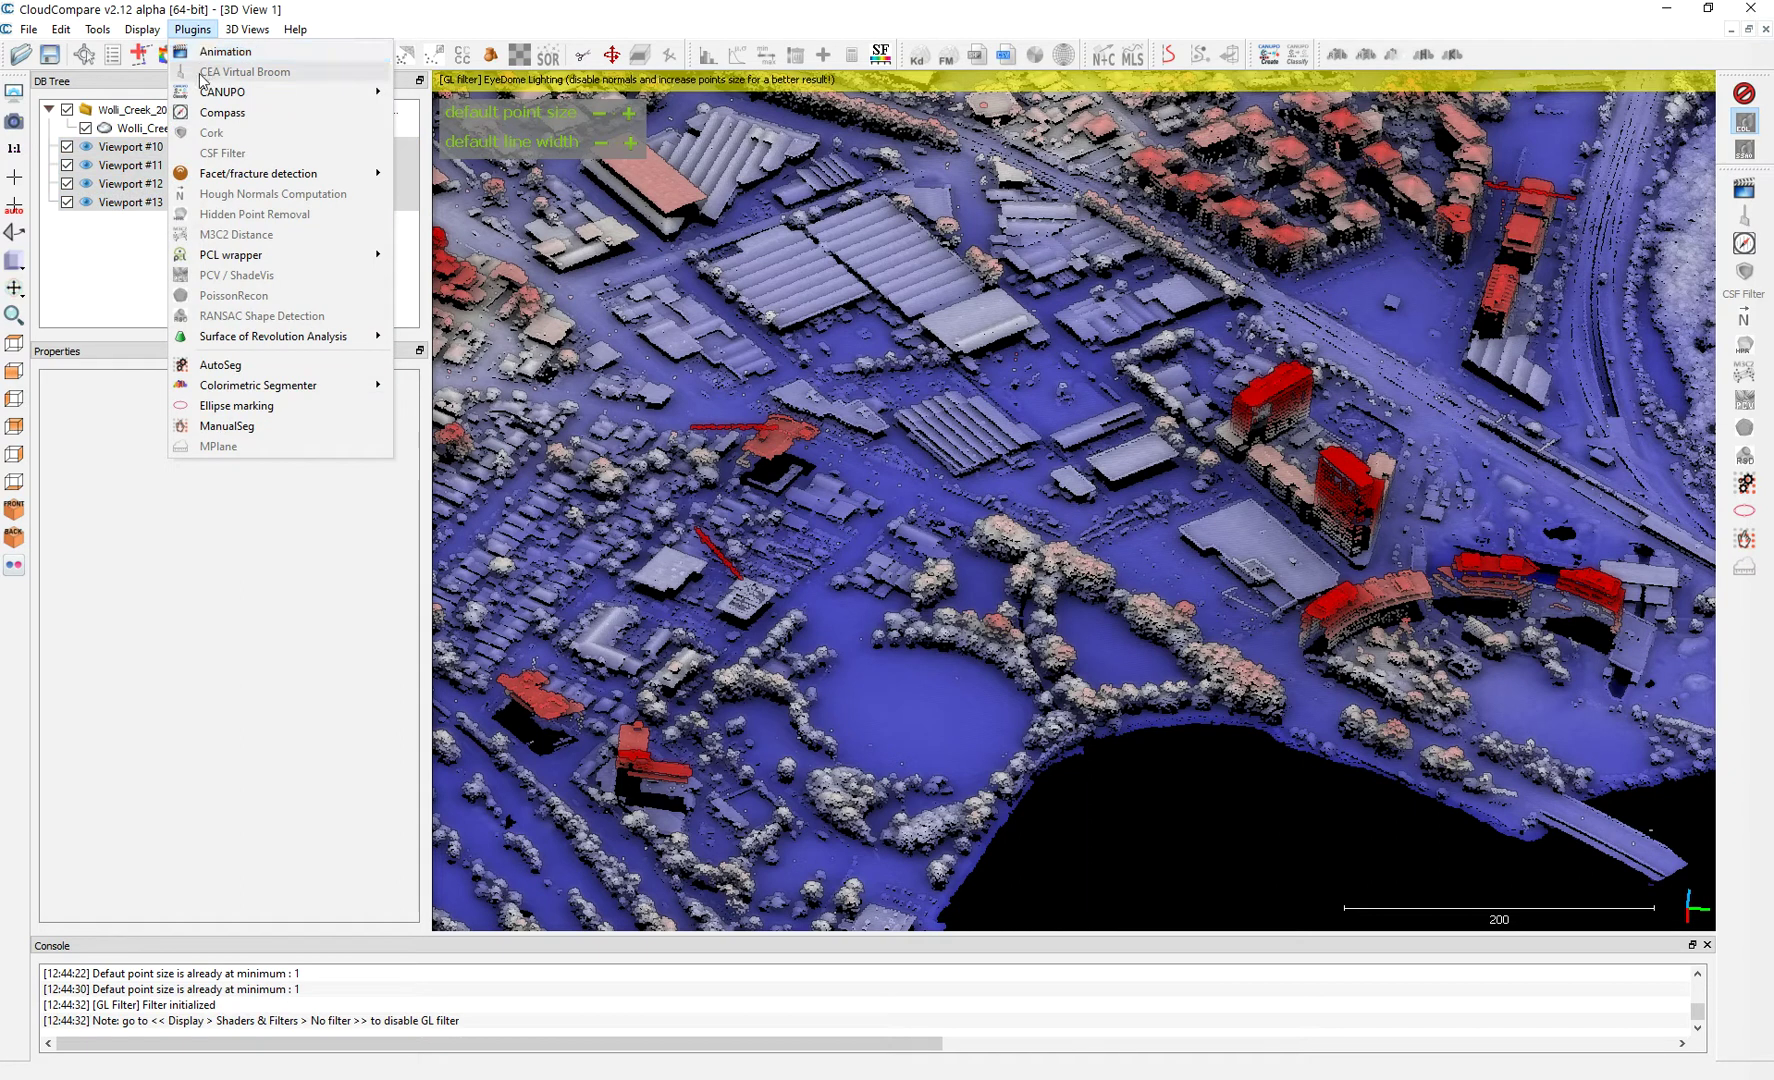
{"action": "left_click", "coordinate": [1745, 190]}
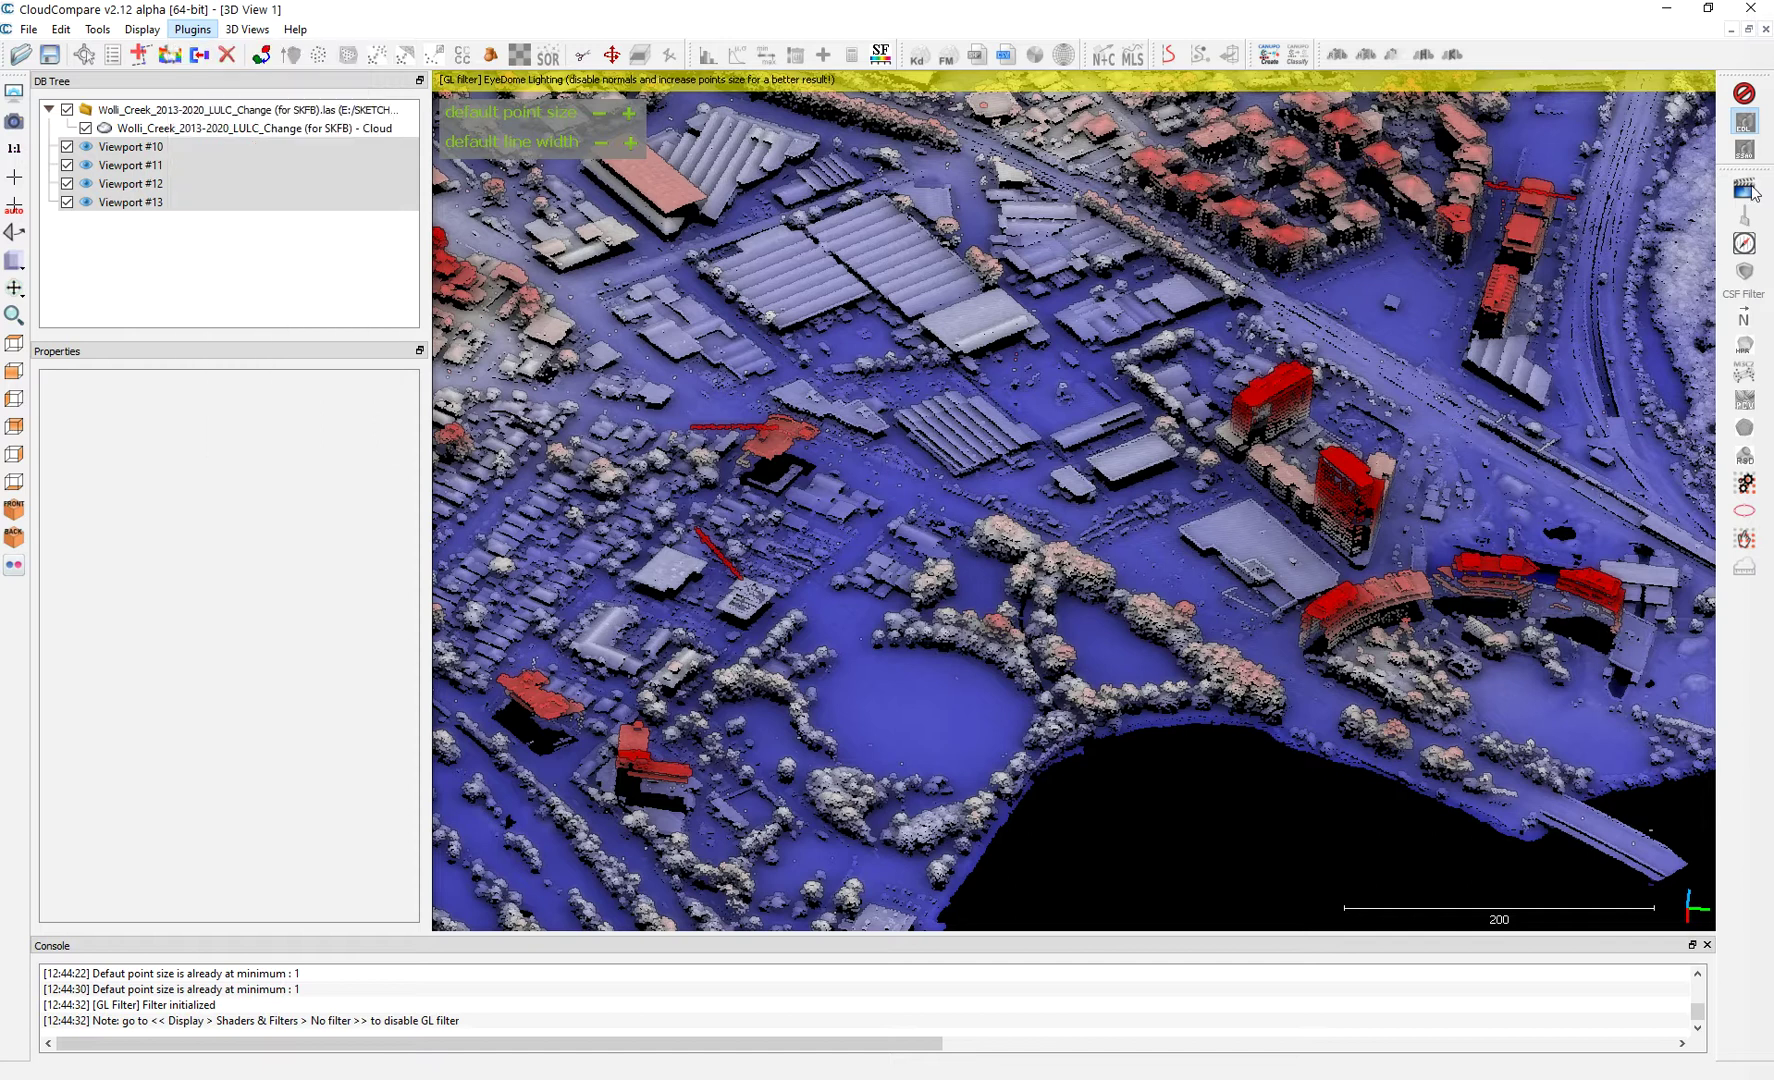
{"action": "left_click", "coordinate": [1745, 190]}
Move the Animation dialog aside and preview steps 2 to 4 (Viewports #11–#13)
{"action": "left_click_drag", "start_coordinate": [665, 230], "coordinate": [299, 221]}
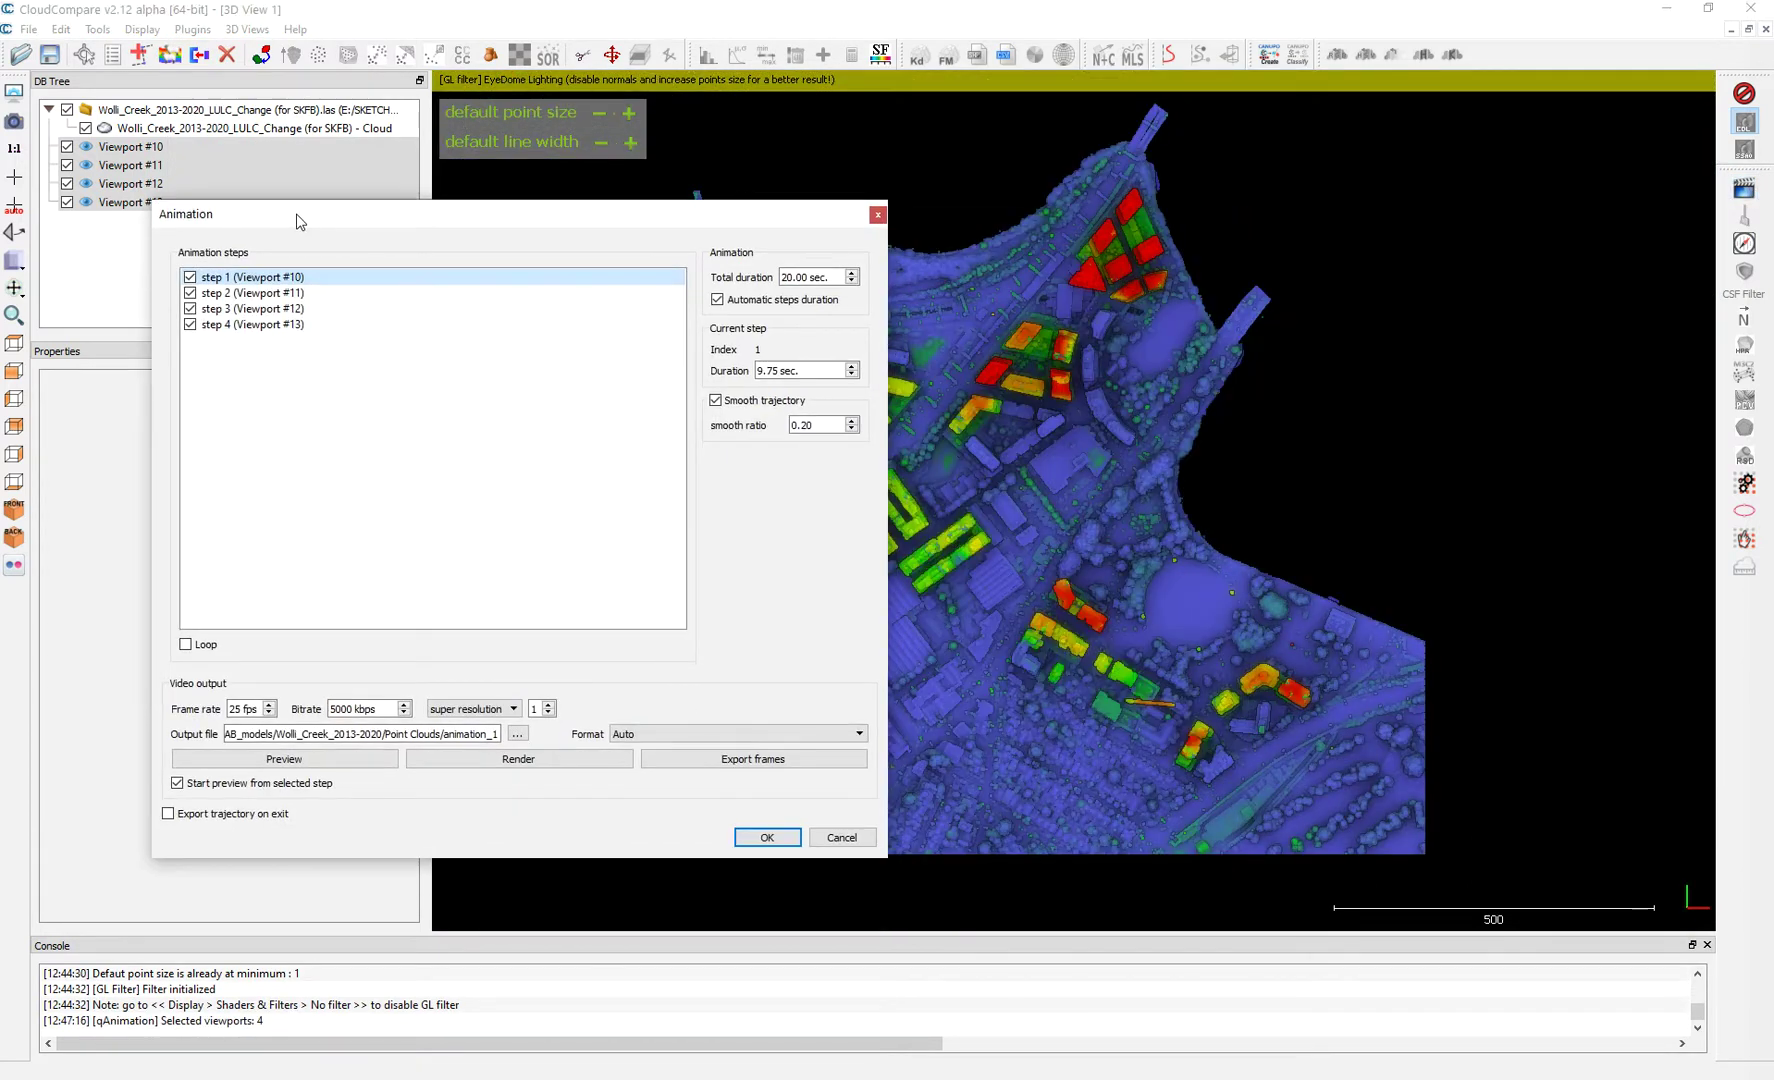
{"action": "left_click", "coordinate": [241, 296]}
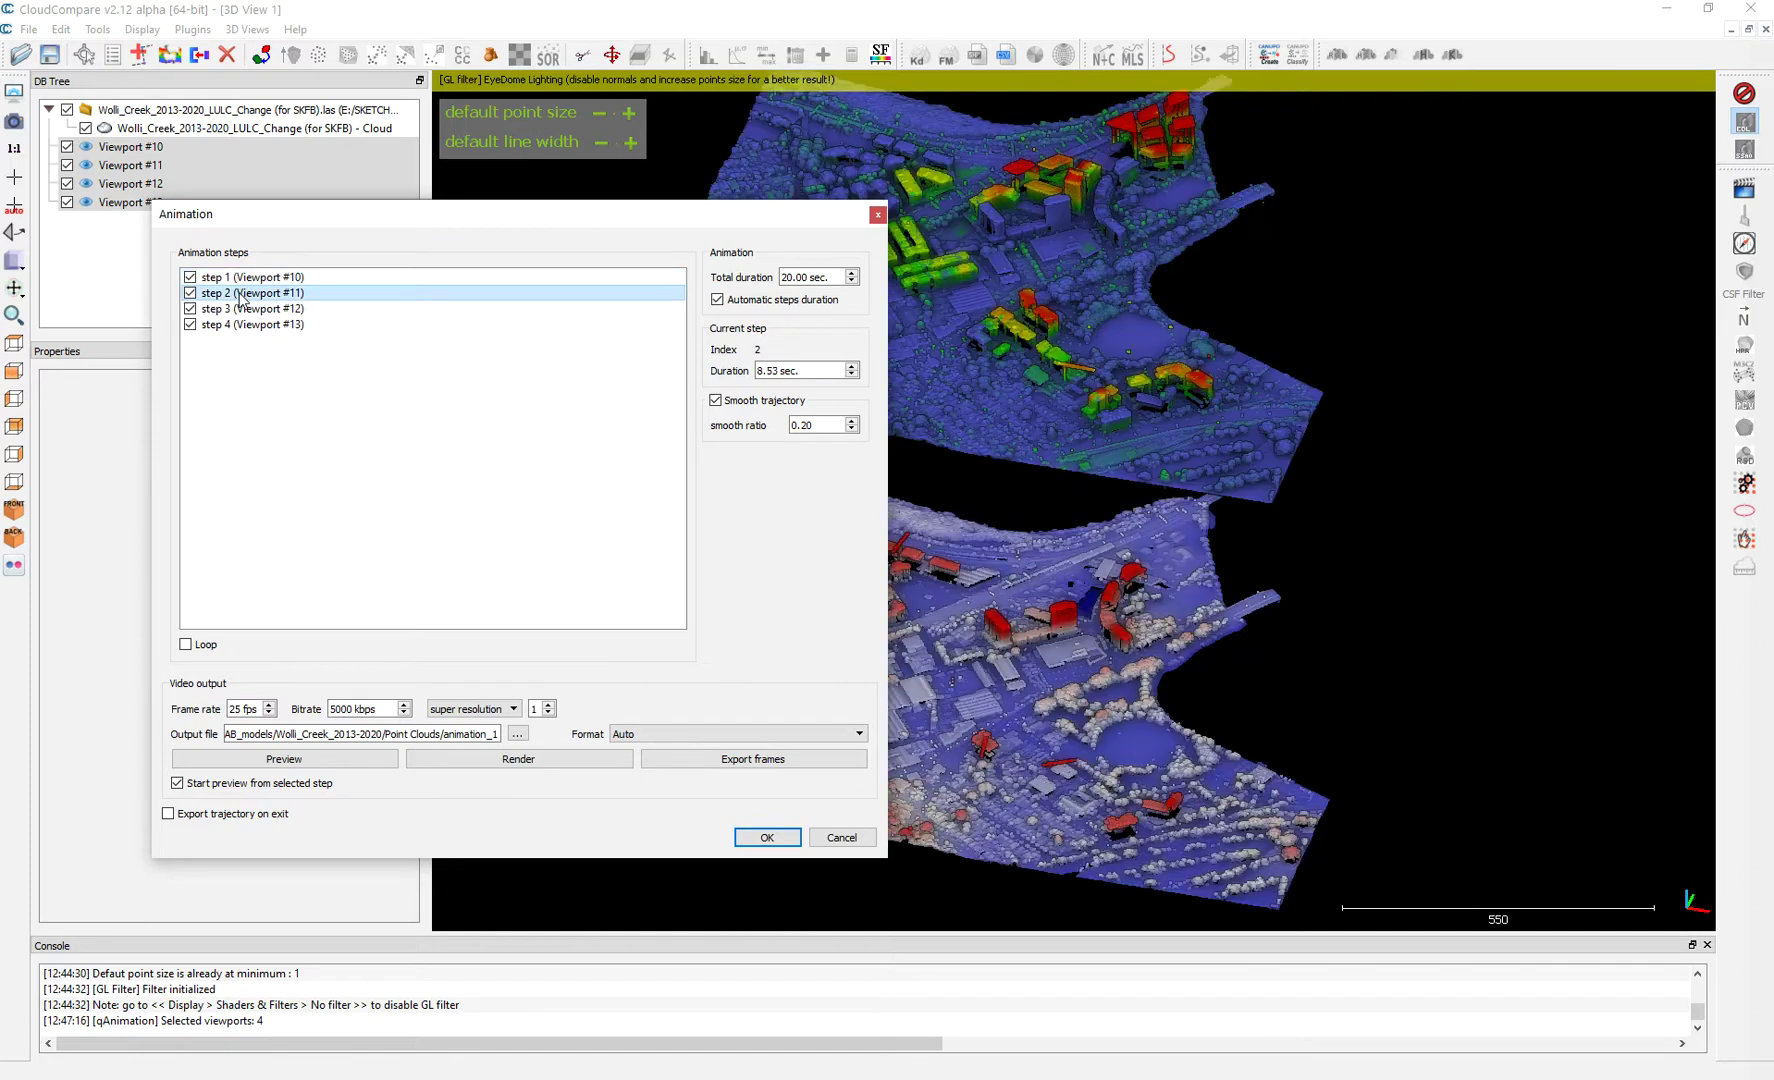
{"action": "left_click", "coordinate": [242, 309]}
{"action": "left_click", "coordinate": [244, 325]}
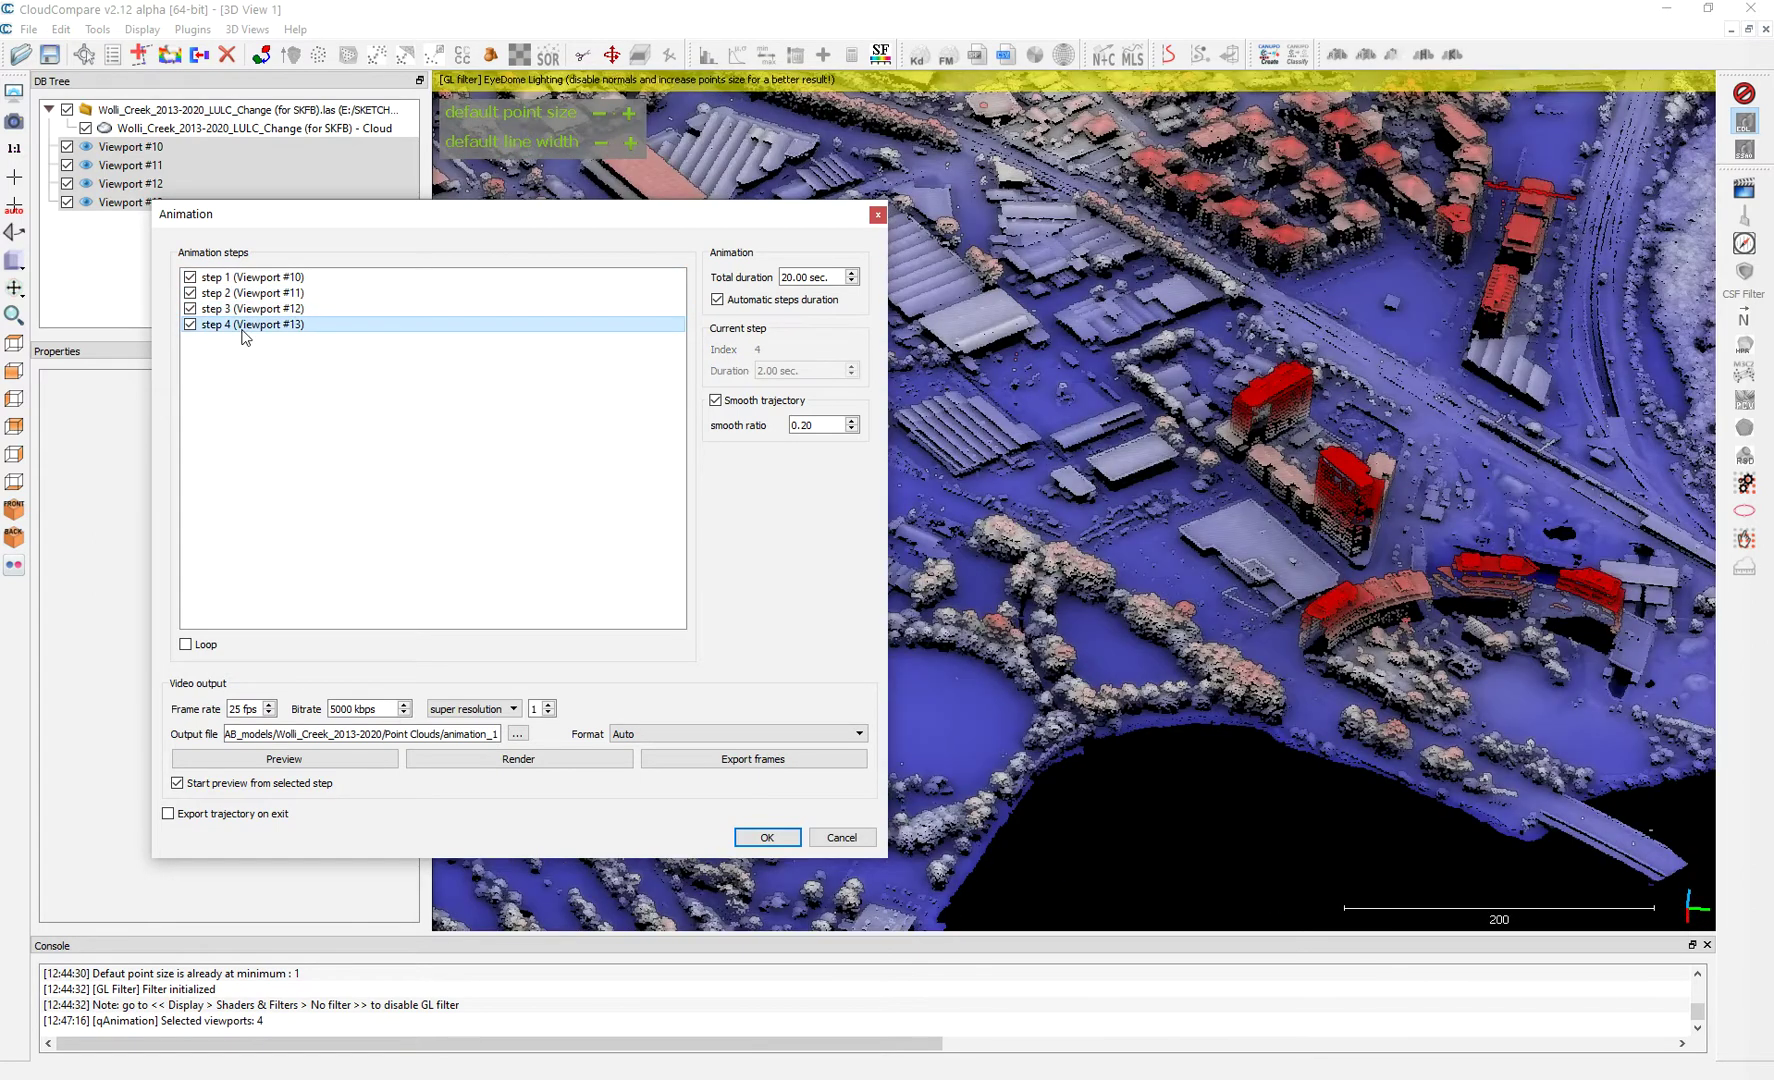
{"action": "left_click", "coordinate": [254, 310]}
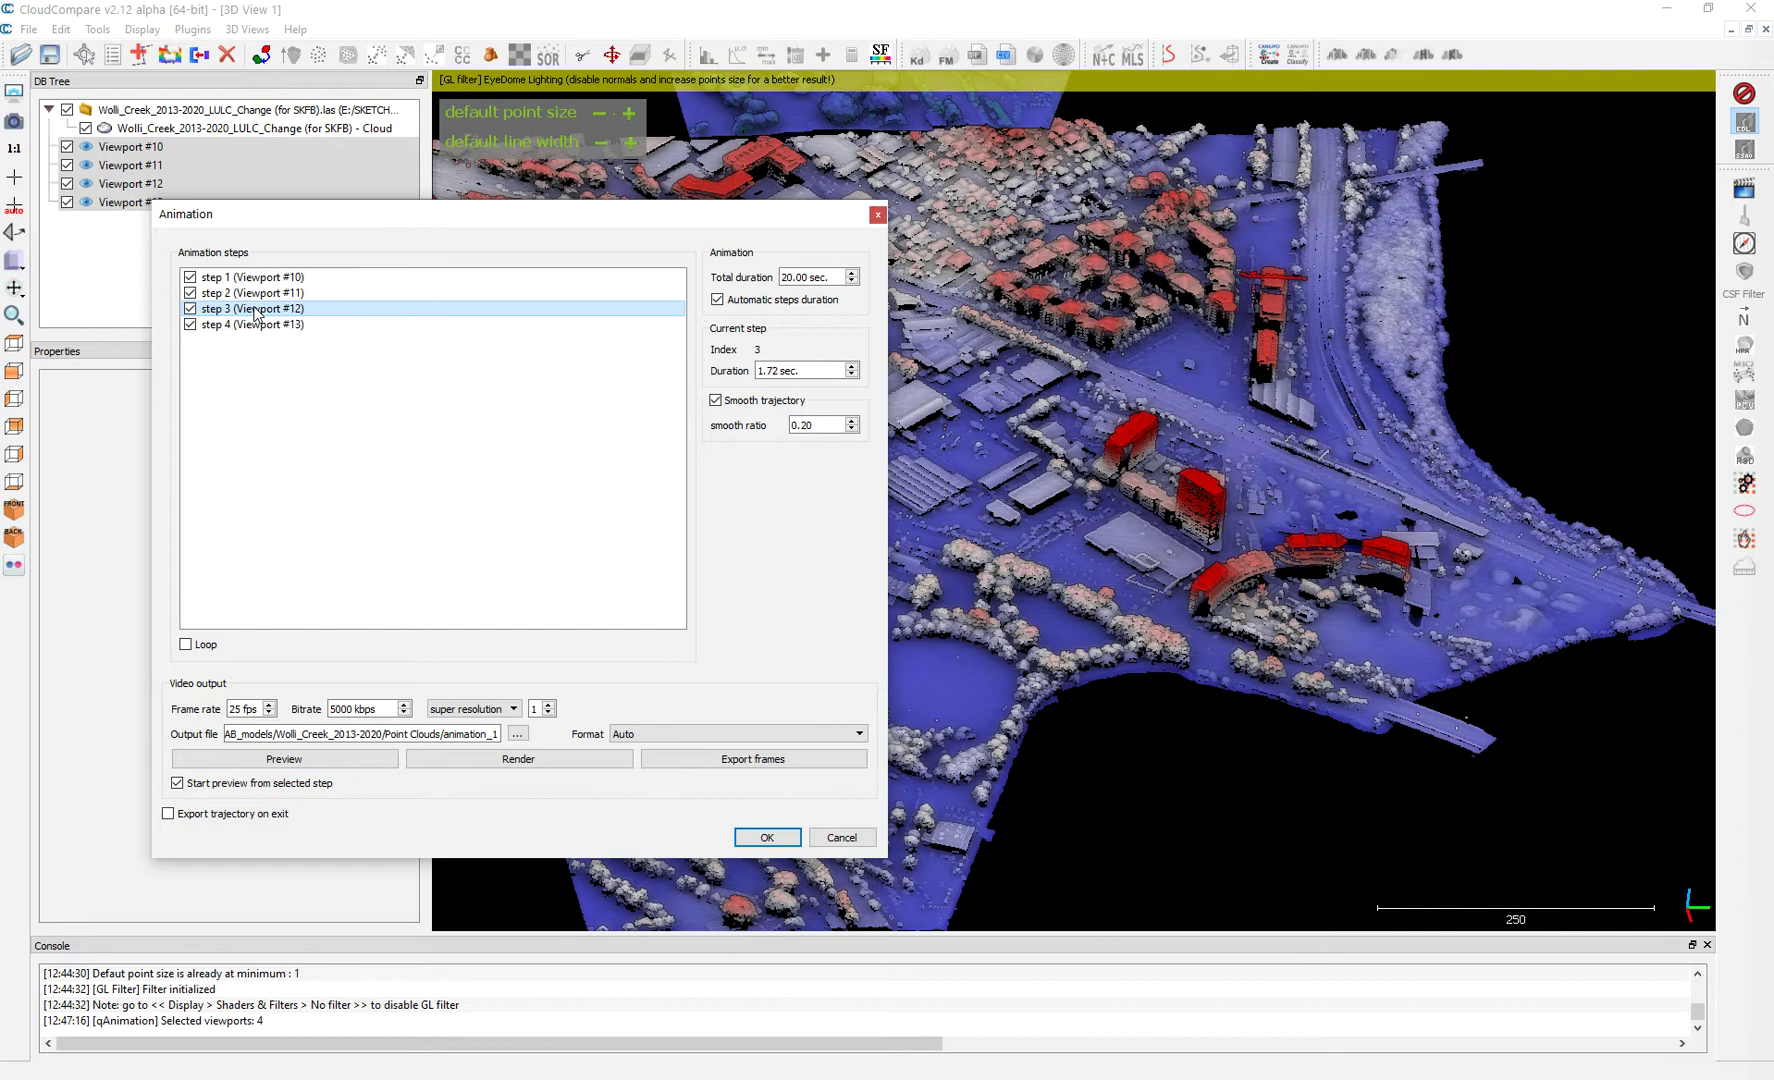
{"action": "left_click", "coordinate": [262, 325]}
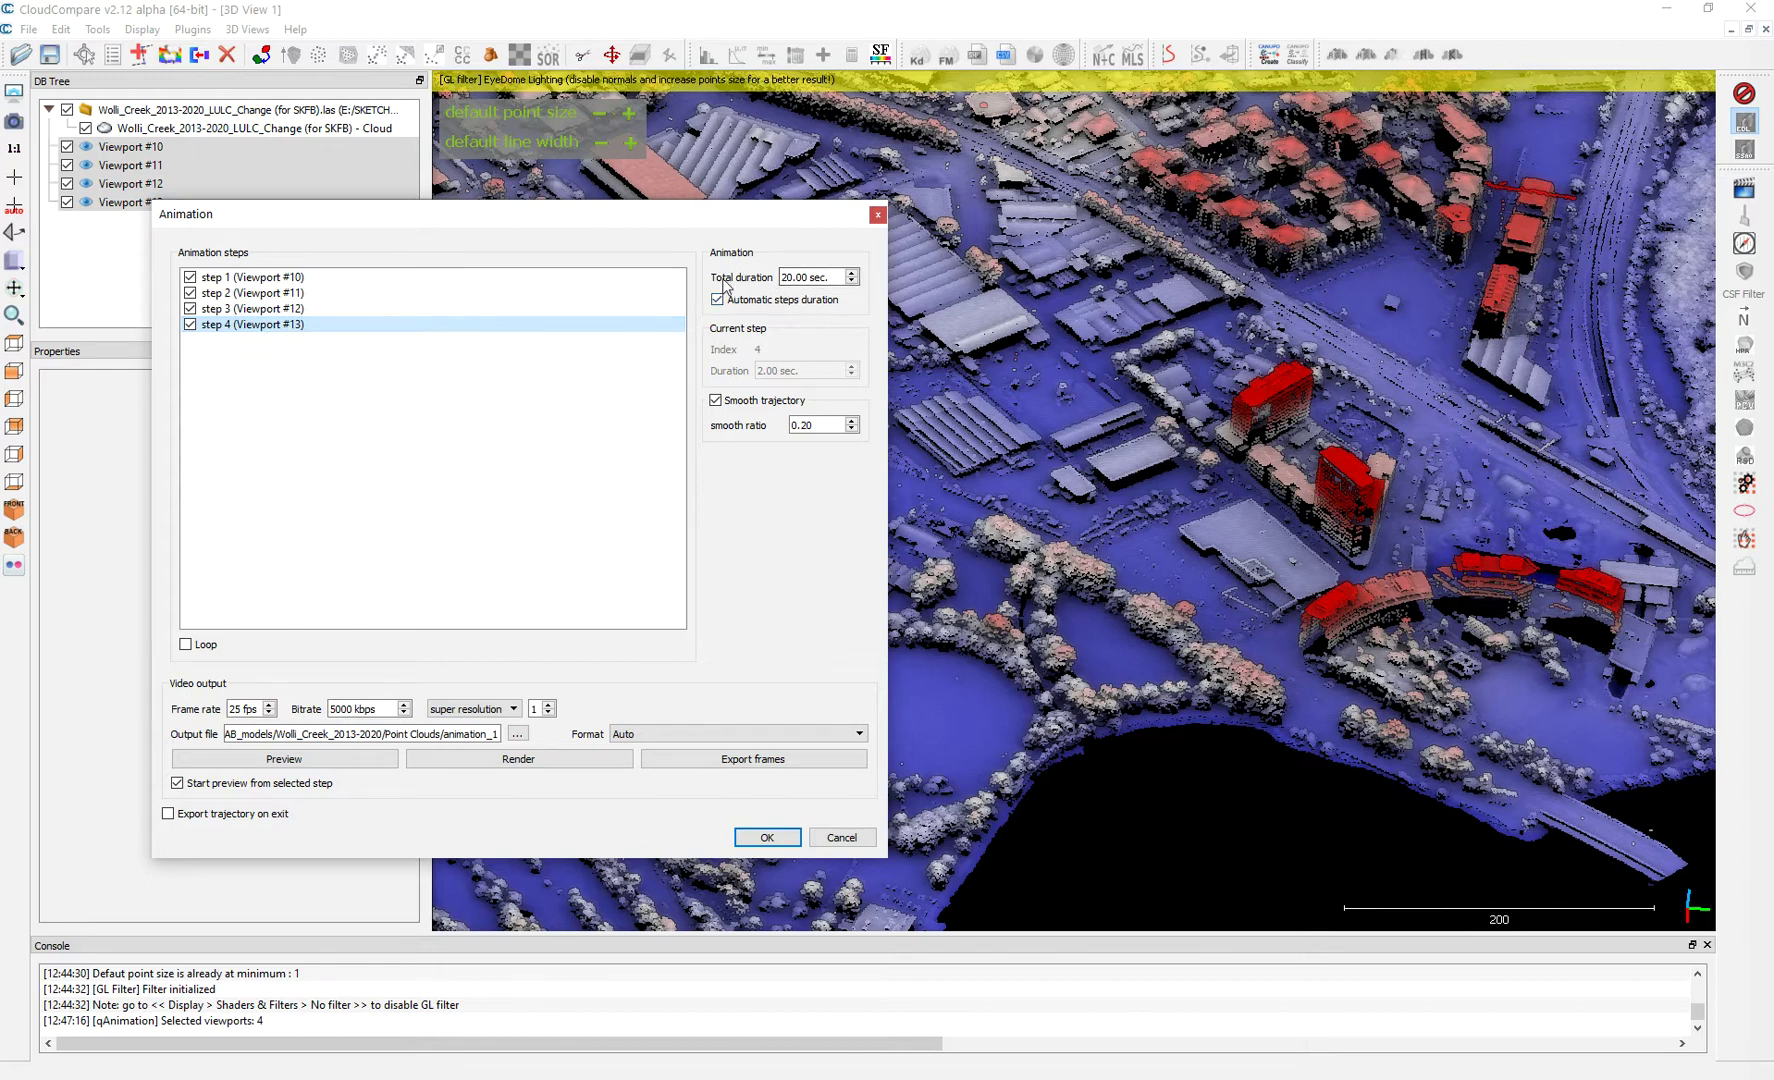
Set the total duration to 16 seconds and turn off automatic step durations
{"action": "left_click", "coordinate": [796, 276]}
{"action": "left_click_drag", "start_coordinate": [796, 276], "coordinate": [767, 283]}
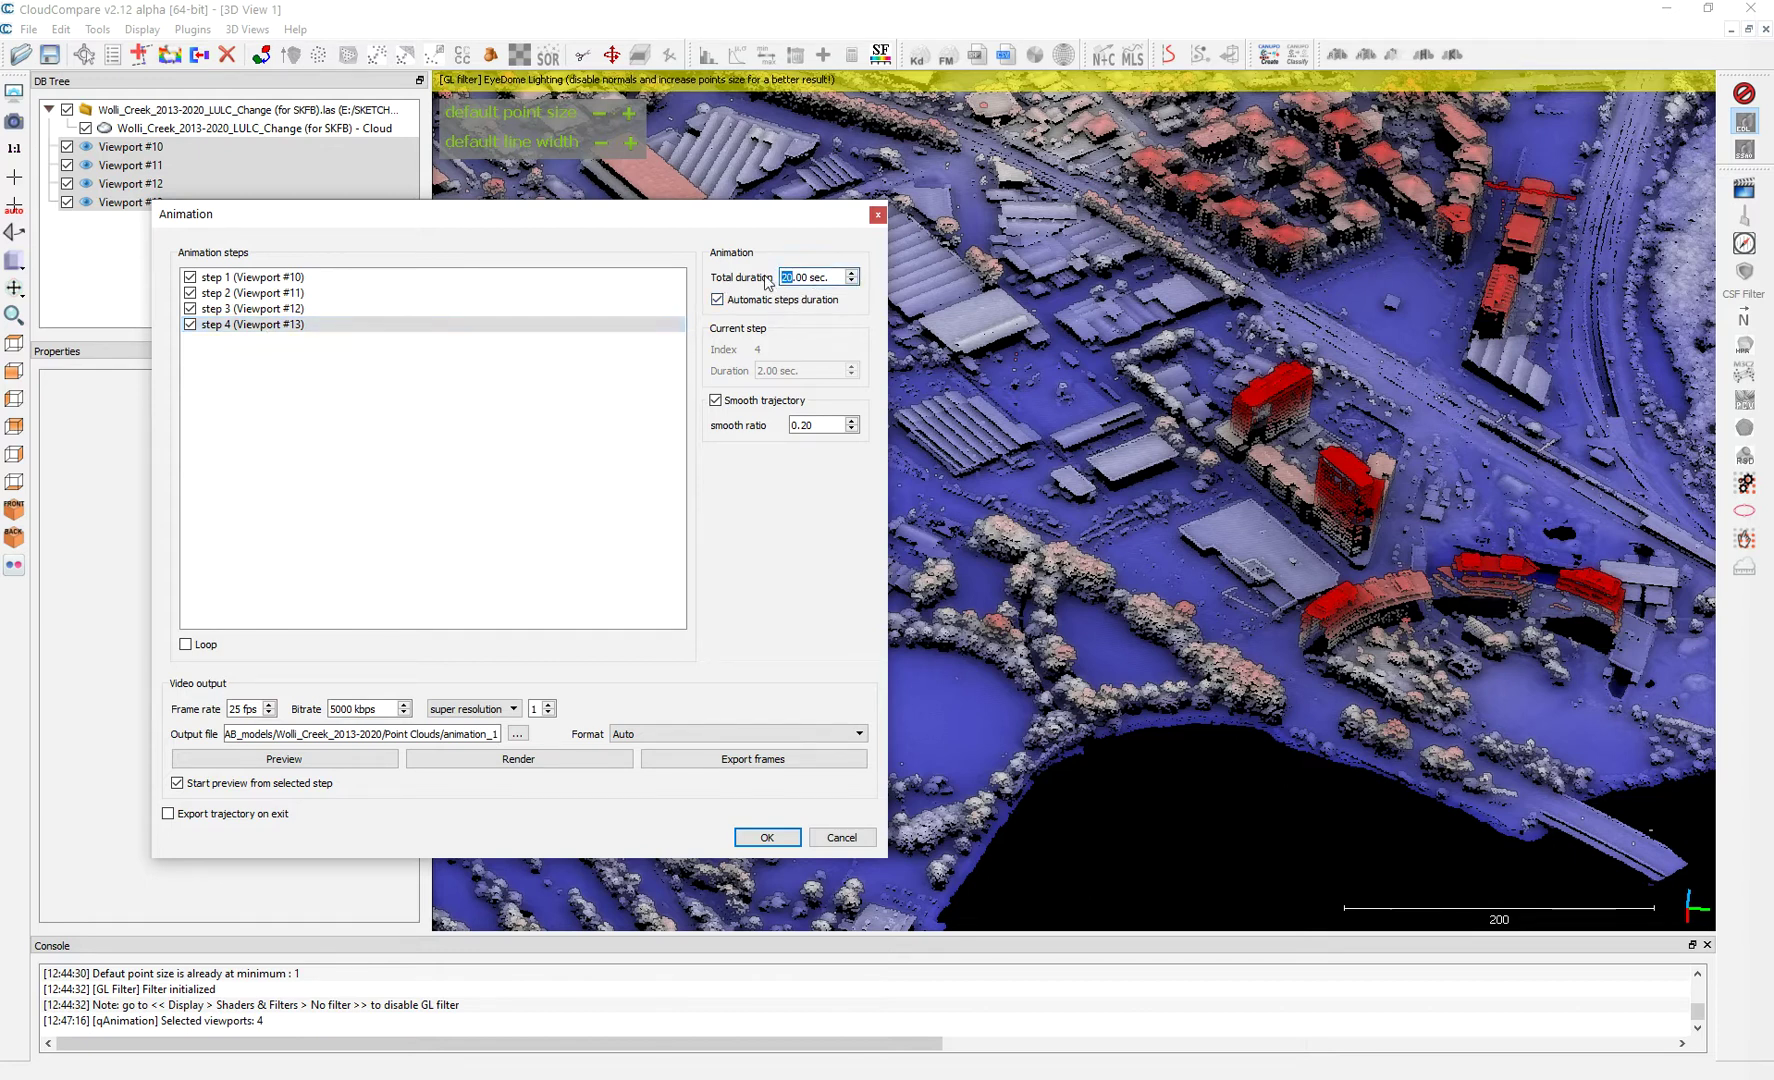
{"action": "type", "text": "16"}
{"action": "left_click_drag", "start_coordinate": [779, 214], "coordinate": [712, 212]}
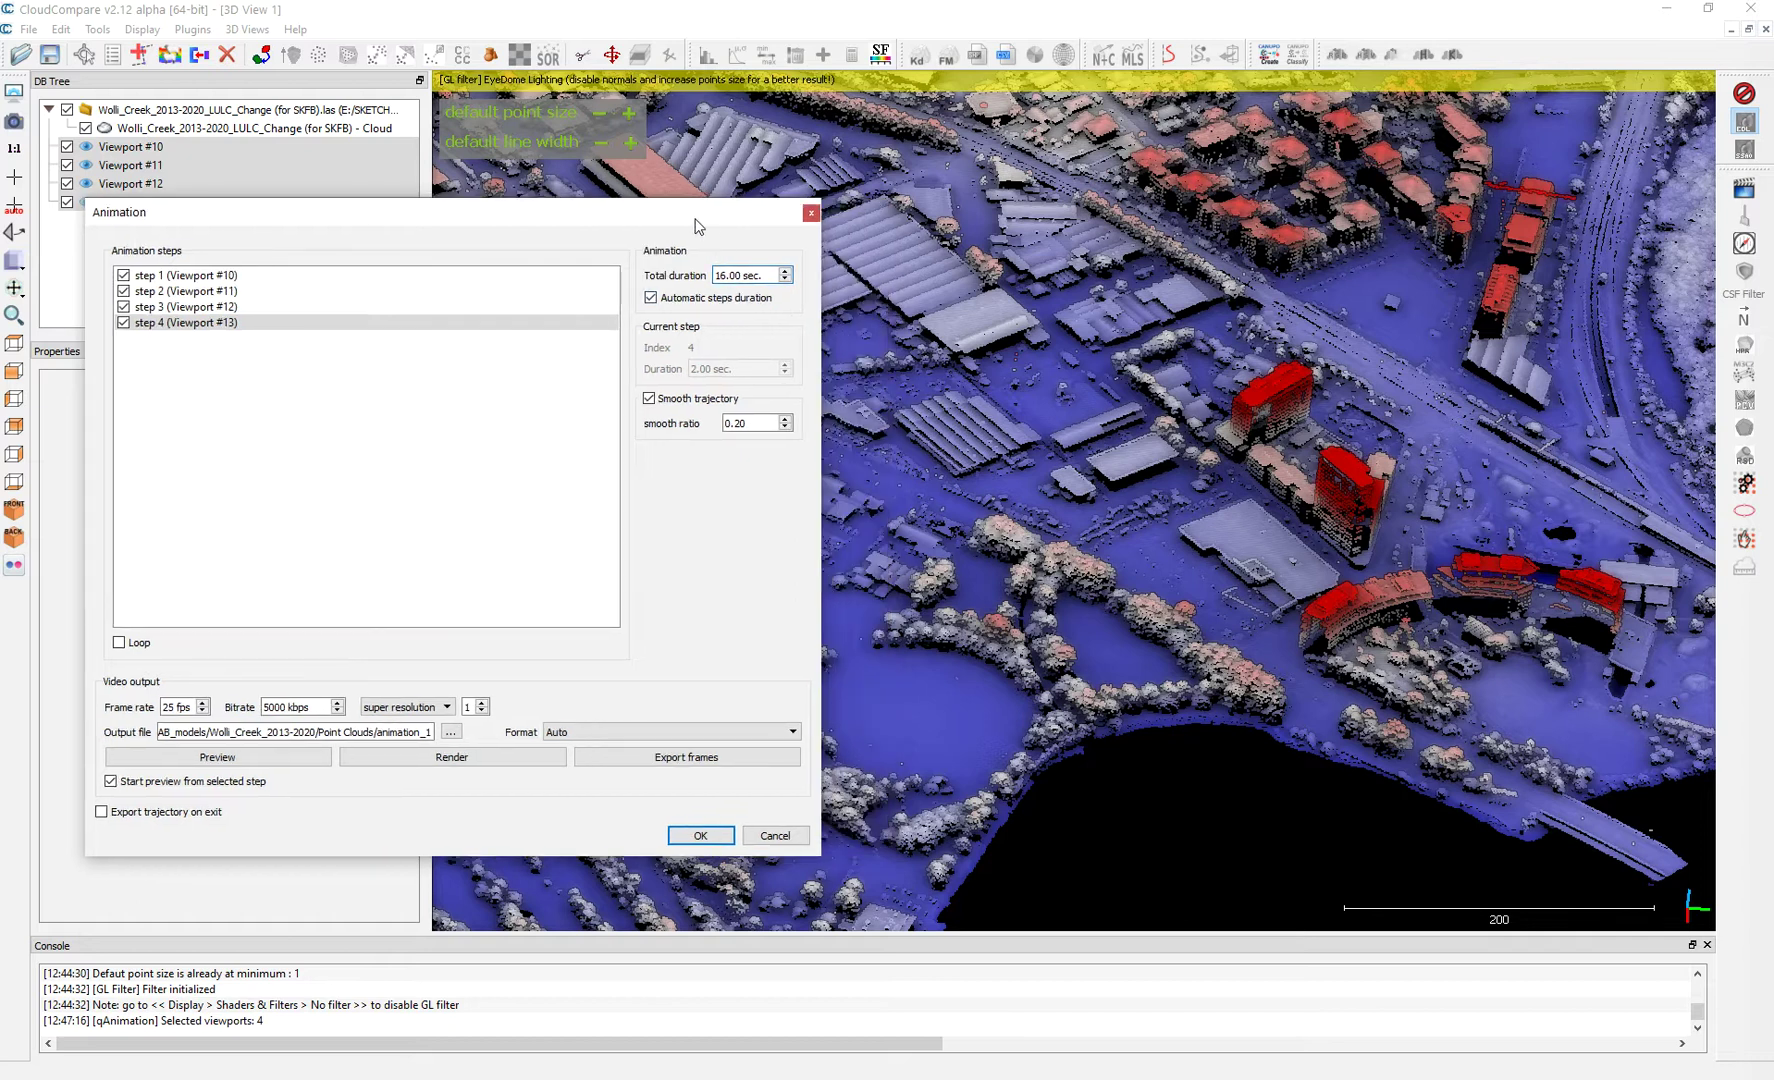
{"action": "left_click", "coordinate": [201, 279]}
{"action": "left_click", "coordinate": [201, 306]}
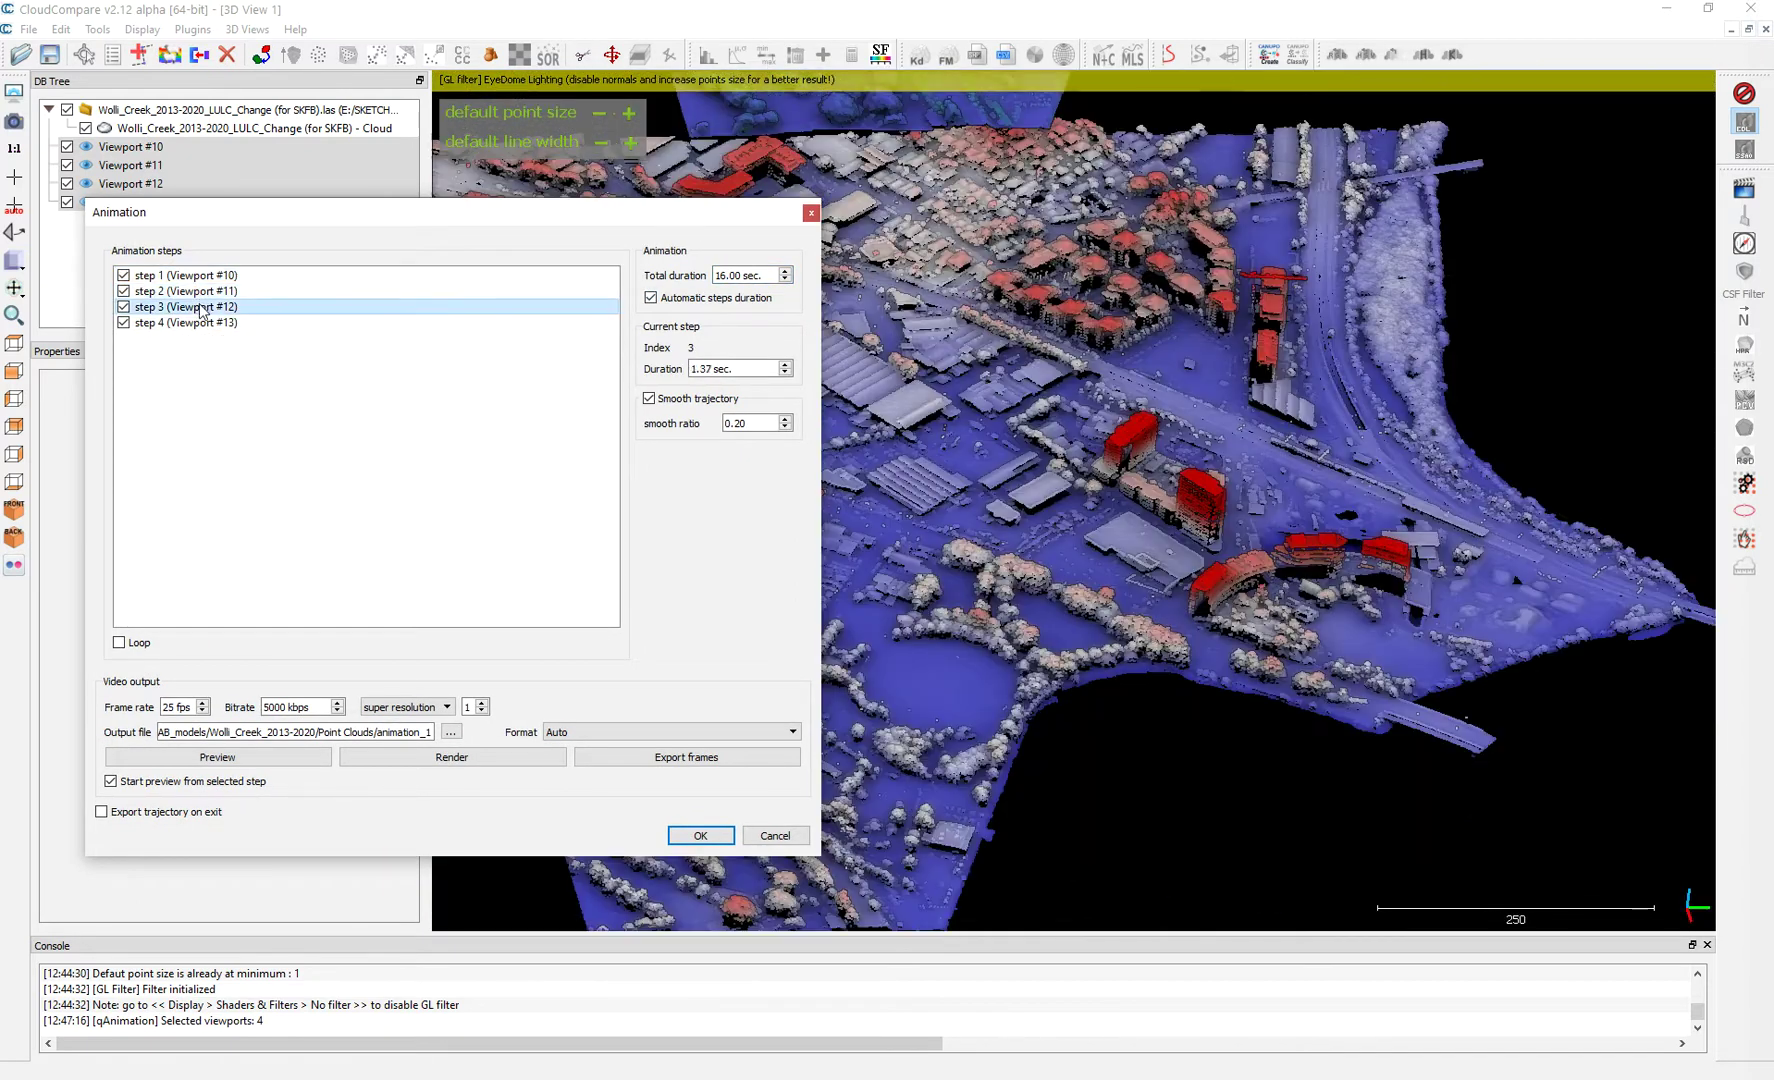
{"action": "left_click", "coordinate": [203, 323]}
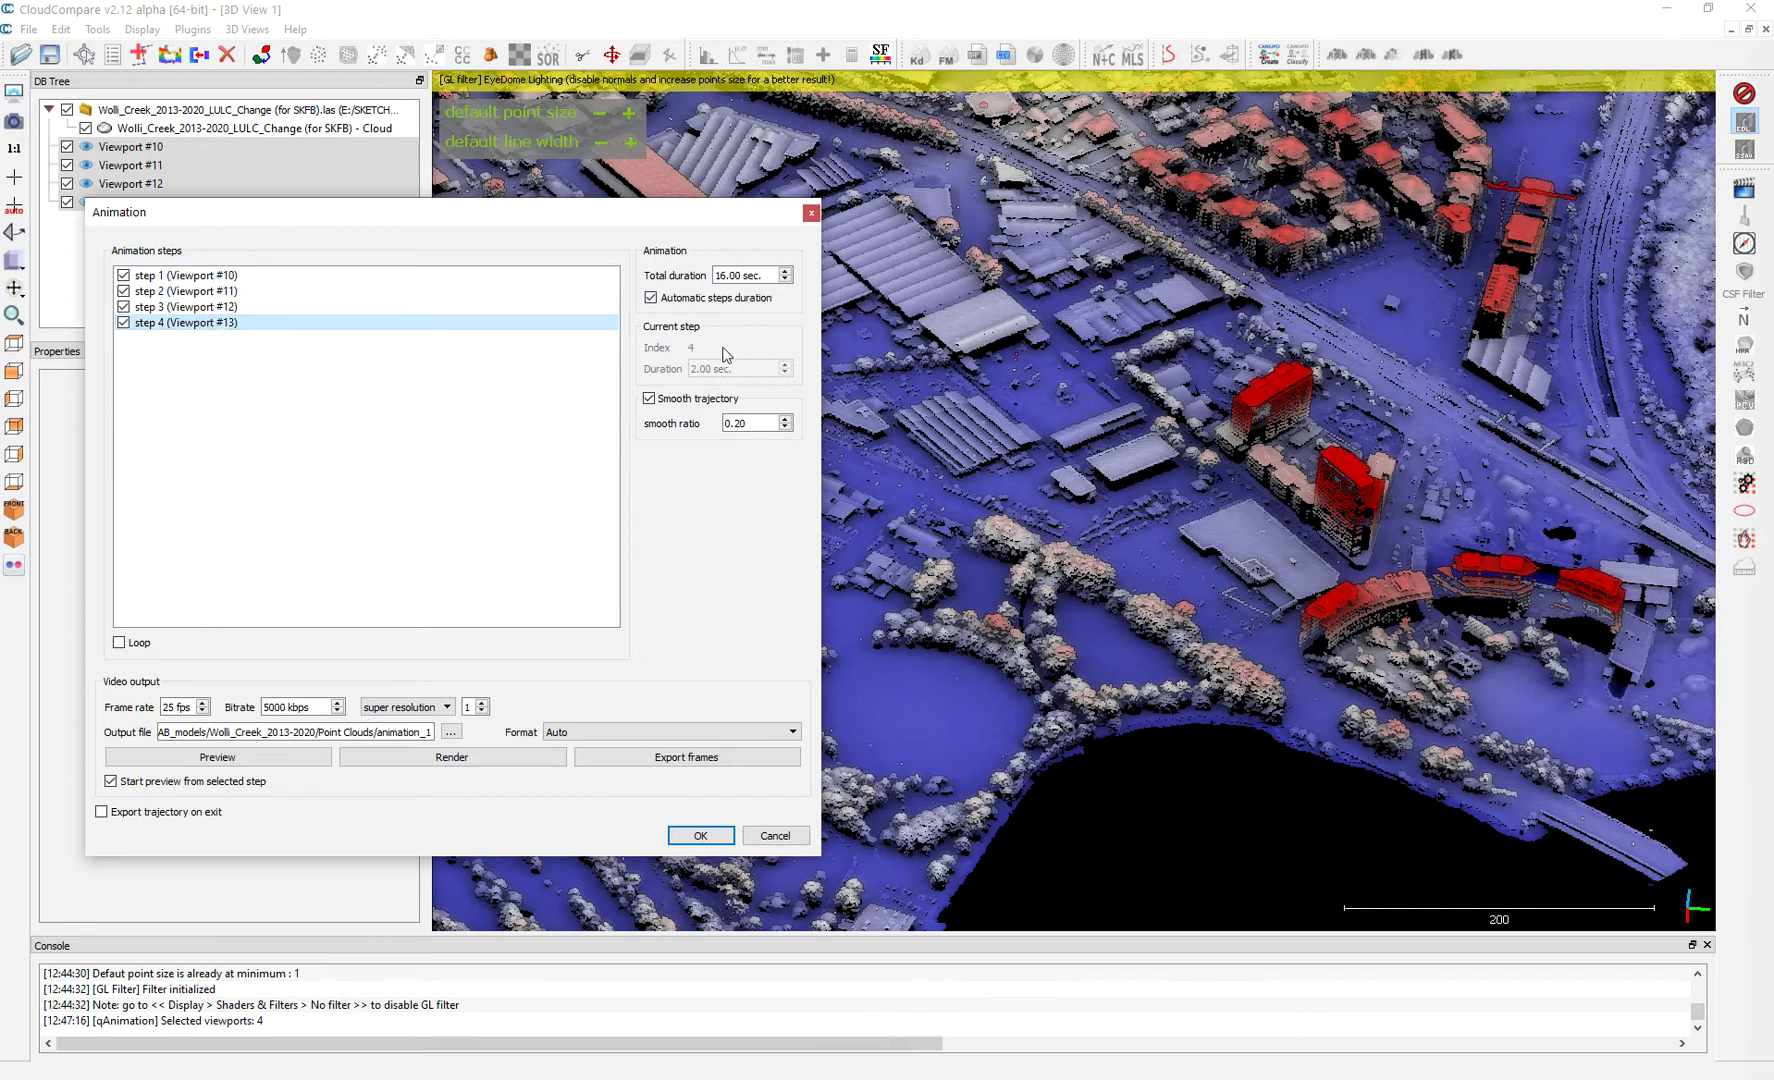
{"action": "left_click", "coordinate": [651, 297]}
Review the views and durations of animation steps 1 to 4 before editing
{"action": "left_click", "coordinate": [350, 275]}
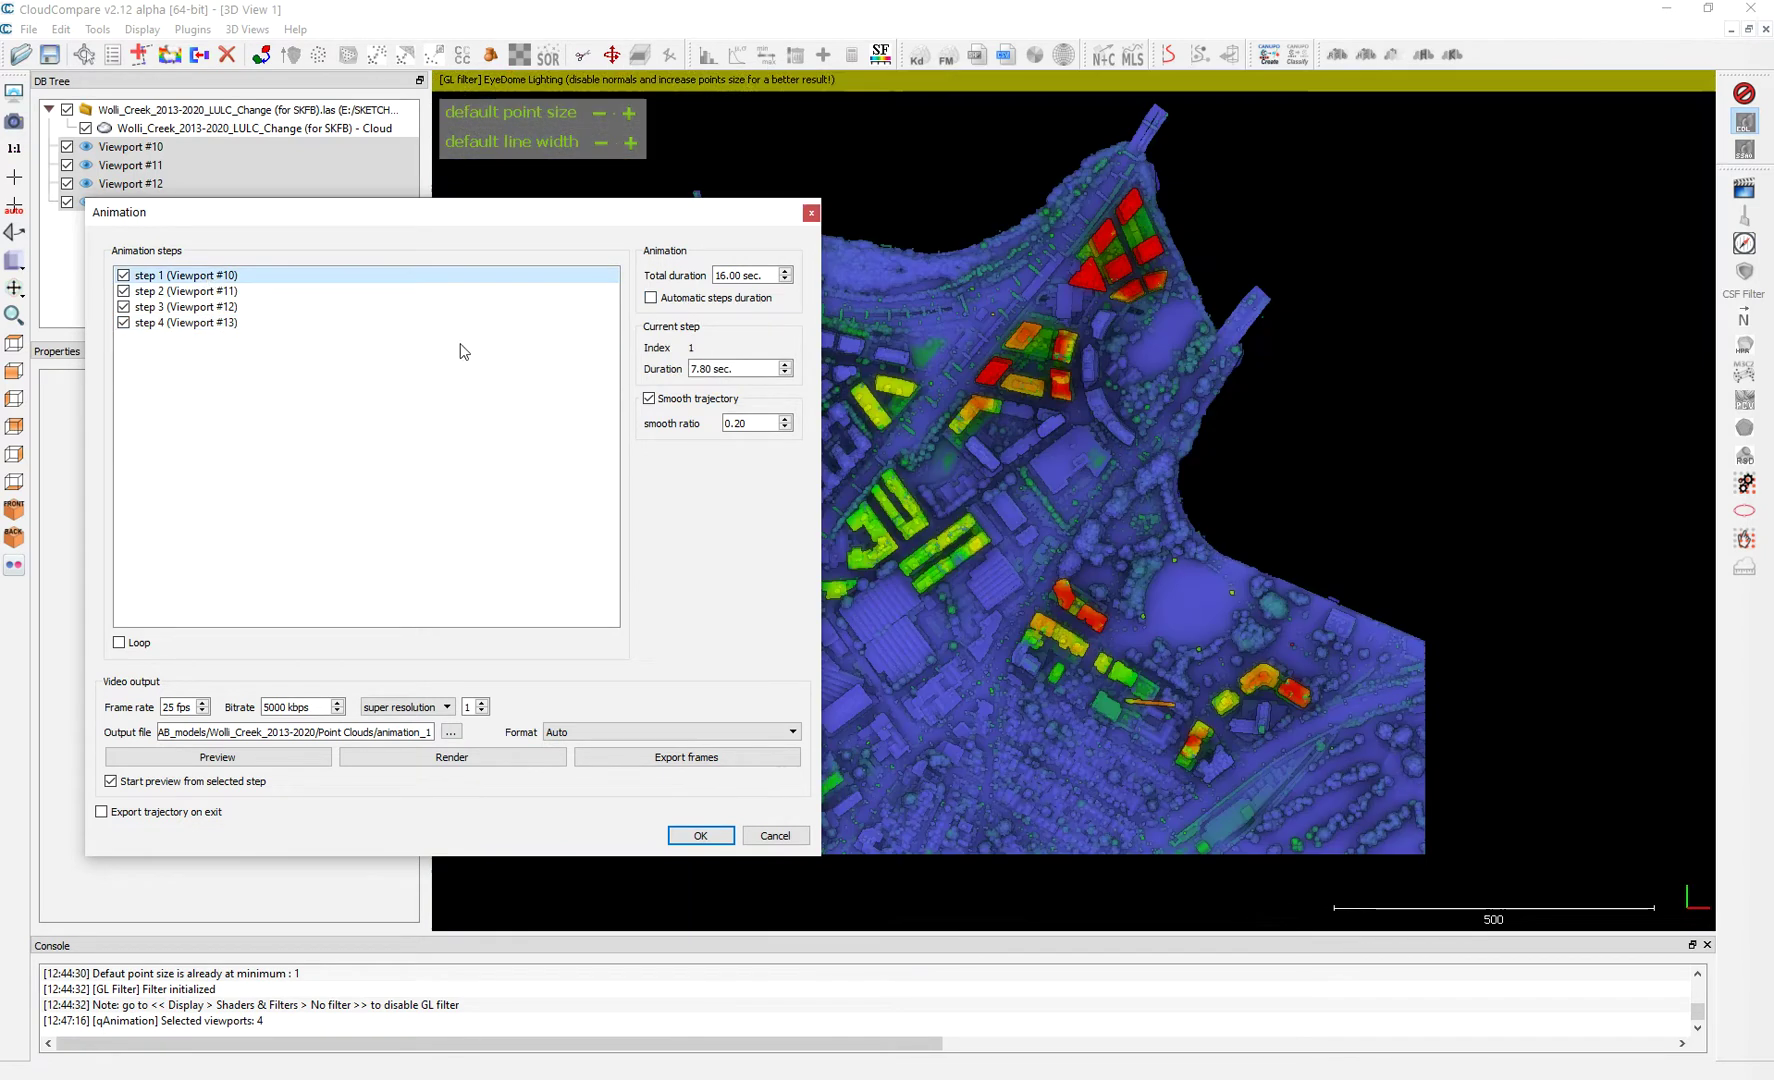
{"action": "left_click_drag", "start_coordinate": [736, 369], "coordinate": [698, 371]}
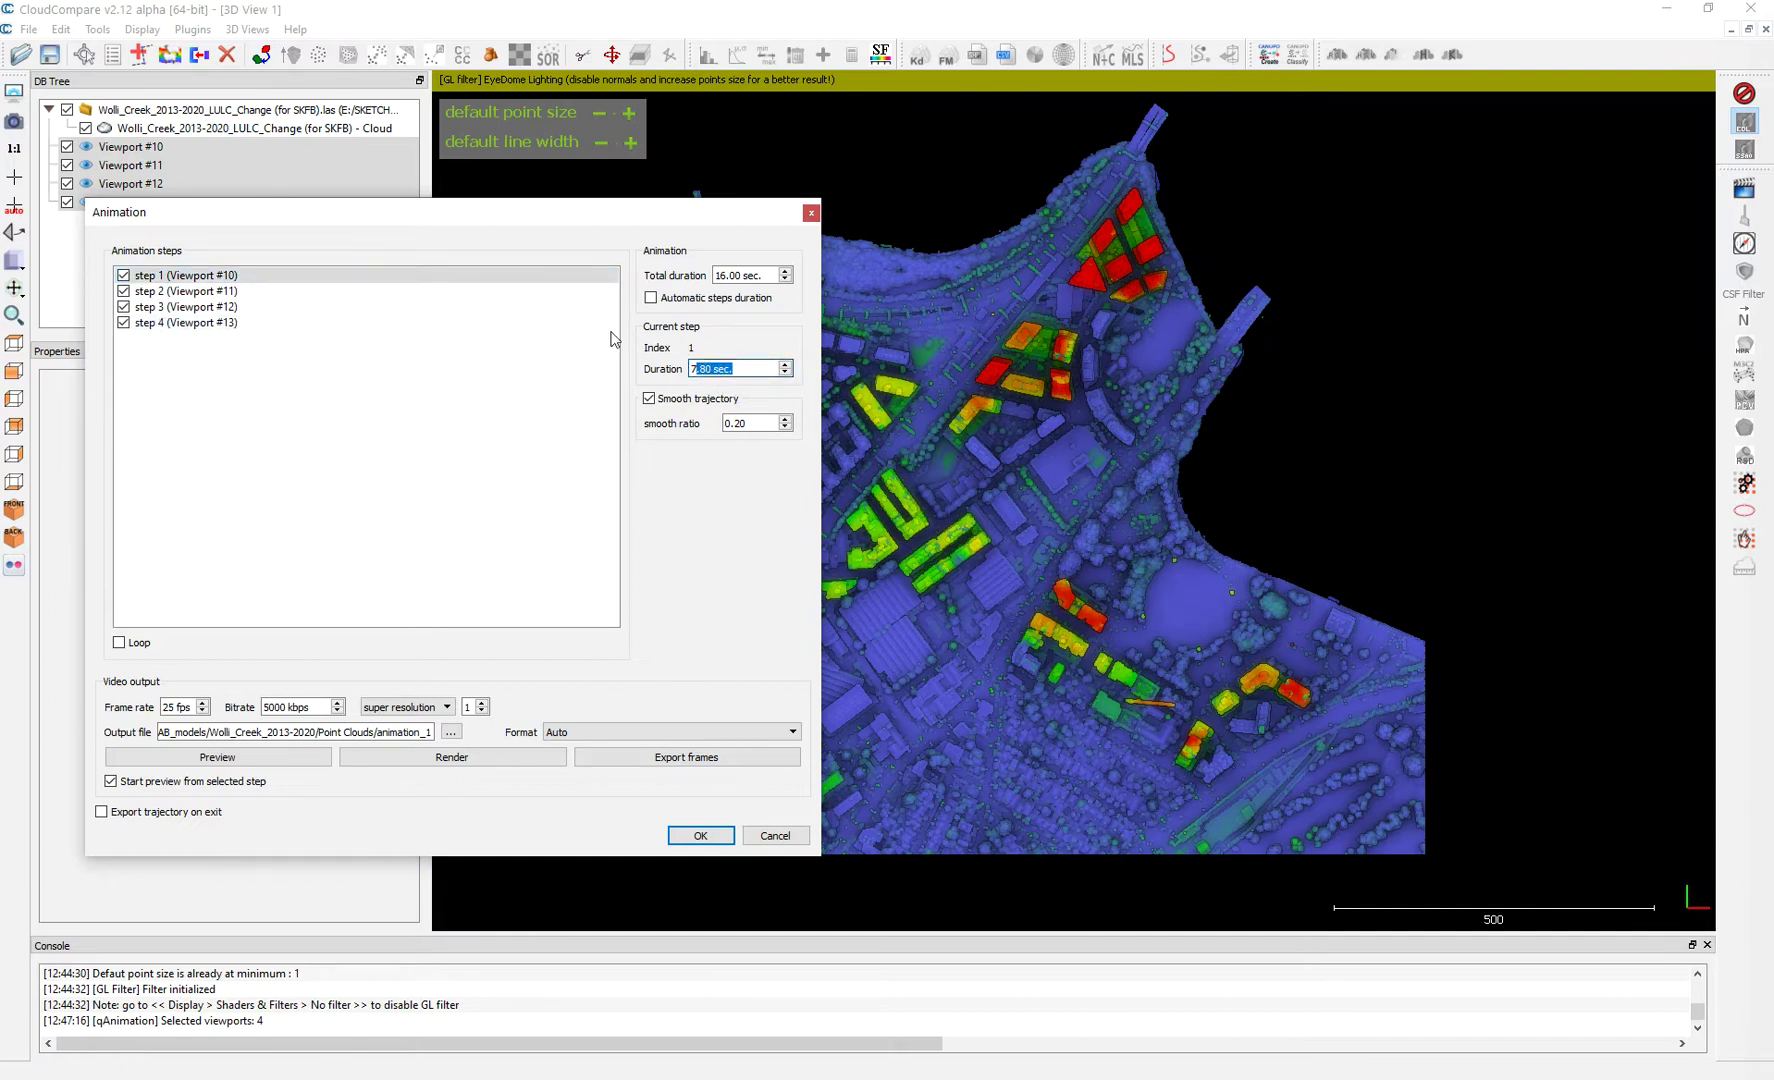
{"action": "left_click", "coordinate": [200, 322]}
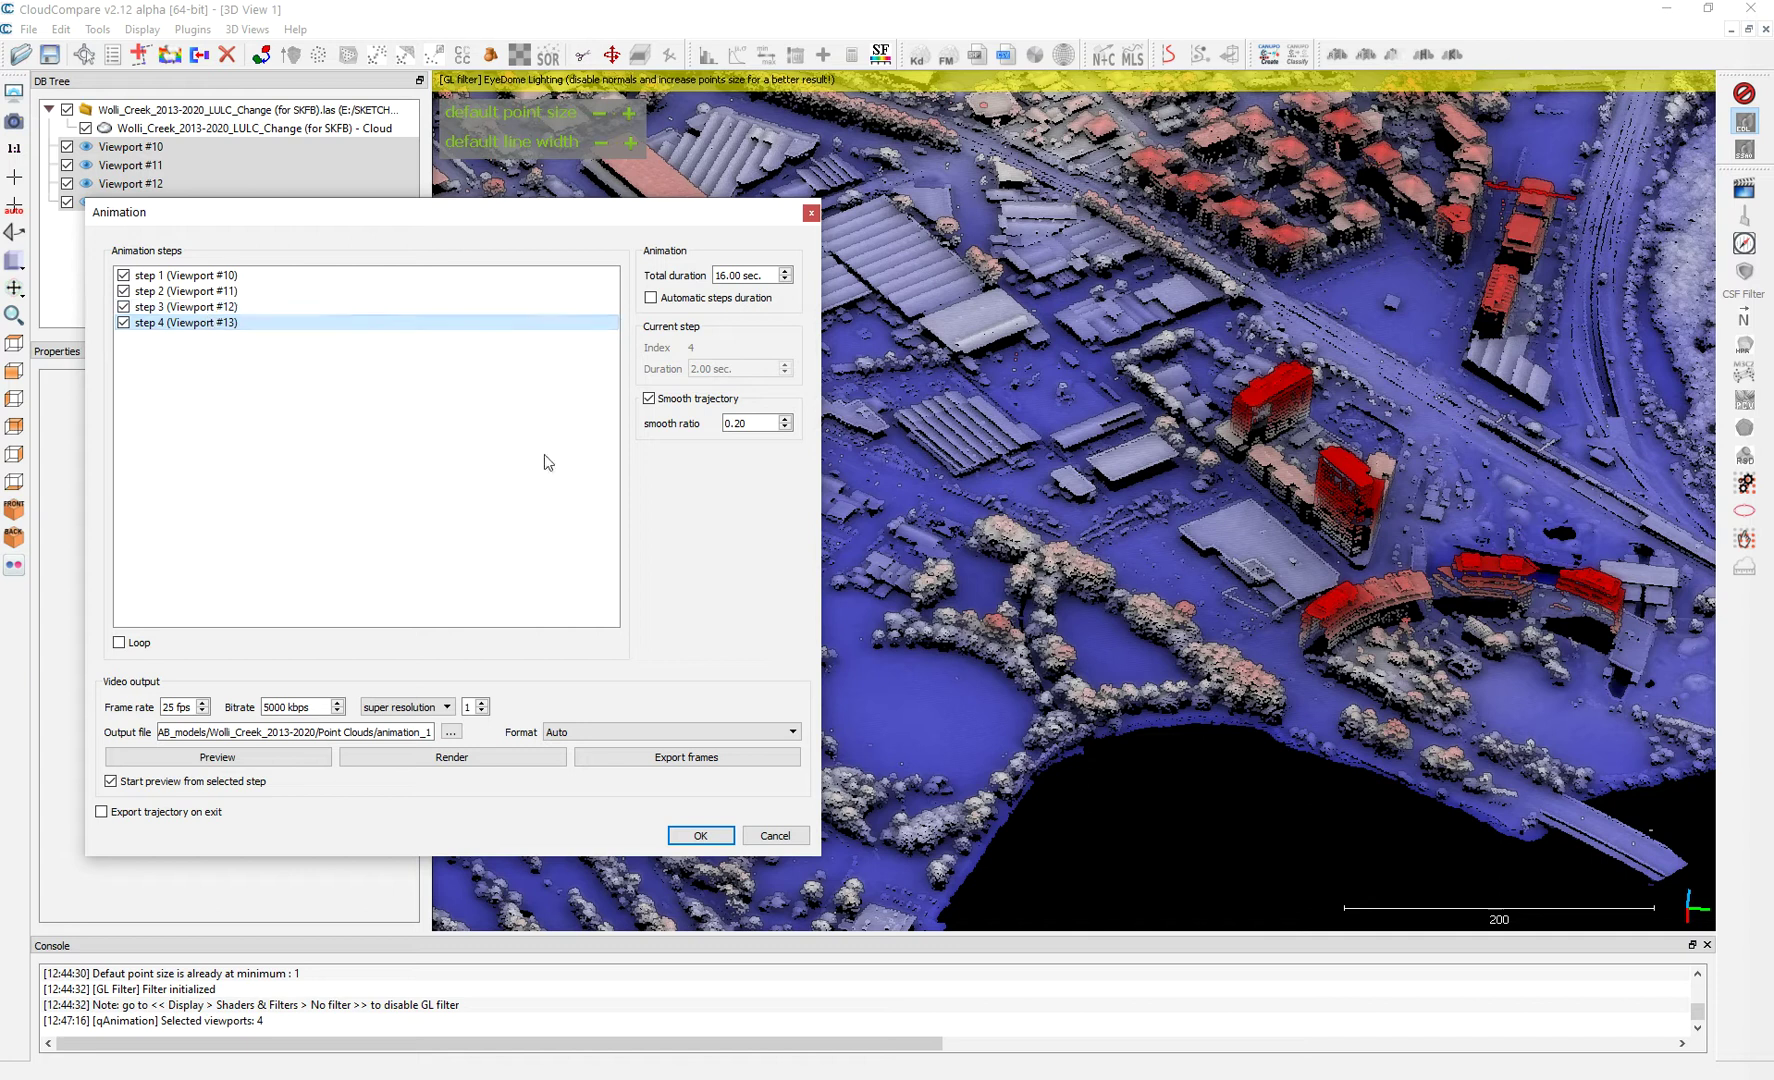
{"action": "left_click", "coordinate": [225, 276]}
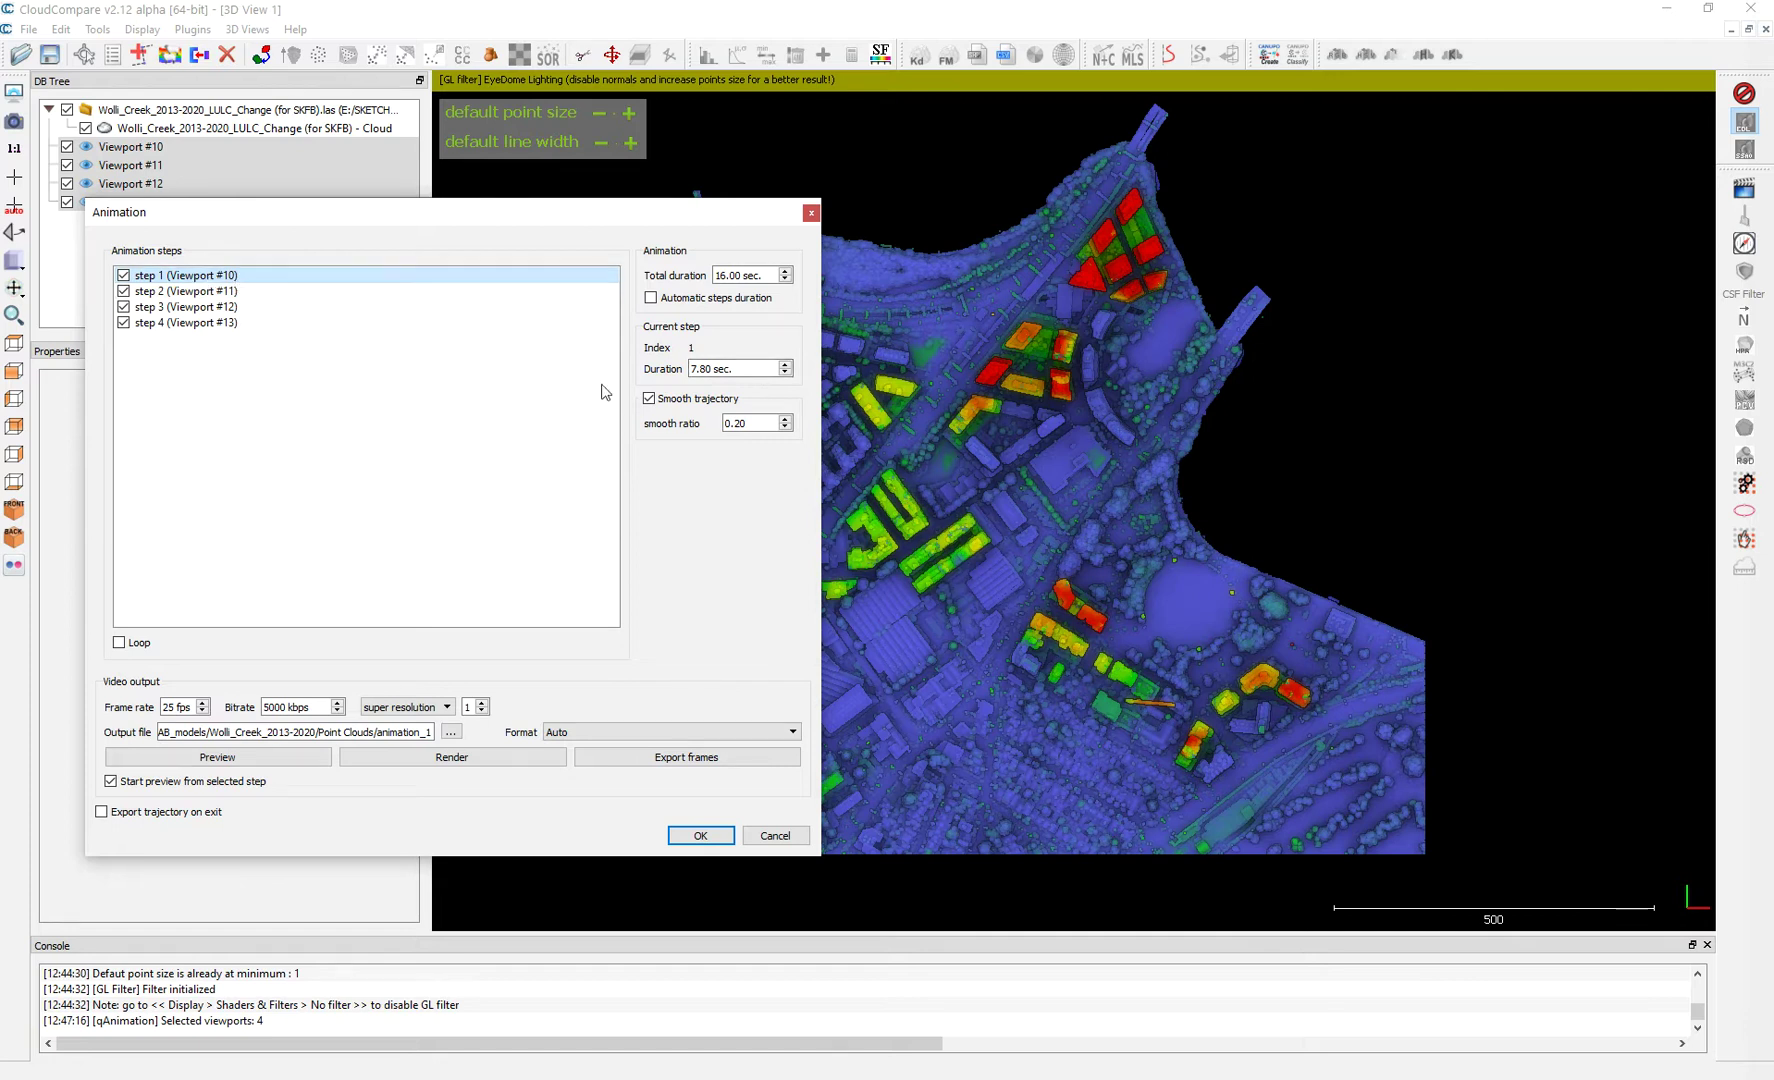
{"action": "left_click", "coordinate": [228, 293]}
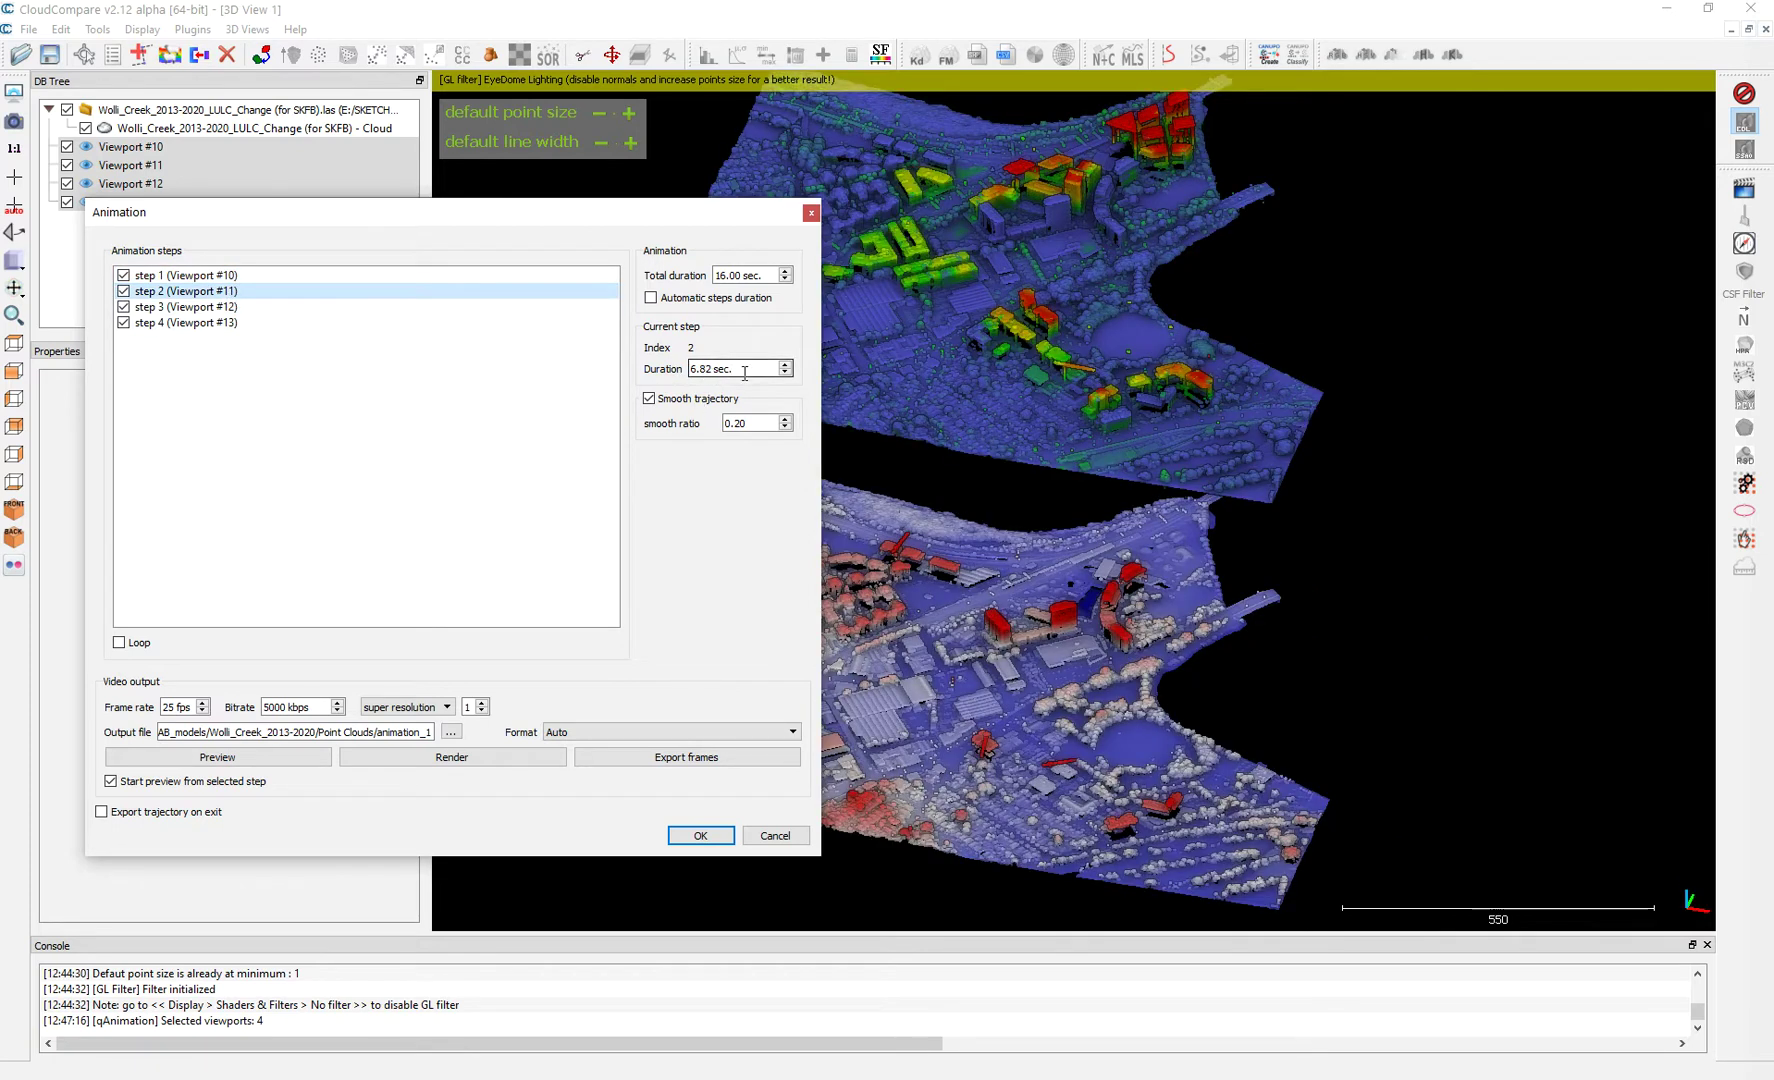
{"action": "left_click", "coordinate": [228, 307]}
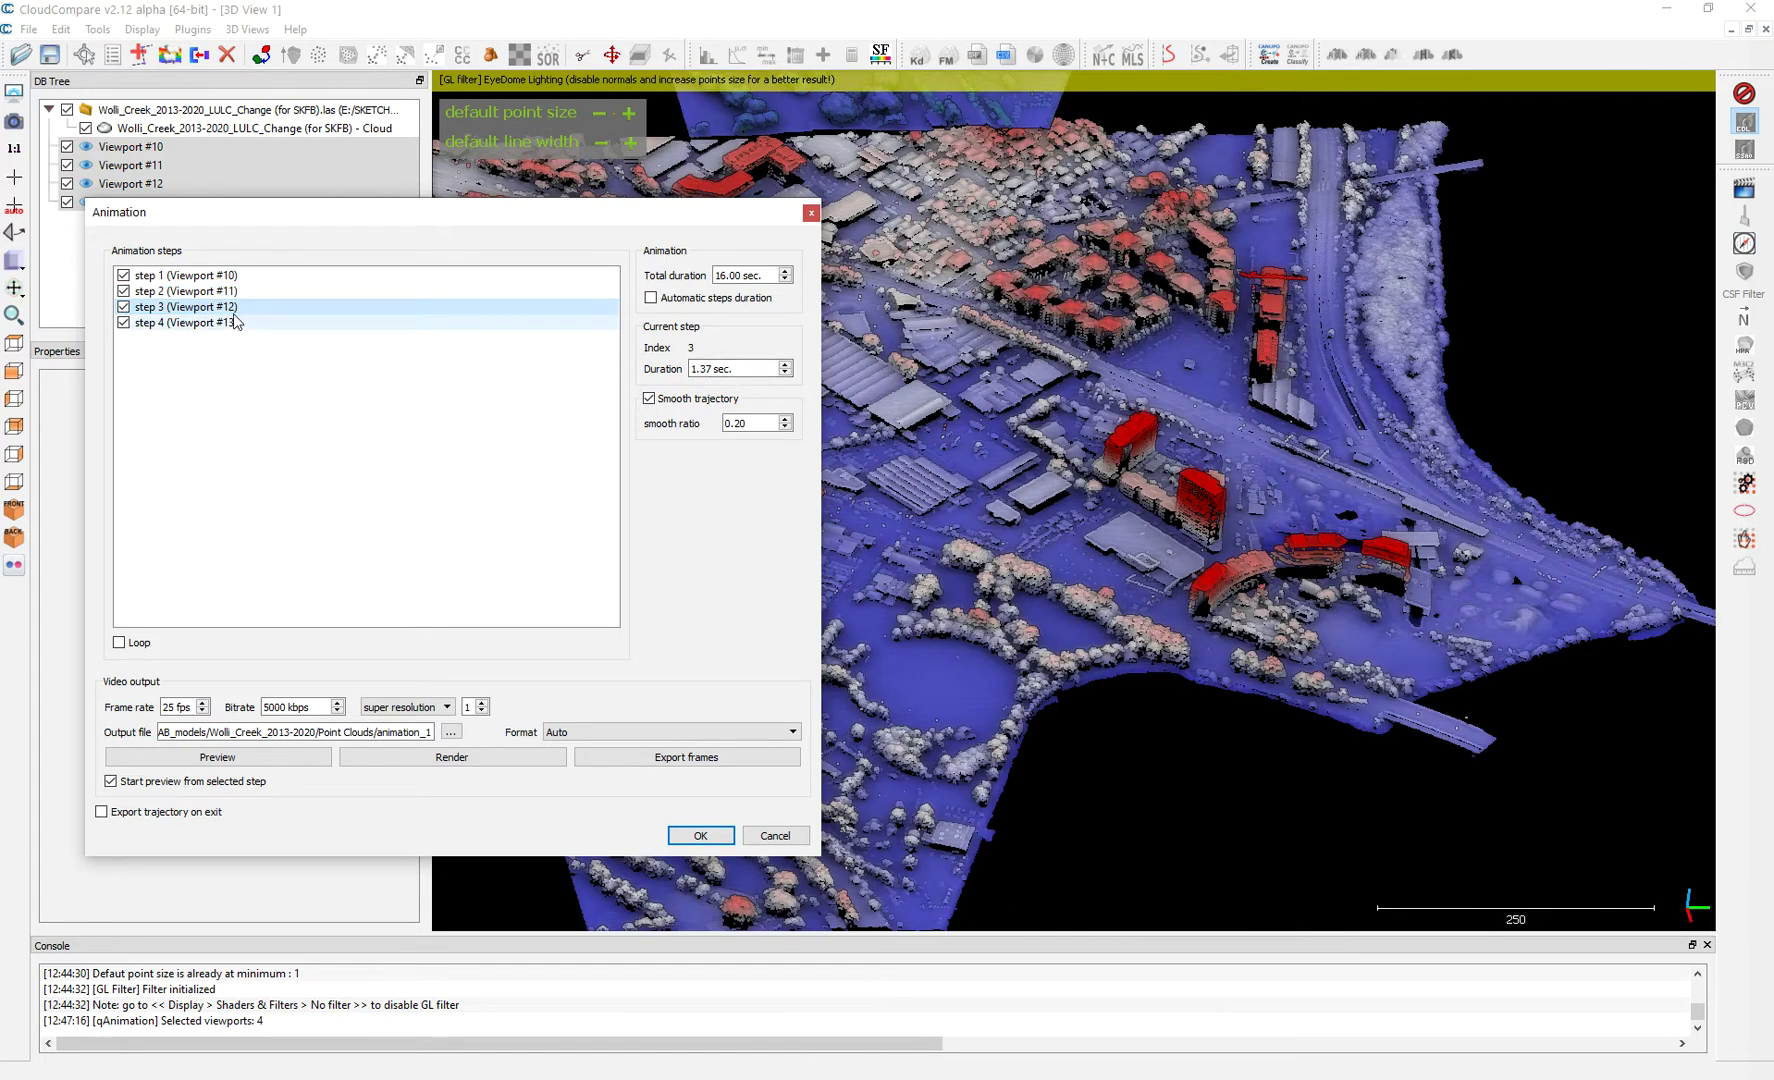
Set the durations of steps 1 and 3 to 4.00 seconds each
{"action": "left_click", "coordinate": [217, 284]}
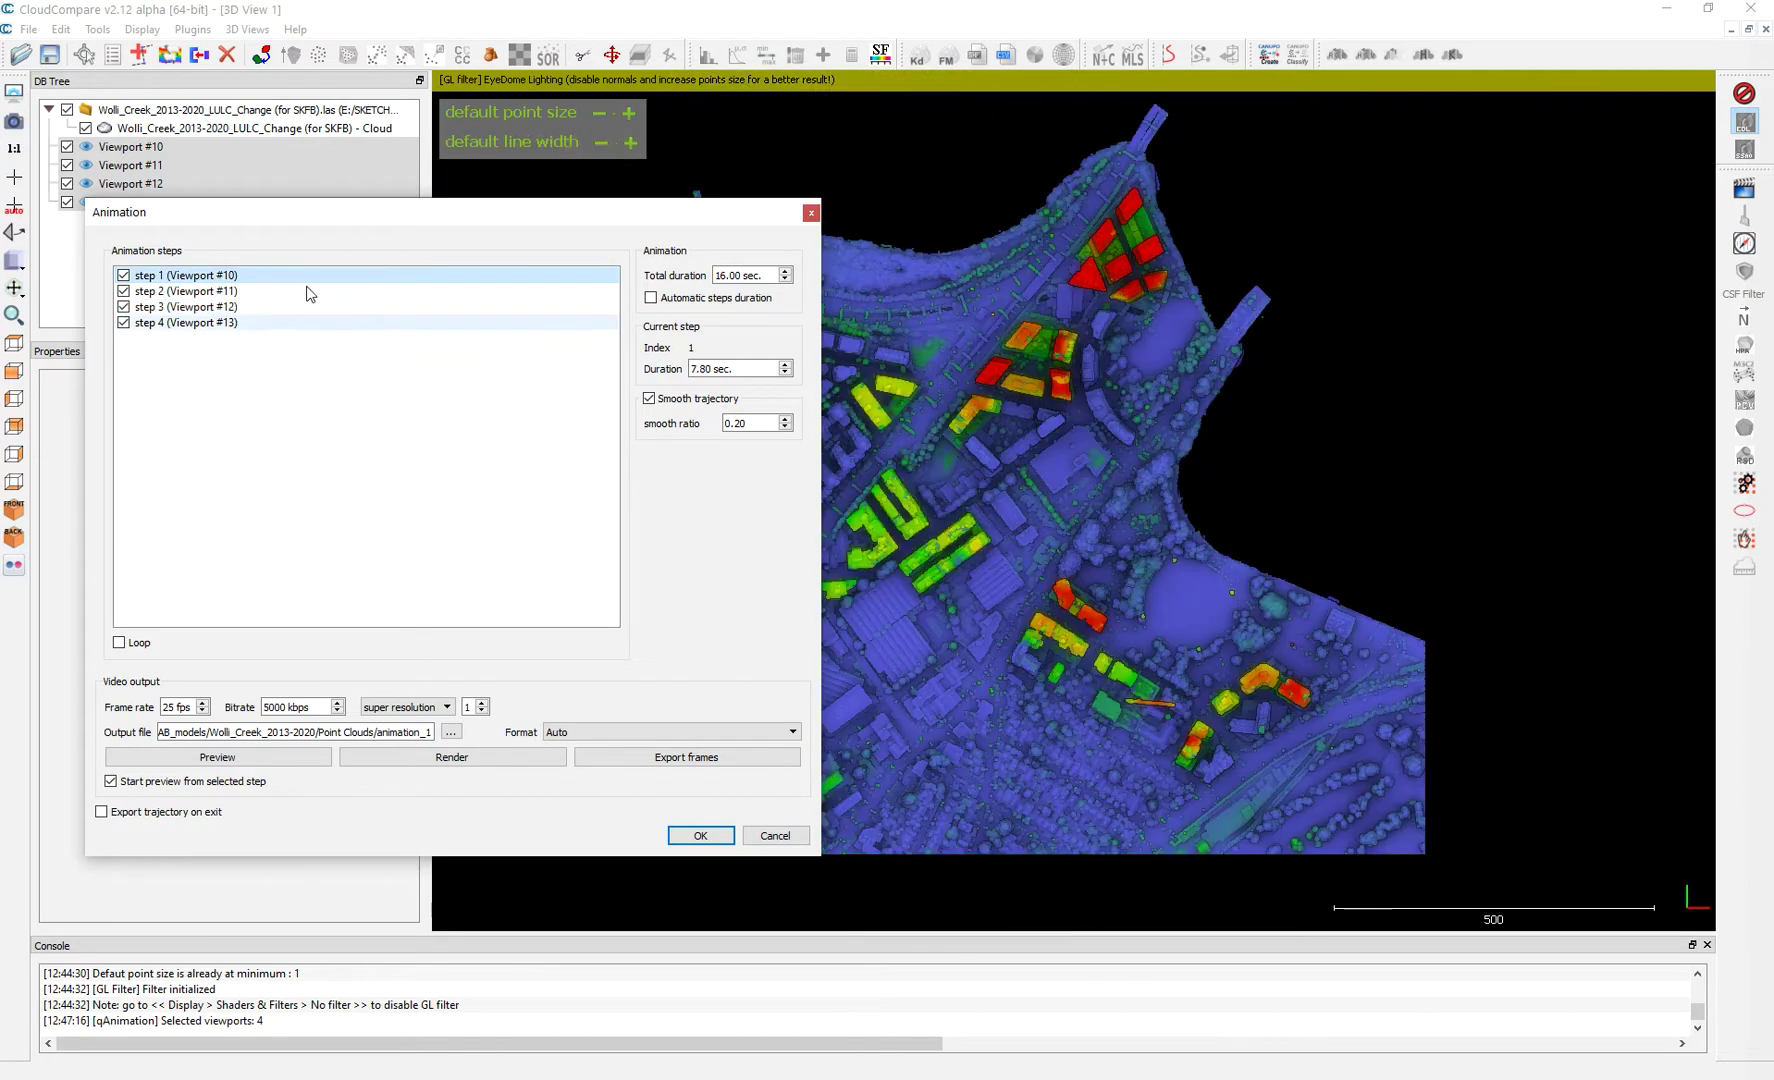
{"action": "double_click", "coordinate": [739, 369]}
{"action": "type", "text": "4.00"}
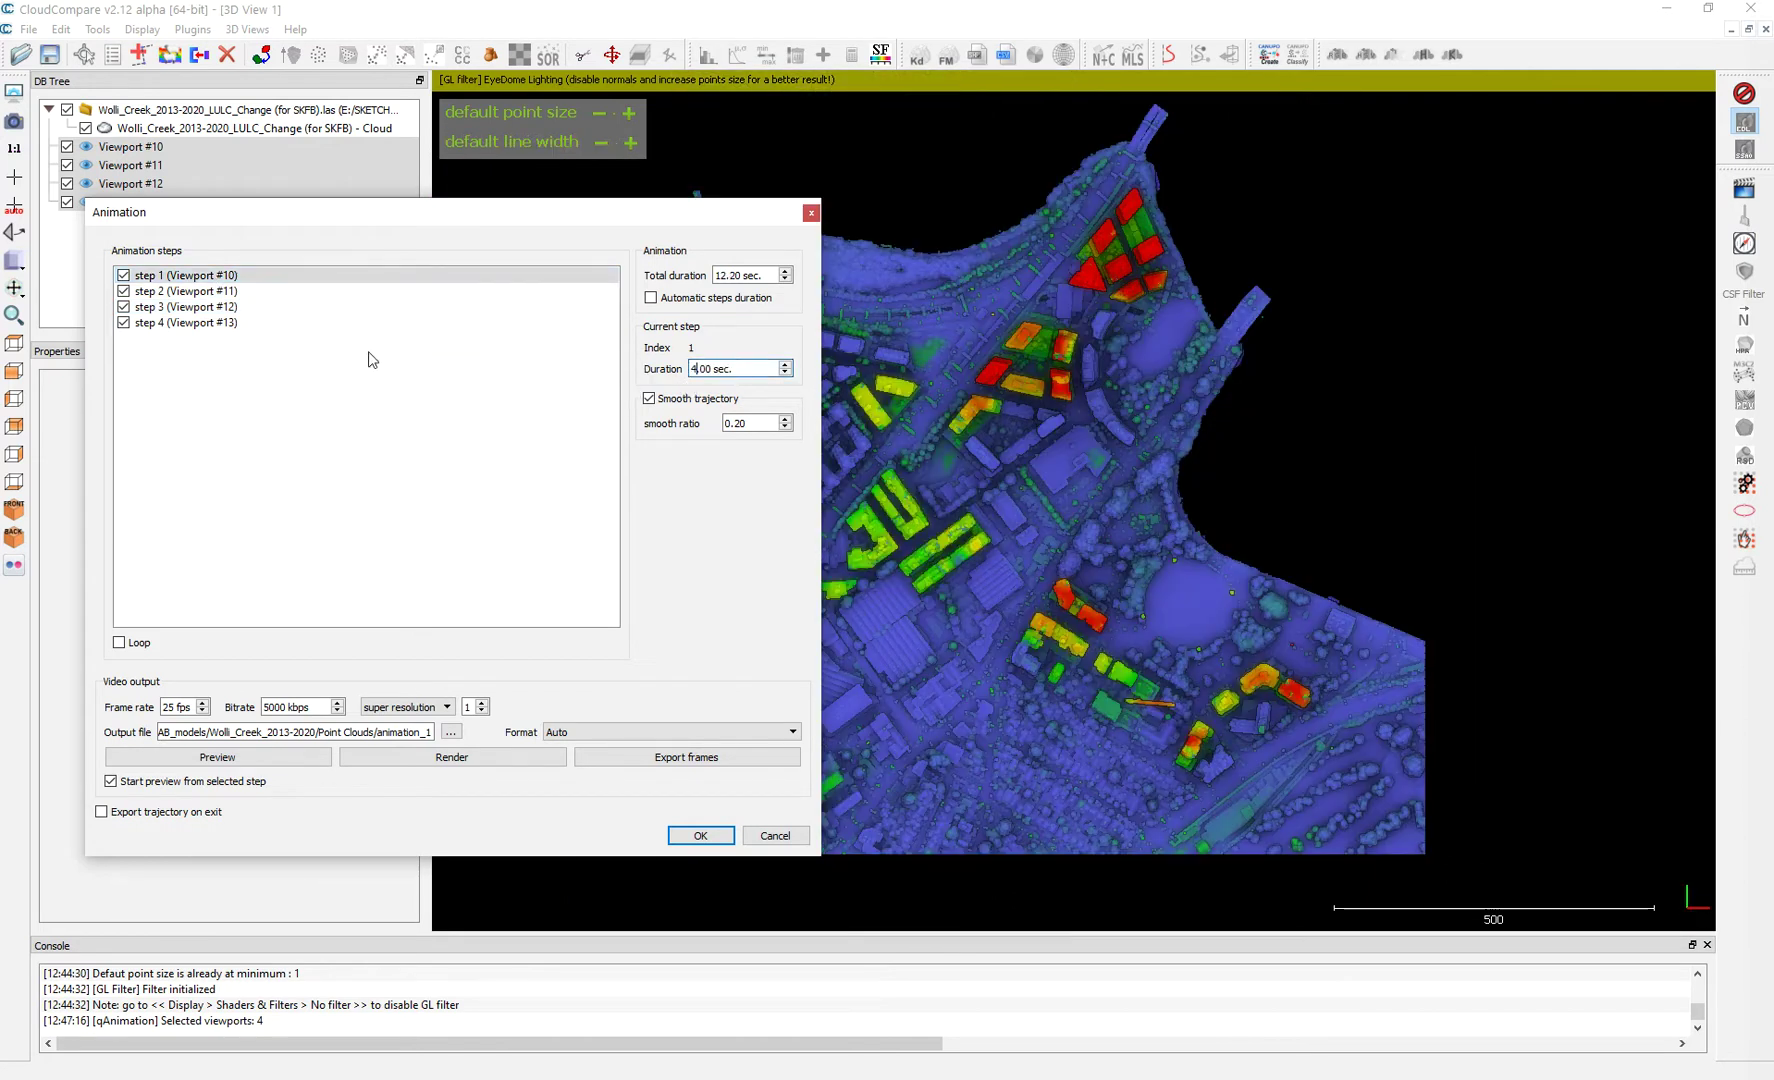
{"action": "left_click", "coordinate": [234, 292]}
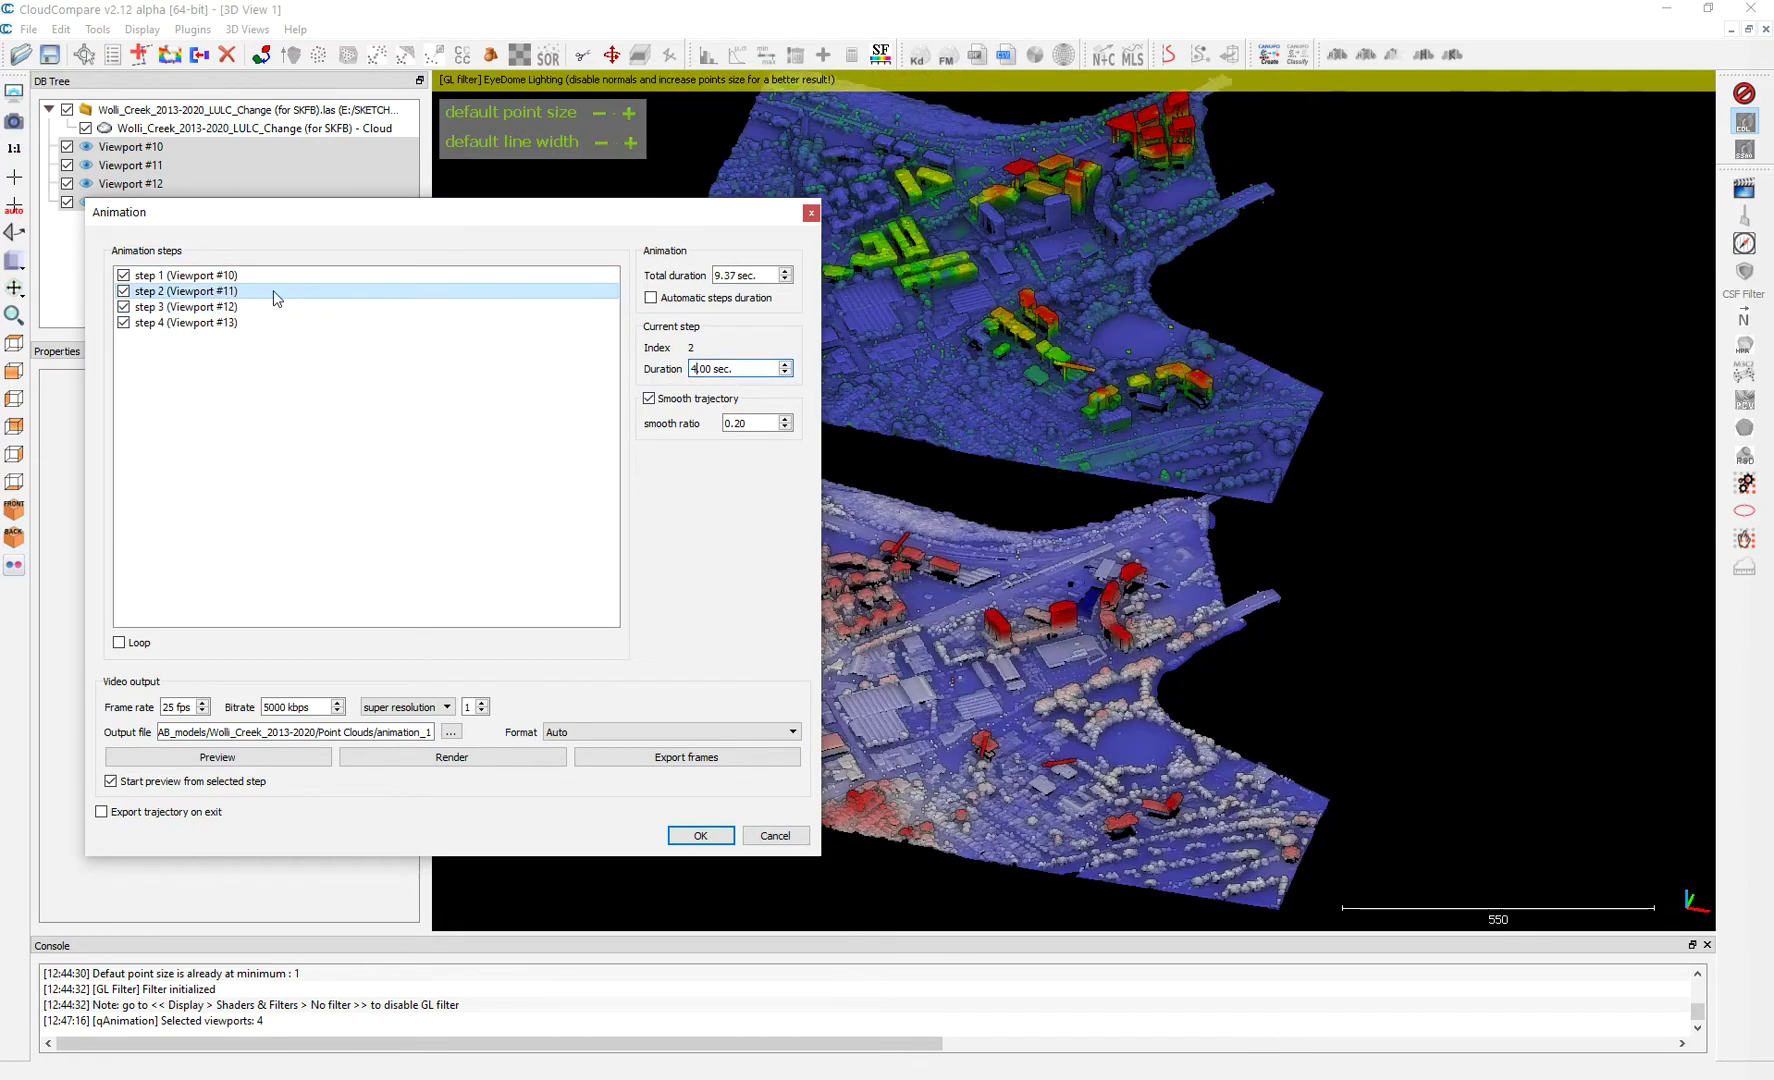
{"action": "left_click", "coordinate": [228, 307]}
{"action": "double_click", "coordinate": [735, 369]}
{"action": "type", "text": "4.00"}
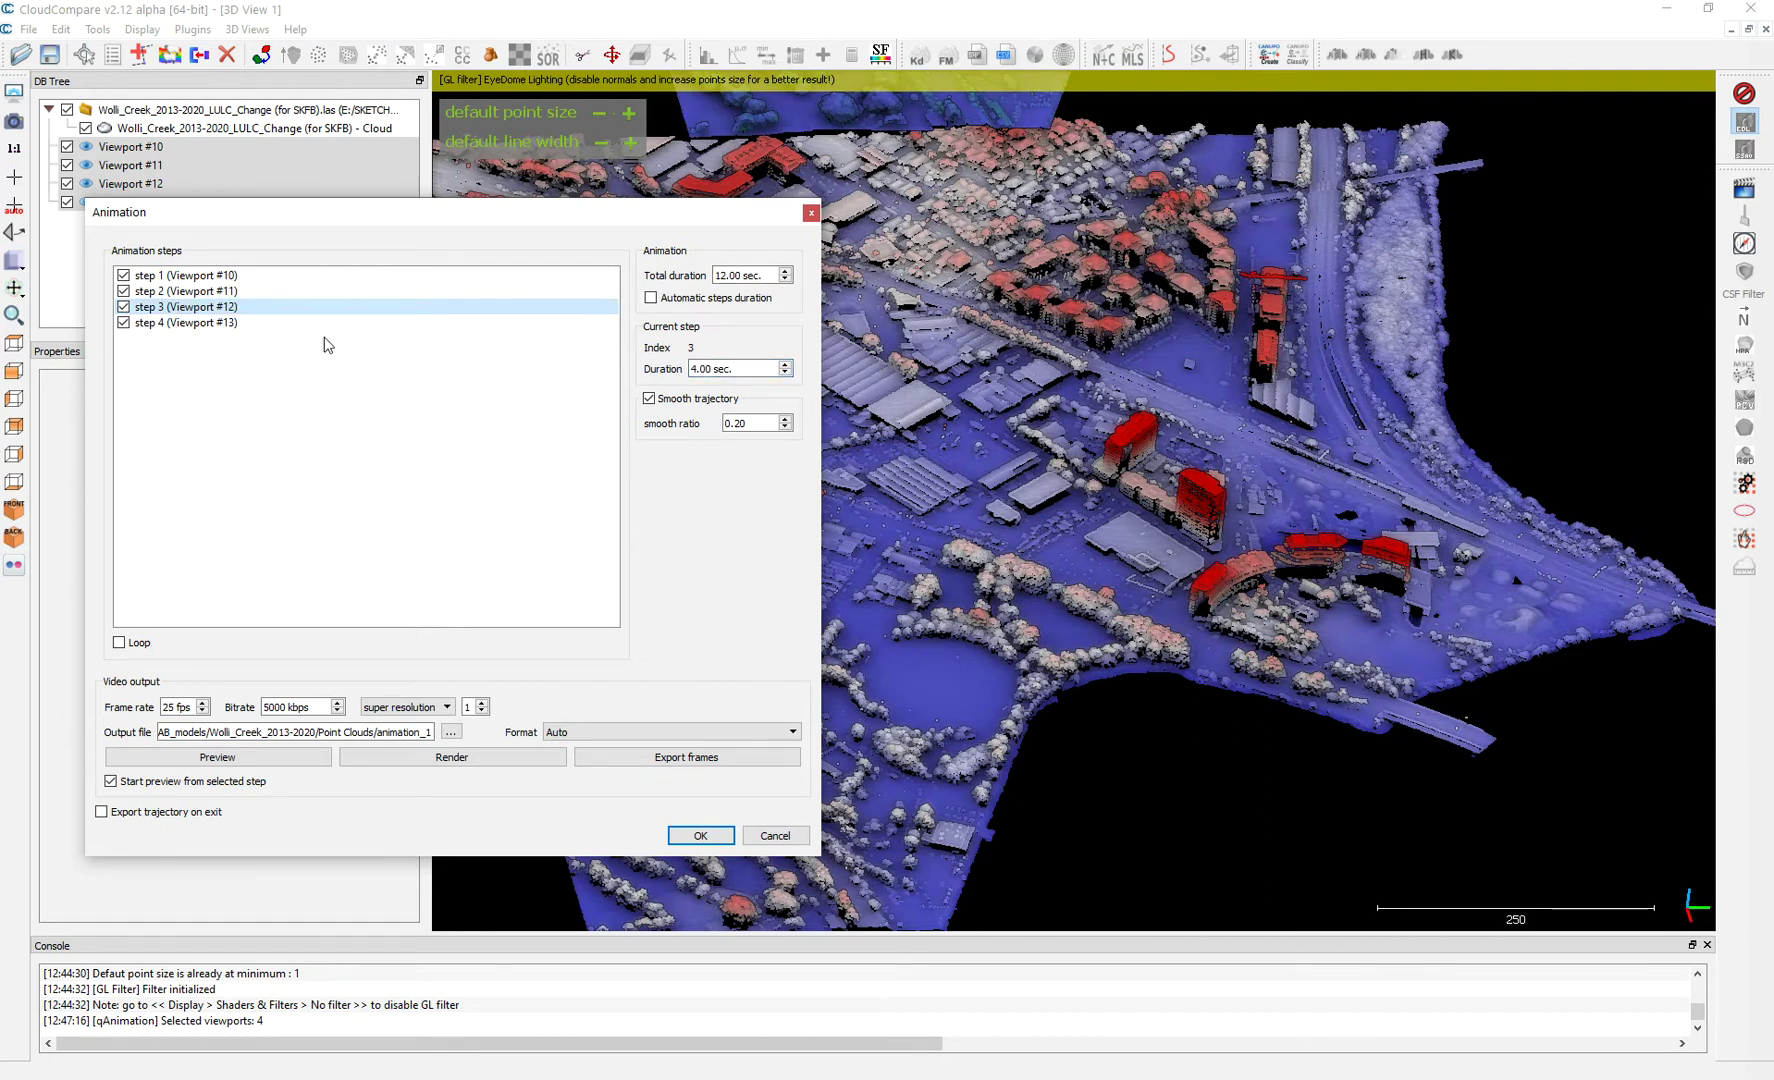
Select the last animation step and set 30 fps, 8000 kbps, super resolution factor 1
{"action": "left_click", "coordinate": [233, 323]}
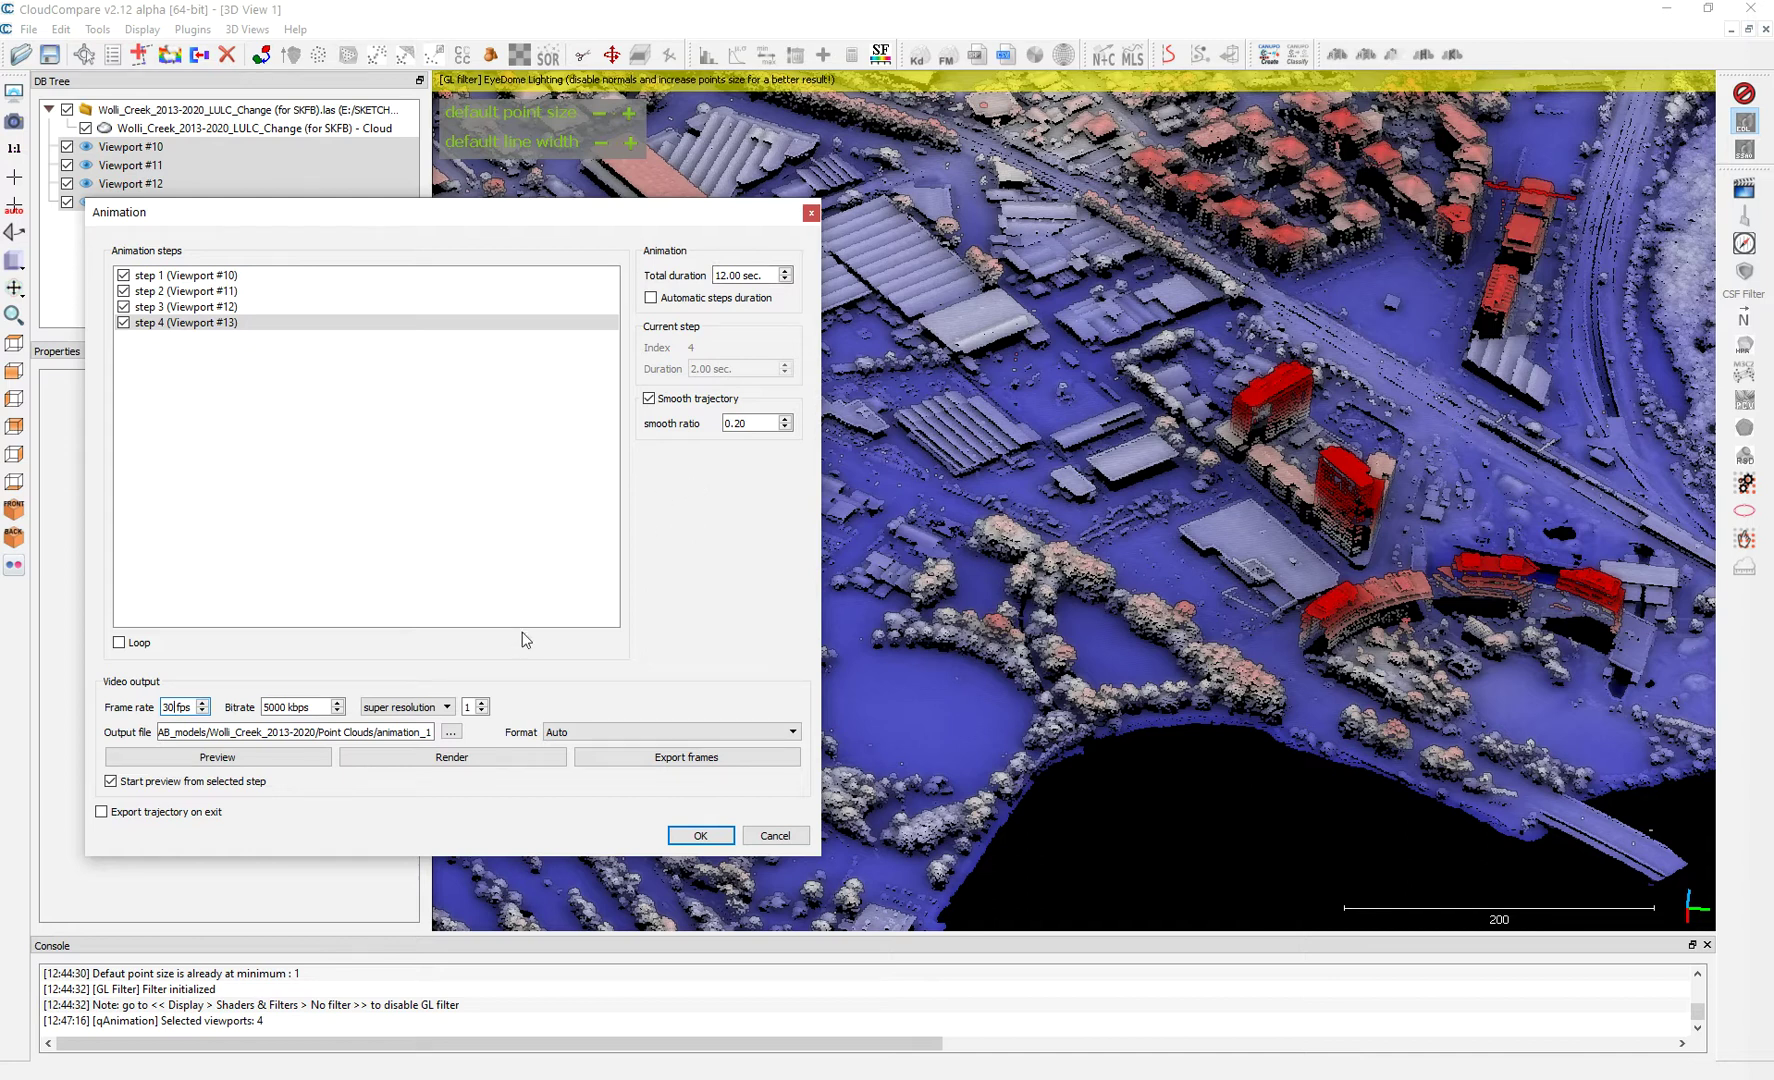
{"action": "left_click", "coordinate": [274, 706]}
{"action": "left_click", "coordinate": [442, 712]}
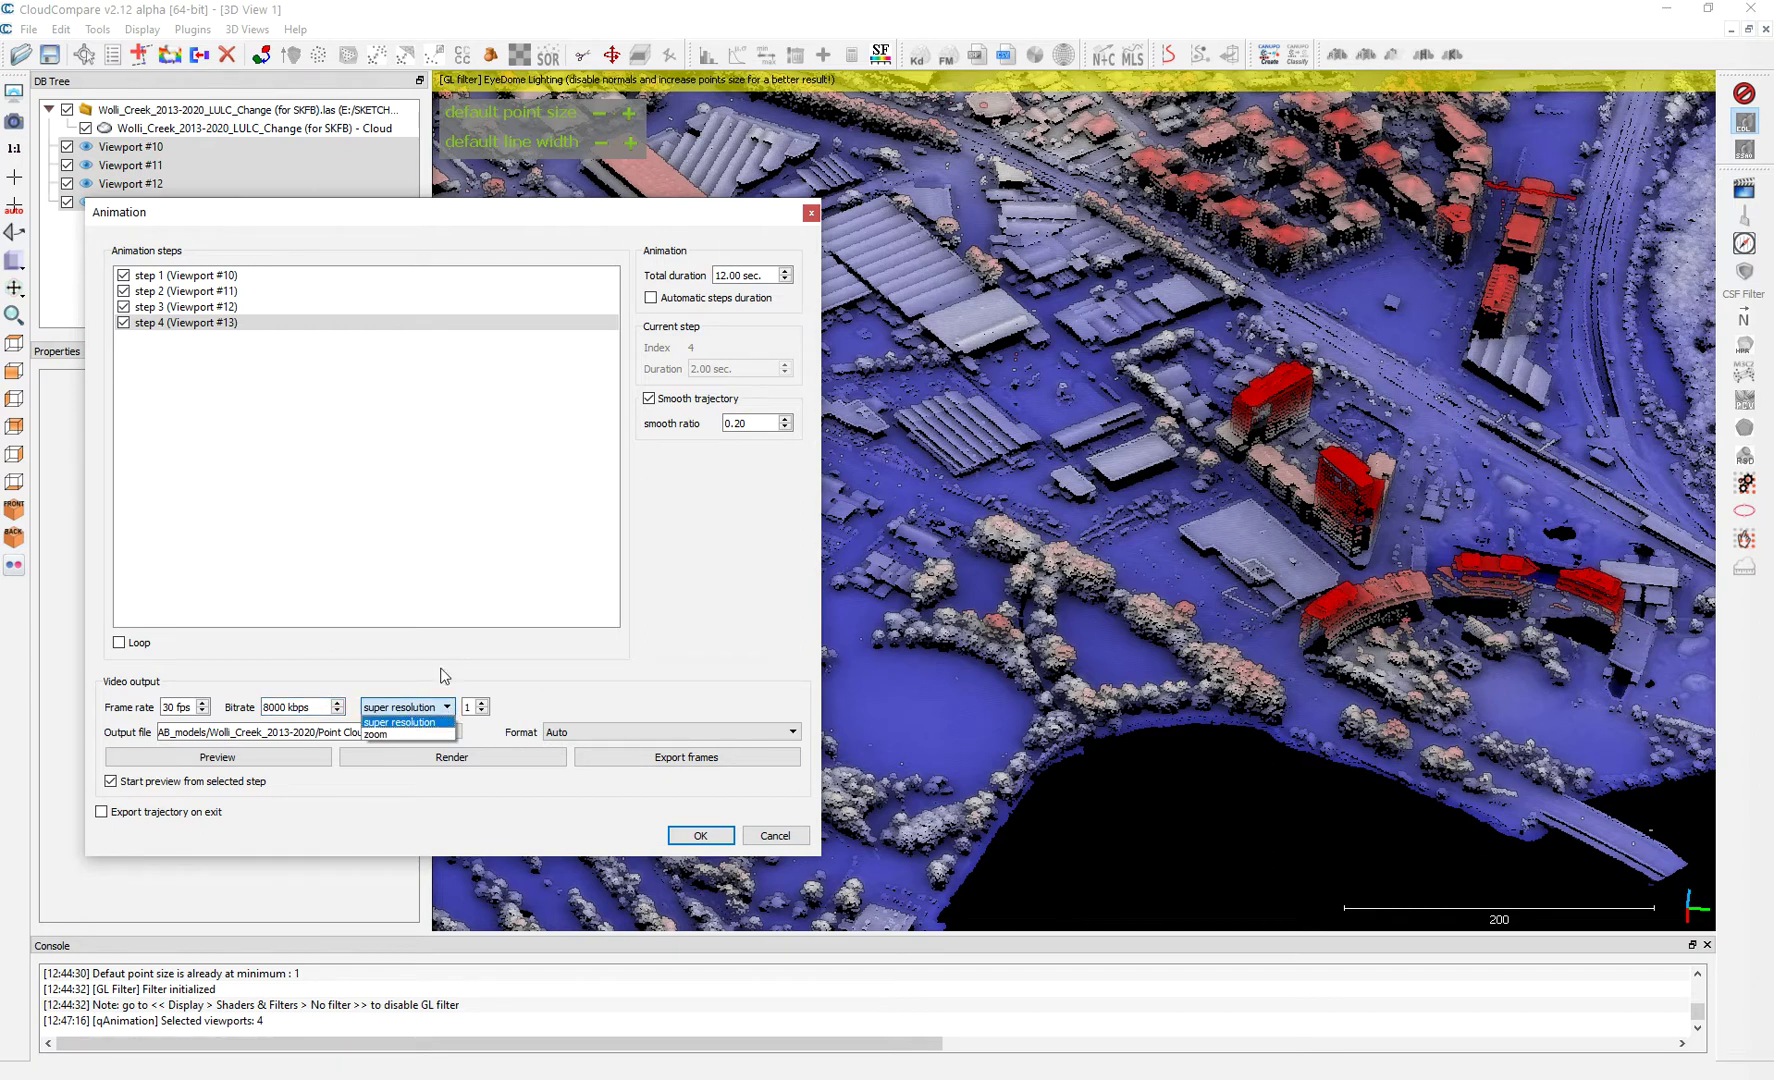
{"action": "left_click", "coordinate": [400, 722]}
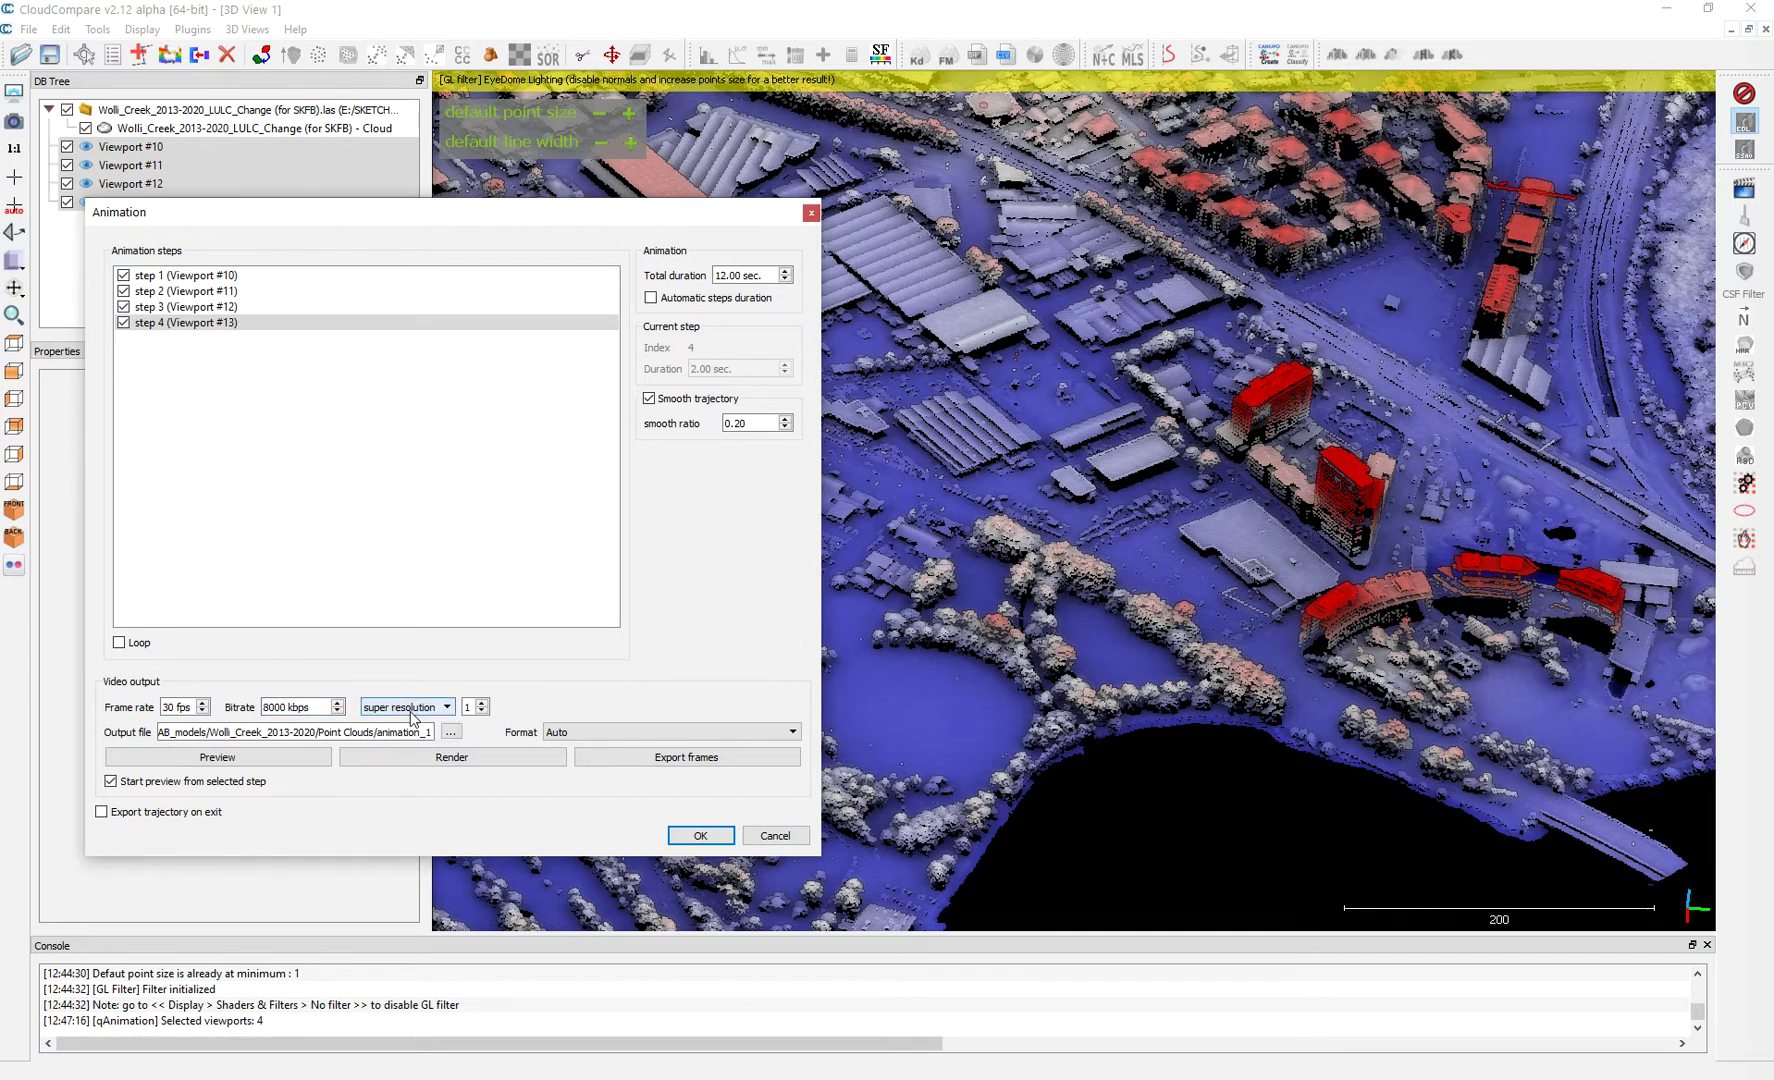
{"action": "left_click", "coordinate": [482, 711]}
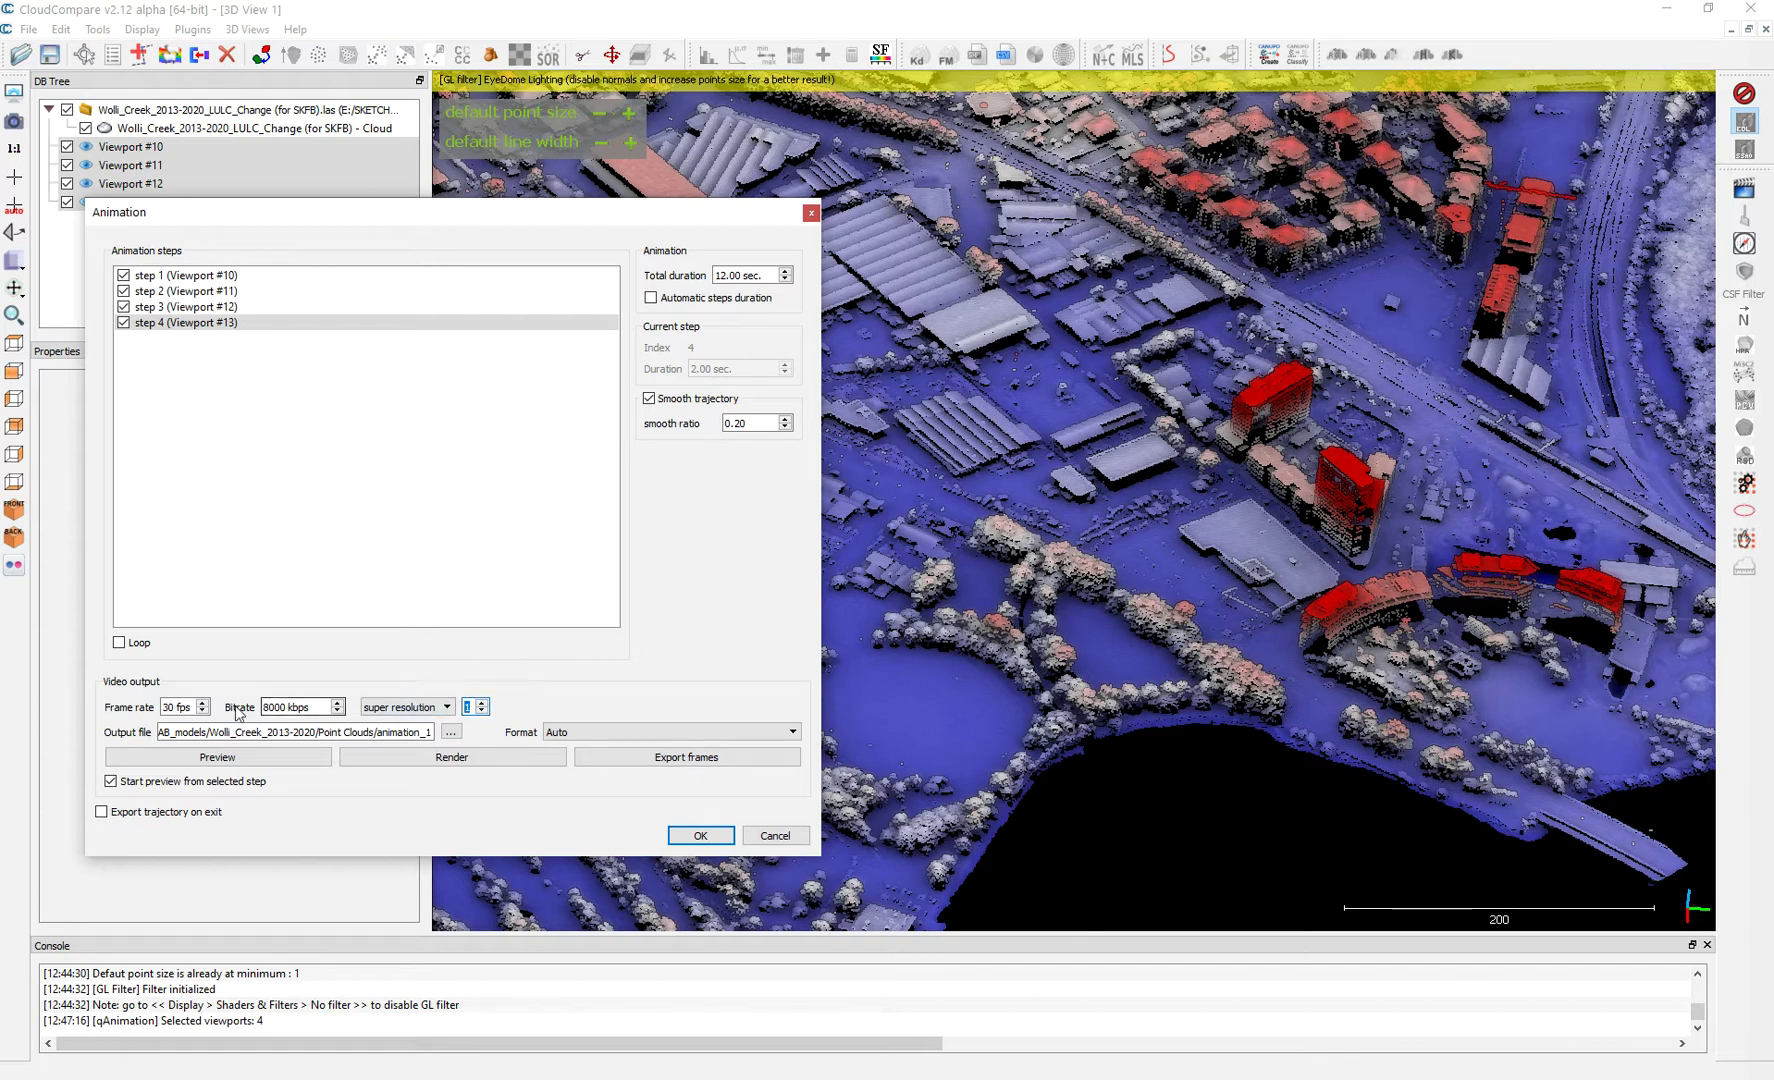
{"action": "left_click", "coordinate": [217, 757]}
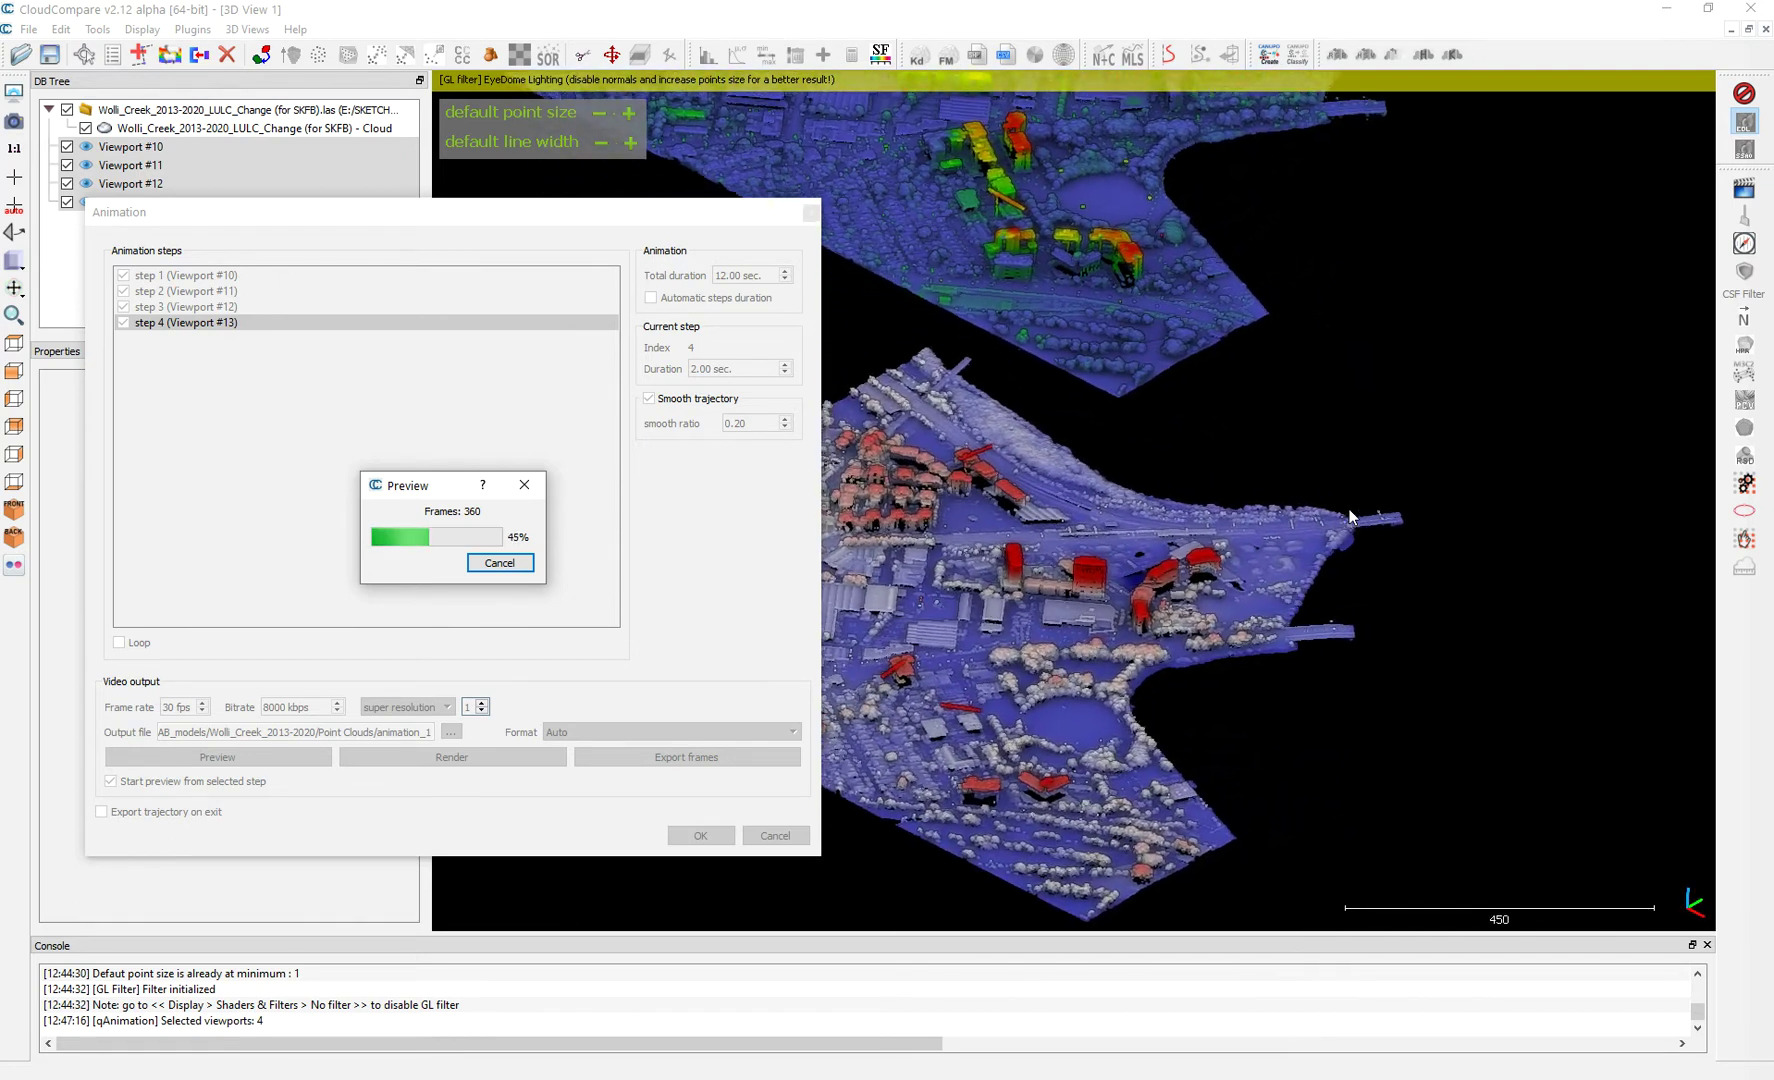
{"action": "left_click", "coordinate": [500, 563]}
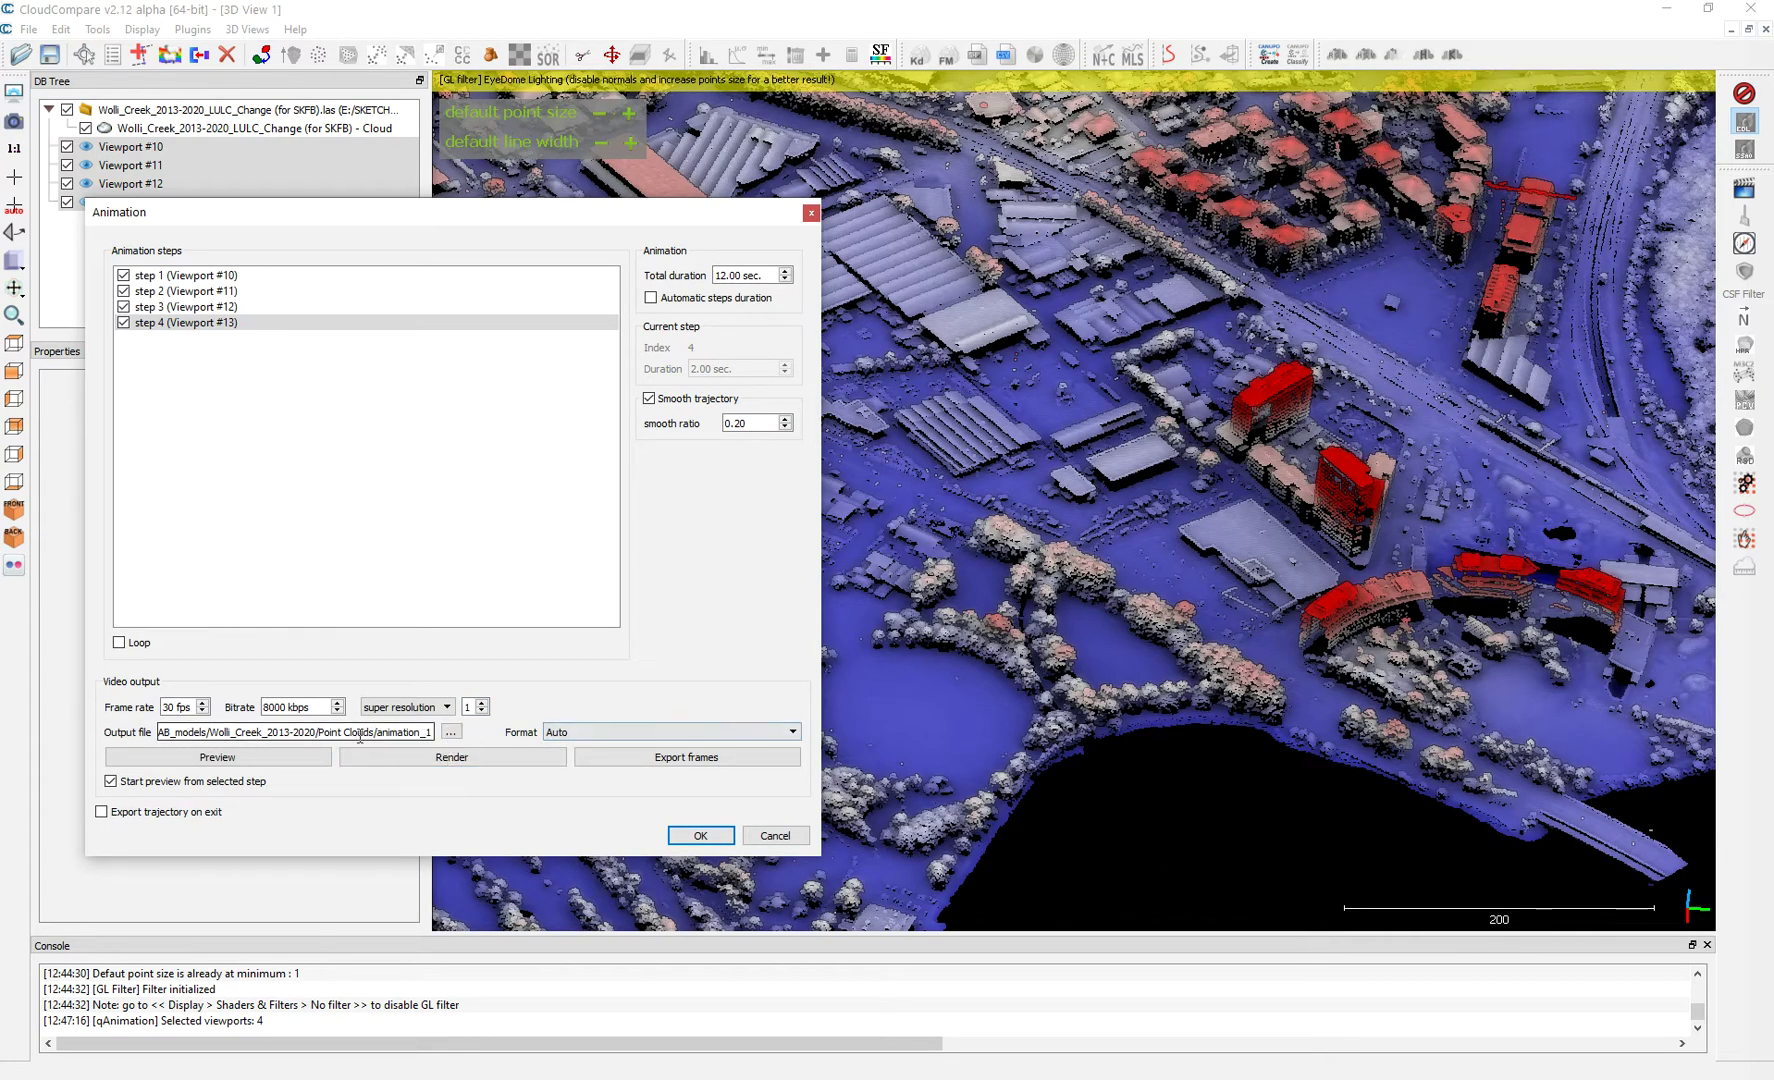
Set the output video file to animation_1 in the Point Clouds folder
{"action": "left_click", "coordinate": [451, 734]}
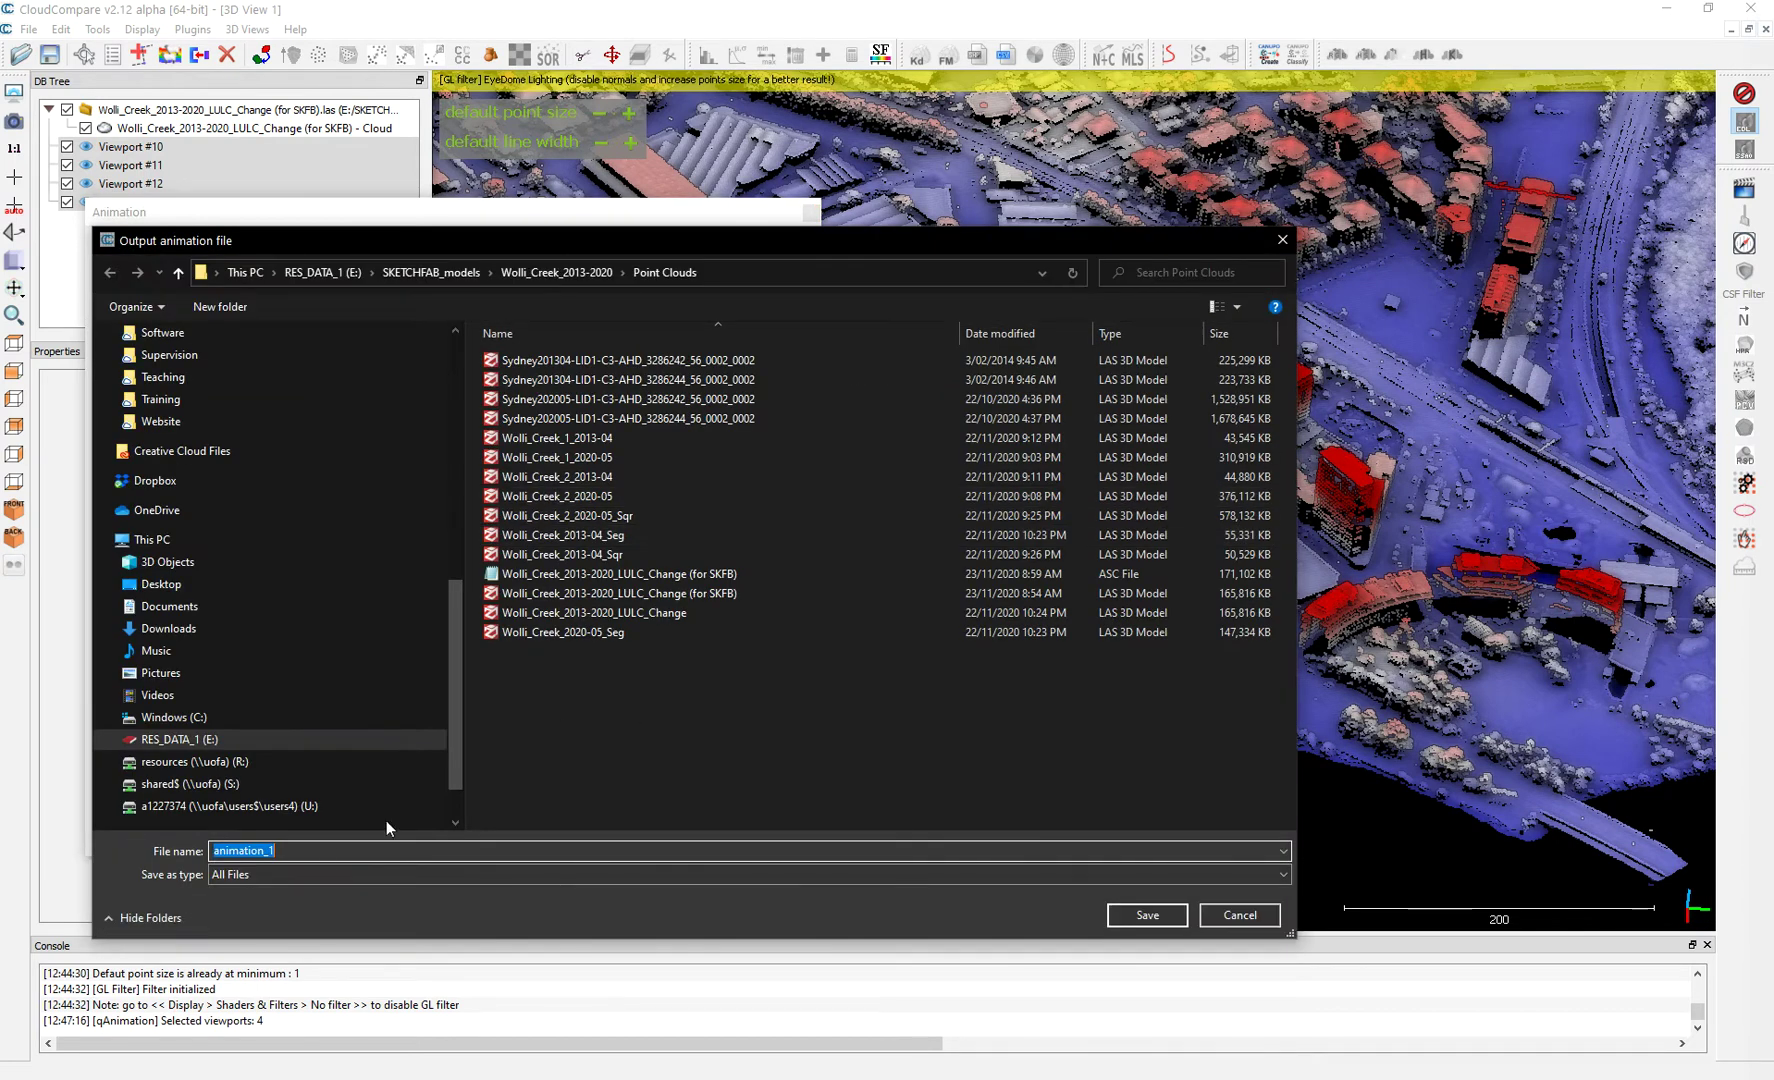
{"action": "left_click", "coordinate": [267, 848]}
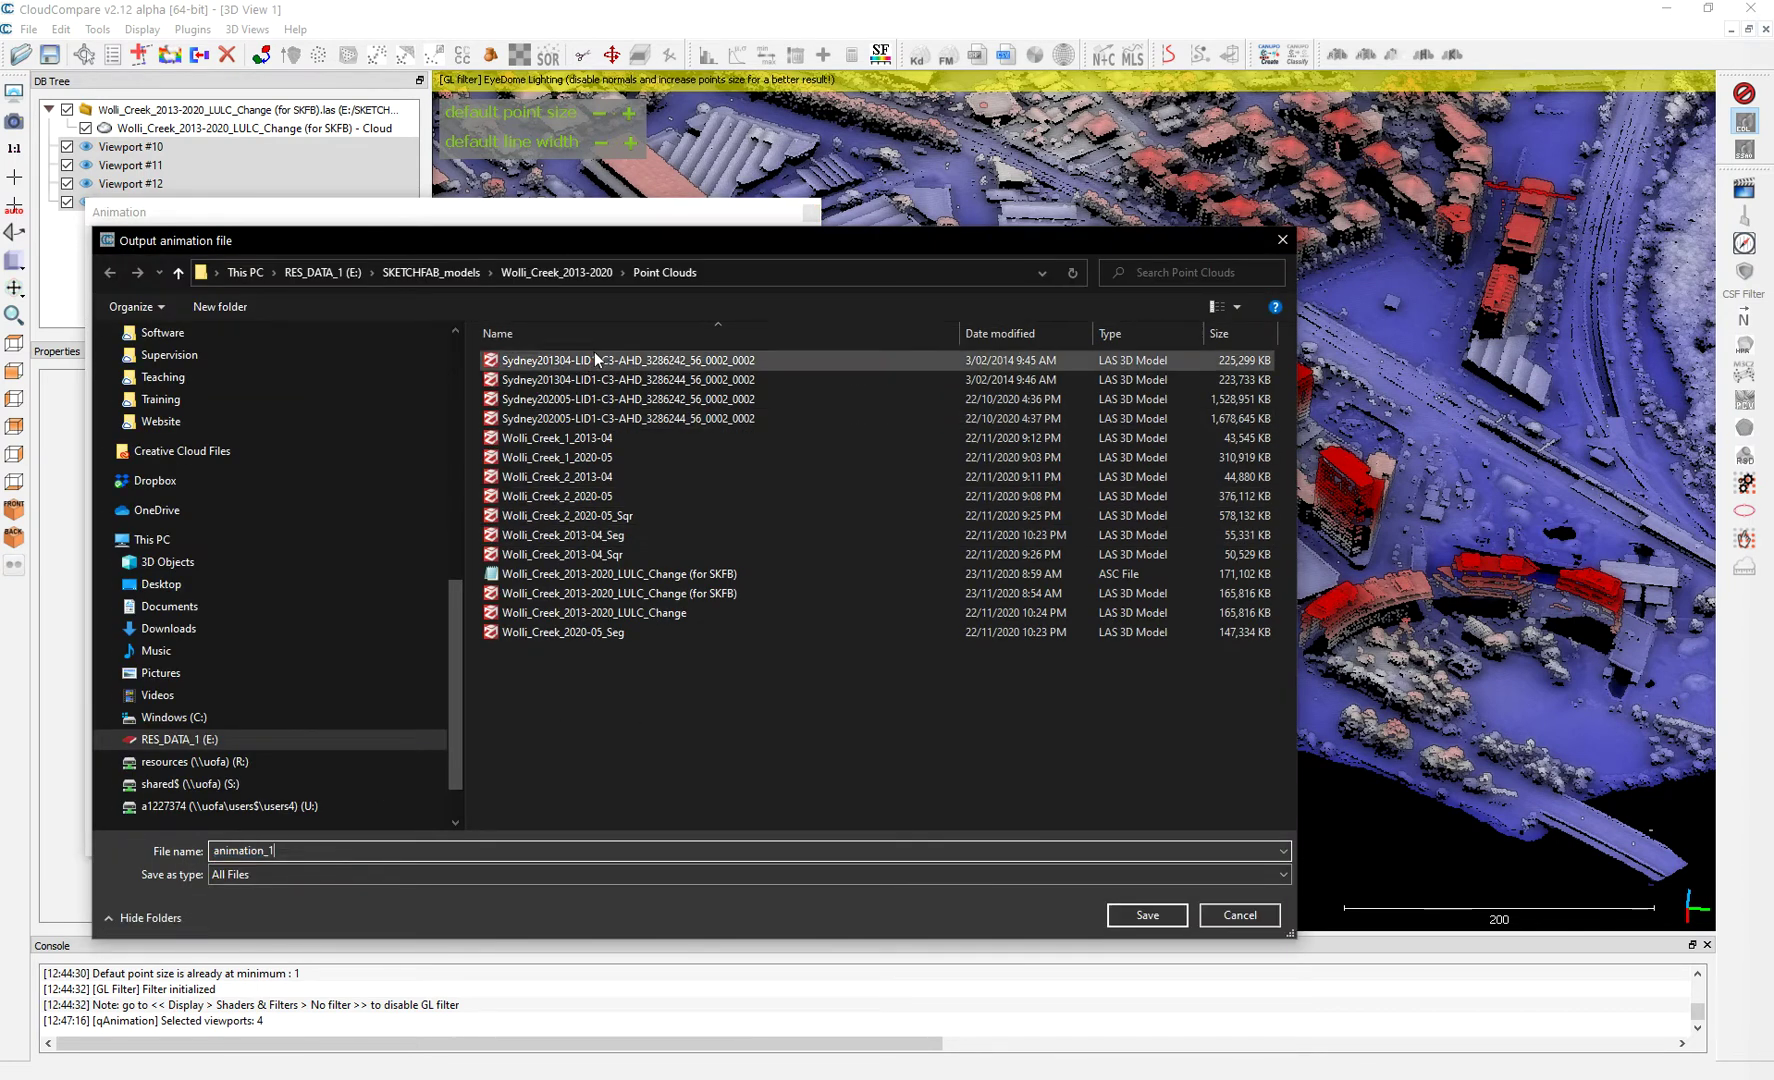
{"action": "left_click", "coordinate": [1127, 917]}
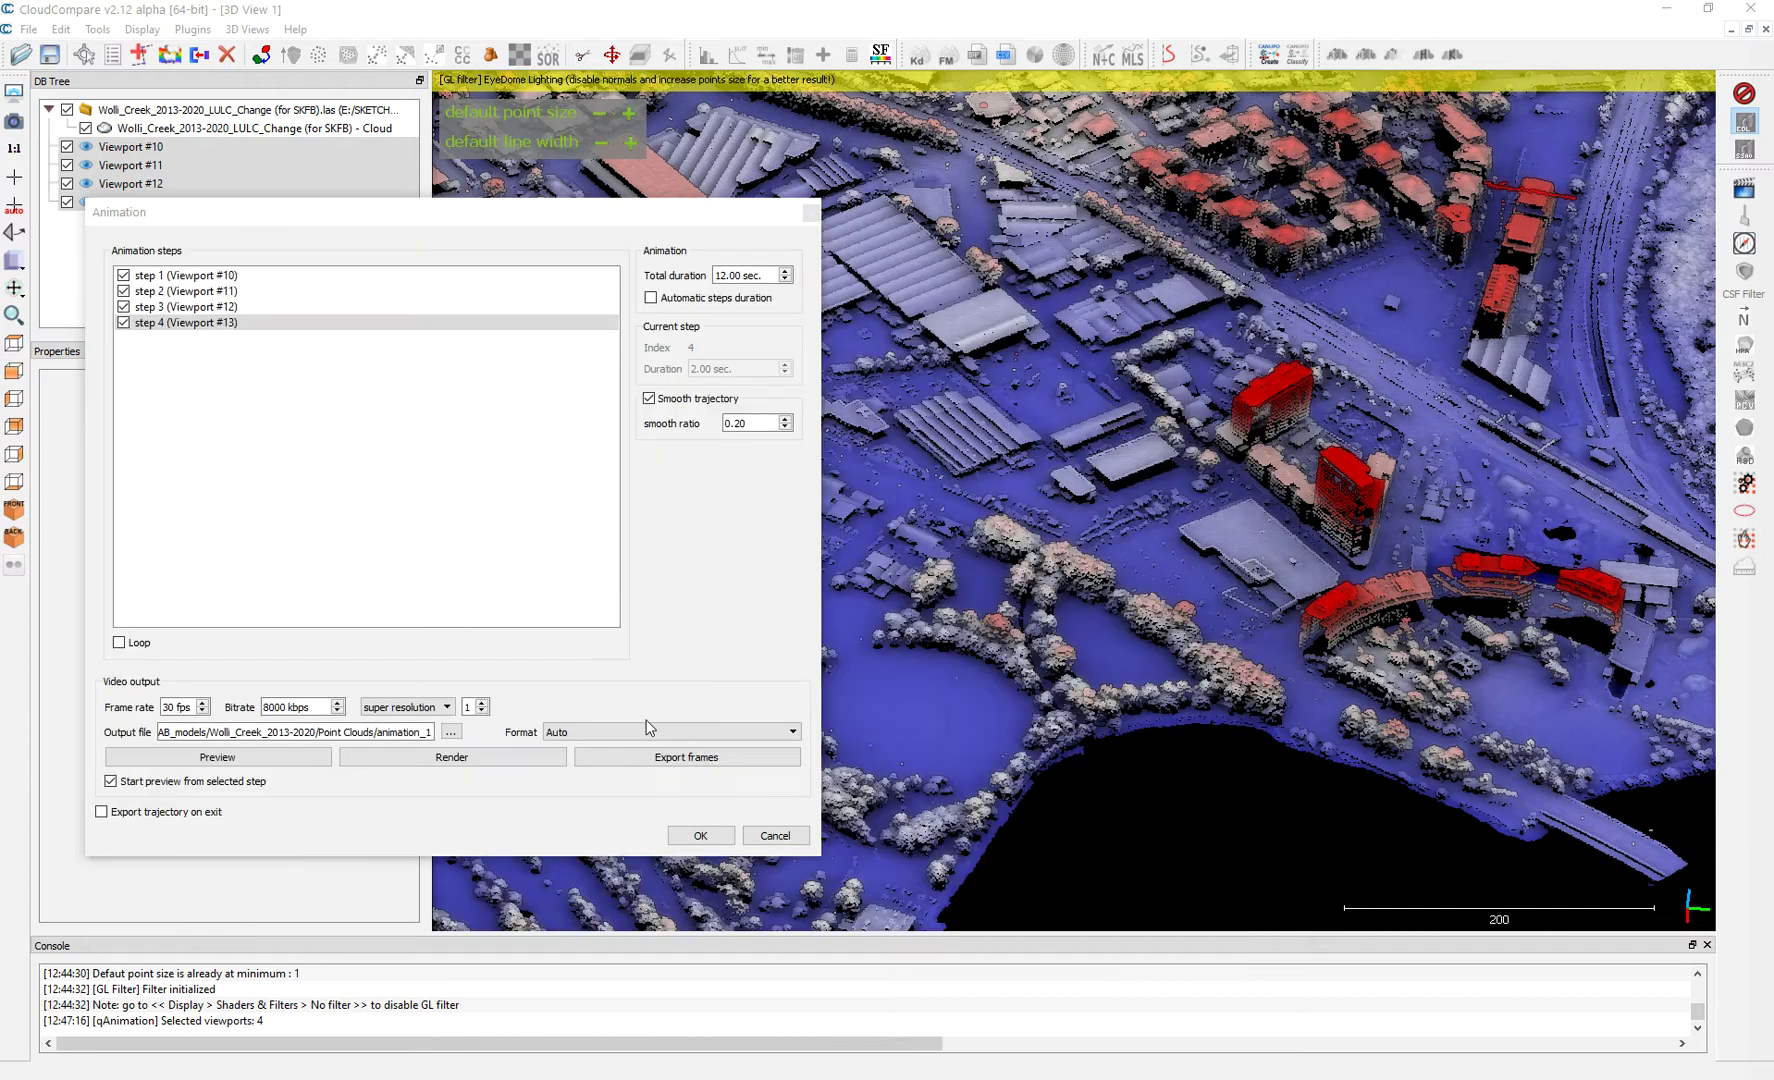
Choose MP4 (MPEG-4 Part 14) format, disable trajectory export on exit, and render the video
{"action": "left_click", "coordinate": [690, 731]}
{"action": "left_click_drag", "start_coordinate": [797, 771], "coordinate": [792, 818]}
{"action": "scroll", "coordinate": [792, 812], "scroll_direction": "up", "scroll_amount": 2}
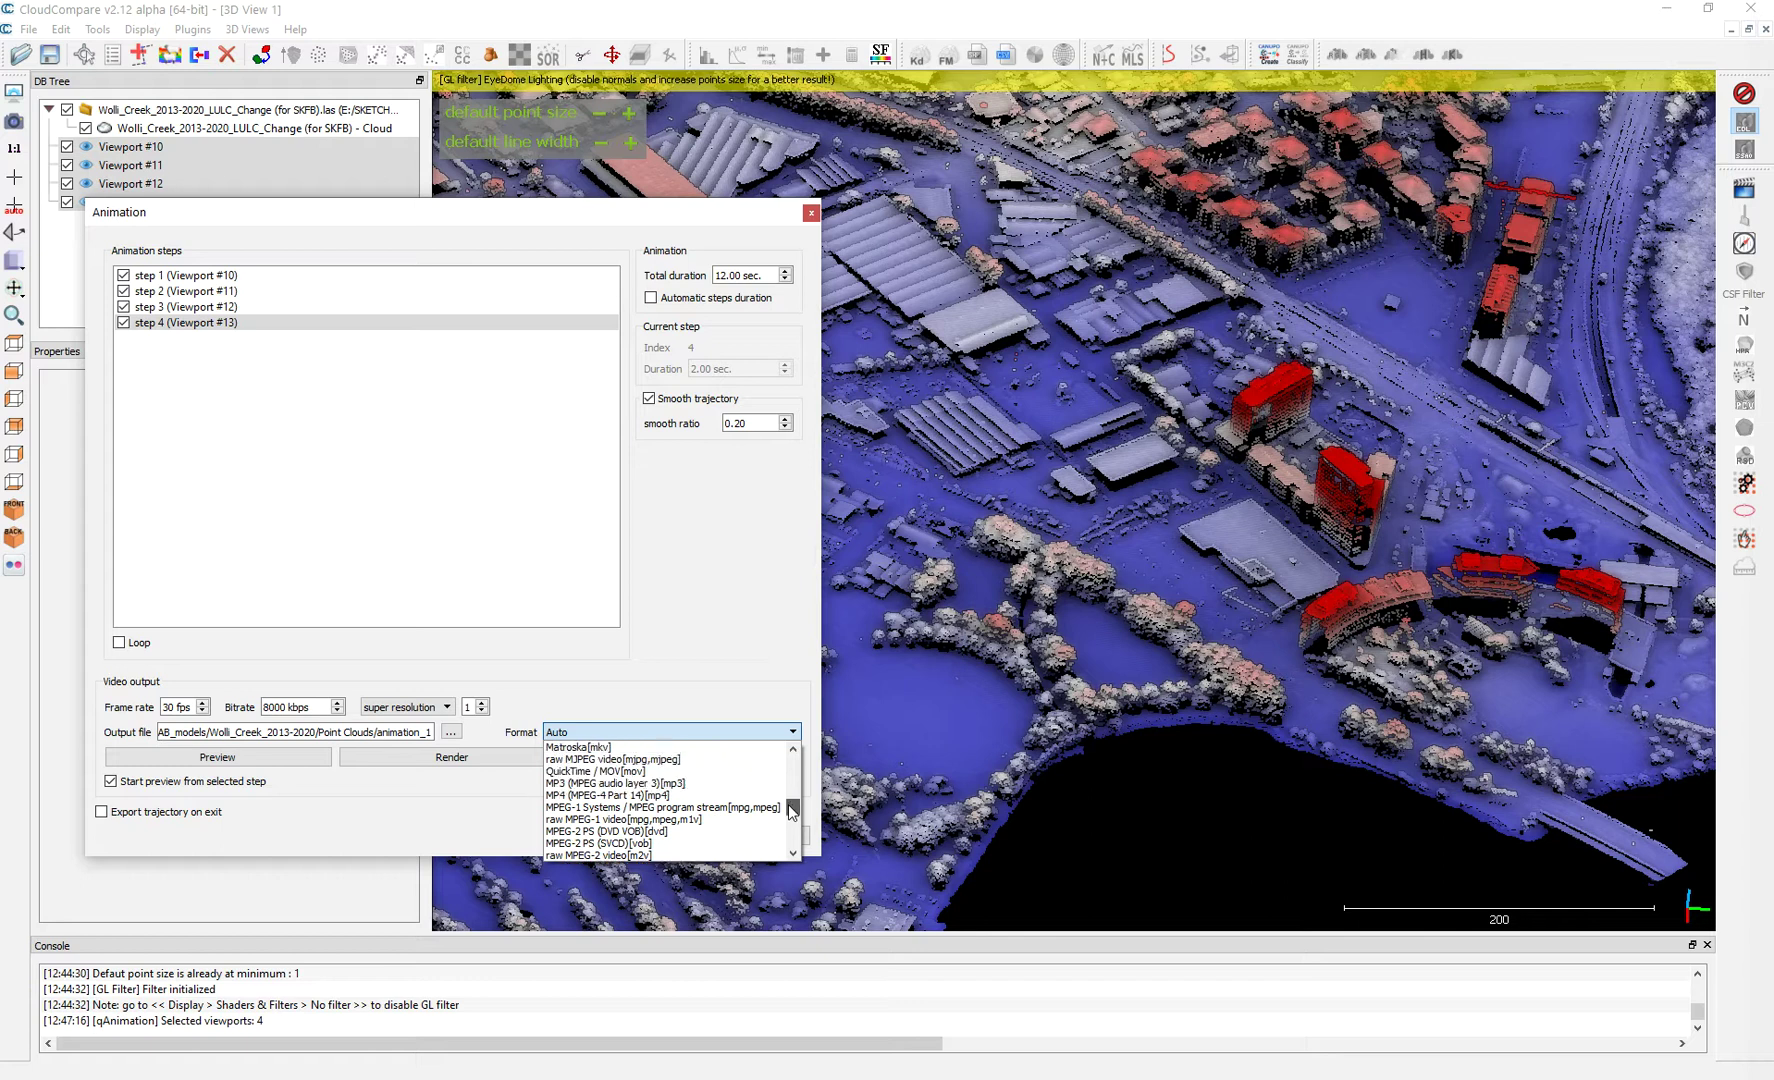
{"action": "left_click", "coordinate": [570, 800]}
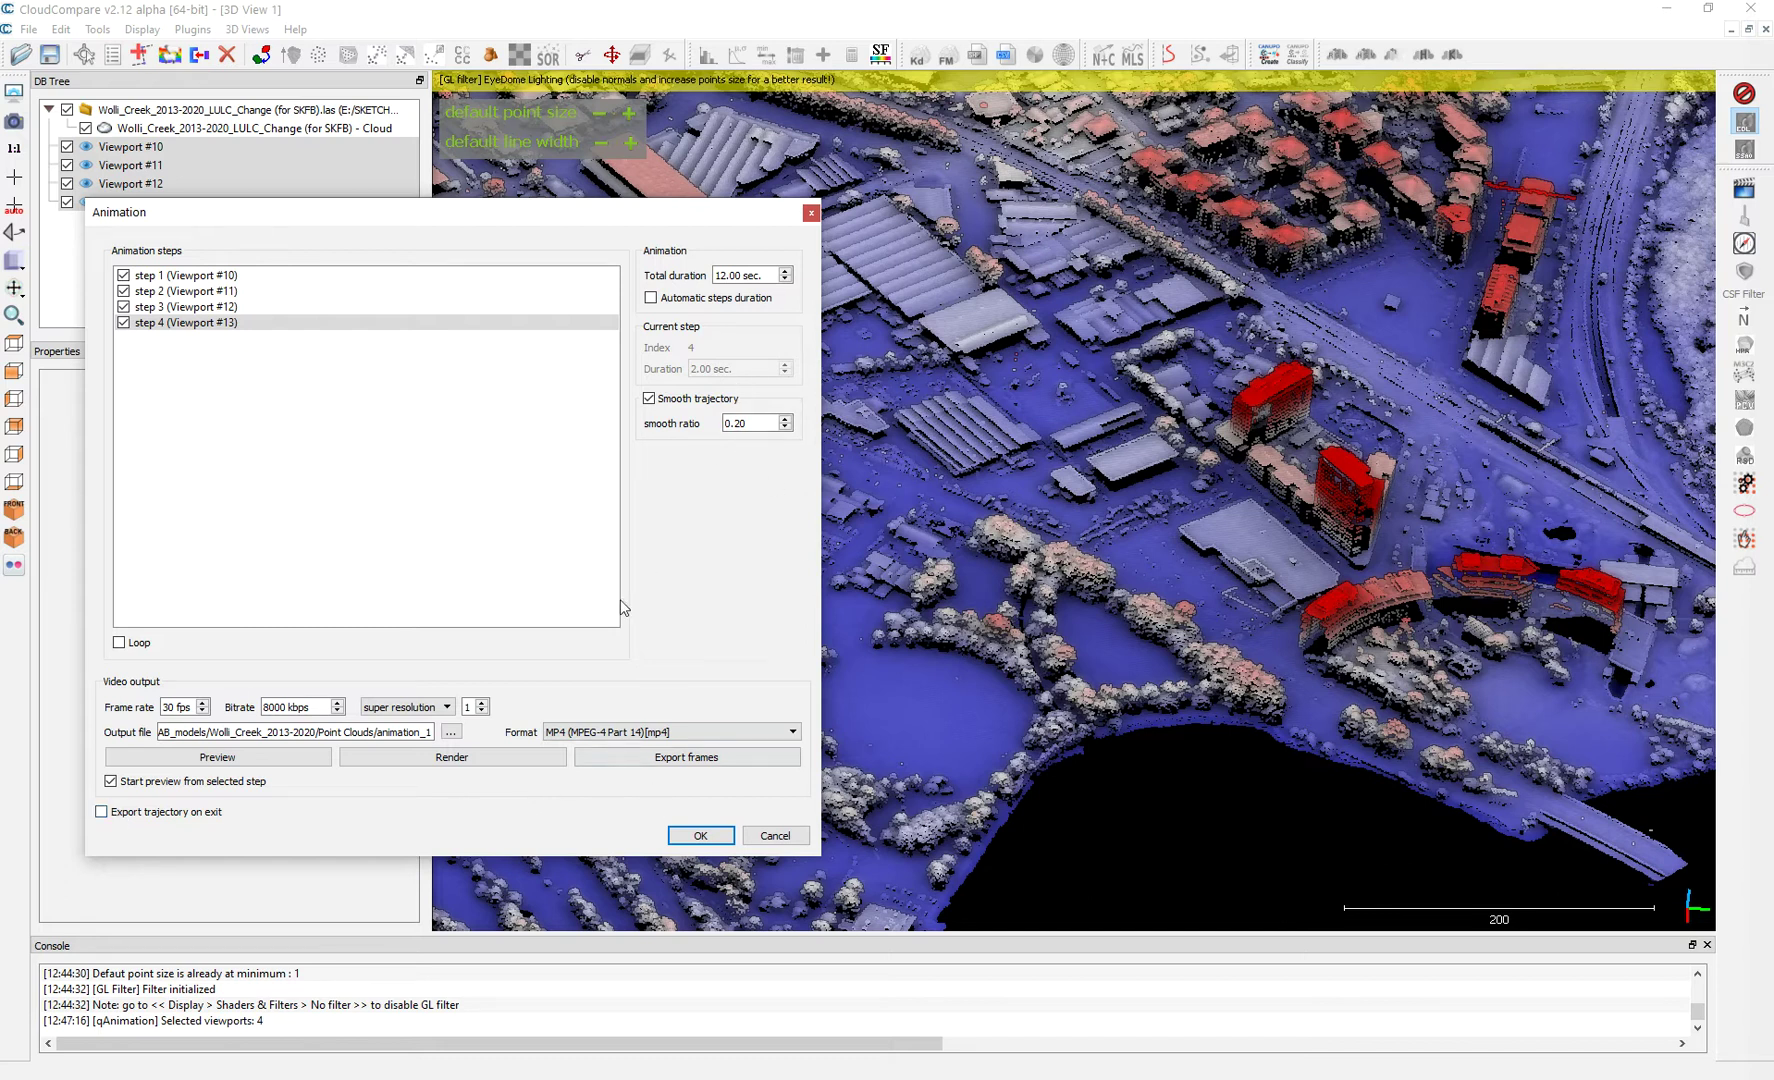
{"action": "left_click", "coordinate": [101, 812]}
{"action": "left_click", "coordinate": [476, 758]}
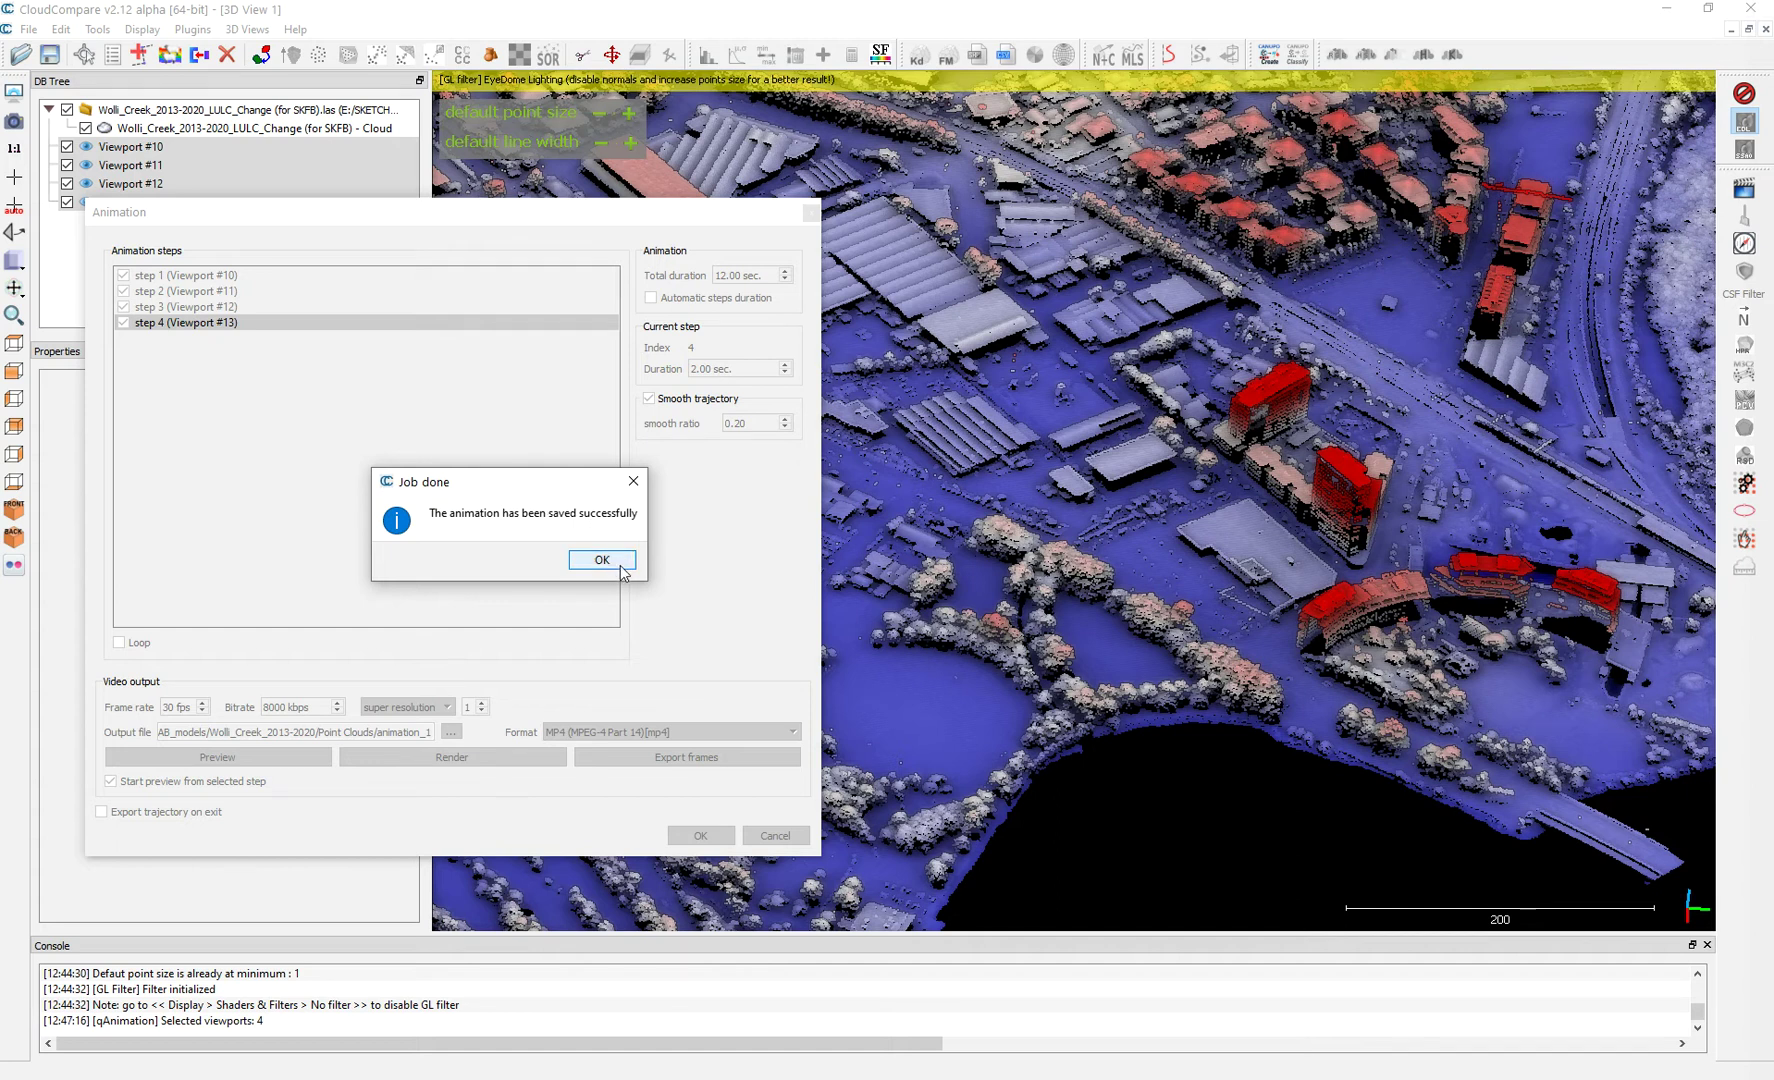
Dismiss the save confirmation and open animation_1 from Point Clouds with Windows Media Player
{"action": "left_click", "coordinate": [602, 560]}
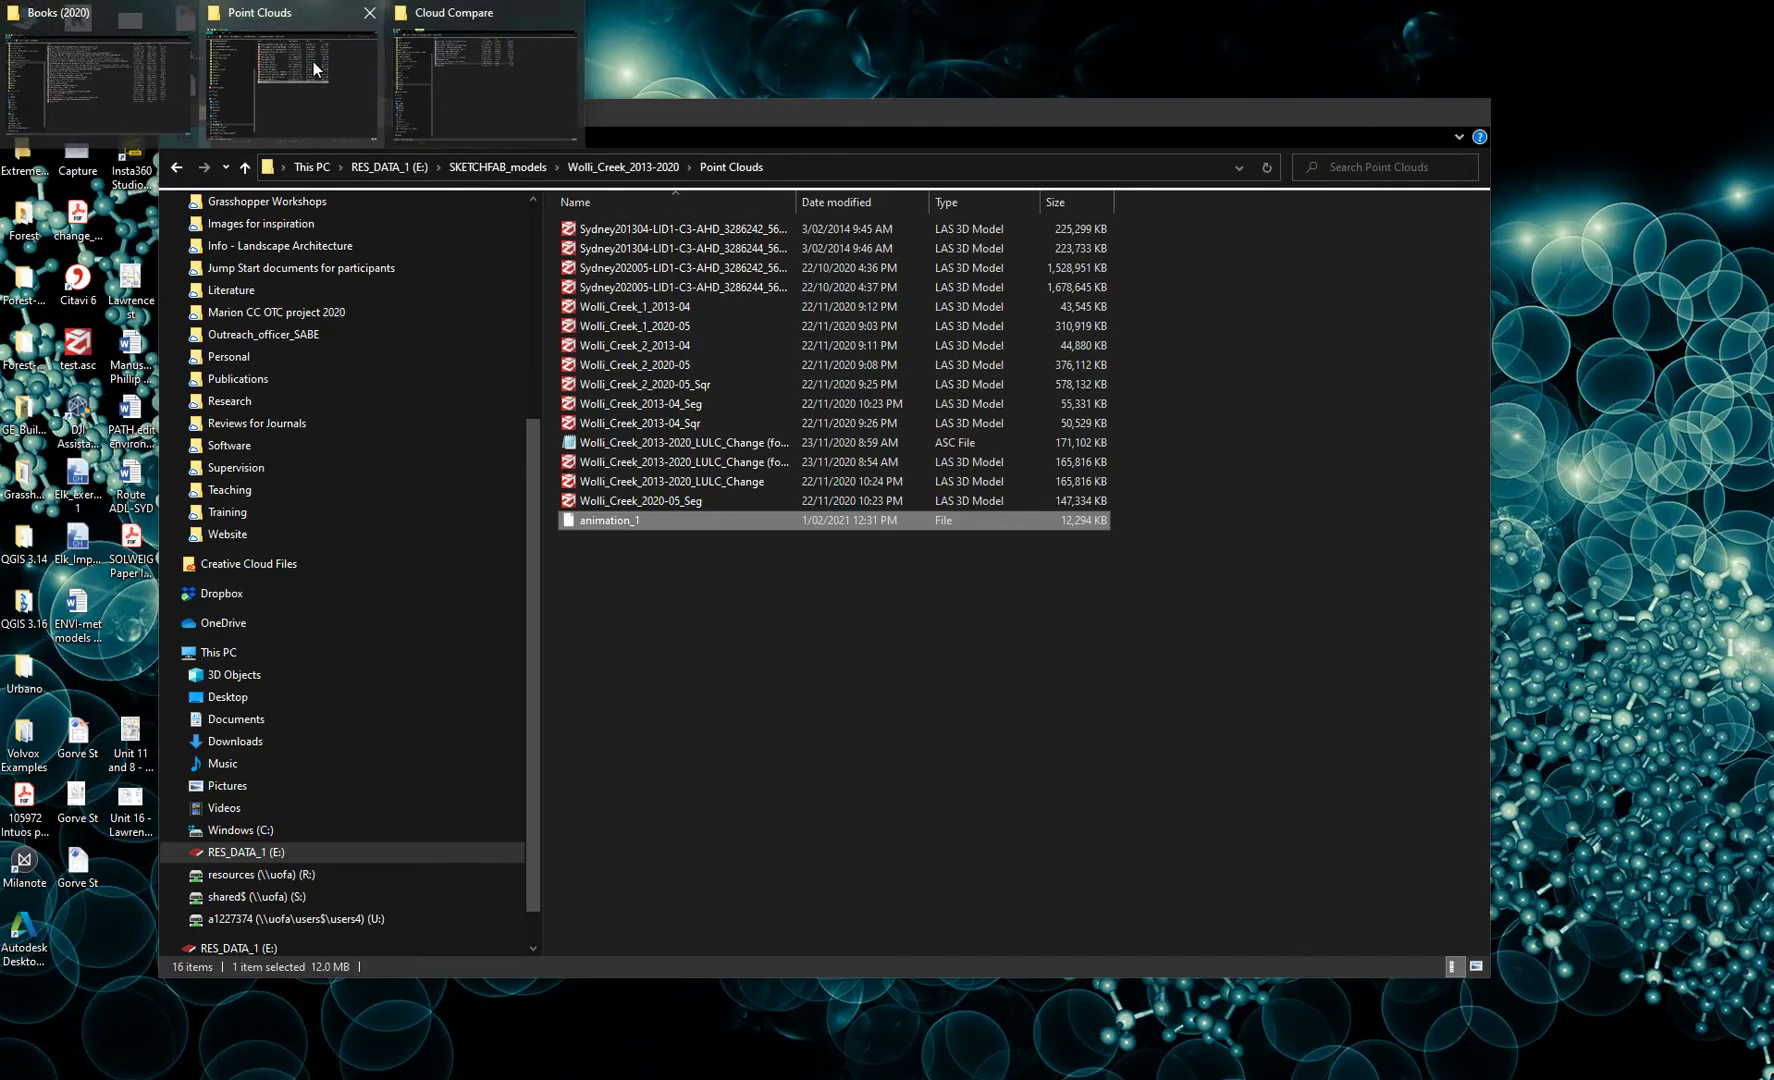
{"action": "left_click", "coordinate": [337, 60]}
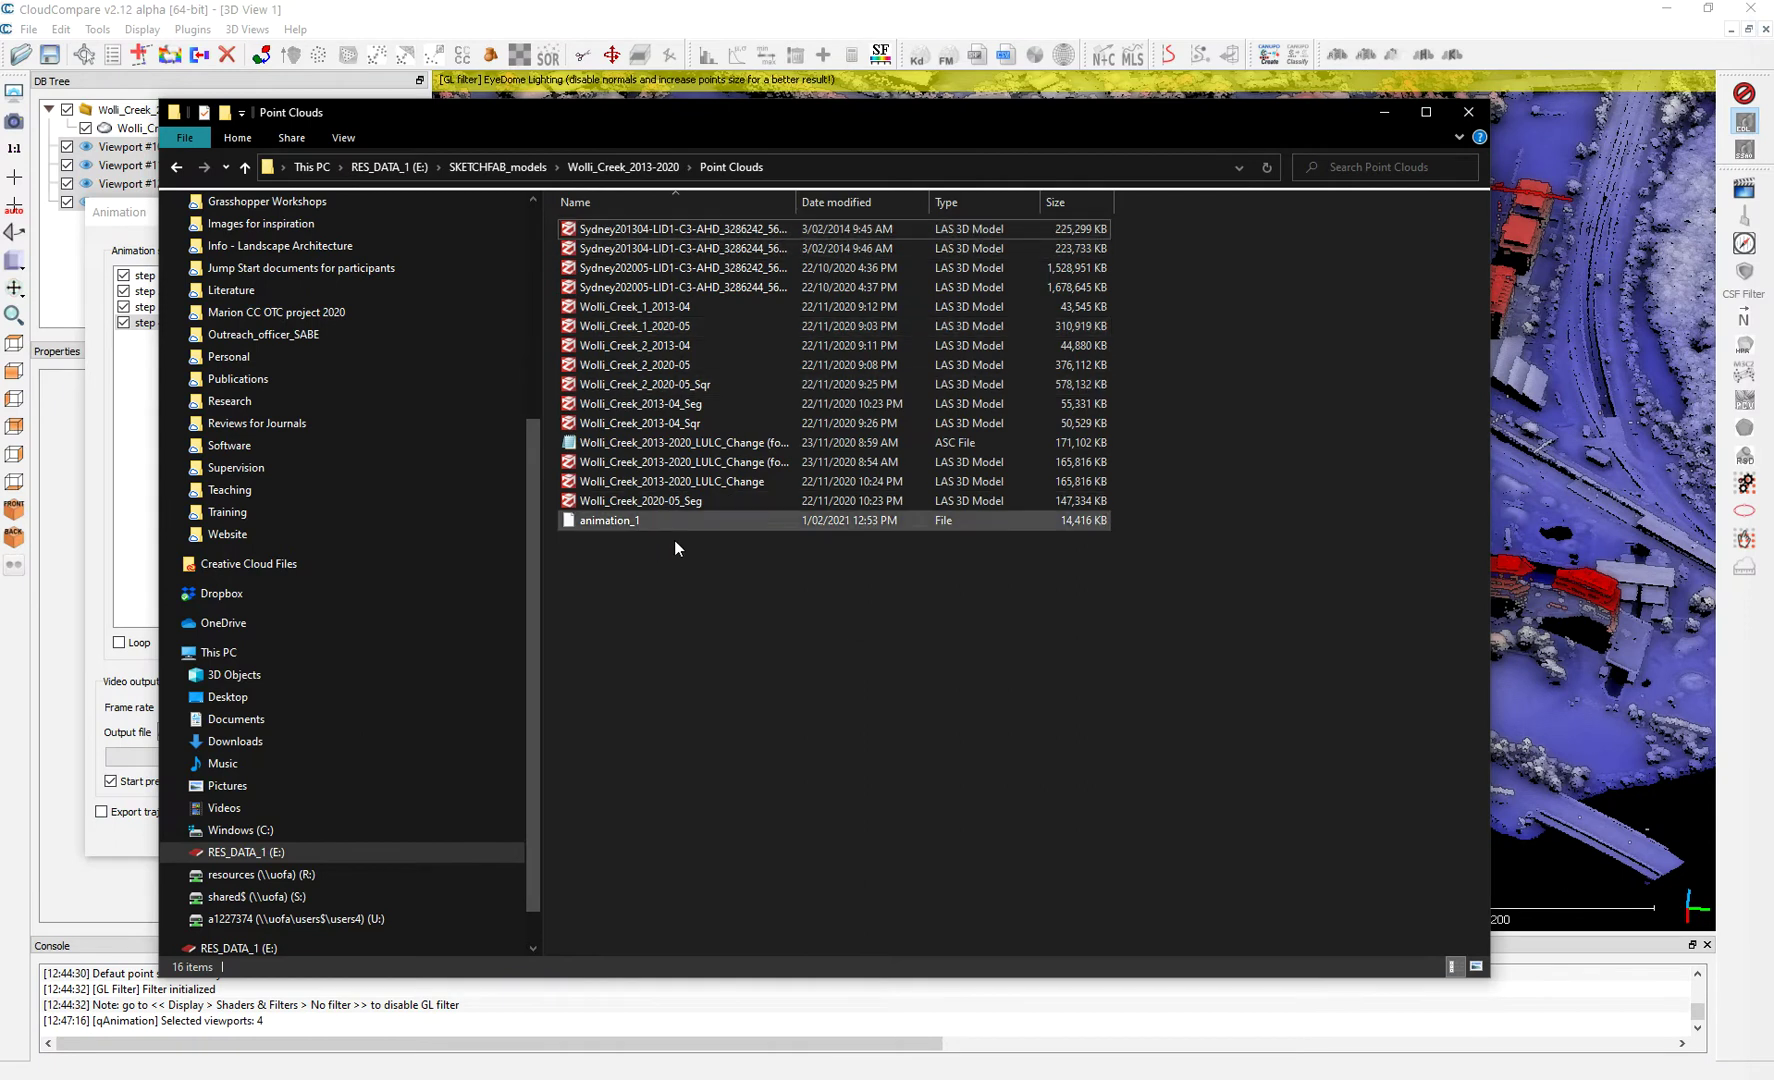
{"action": "double_click", "coordinate": [613, 521]}
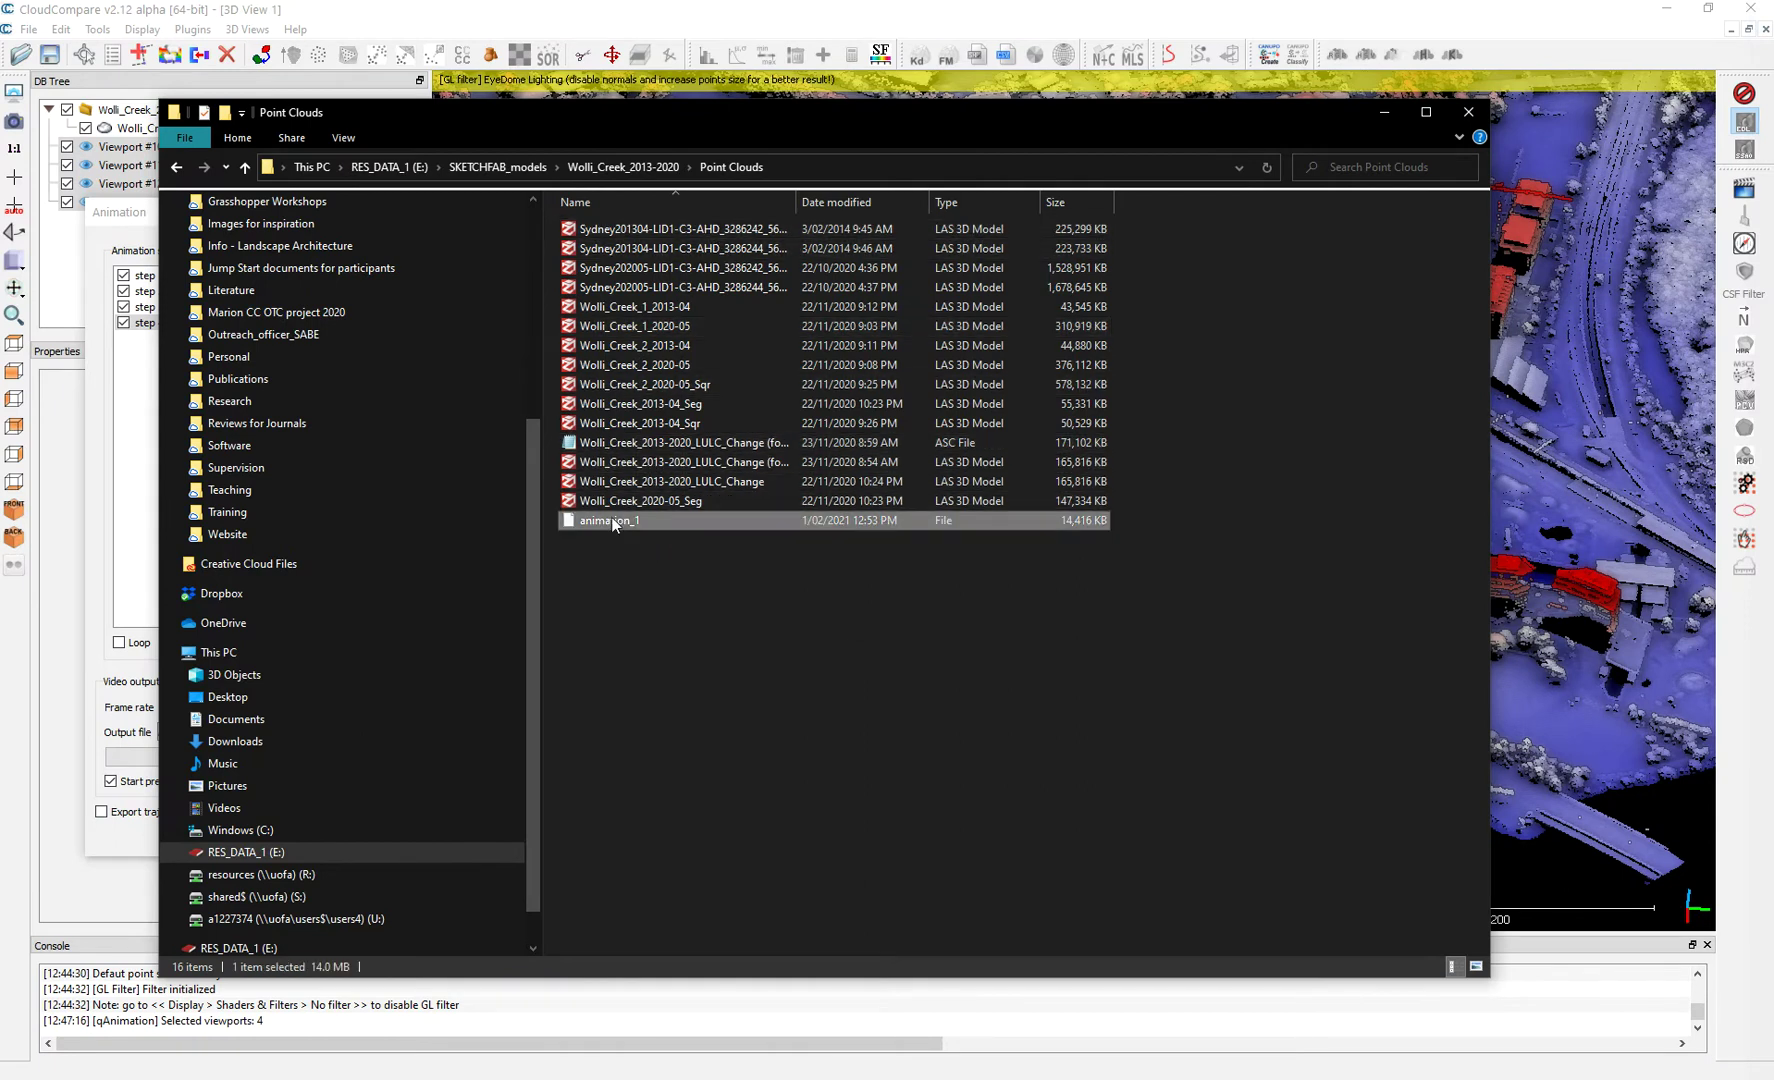
{"action": "left_click_drag", "start_coordinate": [1051, 382], "coordinate": [1051, 538]}
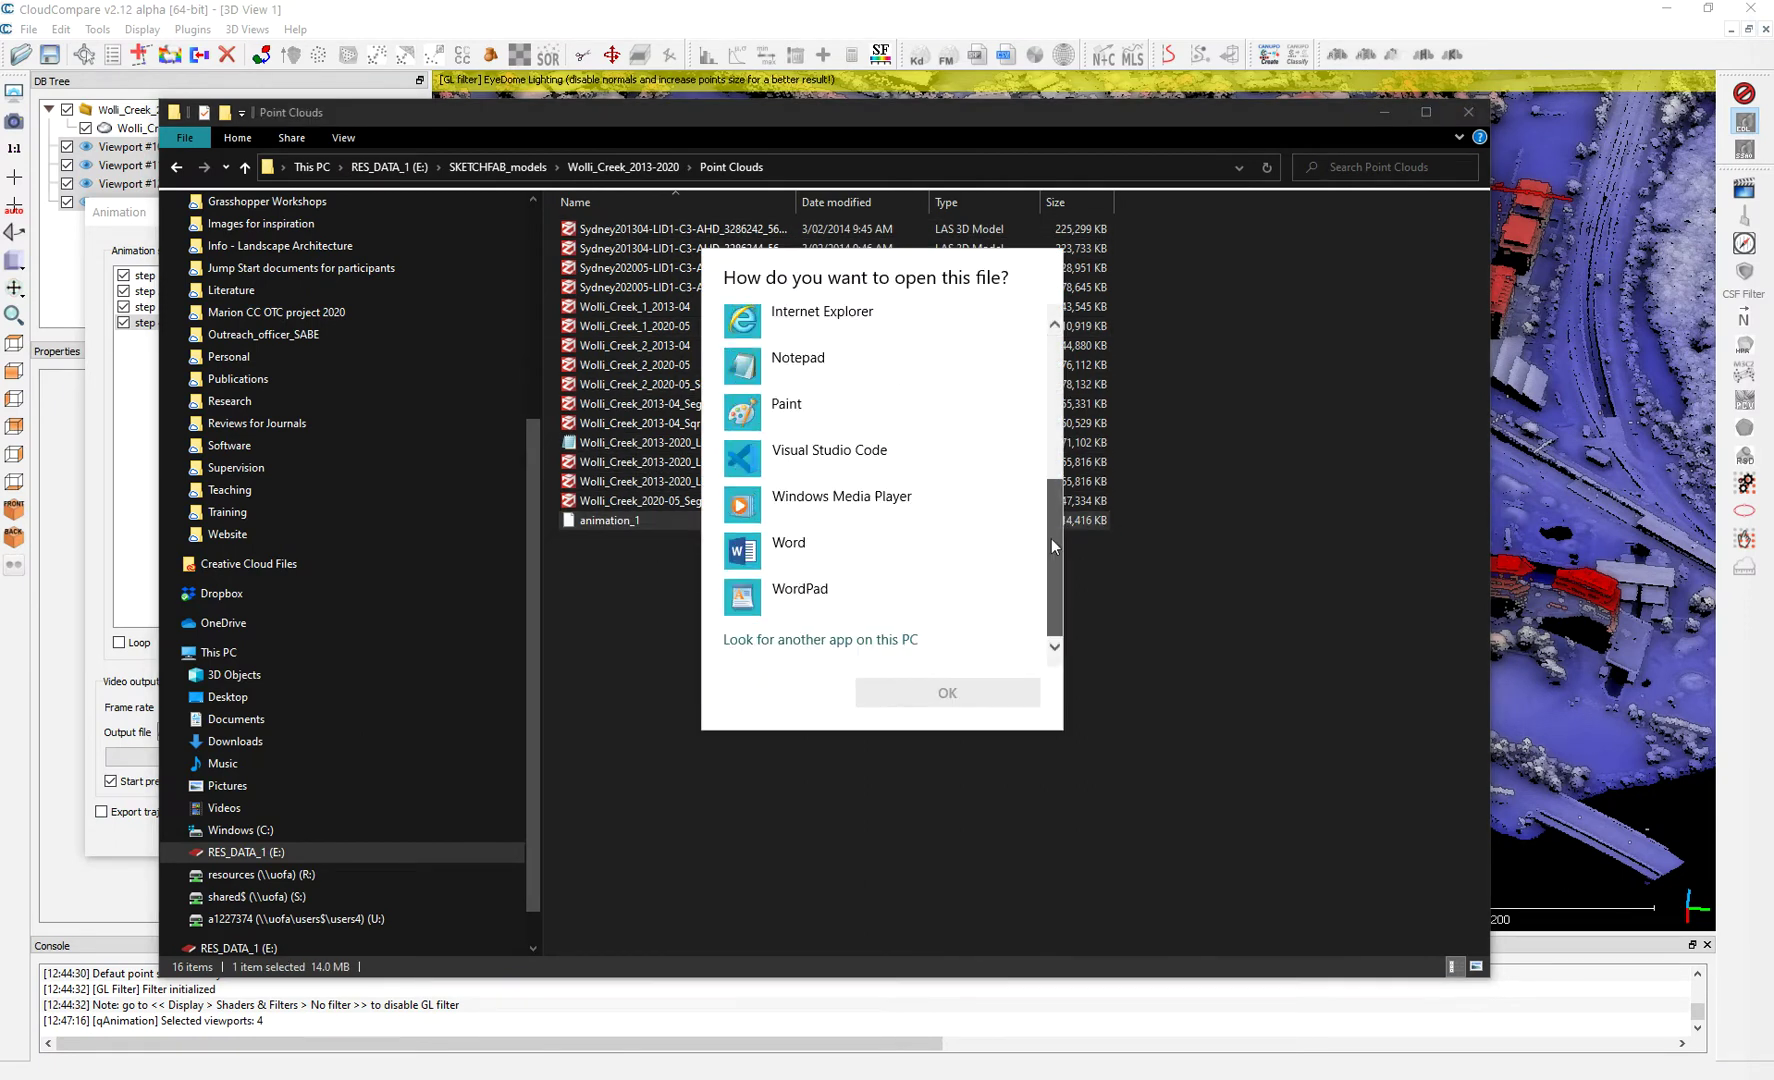
{"action": "left_click", "coordinate": [841, 500]}
{"action": "left_click", "coordinate": [942, 693]}
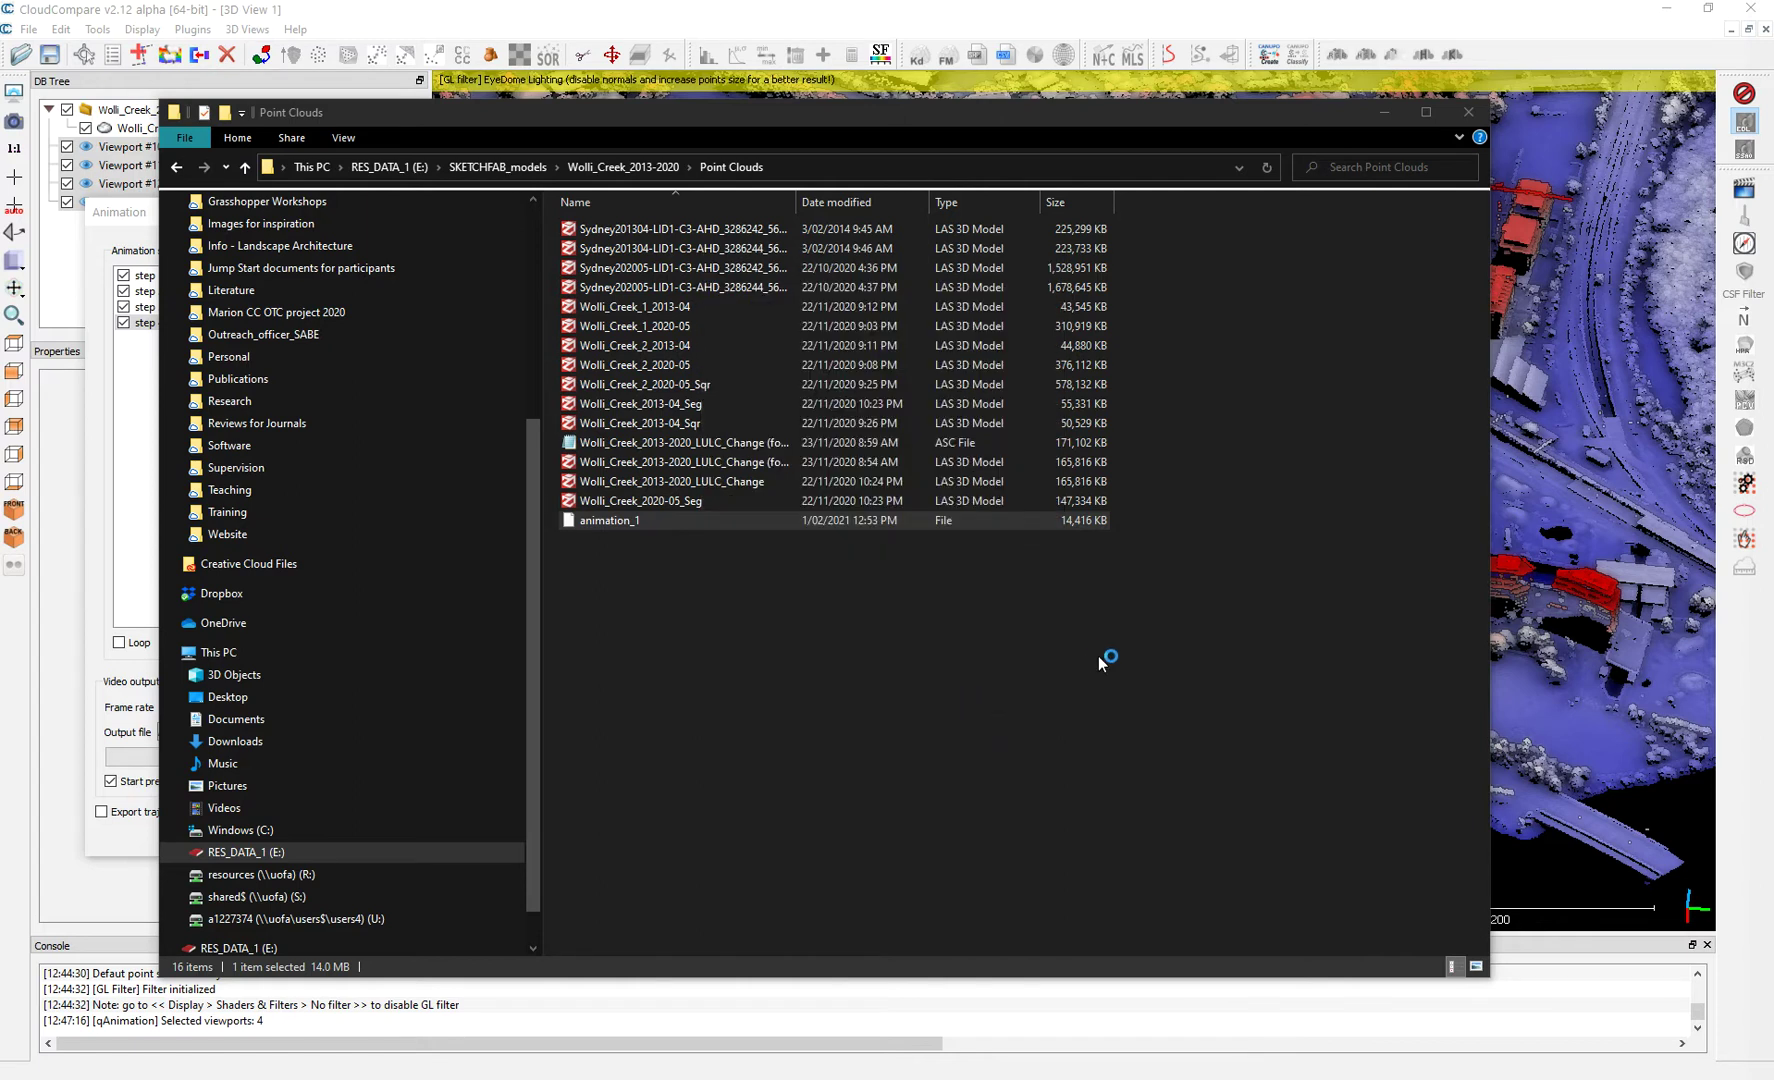
{"action": "left_click", "coordinate": [190, 196]}
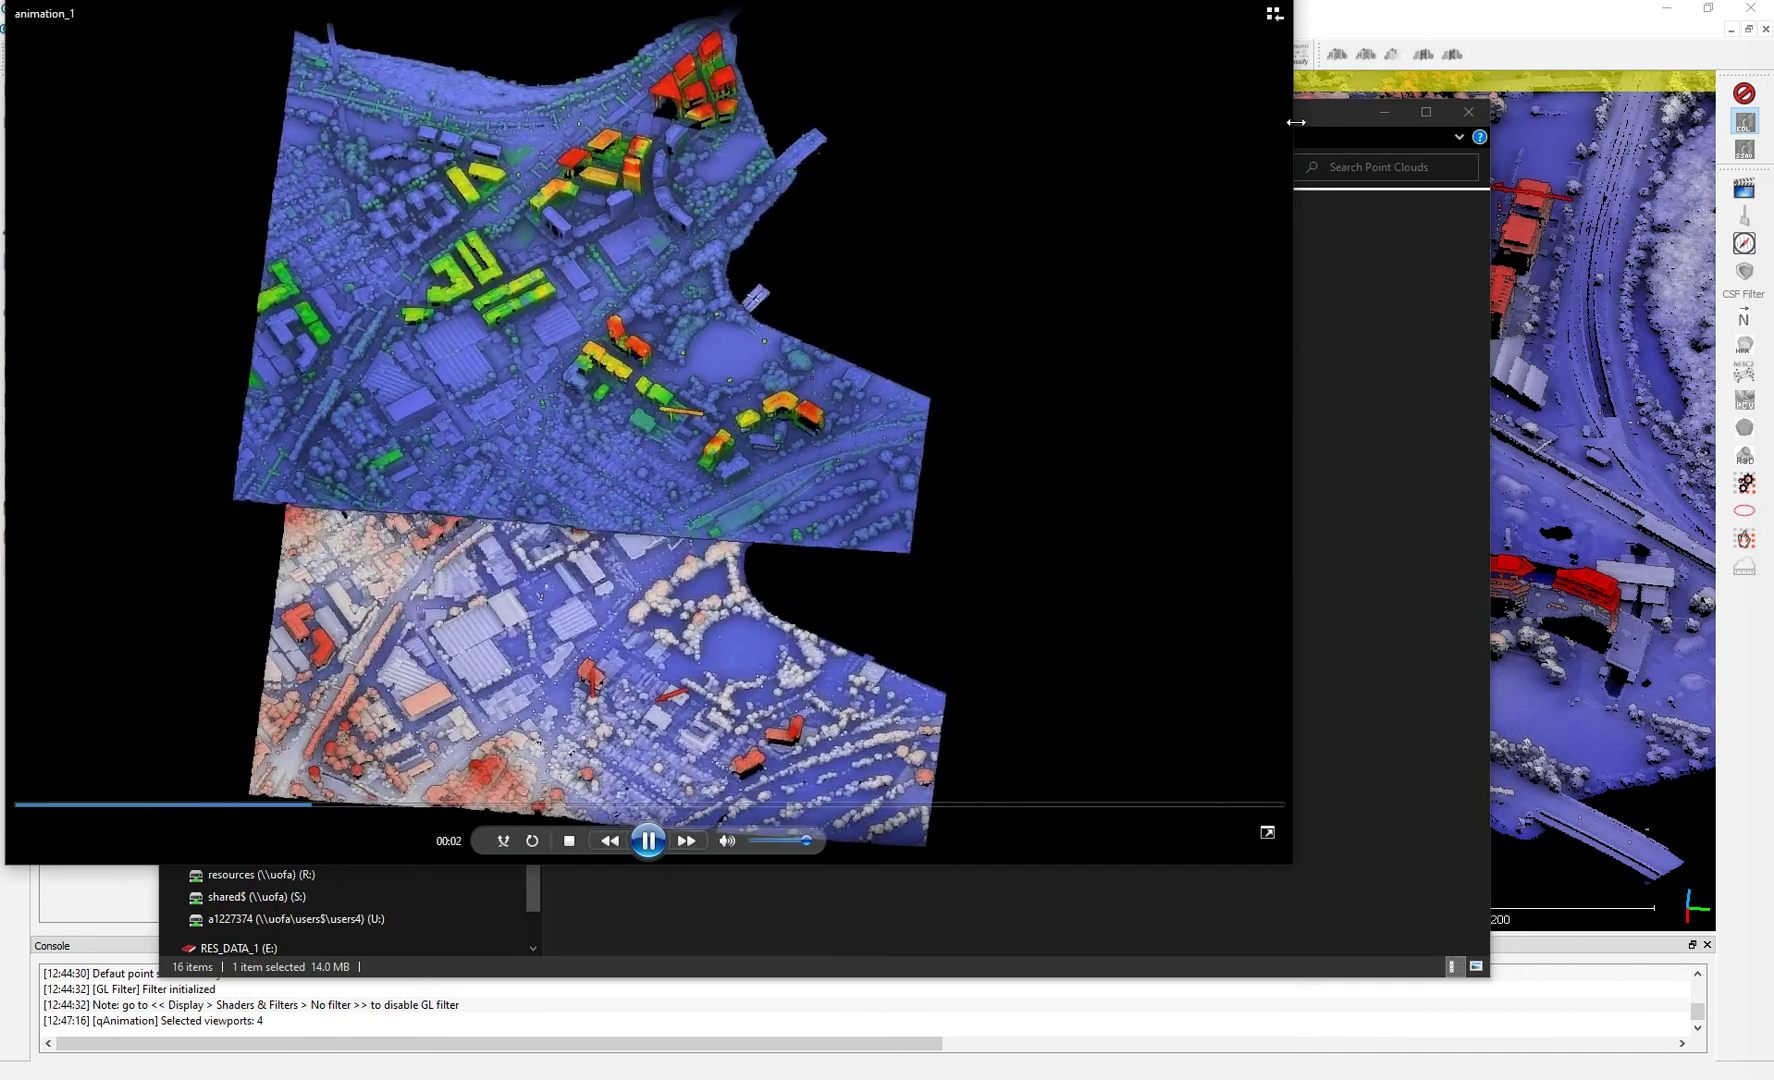
Move the player into view, watch animation_1, replay from an earlier point, then minimize the player
{"action": "left_click_drag", "start_coordinate": [1024, 149], "coordinate": [1222, 259]}
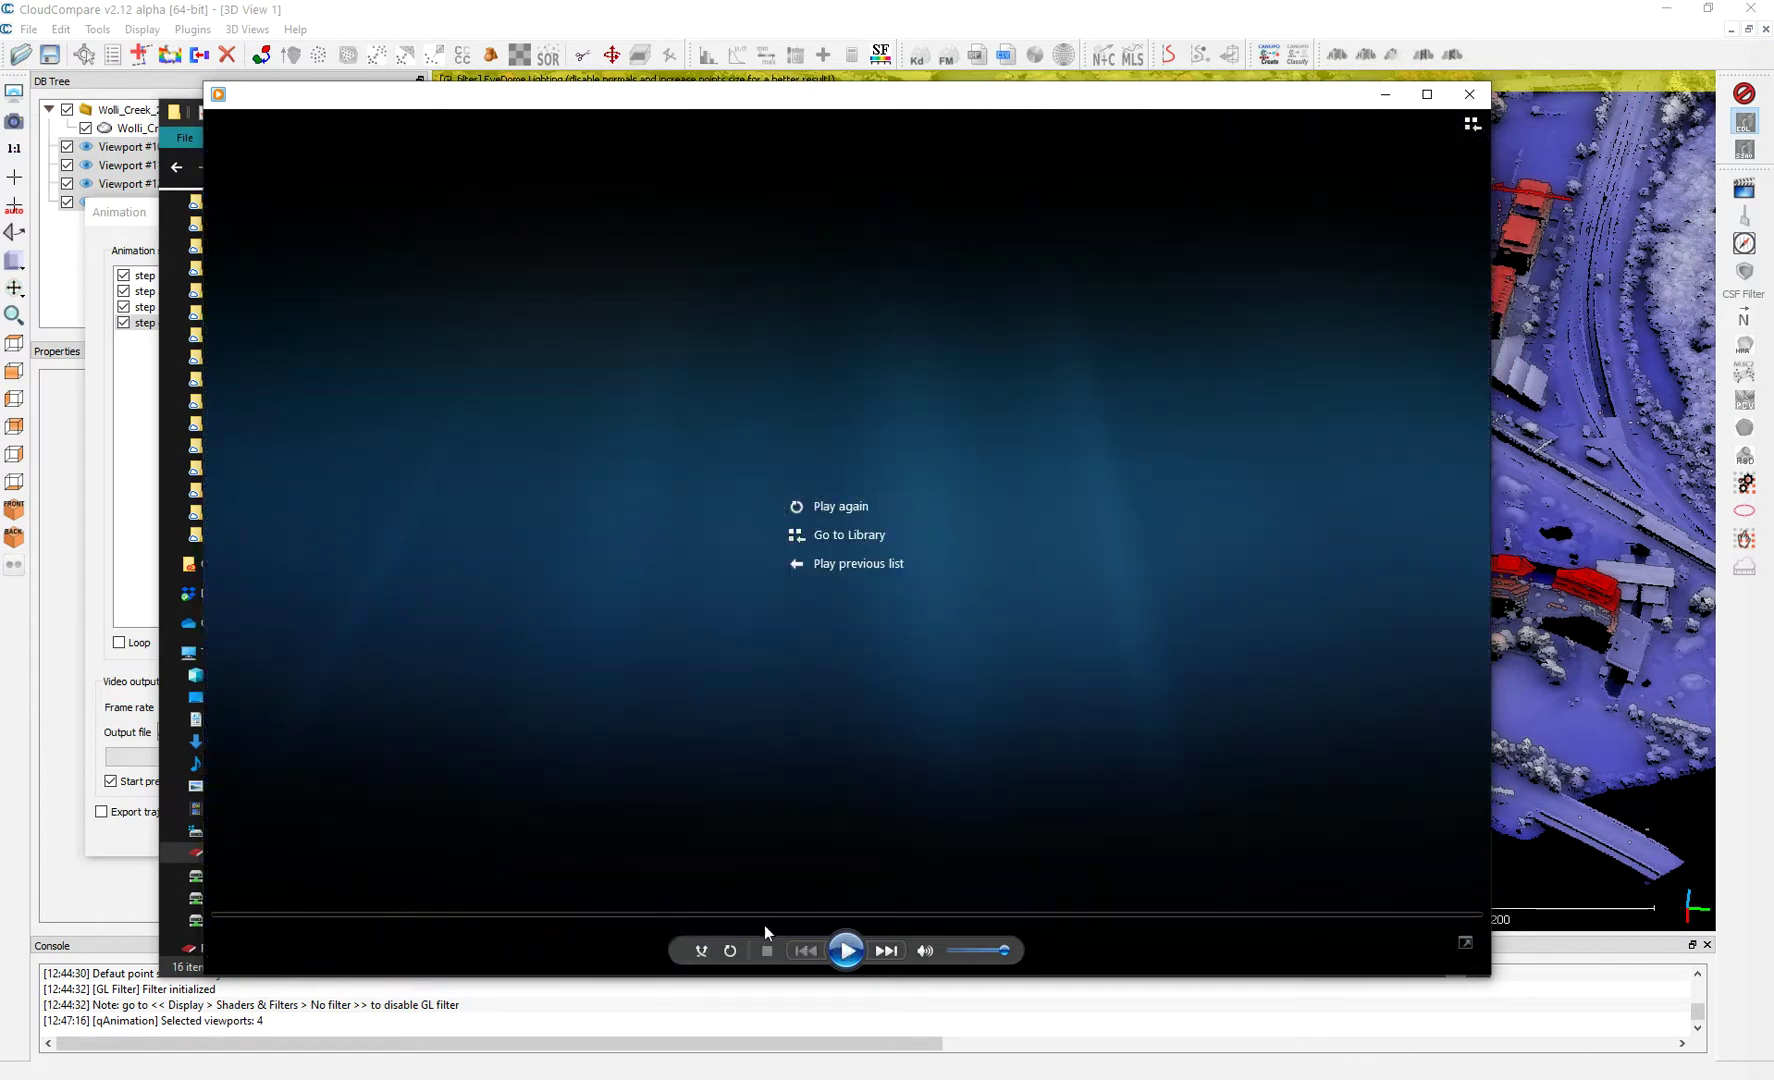
{"action": "left_click", "coordinate": [765, 916]}
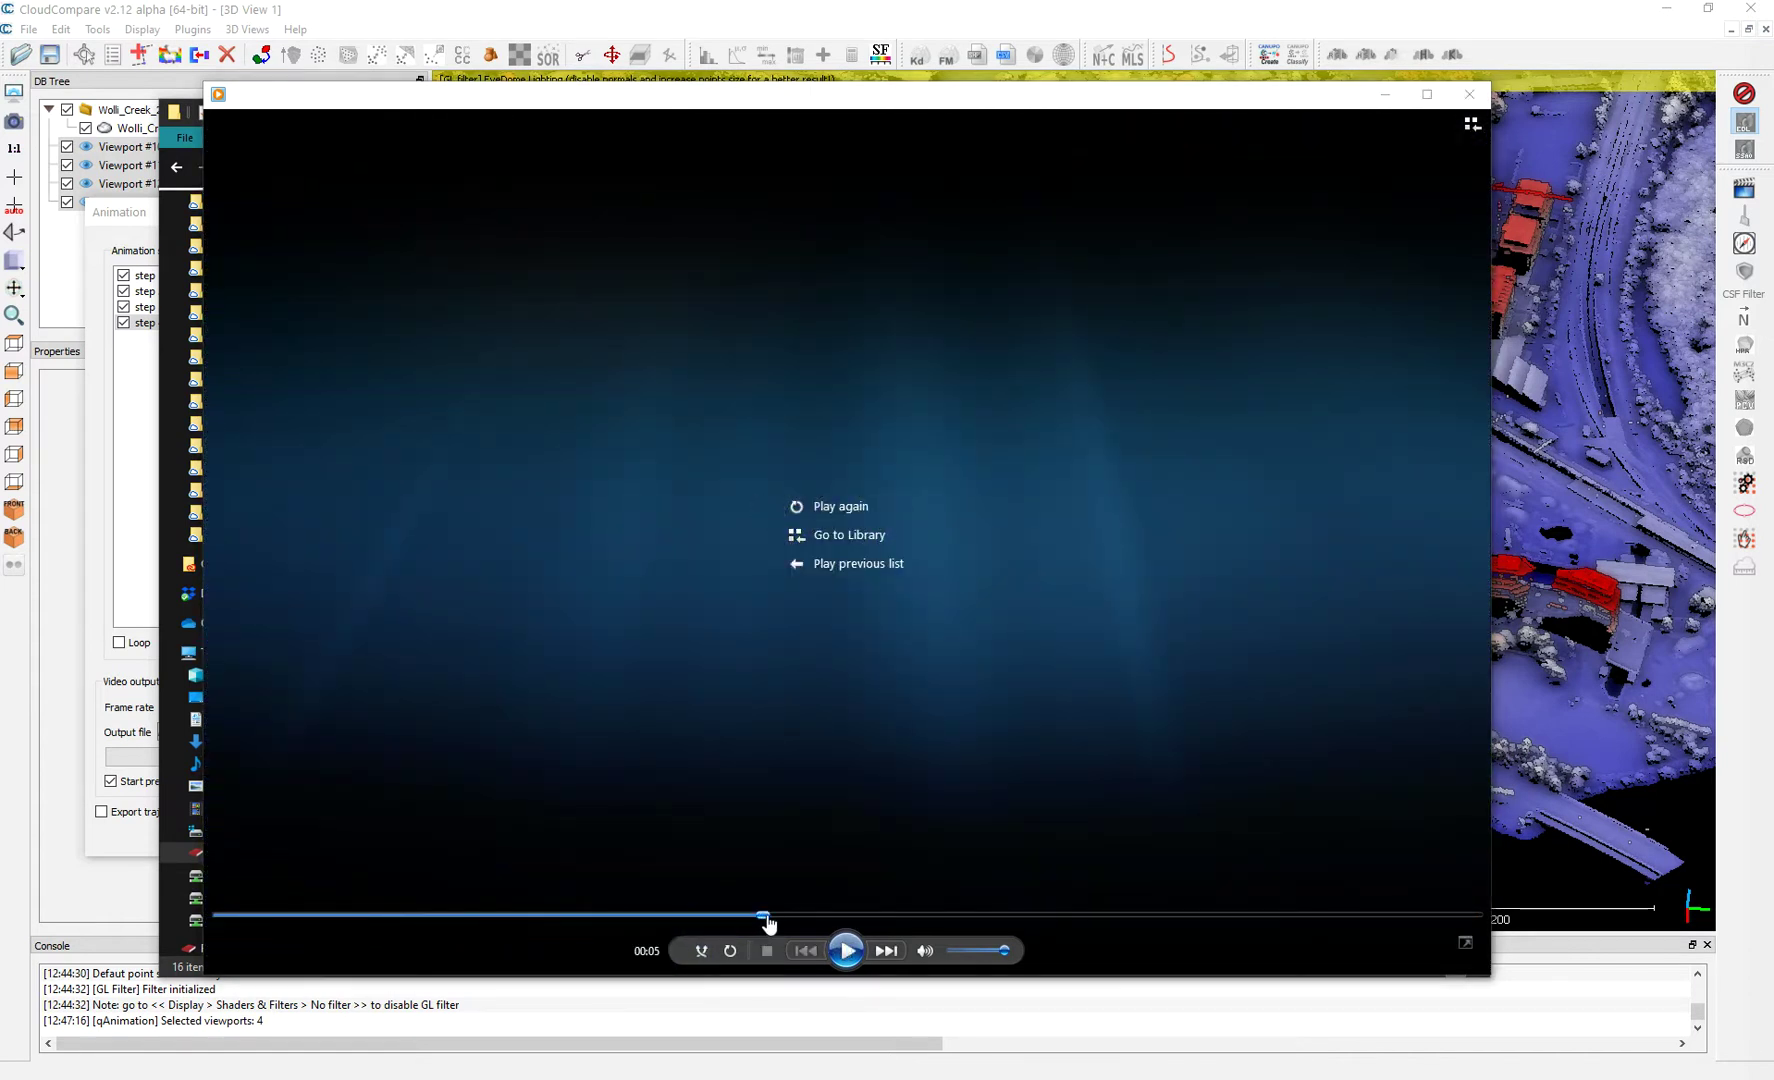
{"action": "left_click", "coordinate": [634, 916]}
{"action": "left_click", "coordinate": [845, 950]}
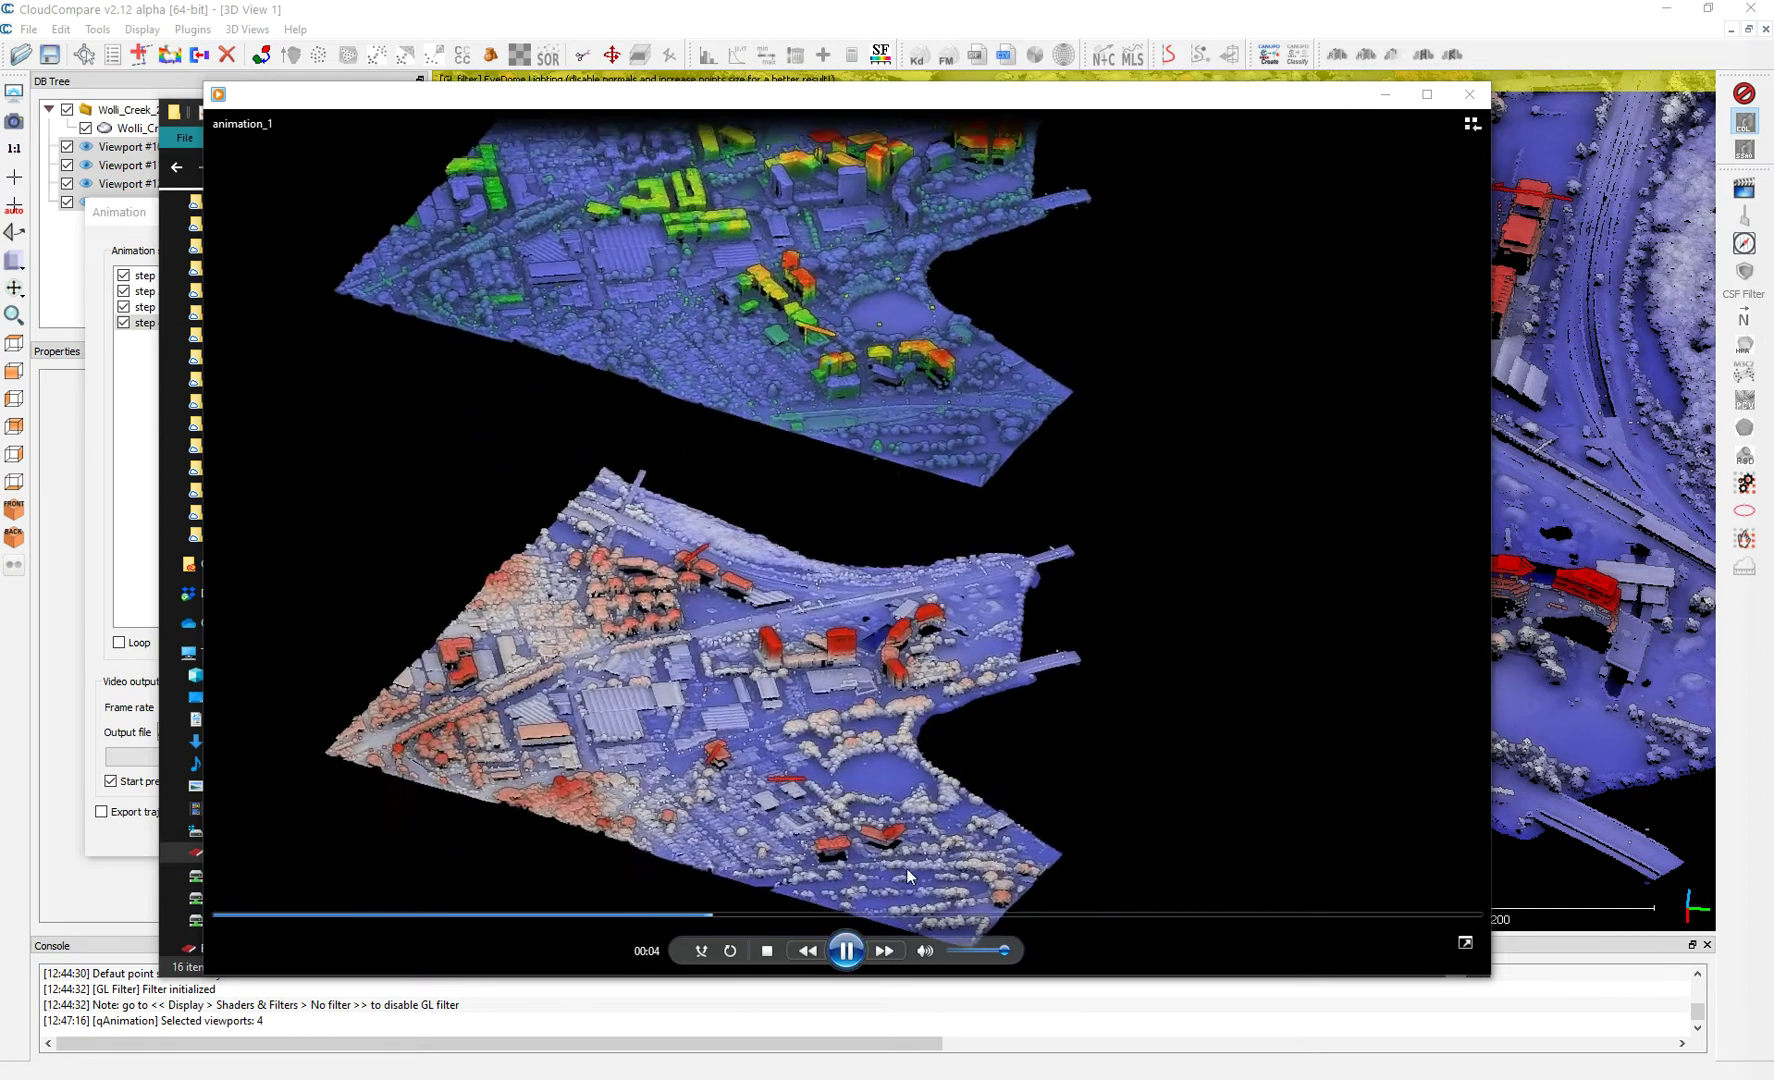
{"action": "left_click", "coordinate": [1385, 95]}
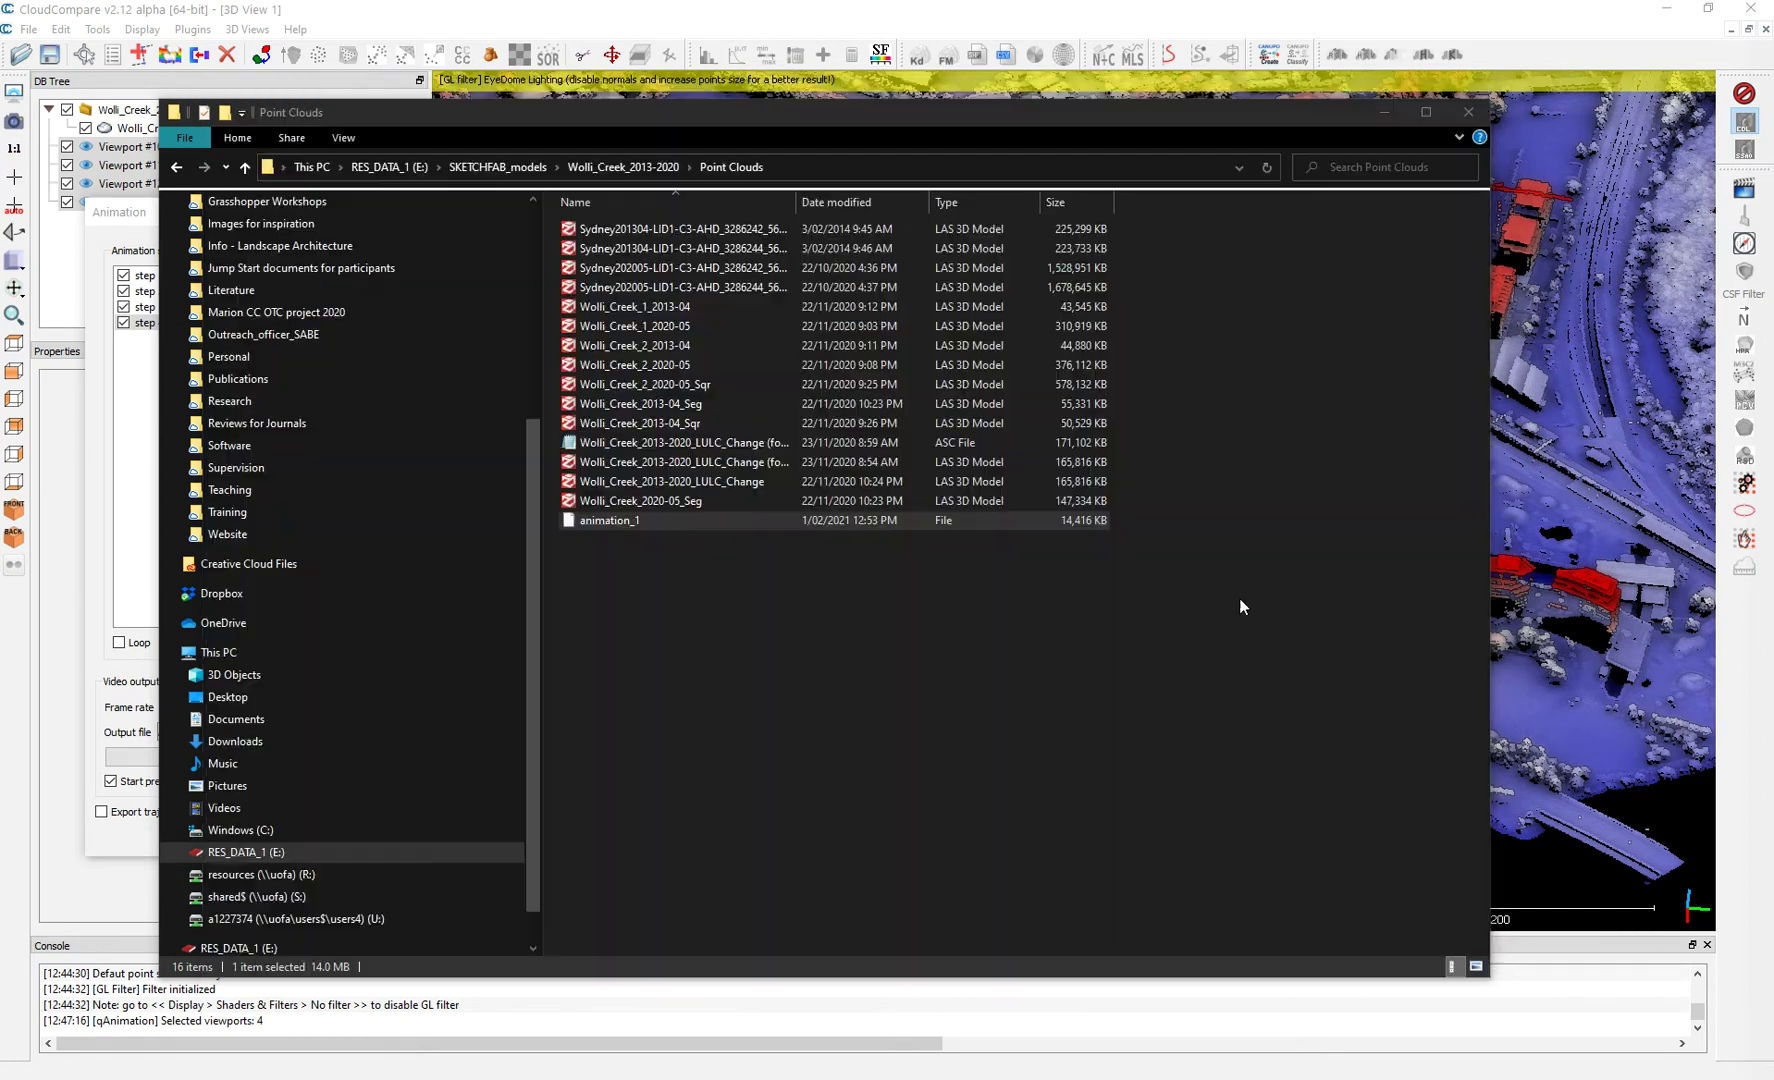
Return to the Animation setup and preview steps 1, 2 and 3 (Viewports #10–#12)
{"action": "left_click", "coordinate": [1620, 425]}
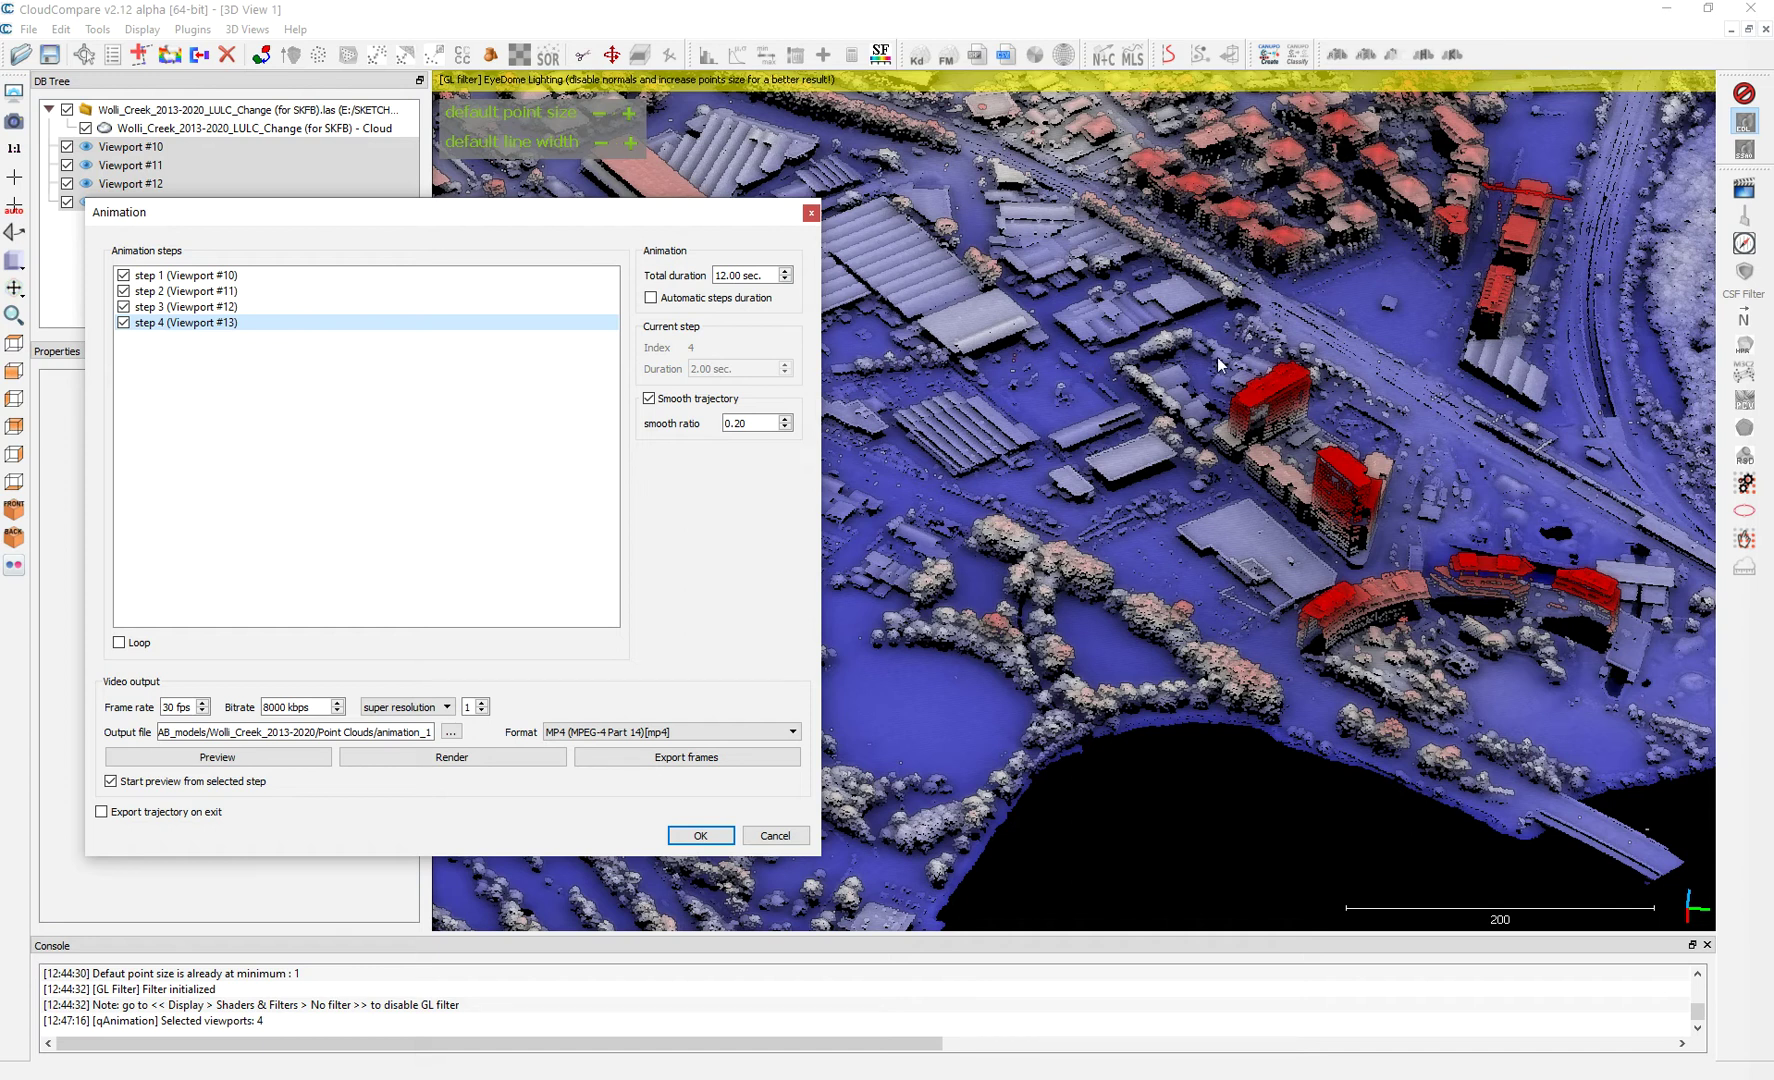
{"action": "left_click", "coordinate": [229, 279]}
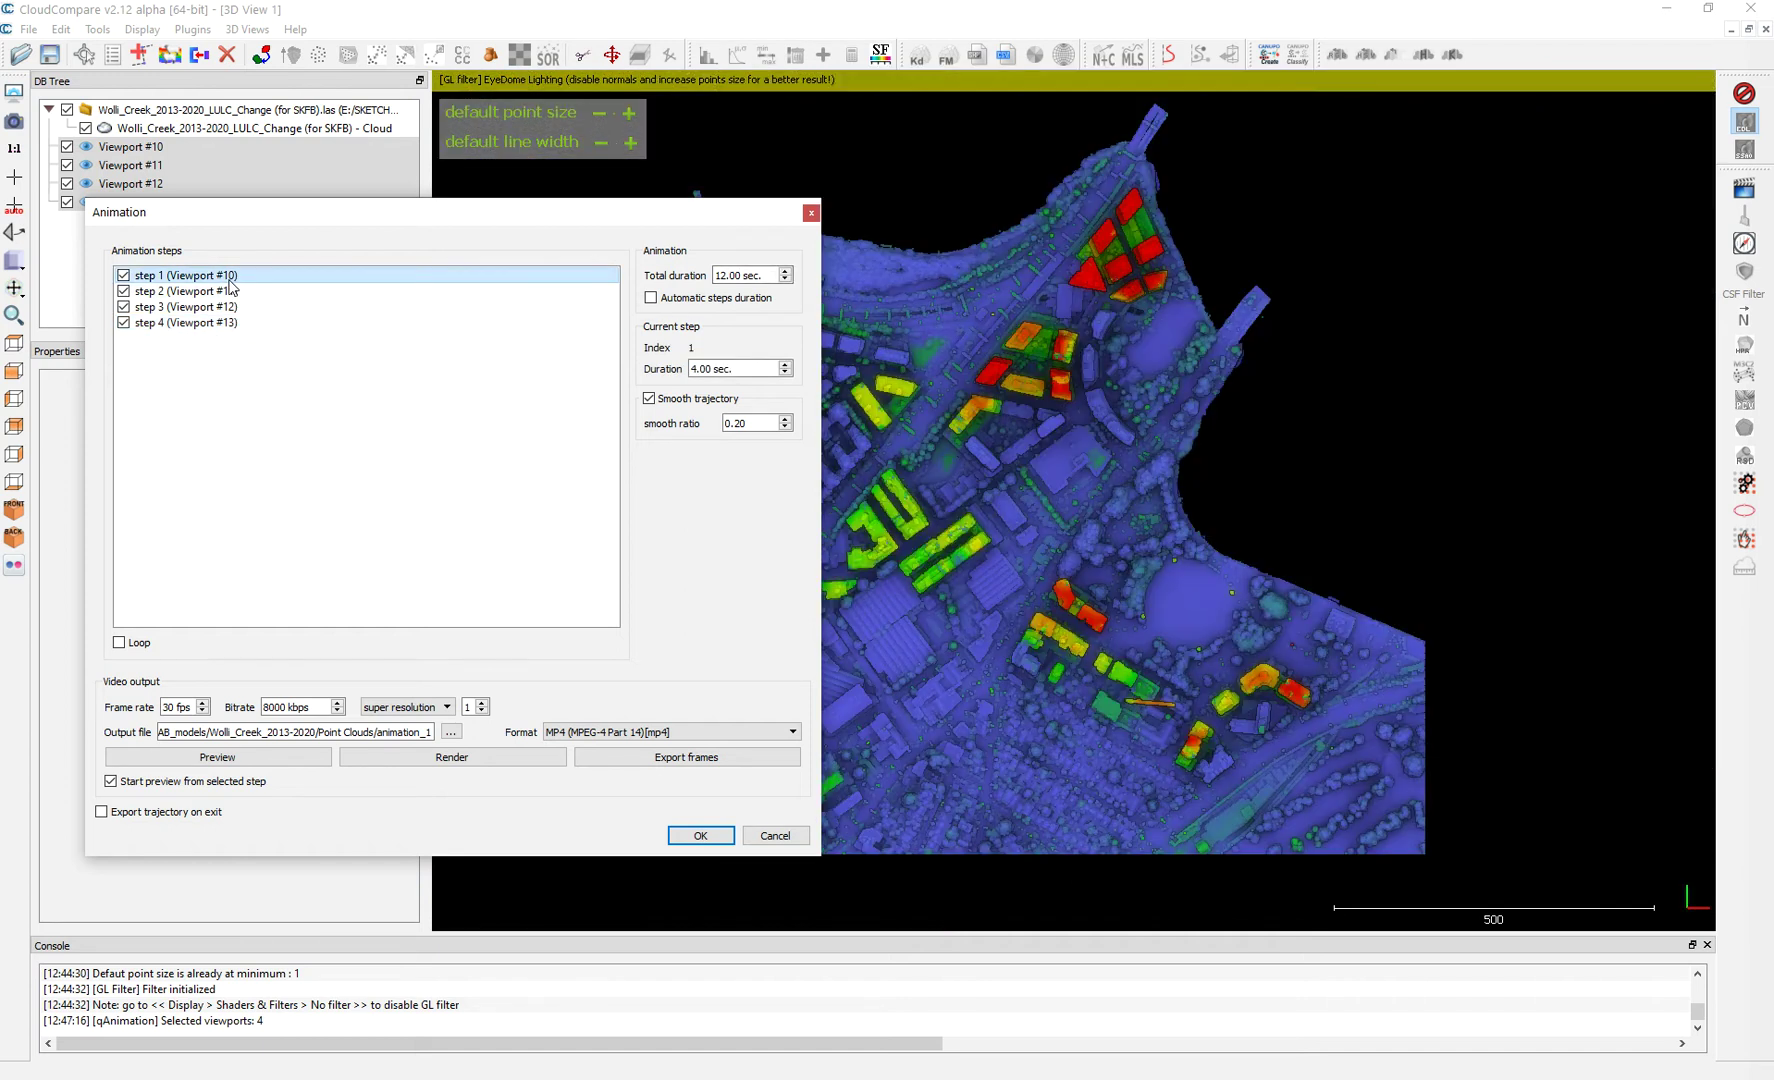
{"action": "left_click", "coordinate": [229, 292]}
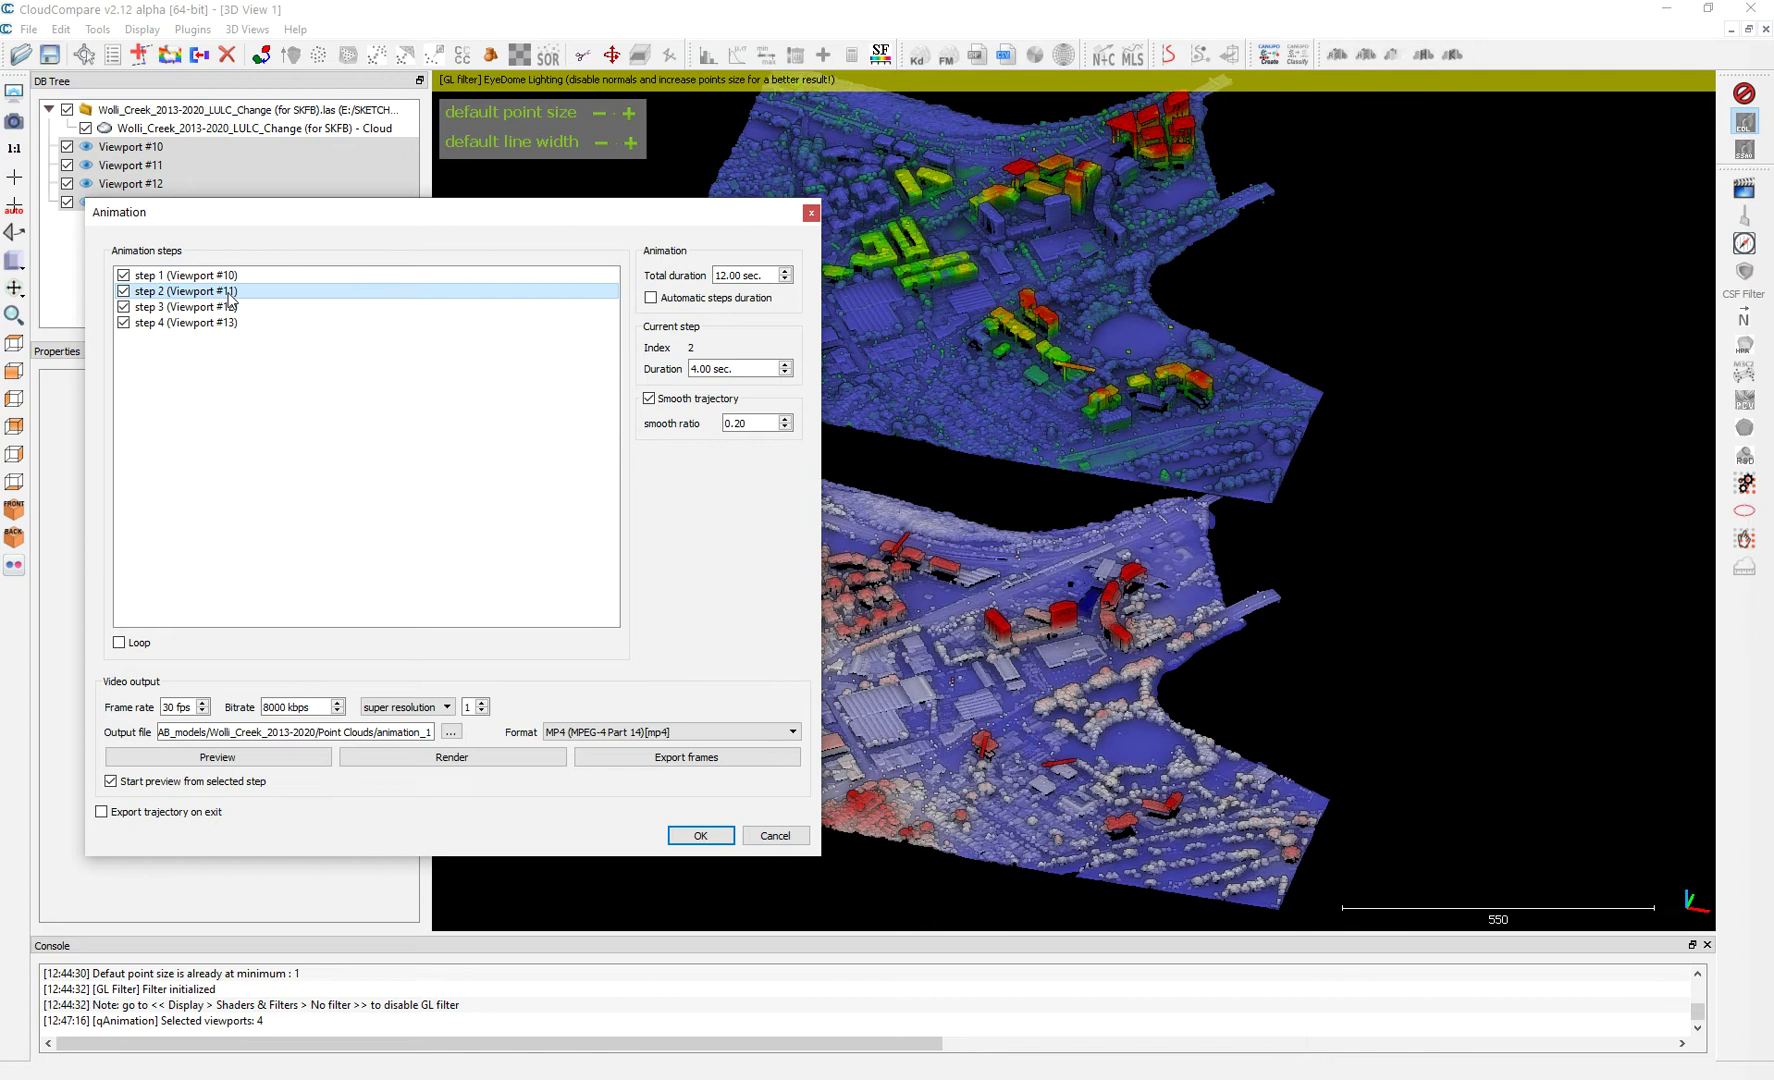
{"action": "key", "text": "Up"}
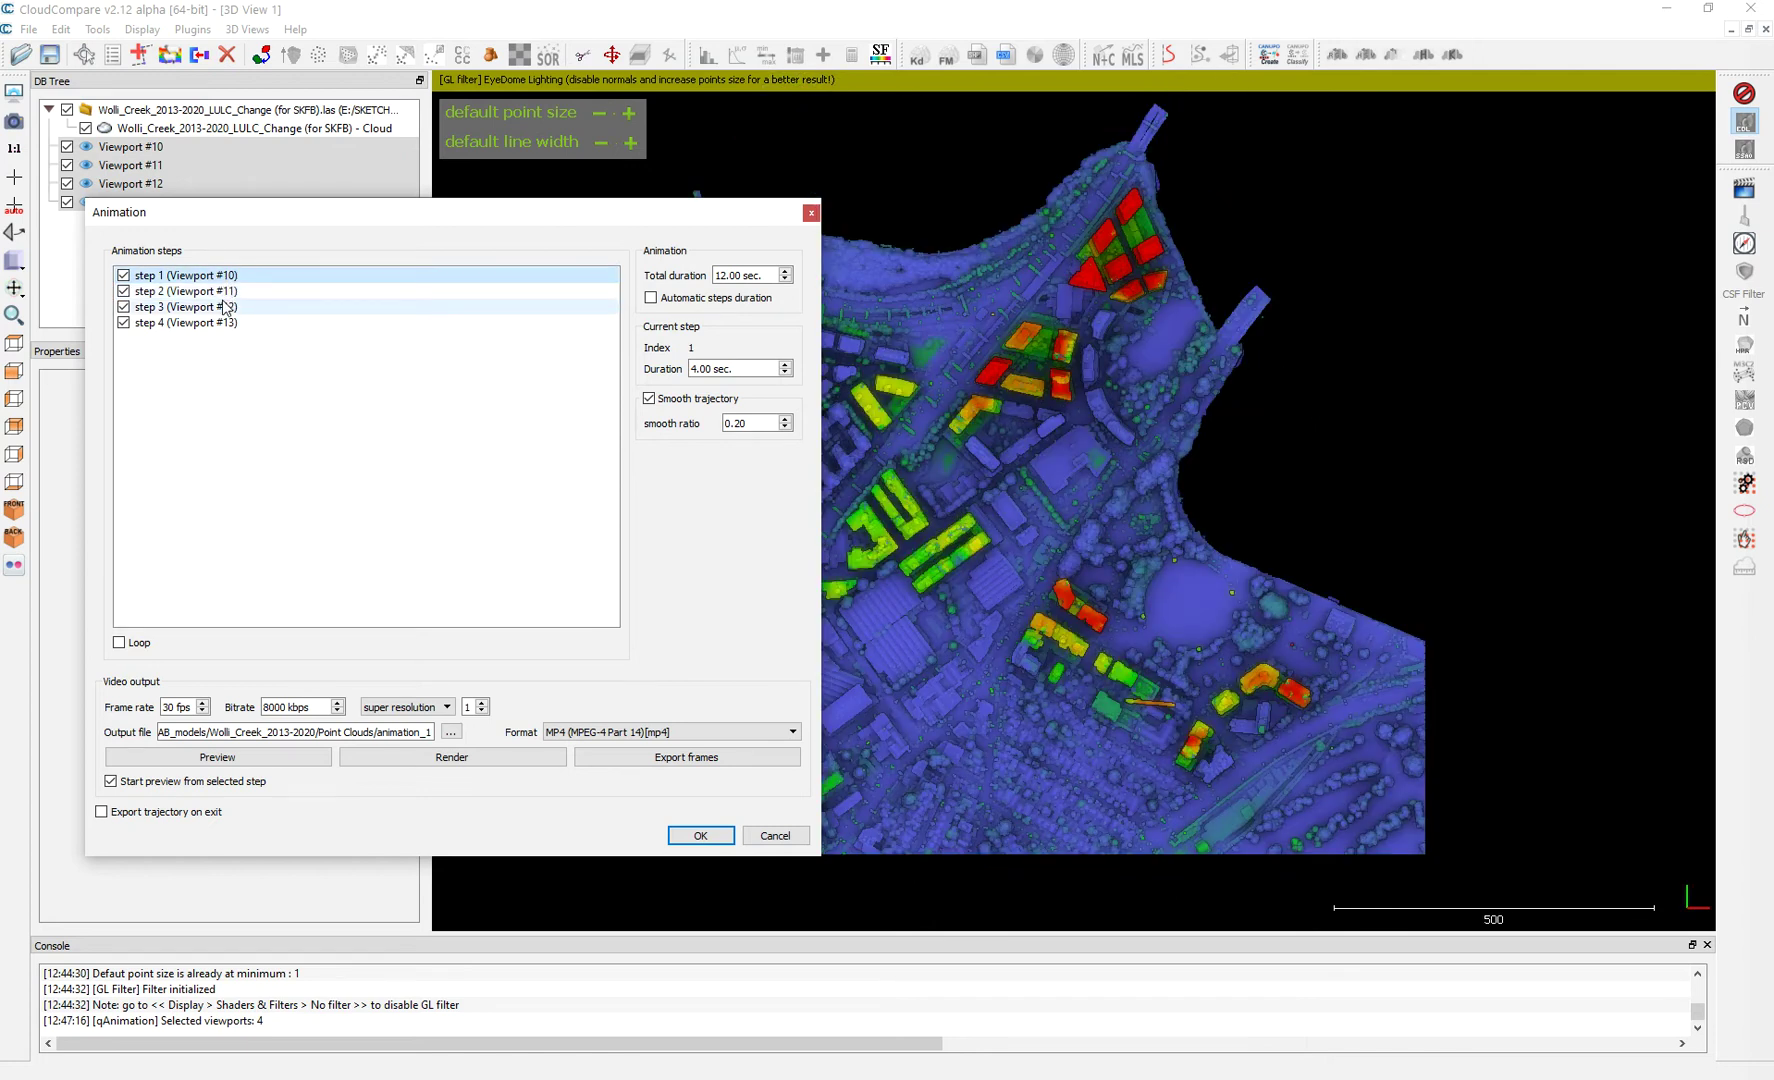
{"action": "left_click", "coordinate": [224, 294]}
{"action": "left_click", "coordinate": [226, 309]}
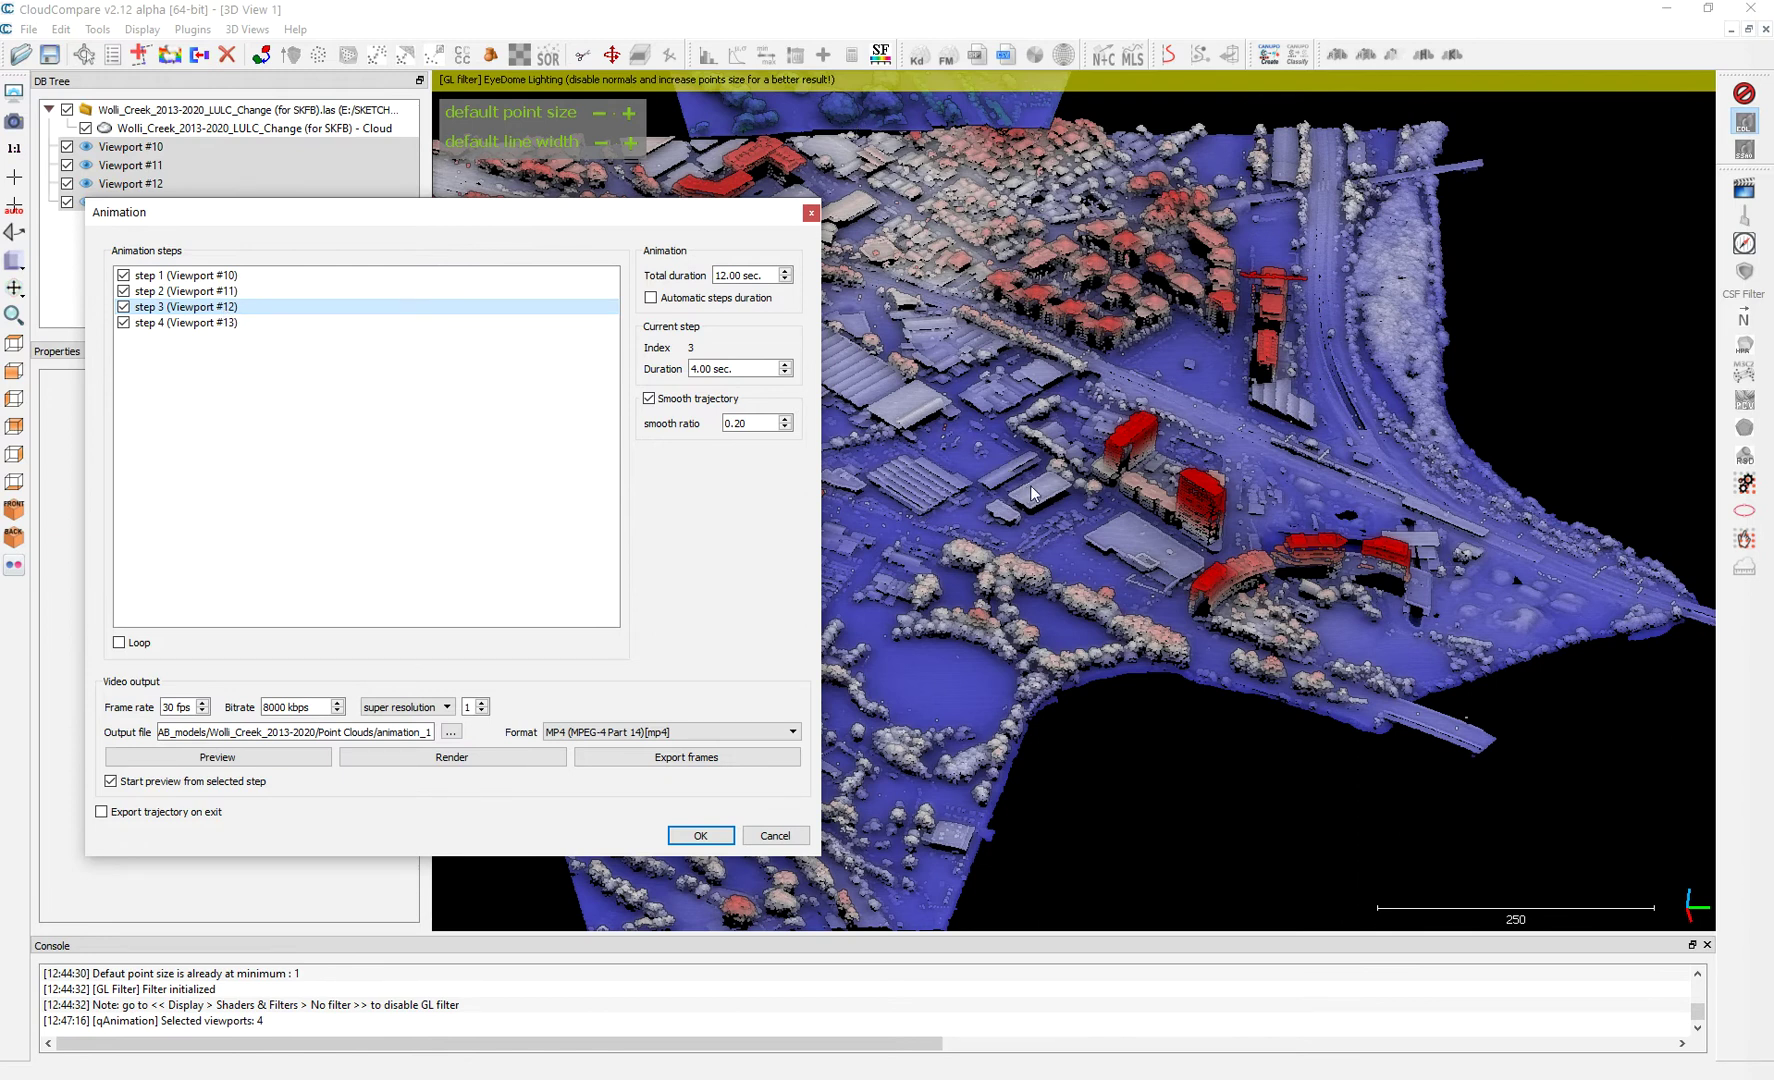
Switch repeatedly between steps 2, 3 and 1 to compare their camera views
{"action": "left_click", "coordinate": [232, 291]}
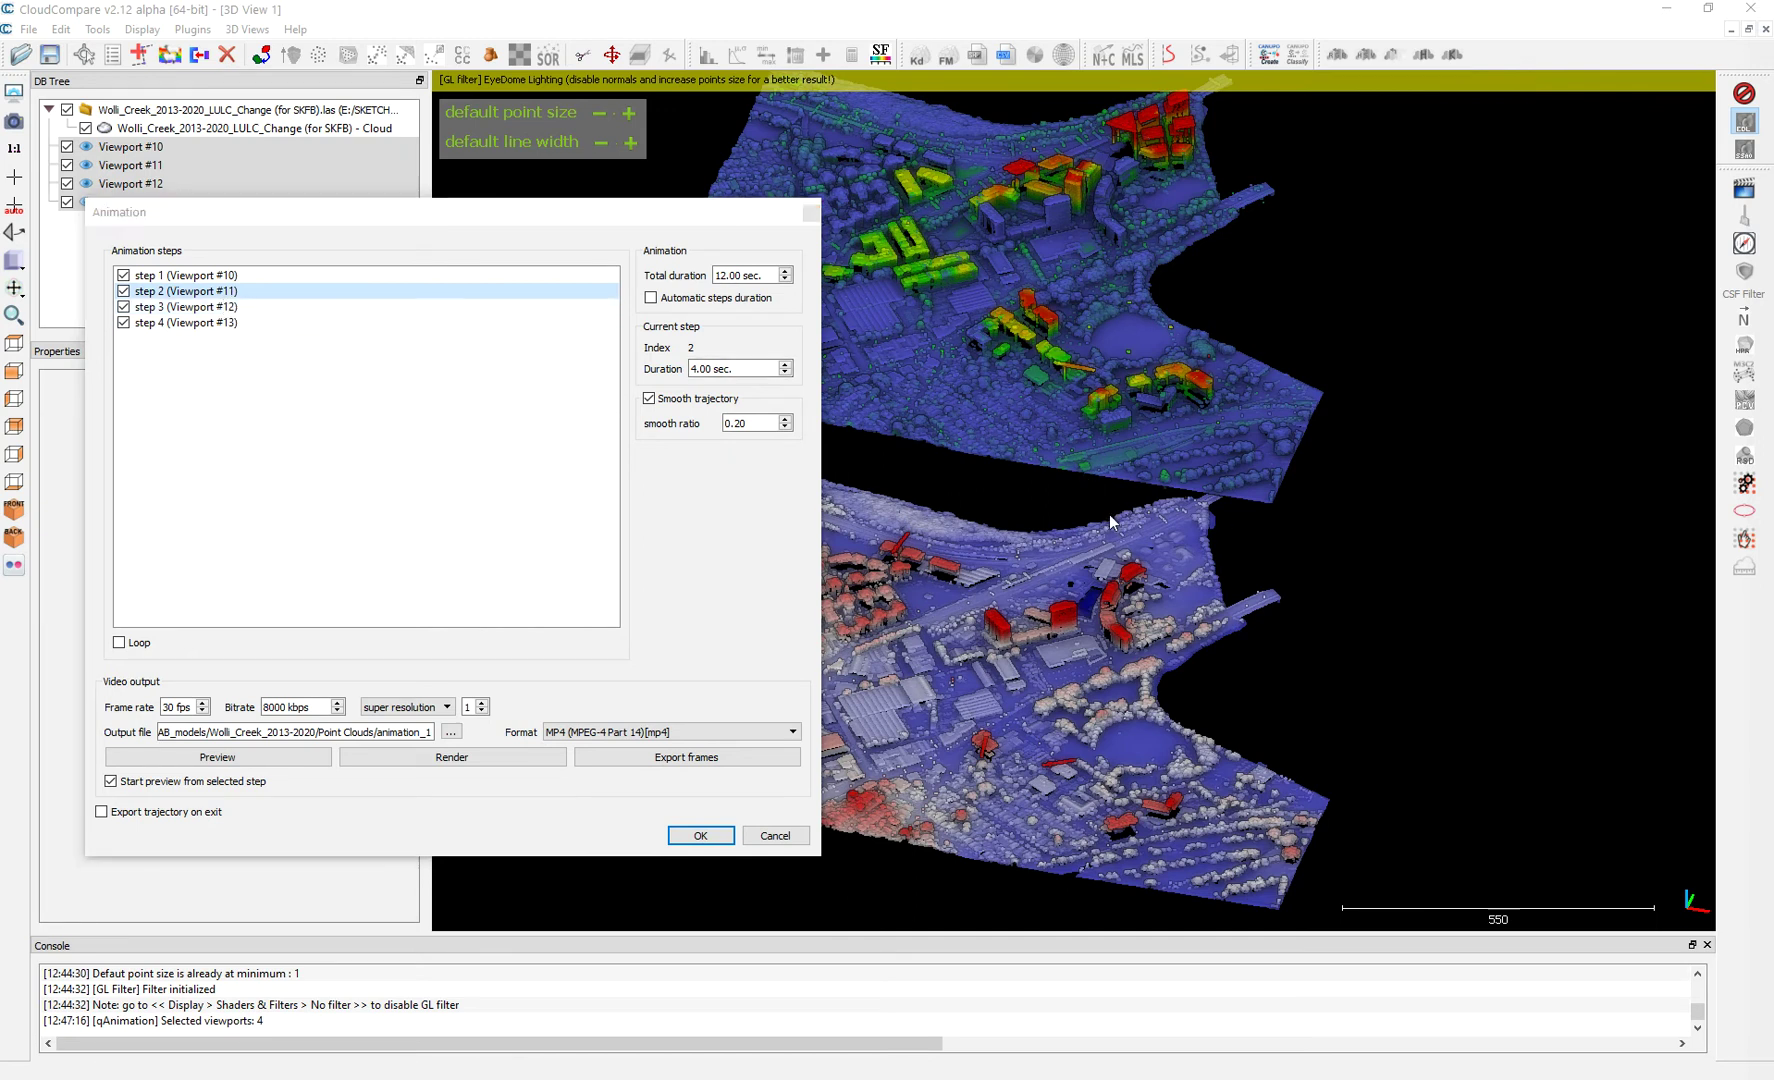
{"action": "left_click", "coordinate": [221, 308]}
{"action": "key", "text": "Up"}
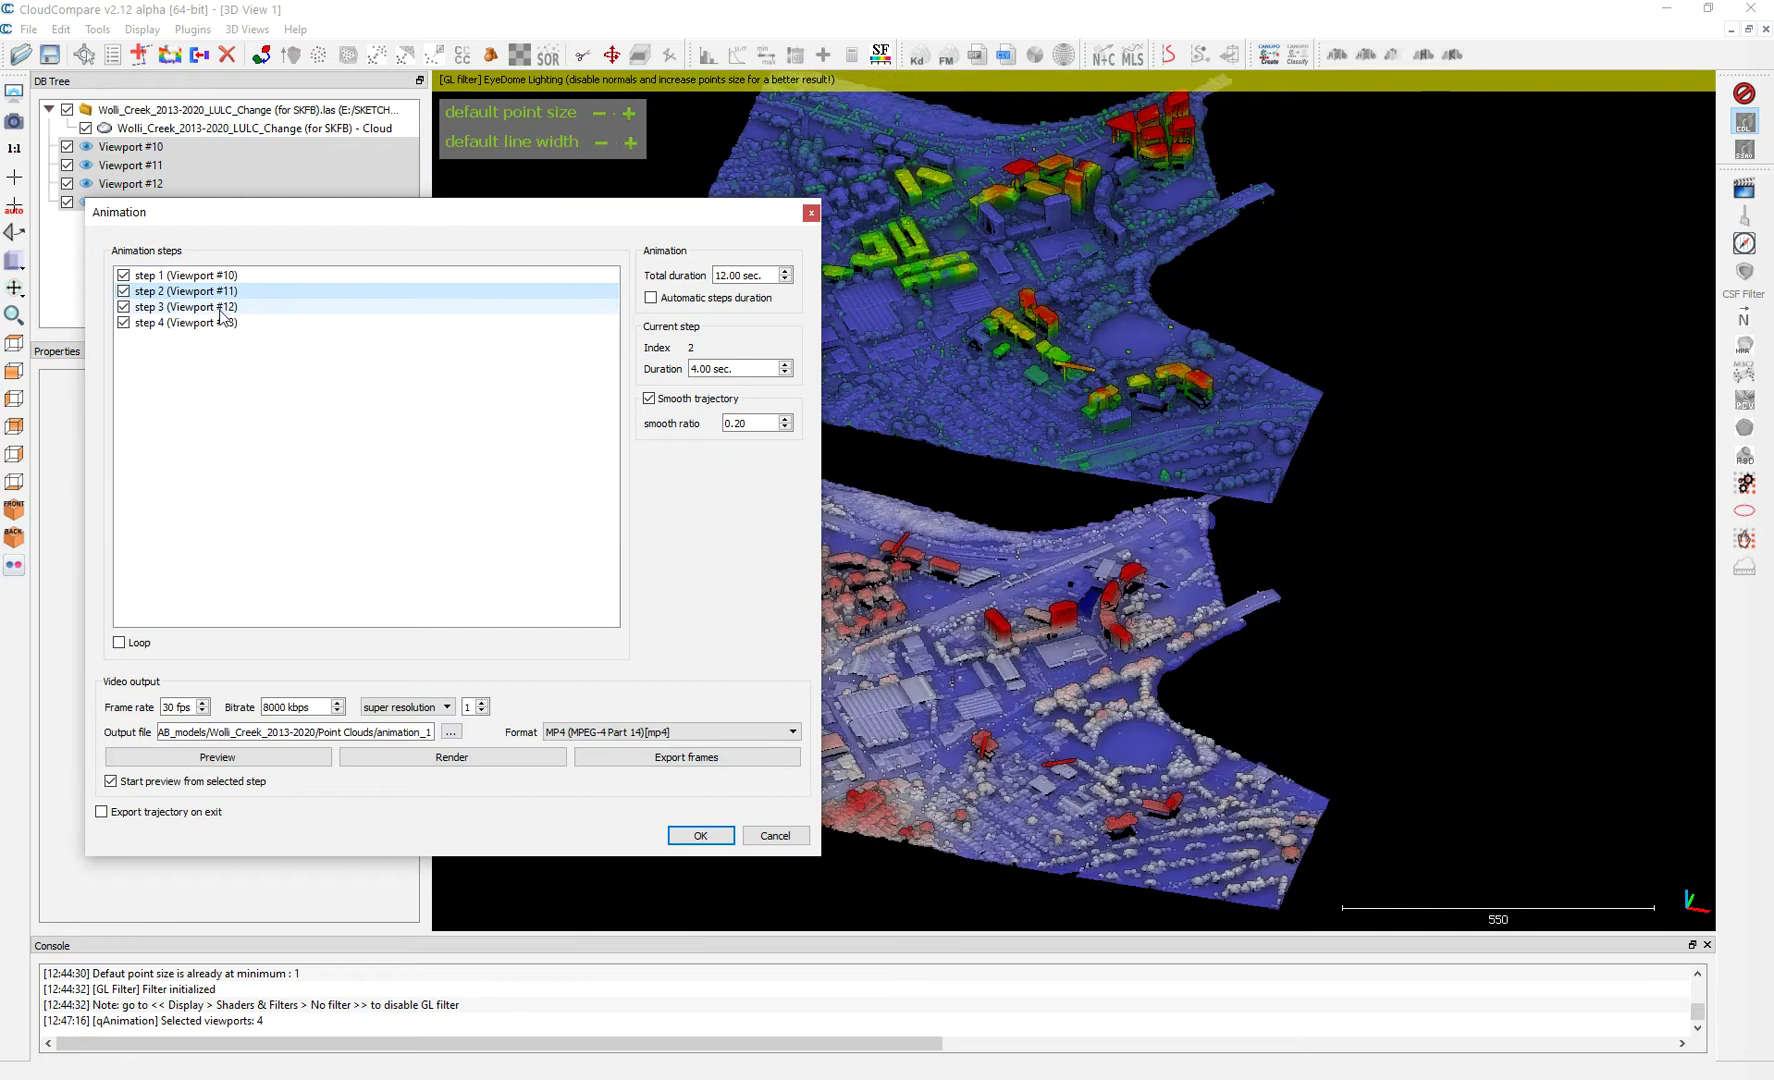
{"action": "left_click", "coordinate": [221, 308]}
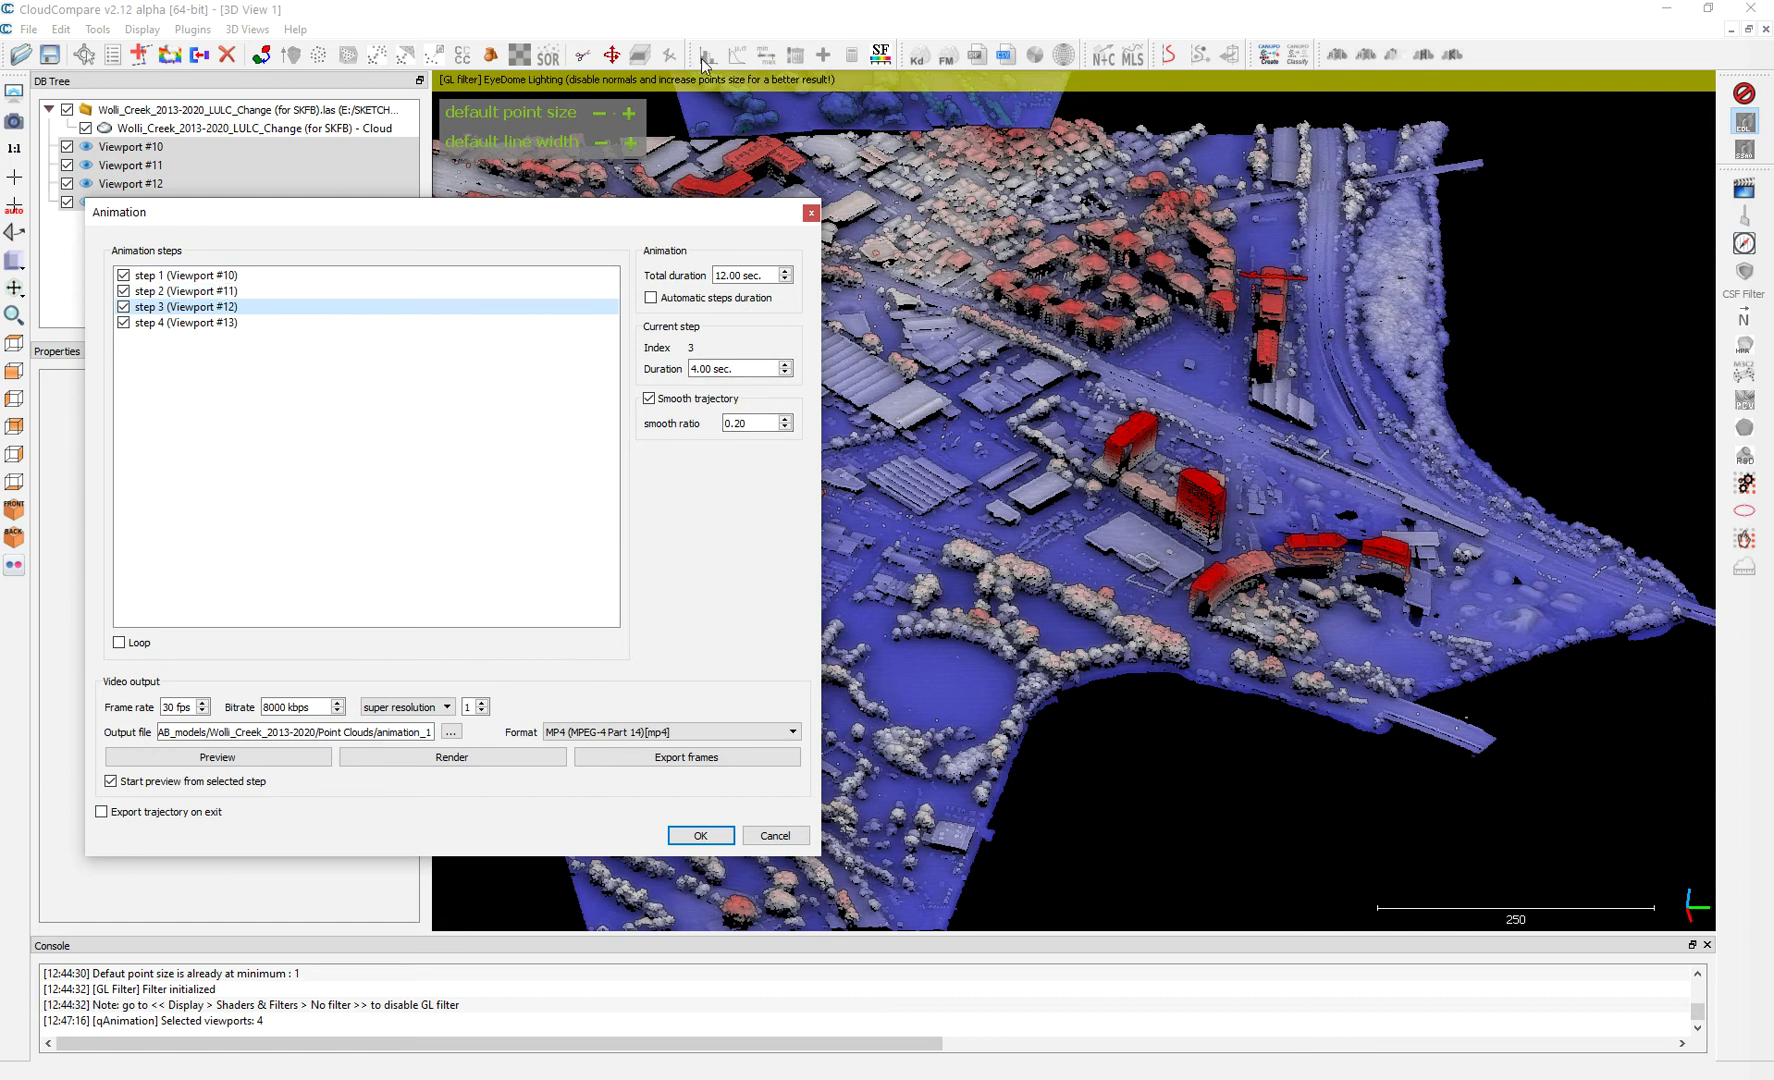
{"action": "left_click", "coordinate": [186, 291]}
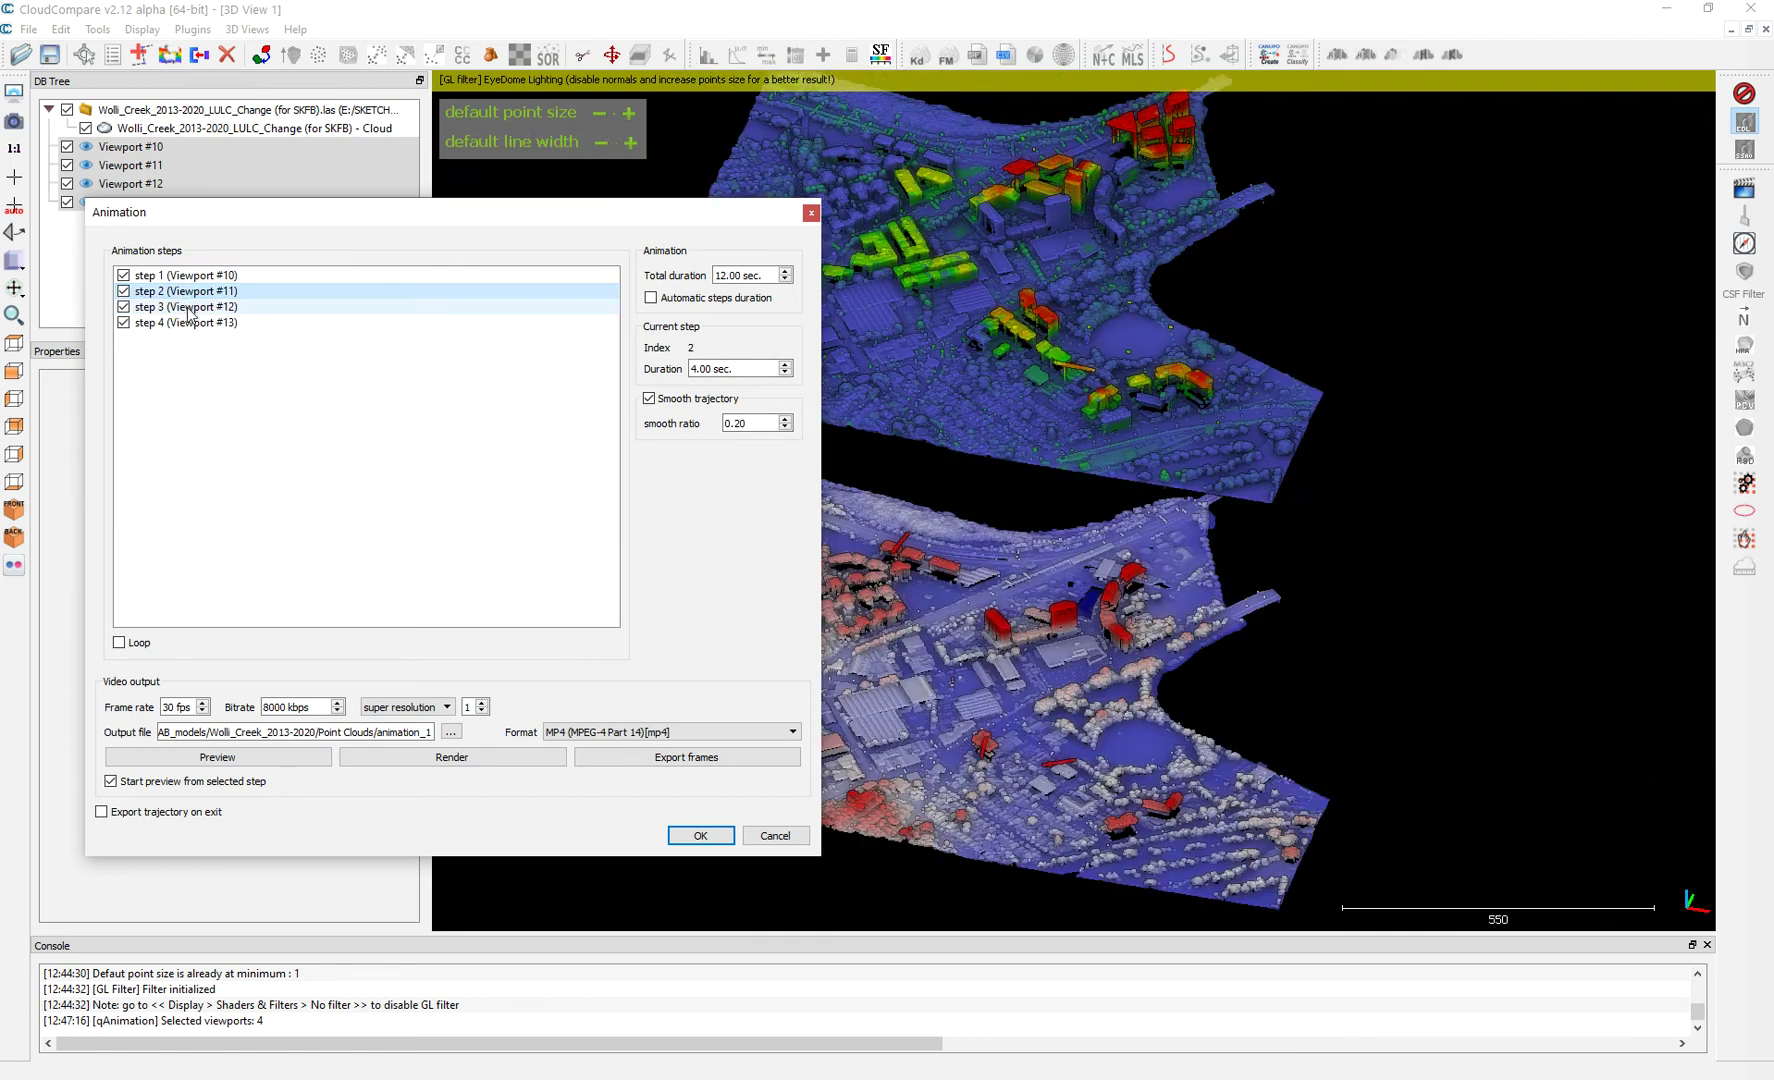
{"action": "left_click", "coordinate": [190, 307]}
{"action": "left_click", "coordinate": [190, 276]}
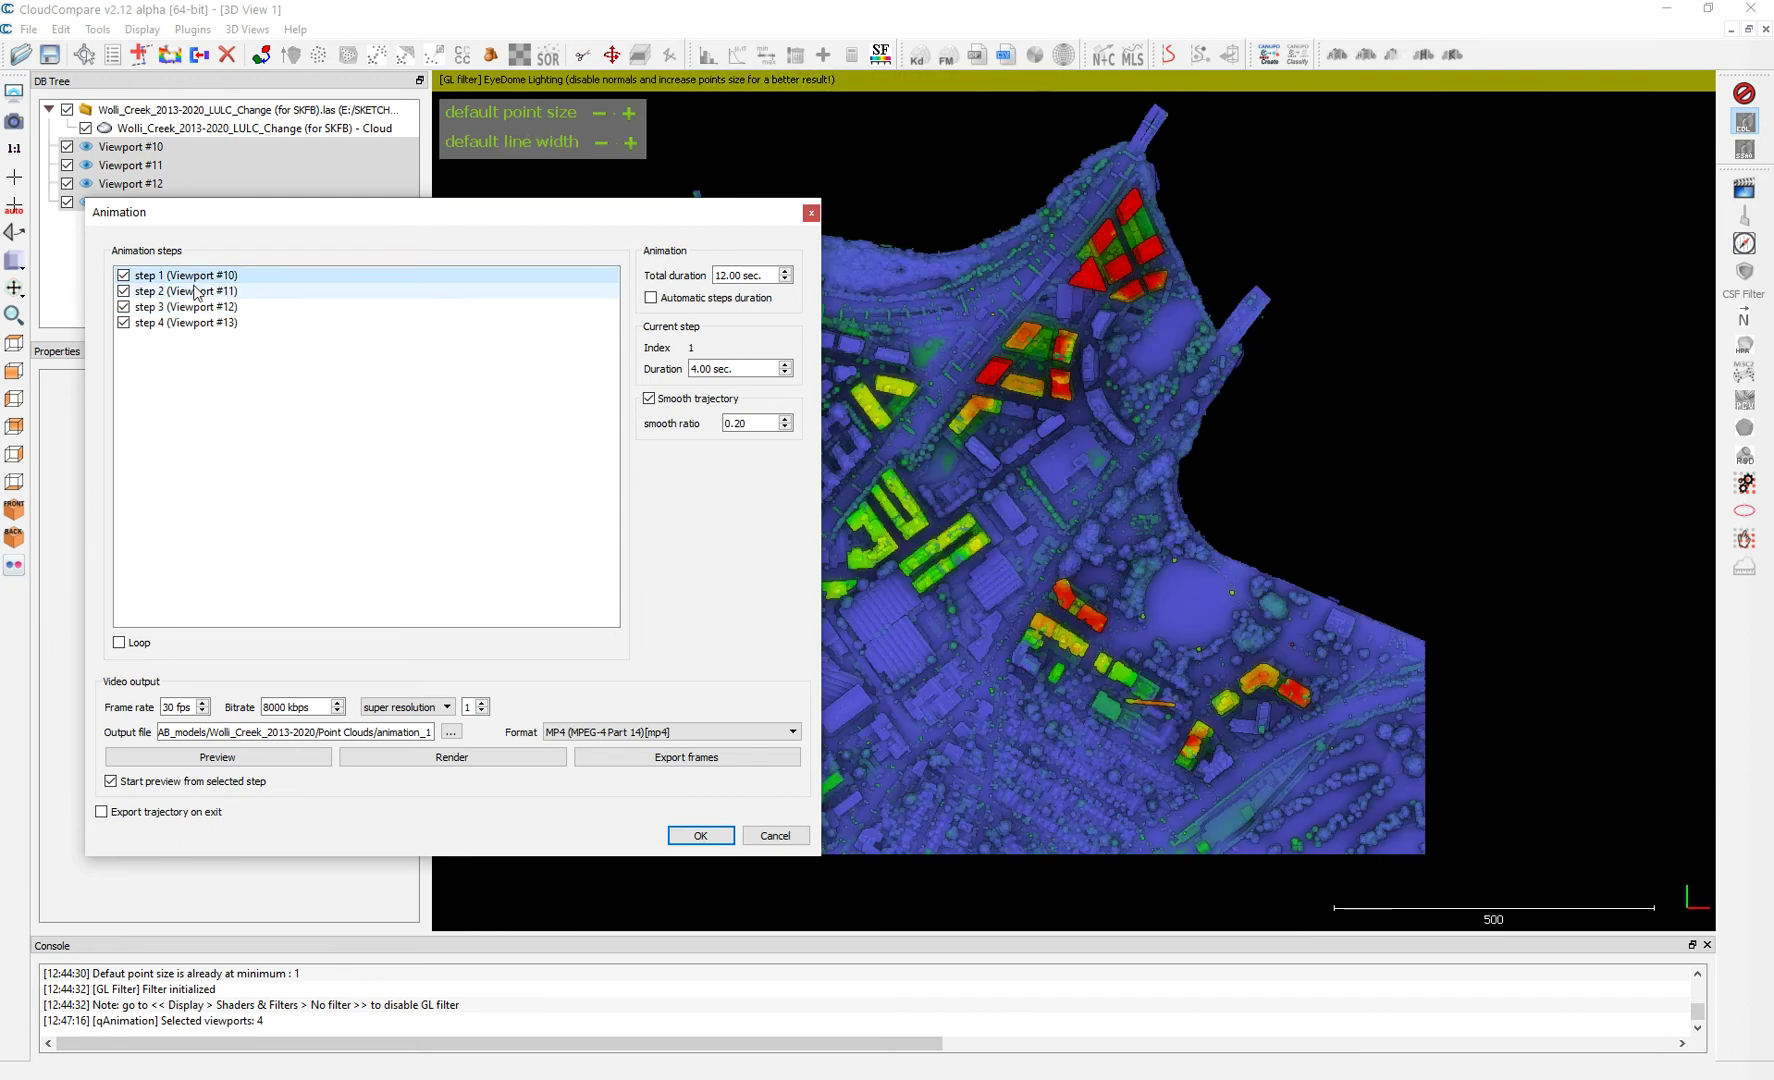
{"action": "left_click", "coordinate": [193, 293]}
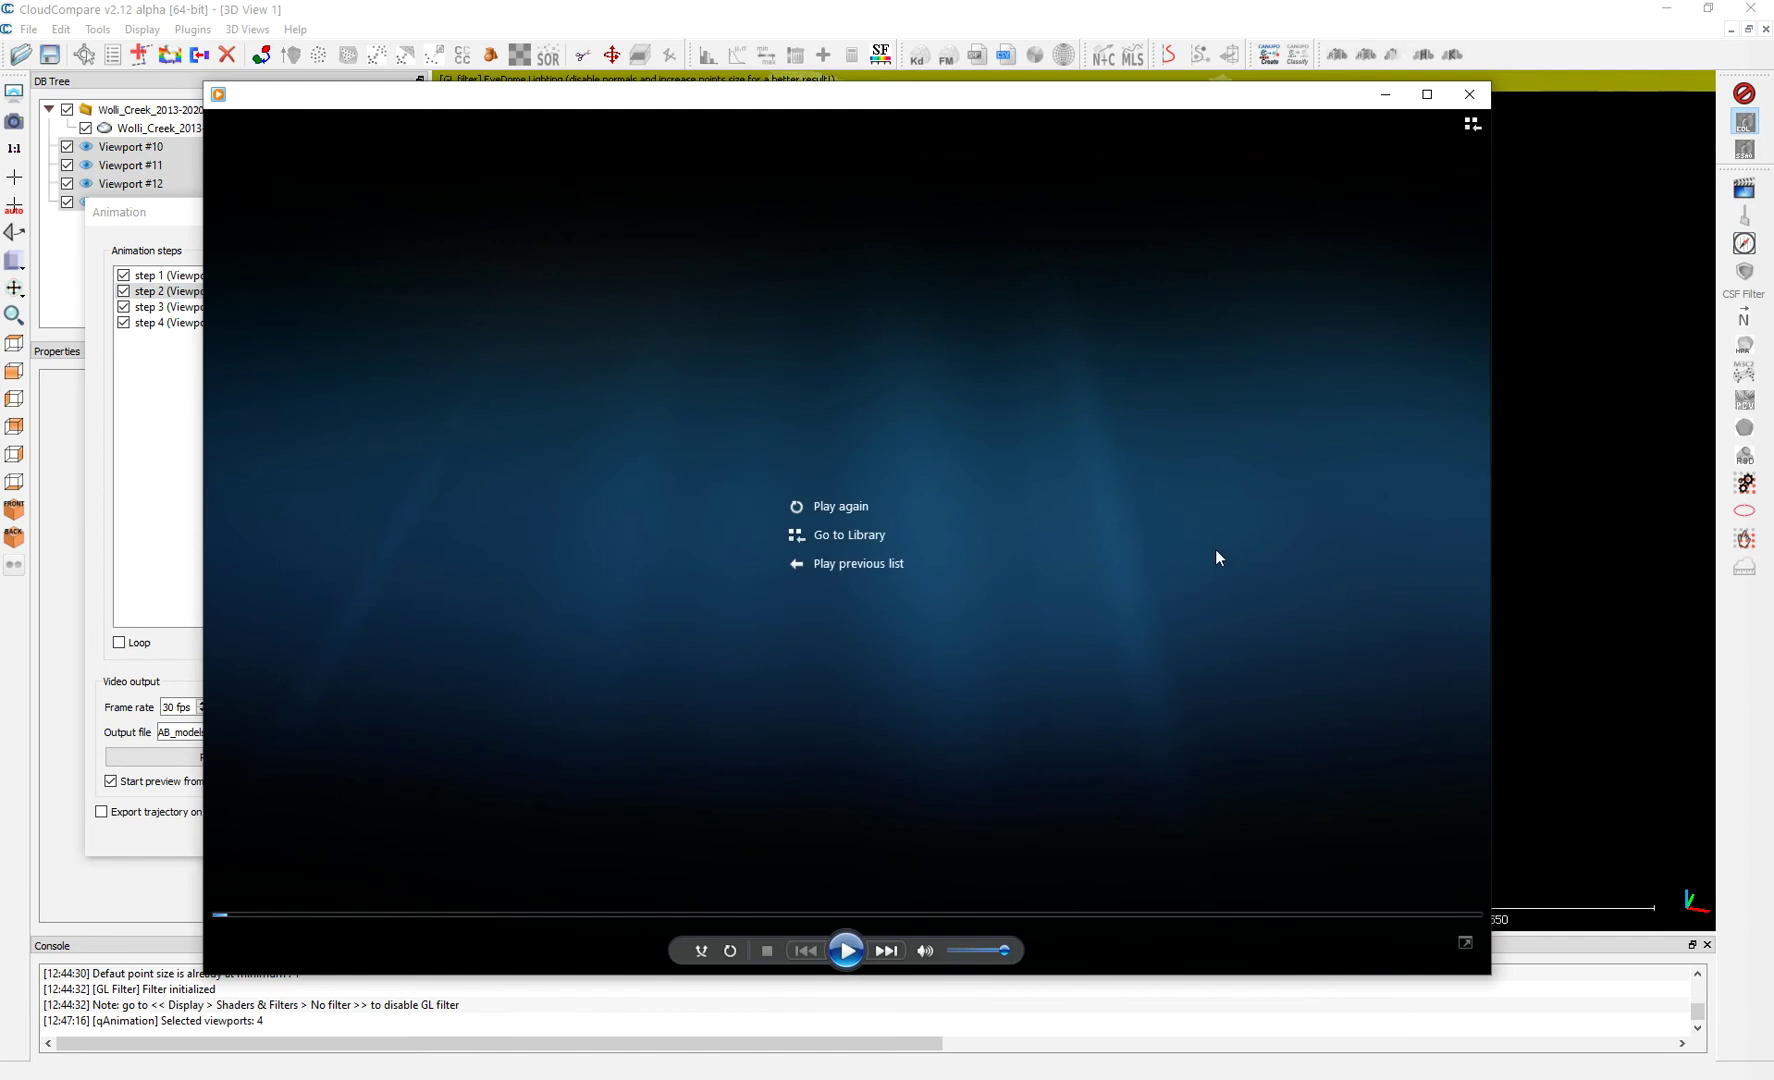
Replay the video from its middle, minimize Windows Media Player, and close the Animation setup
{"action": "left_click", "coordinate": [788, 913]}
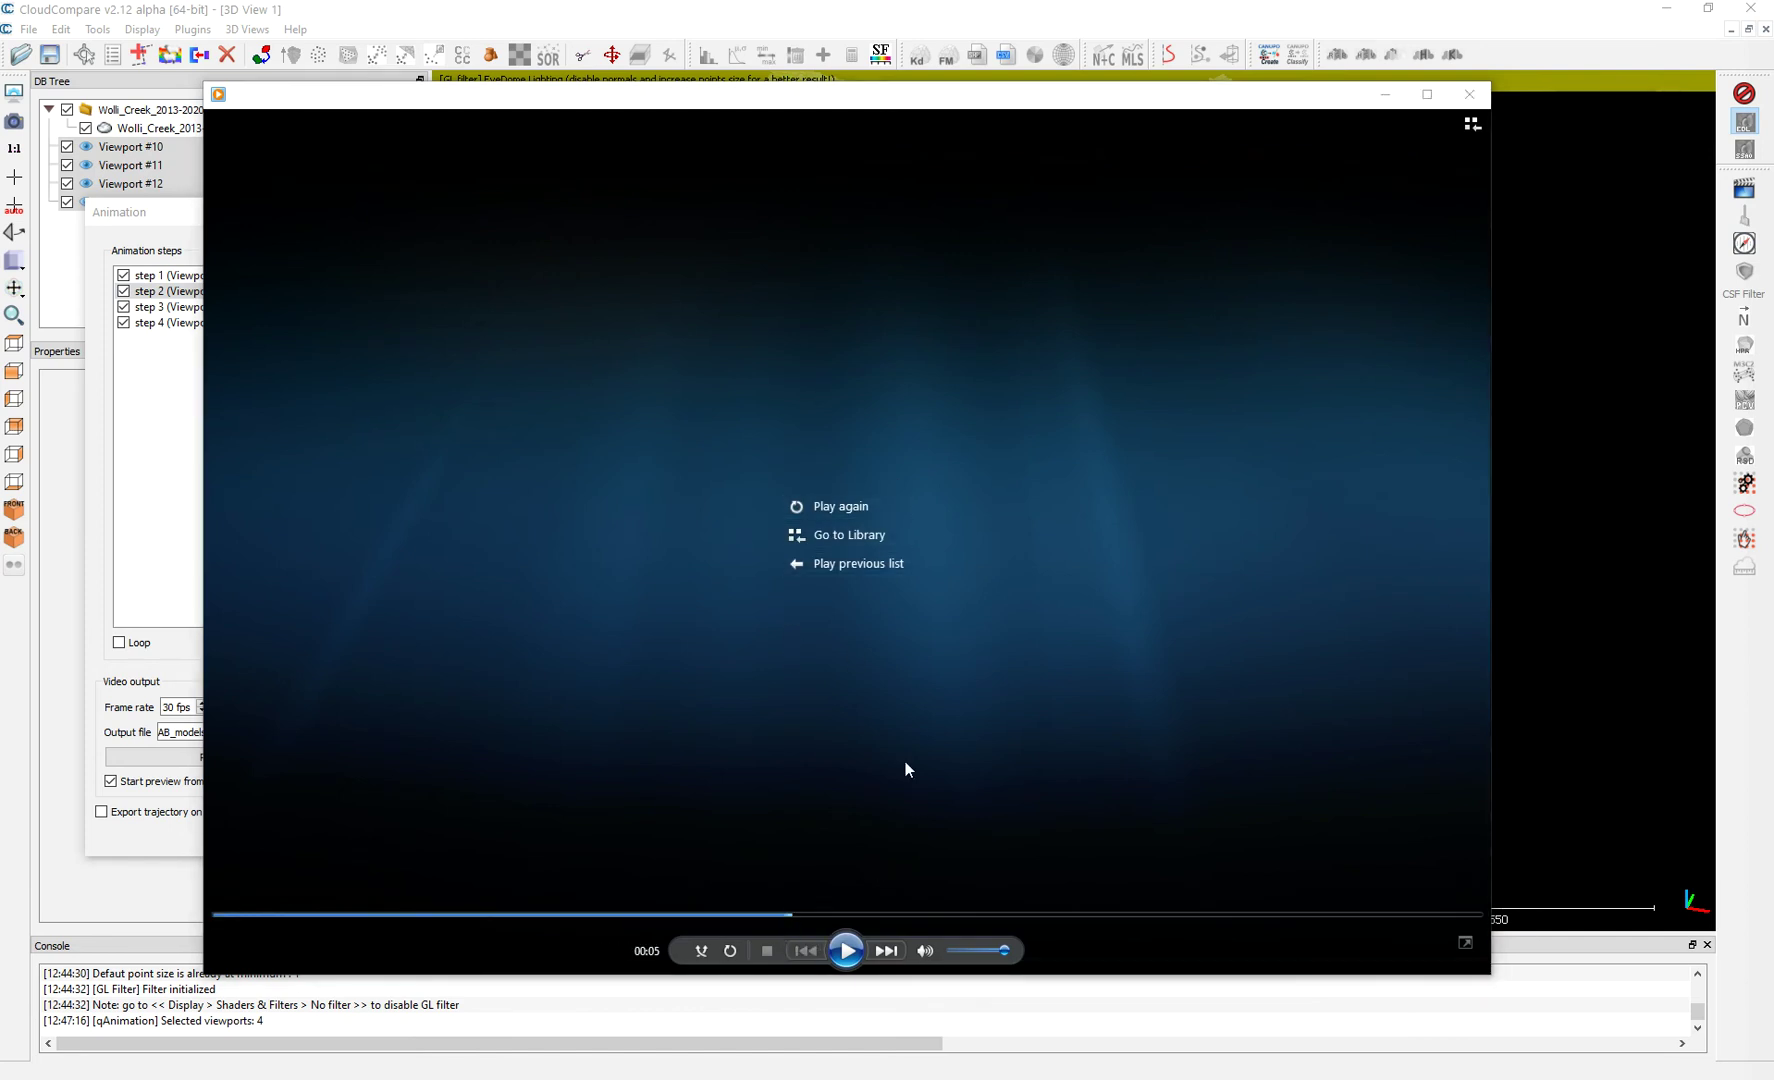
{"action": "left_click", "coordinate": [846, 950]}
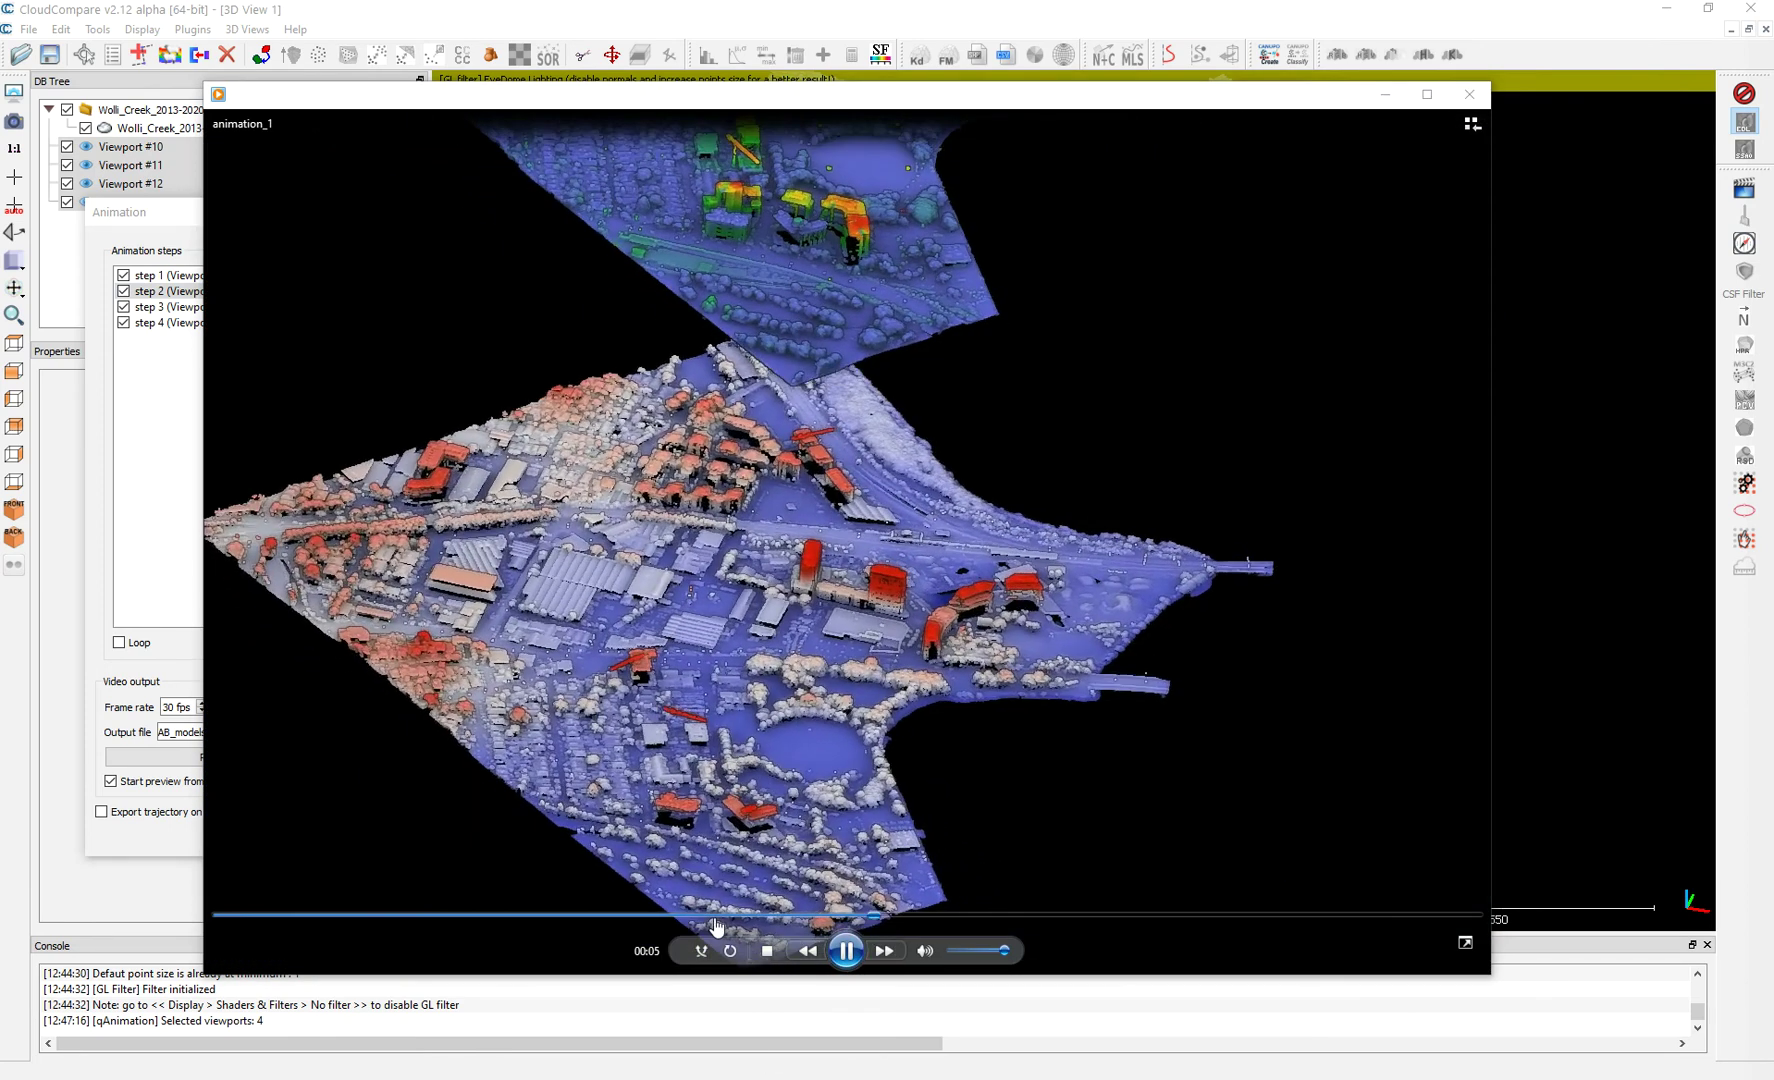
{"action": "left_click", "coordinate": [657, 913]}
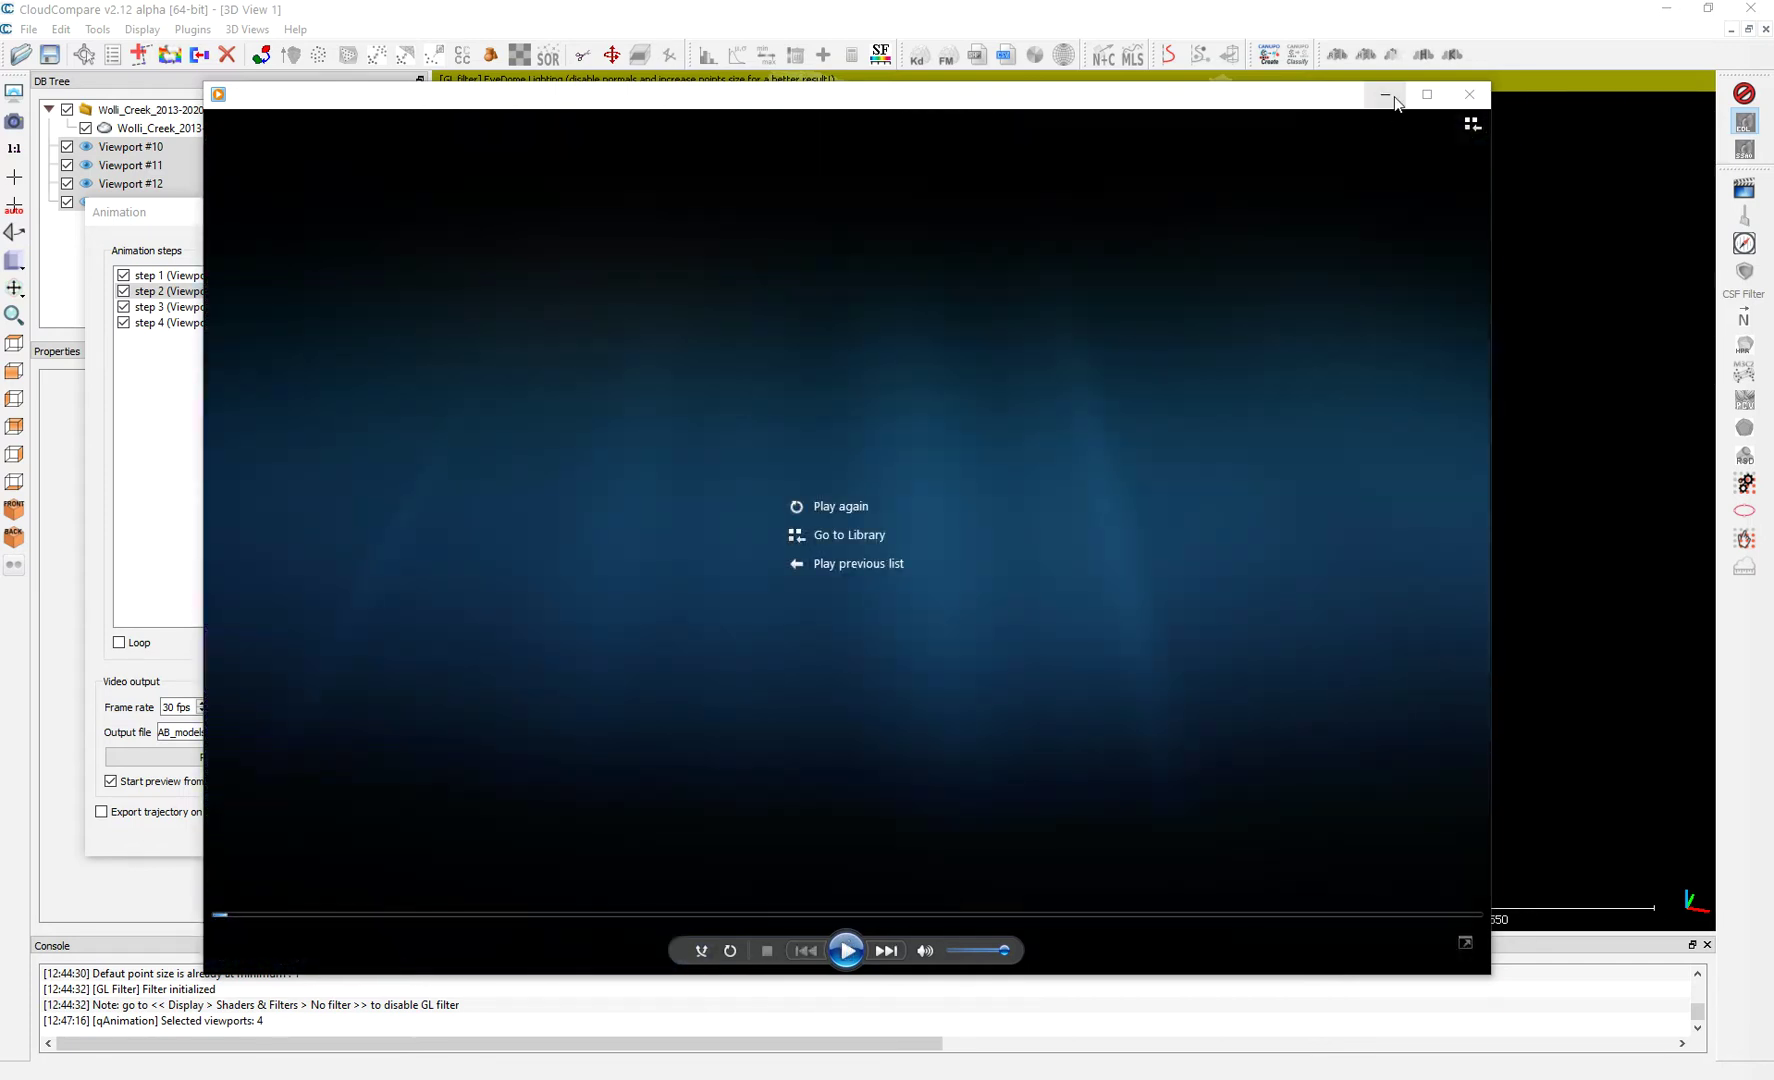
{"action": "left_click", "coordinate": [1391, 97]}
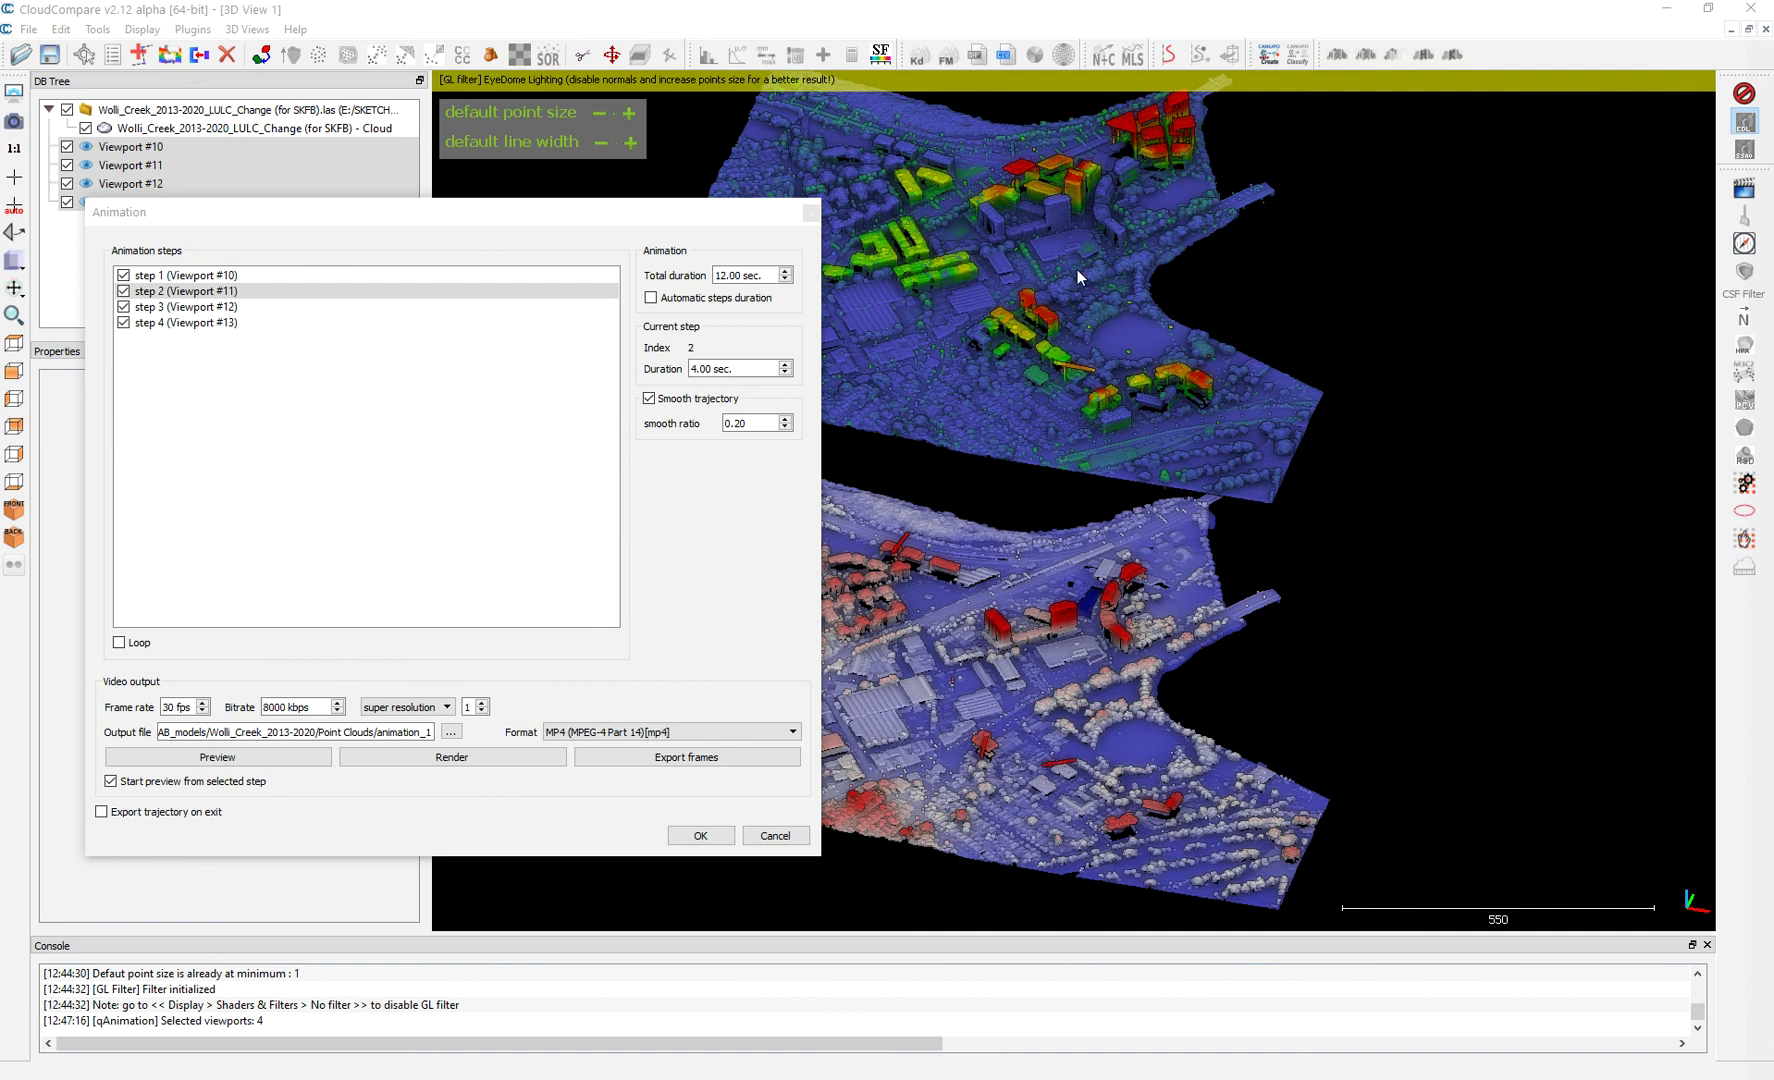
{"action": "left_click", "coordinate": [812, 213]}
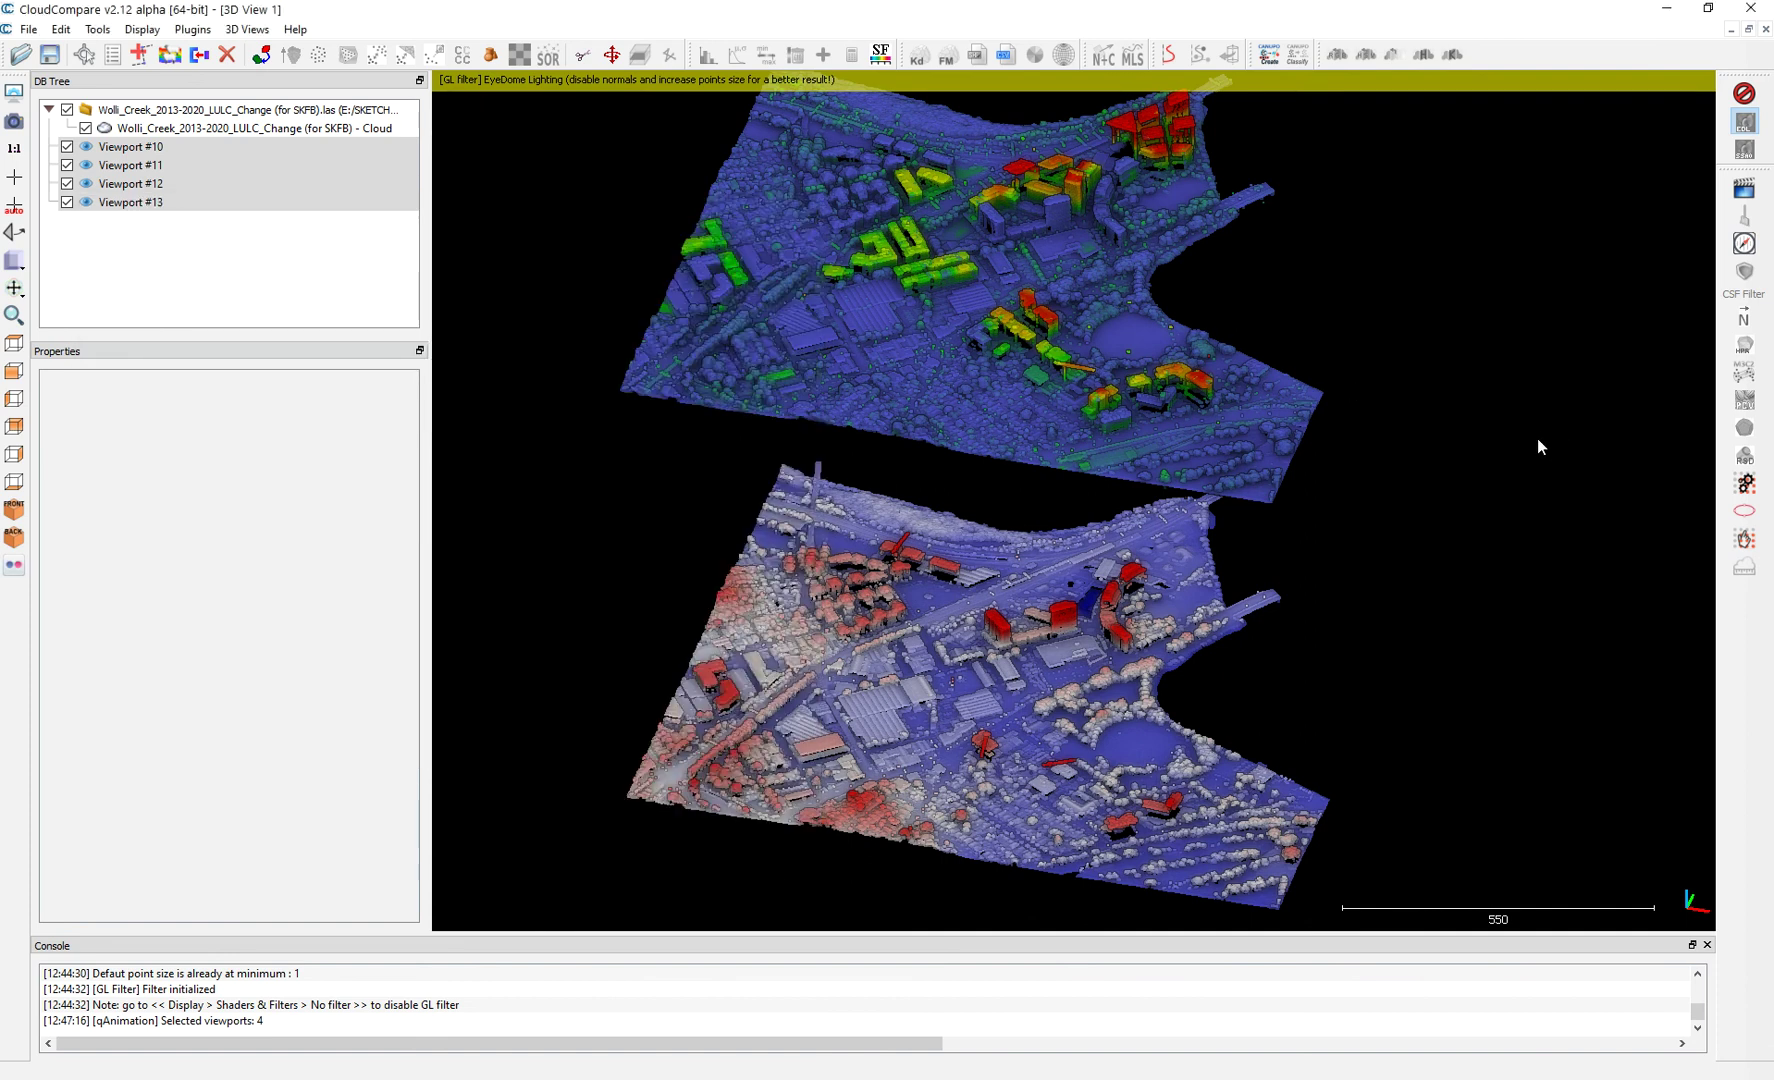